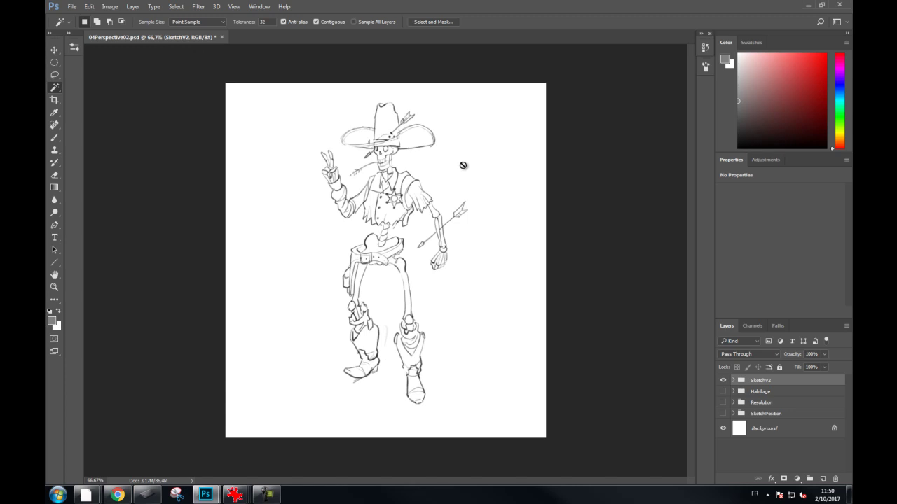
Float the document in its own window and merge the four sketch groups into SketchV2, then hide it
{"action": "left_click_drag", "start_coordinate": [177, 36], "coordinate": [200, 65]}
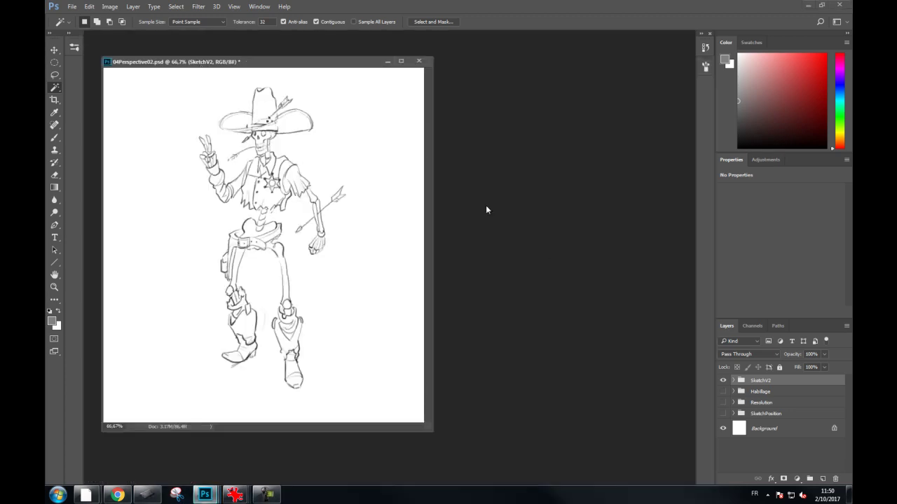
{"action": "left_click_drag", "start_coordinate": [311, 64], "coordinate": [397, 72]}
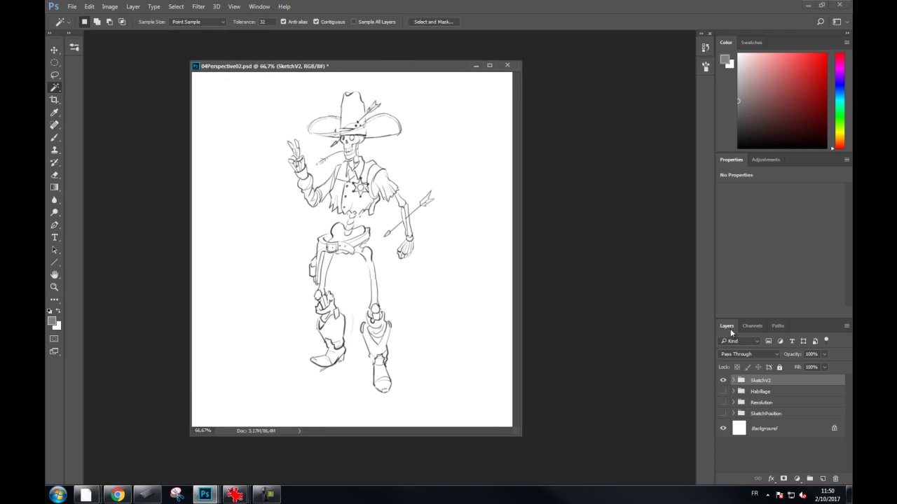
{"action": "left_click", "coordinate": [769, 415], "text": "shift"}
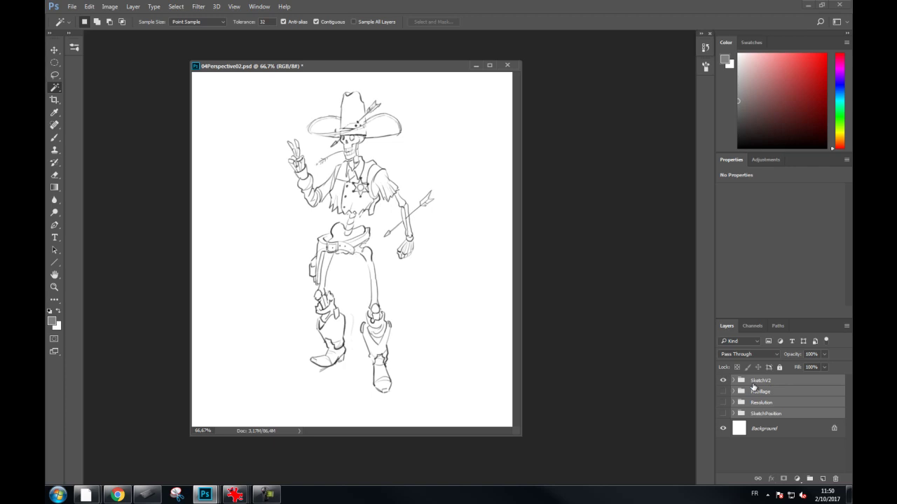
{"action": "key", "text": "ctrl+e"}
{"action": "left_click", "coordinate": [723, 384]}
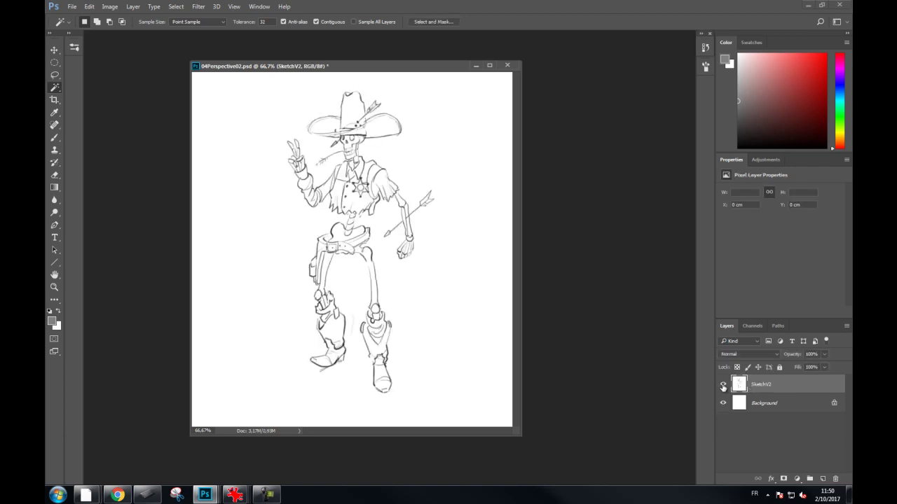
{"action": "left_click", "coordinate": [723, 385]}
Save the drawing as 05Line.psd with the default Photoshop format options
{"action": "key", "text": "ctrl+shift+s"}
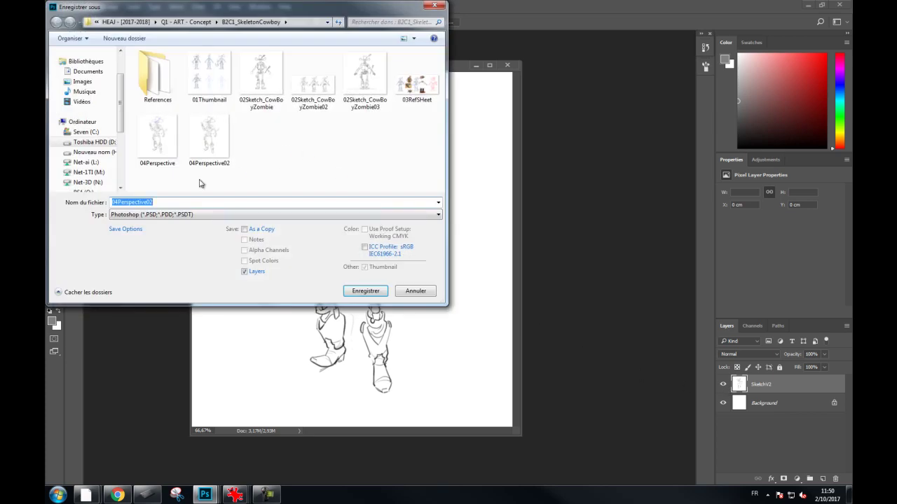
{"action": "left_click", "coordinate": [122, 203]}
{"action": "double_click", "coordinate": [116, 202]}
{"action": "type", "text": "05Line"}
{"action": "key", "text": "Return"}
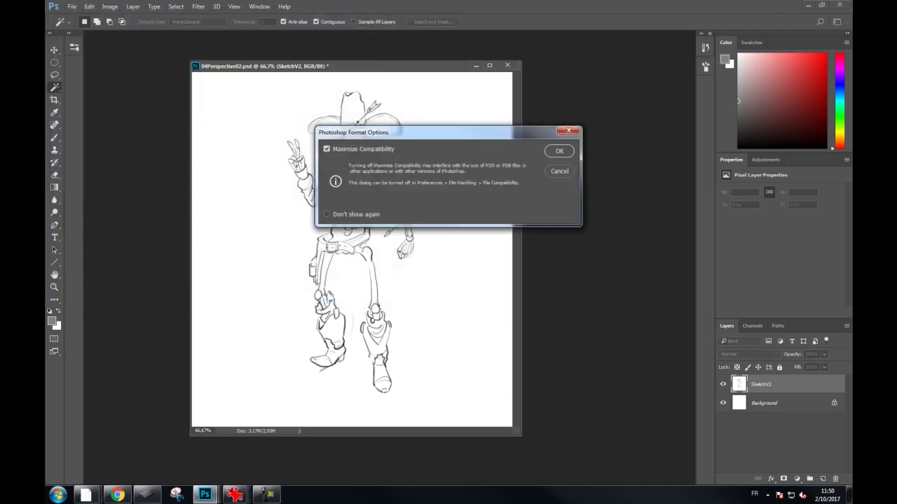
{"action": "left_click", "coordinate": [559, 151]}
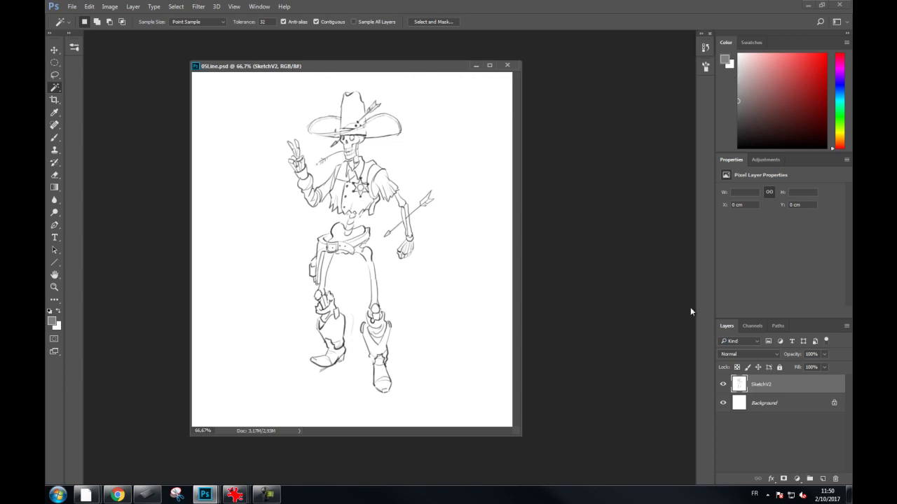
Resize the image to 3000 px wide (3000 × 3324) in Image Size
{"action": "left_click", "coordinate": [110, 7]}
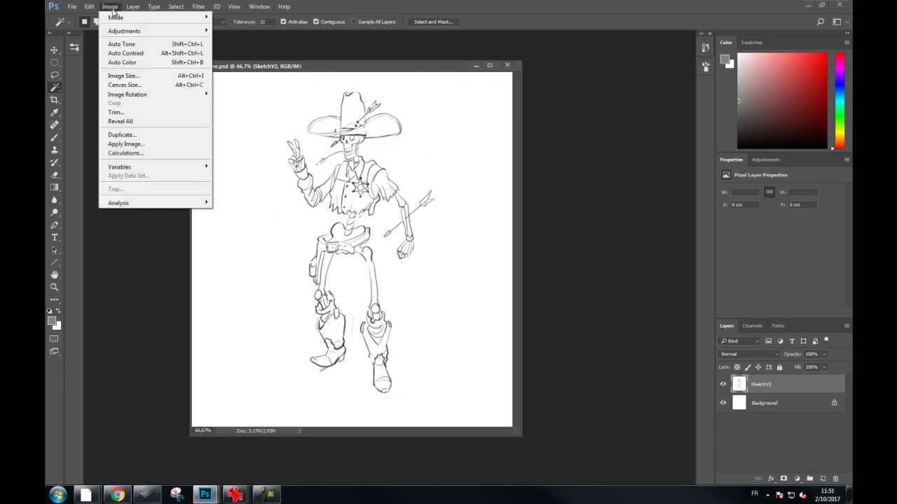
{"action": "left_click", "coordinate": [133, 76]}
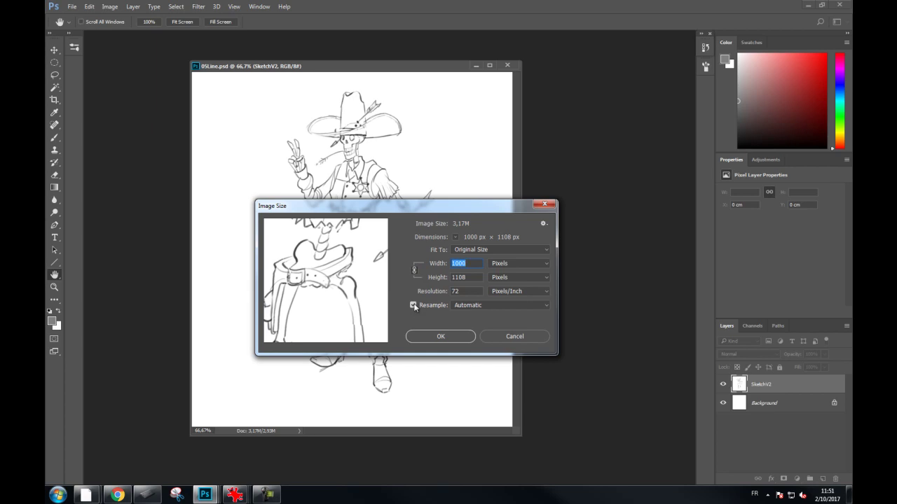
{"action": "type", "text": "30"}
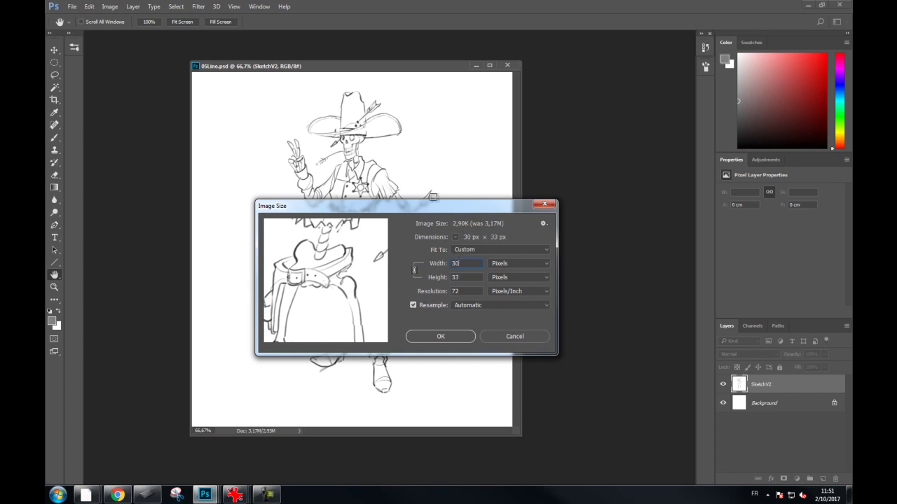
{"action": "type", "text": "00"}
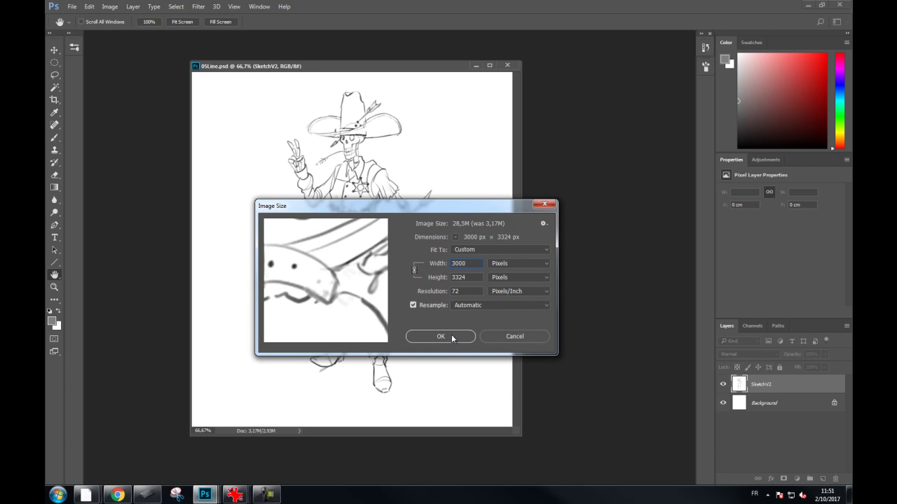
{"action": "left_click", "coordinate": [452, 336]}
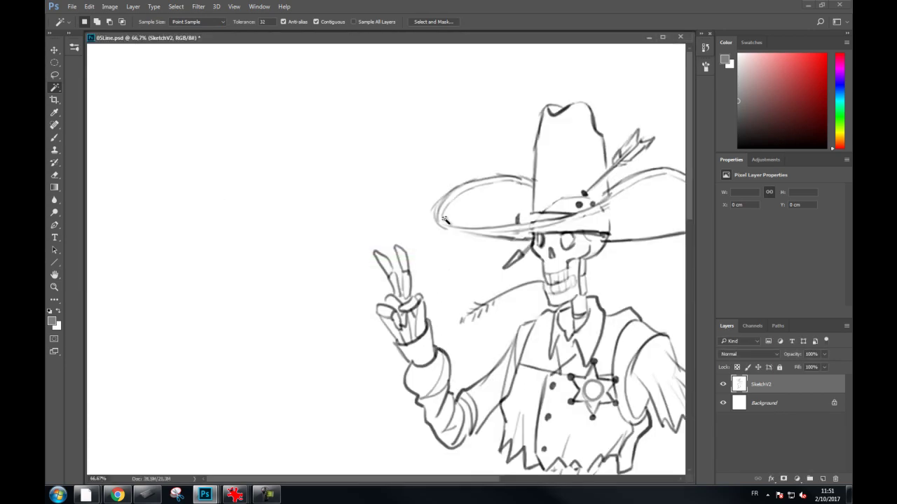
Zoom out, widen the window and switch to full-screen mode with the menu bar
{"action": "key", "text": "ctrl+minus"}
{"action": "key", "text": "ctrl+minus"}
{"action": "key", "text": "ctrl+minus"}
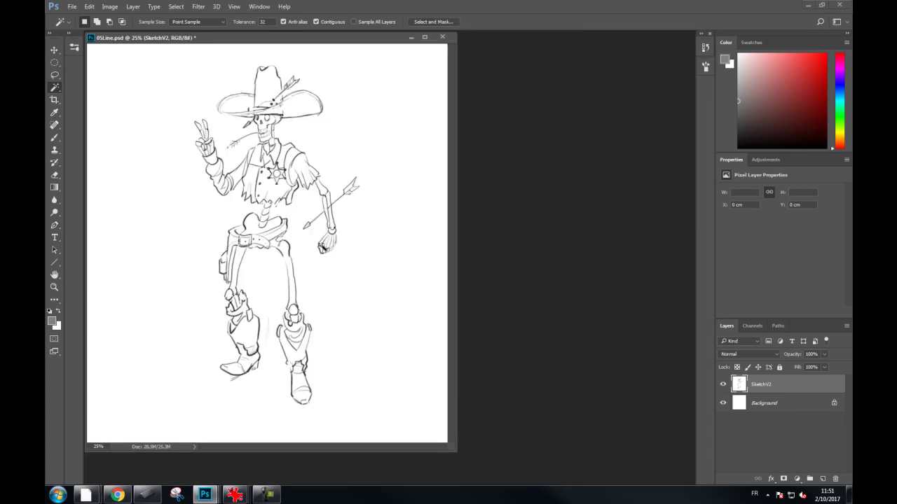
{"action": "left_click_drag", "start_coordinate": [457, 273], "coordinate": [615, 280]}
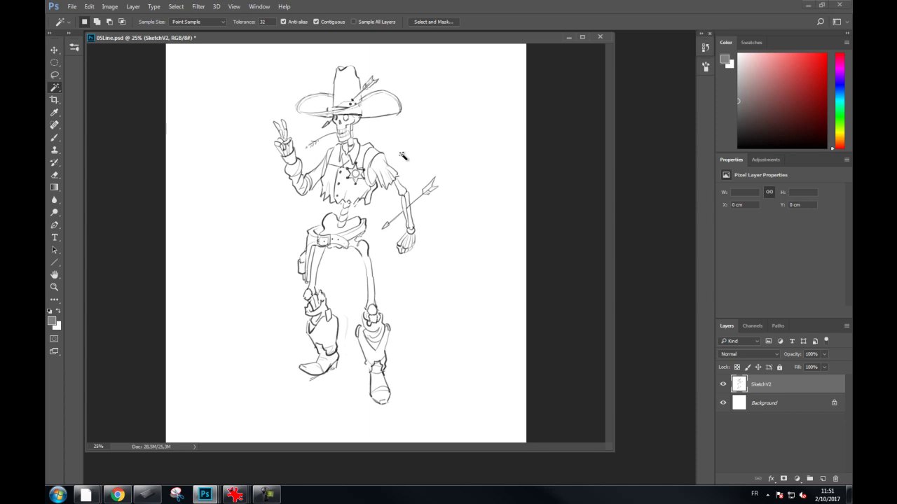
{"action": "key", "text": "f"}
{"action": "left_click_drag", "start_coordinate": [499, 215], "coordinate": [476, 211]}
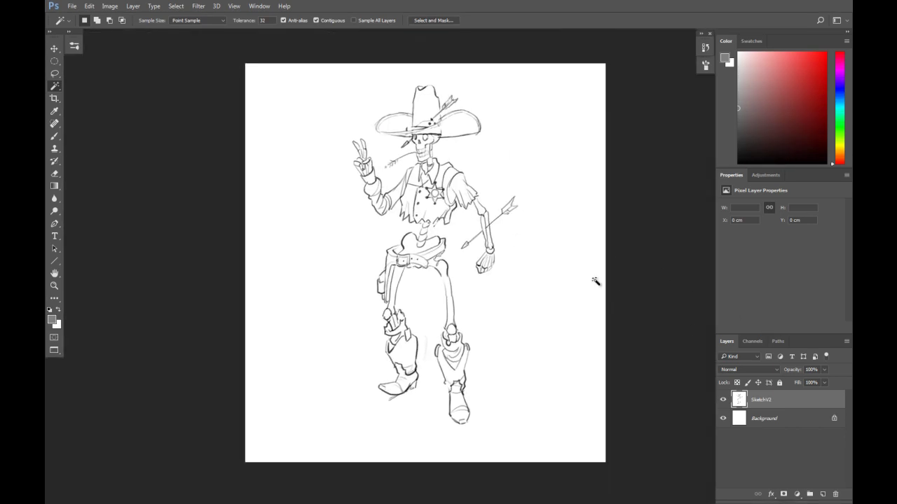
{"action": "left_click", "coordinate": [104, 8]}
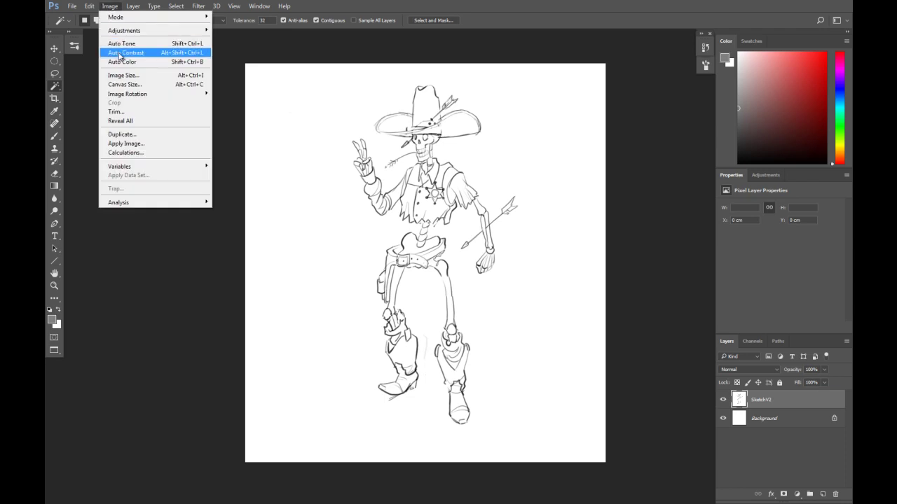
{"action": "left_click", "coordinate": [122, 77]}
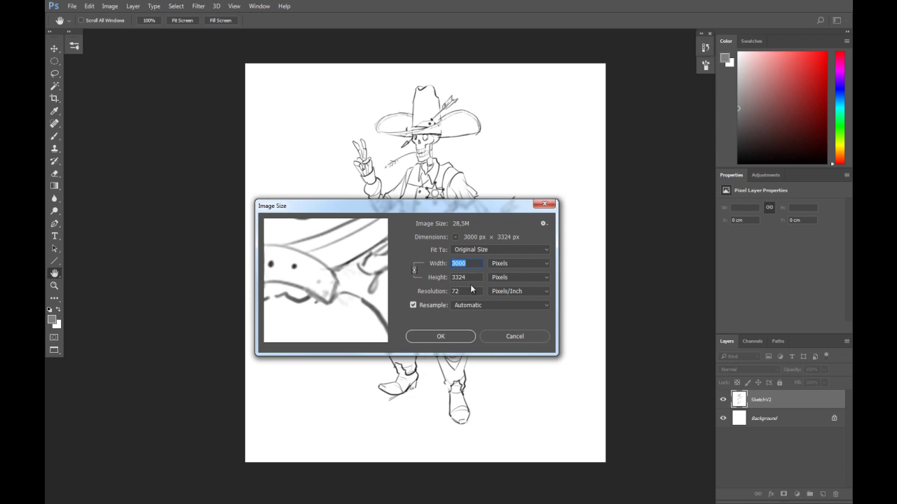
{"action": "left_click", "coordinate": [544, 204]}
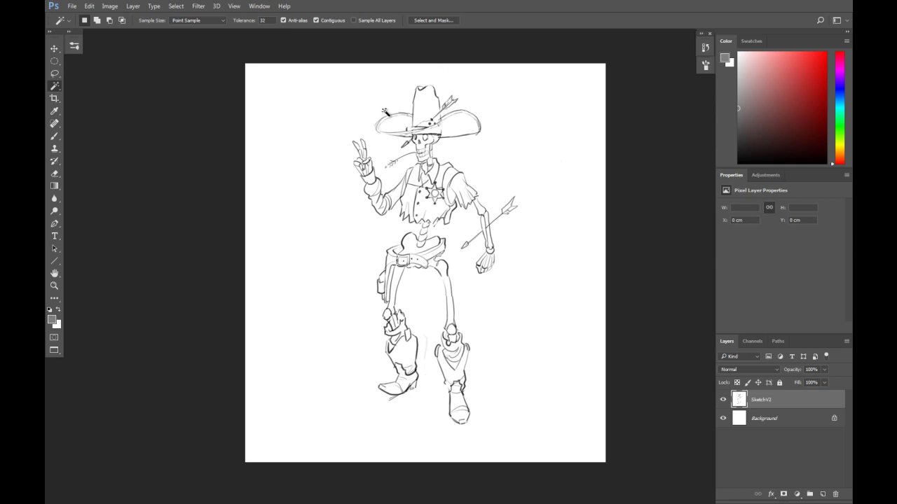
Add a new layer group named Transform
{"action": "left_click", "coordinate": [810, 495]}
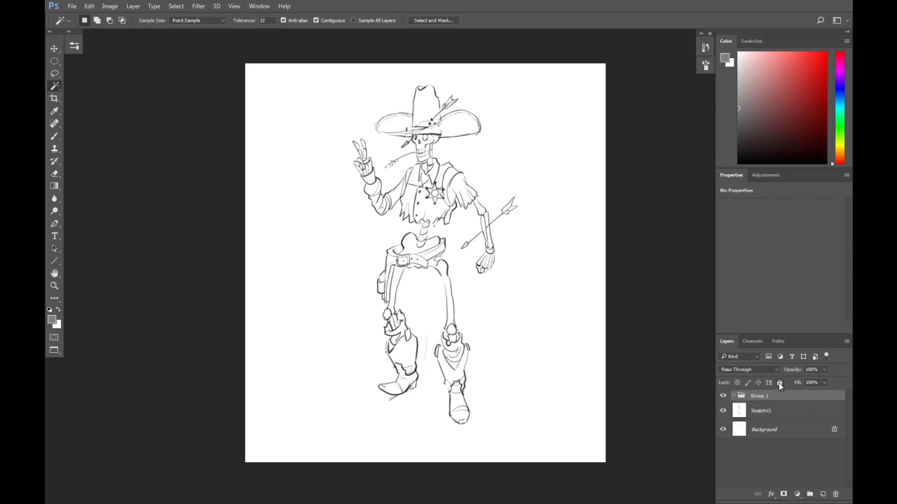
{"action": "double_click", "coordinate": [759, 396]}
{"action": "type", "text": "Transform"}
{"action": "key", "text": "Return"}
Add a Curves adjustment layer and raise the Blue channel curve to tint the sketch blue
{"action": "left_click", "coordinate": [797, 494]}
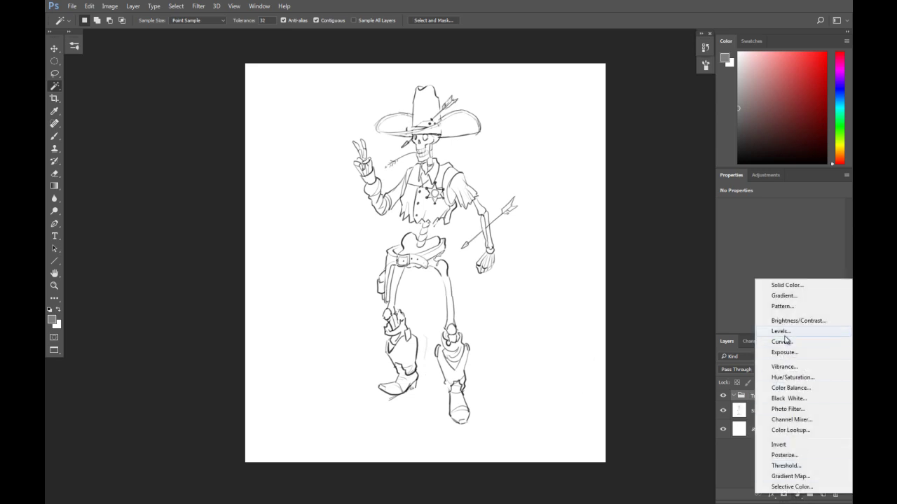
{"action": "left_click", "coordinate": [782, 343]}
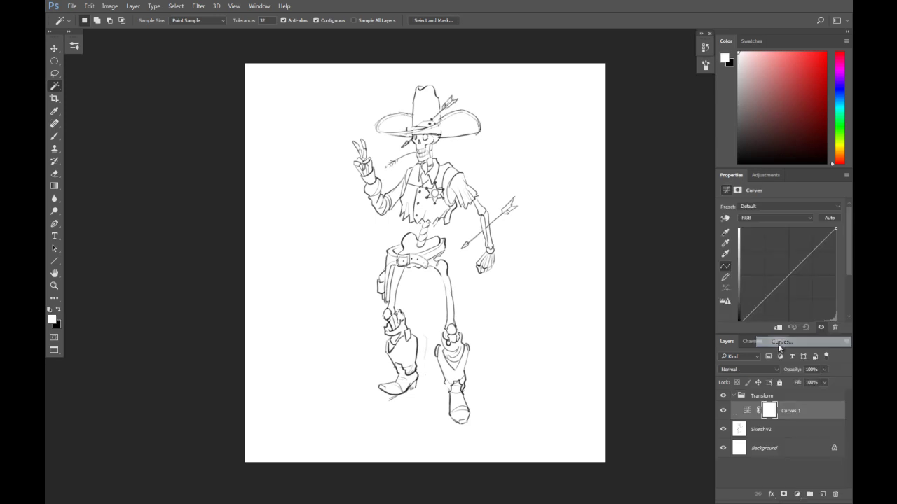
{"action": "left_click_drag", "start_coordinate": [734, 177], "coordinate": [573, 44]}
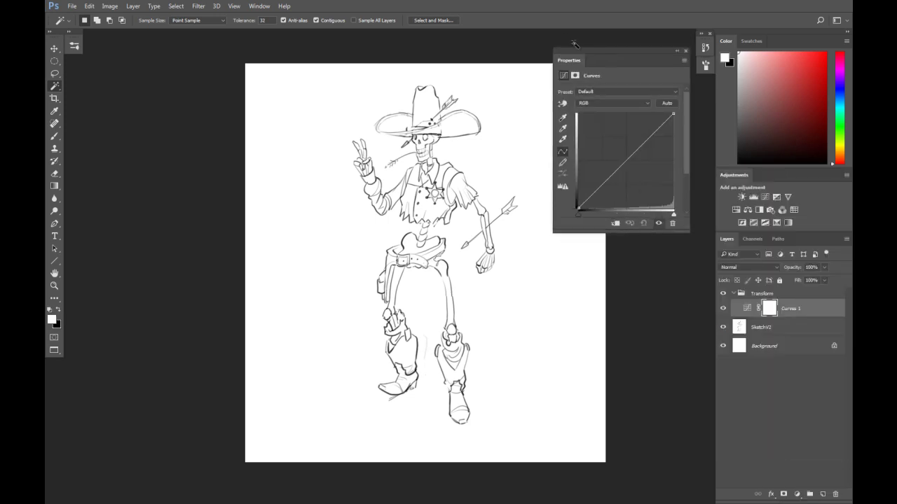
{"action": "left_click", "coordinate": [597, 103]}
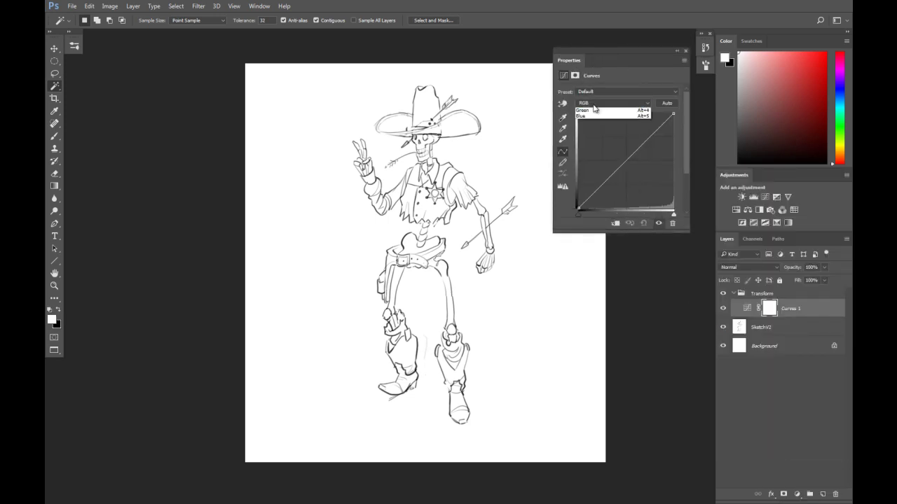
{"action": "left_click", "coordinate": [592, 129]}
{"action": "left_click_drag", "start_coordinate": [623, 154], "coordinate": [593, 123]}
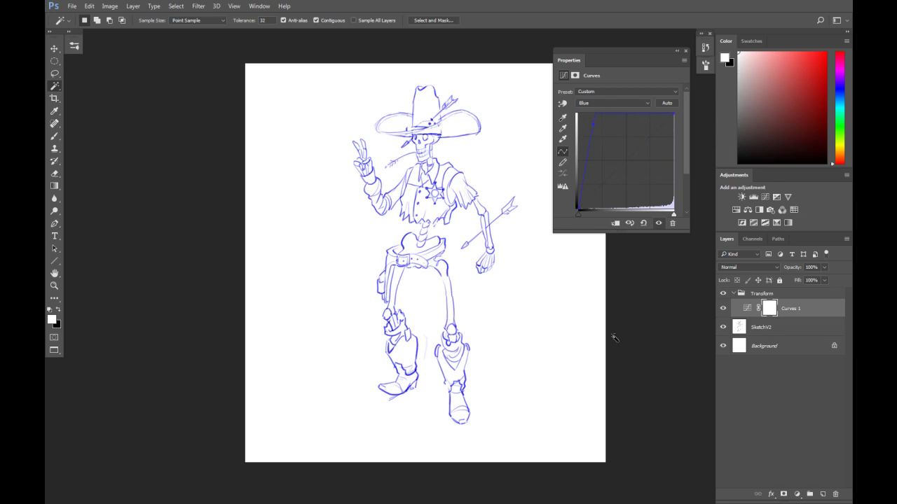
Add a Hue/Saturation layer set to Hue −15, Saturation +87, Lightness about +56, then zoom out
{"action": "left_click", "coordinate": [797, 495]}
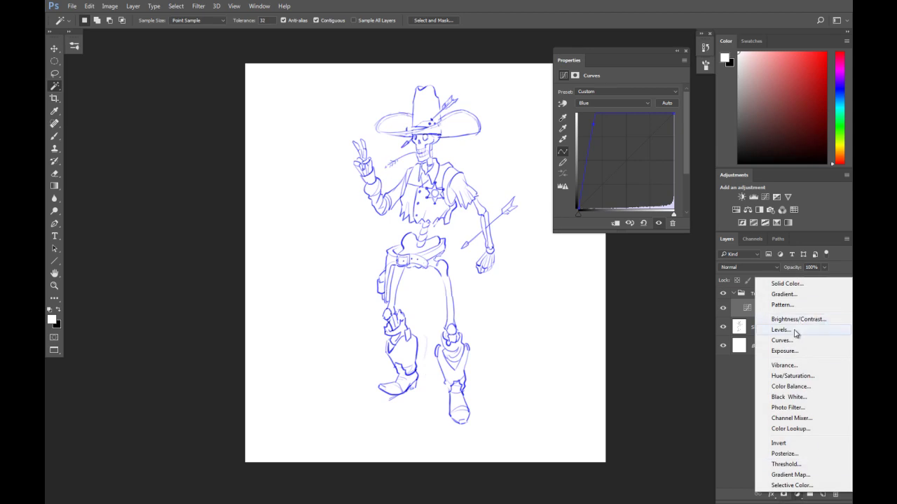
{"action": "left_click", "coordinate": [788, 376]}
{"action": "mouse_move", "coordinate": [617, 163]}
{"action": "left_mouse_down"}
{"action": "mouse_move", "coordinate": [640, 163]}
{"action": "mouse_move", "coordinate": [616, 144]}
{"action": "mouse_move", "coordinate": [665, 145]}
{"action": "left_mouse_up"}
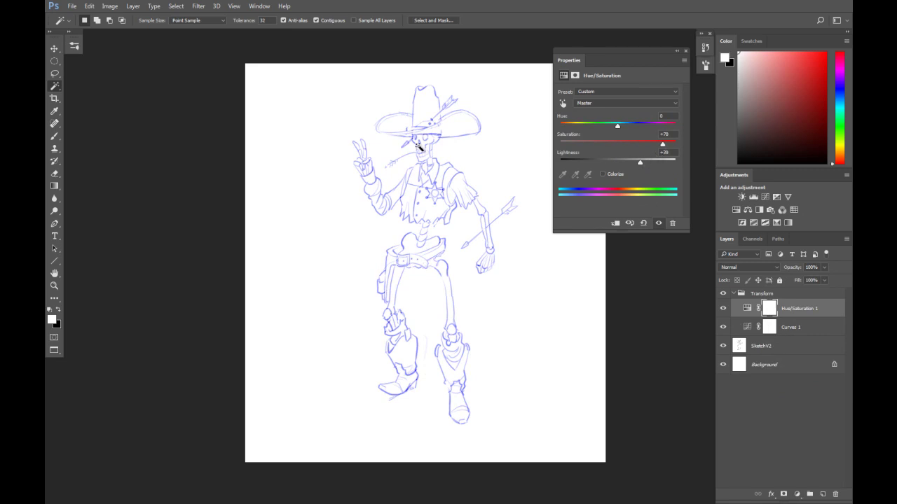
{"action": "left_click", "coordinate": [421, 158], "text": "ctrl"}
{"action": "left_click", "coordinate": [419, 178], "text": "ctrl"}
{"action": "left_click_drag", "start_coordinate": [640, 163], "coordinate": [650, 163]}
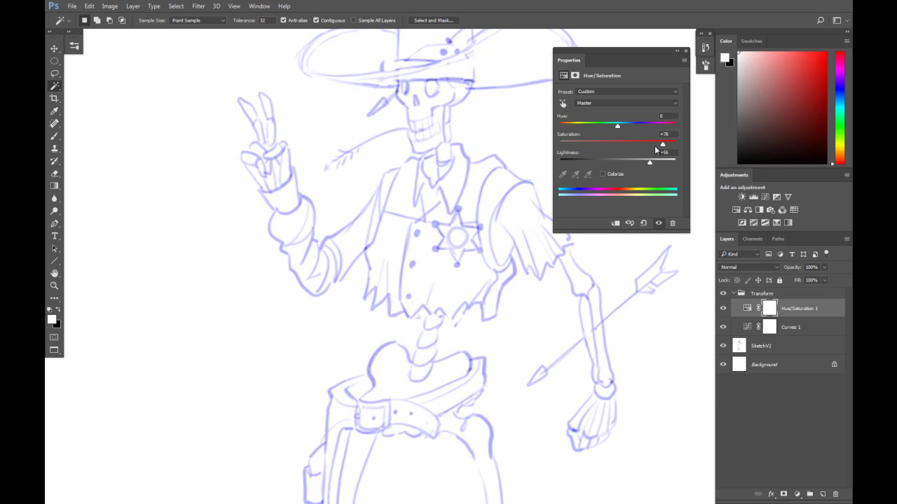
{"action": "left_click_drag", "start_coordinate": [617, 127], "coordinate": [608, 129]}
{"action": "left_click_drag", "start_coordinate": [663, 144], "coordinate": [667, 144]}
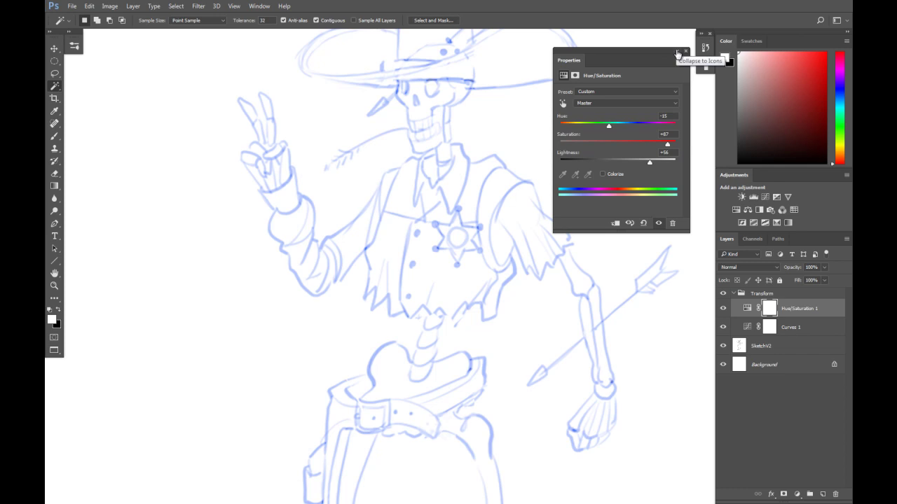
{"action": "left_click_drag", "start_coordinate": [694, 81], "coordinate": [696, 79]}
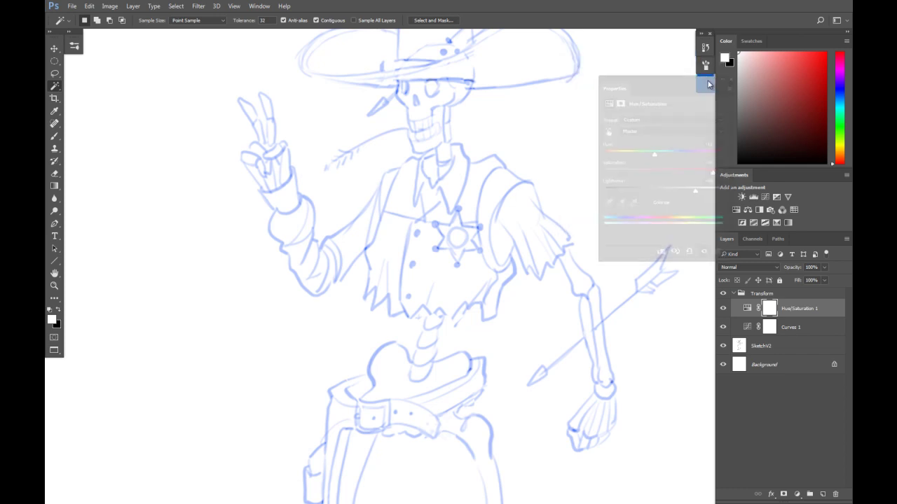
{"action": "key", "text": "ctrl+minus"}
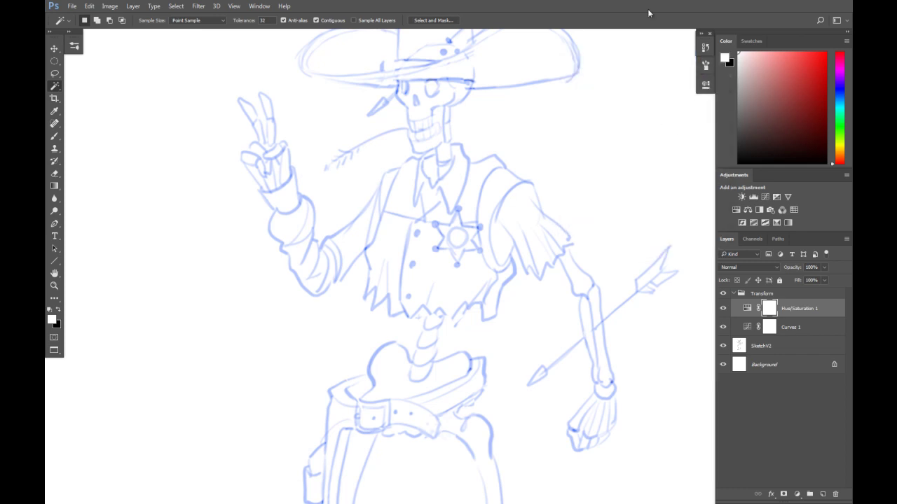
{"action": "key", "text": "ctrl+minus"}
{"action": "key", "text": "ctrl+minus"}
{"action": "key", "text": "ctrl+minus"}
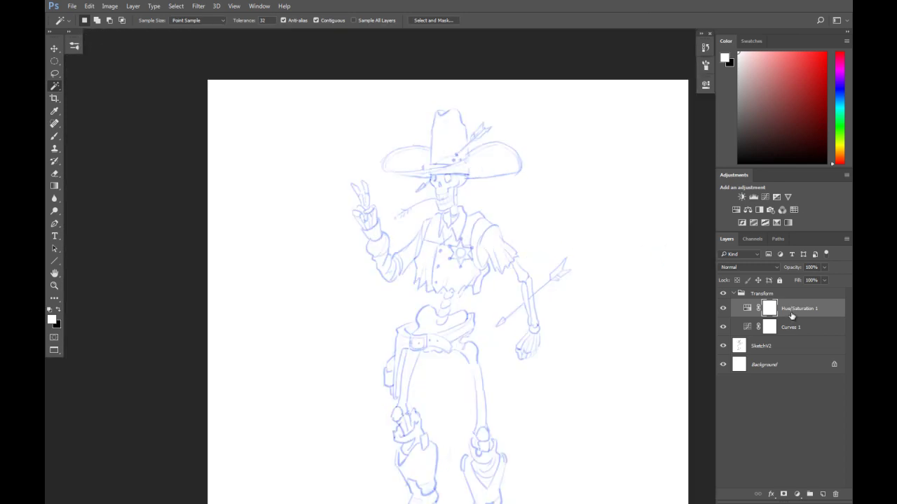
Open the Curves 1 settings and keep the combined RGB channel
{"action": "left_click", "coordinate": [734, 294]}
{"action": "left_click", "coordinate": [734, 294]}
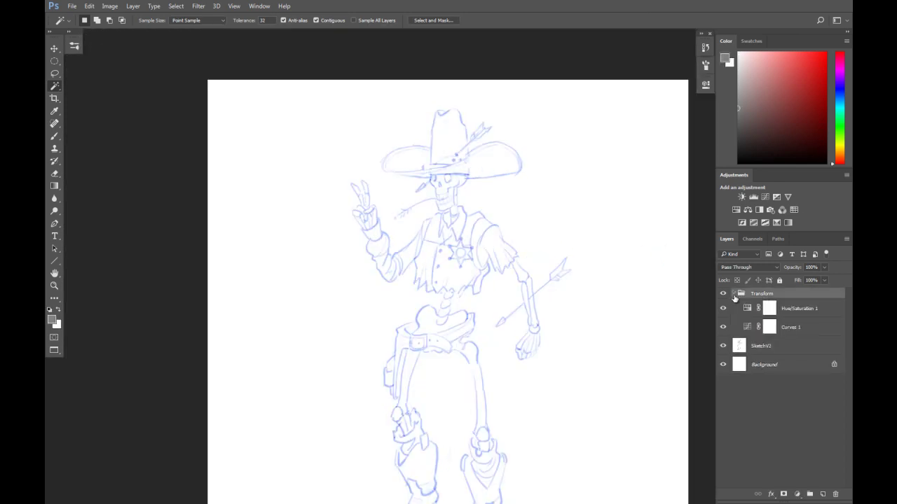
{"action": "double_click", "coordinate": [795, 327]}
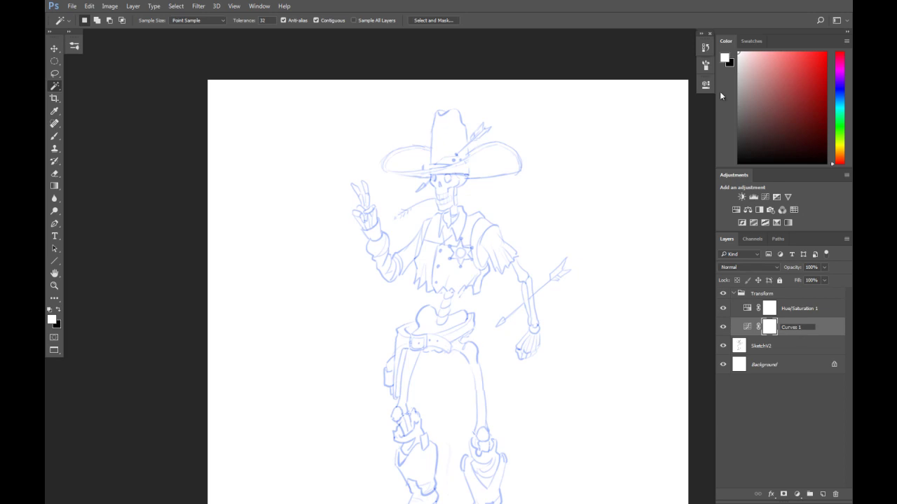
{"action": "left_click", "coordinate": [706, 87]}
{"action": "left_click", "coordinate": [705, 87]}
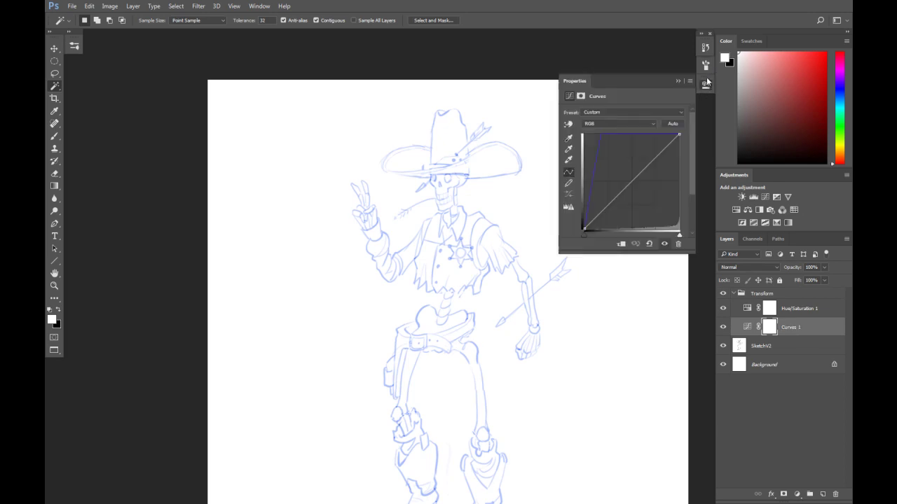
{"action": "left_click", "coordinate": [630, 124]}
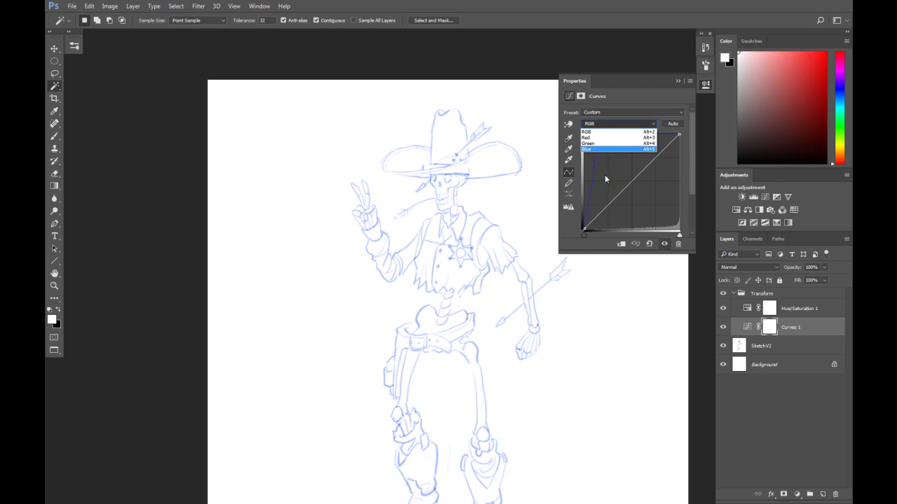
{"action": "left_click", "coordinate": [607, 158]}
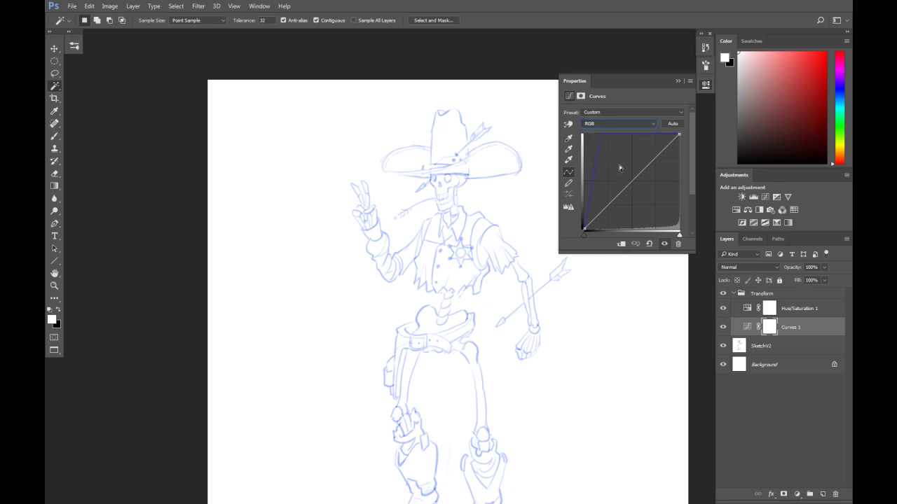
Reshape the RGB curve, then apply Auto correction to darken the sketch lines
{"action": "left_click_drag", "start_coordinate": [602, 130], "coordinate": [612, 137]}
{"action": "left_click_drag", "start_coordinate": [645, 166], "coordinate": [601, 136]}
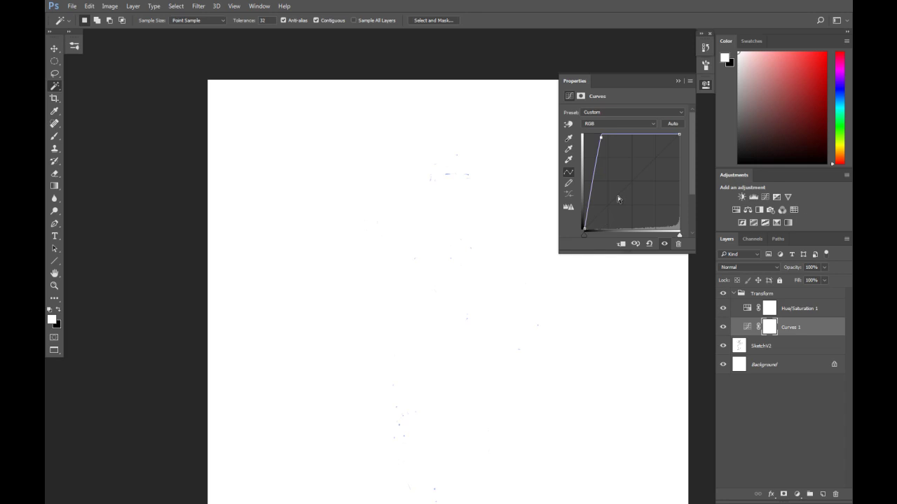
{"action": "left_click", "coordinate": [673, 124]}
{"action": "left_click", "coordinate": [678, 80]}
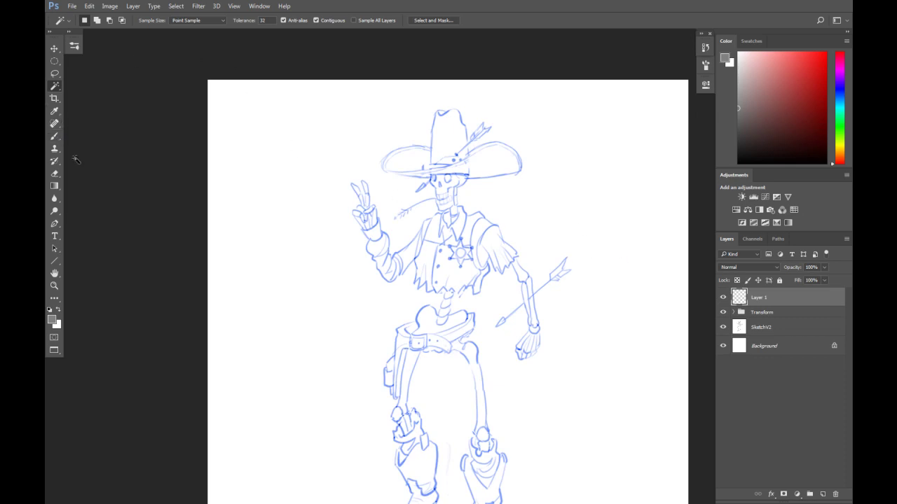
Set the foreground colour to black and dock the Brush Presets panel
{"action": "left_click", "coordinate": [51, 320]}
{"action": "left_click_drag", "start_coordinate": [327, 232], "coordinate": [279, 266]}
{"action": "left_click", "coordinate": [544, 124]}
{"action": "left_click", "coordinate": [74, 47]}
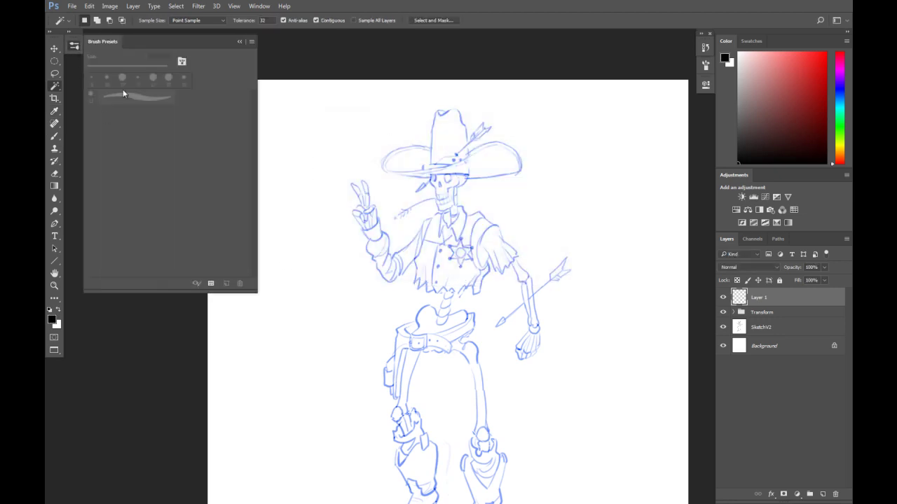
{"action": "mouse_move", "coordinate": [101, 41]}
{"action": "left_mouse_down"}
{"action": "mouse_move", "coordinate": [70, 71]}
{"action": "mouse_move", "coordinate": [90, 63]}
{"action": "mouse_move", "coordinate": [68, 43]}
{"action": "left_mouse_up"}
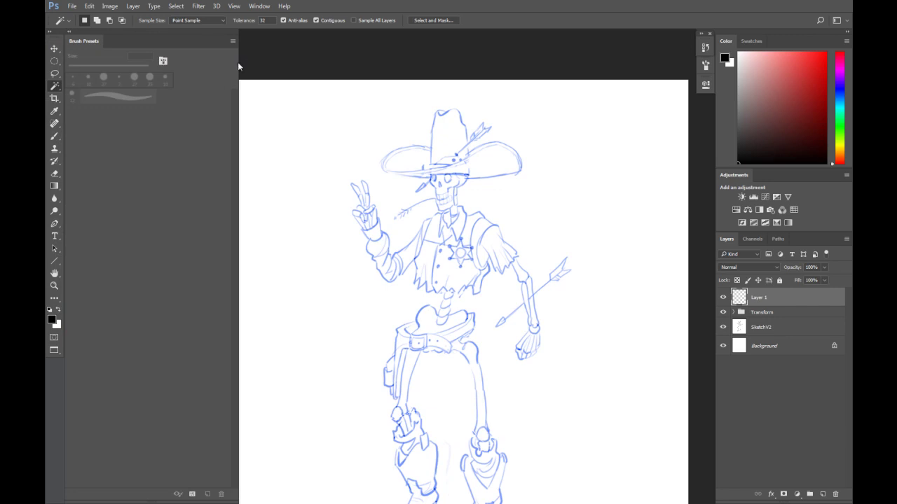
{"action": "left_click_drag", "start_coordinate": [238, 63], "coordinate": [149, 56]}
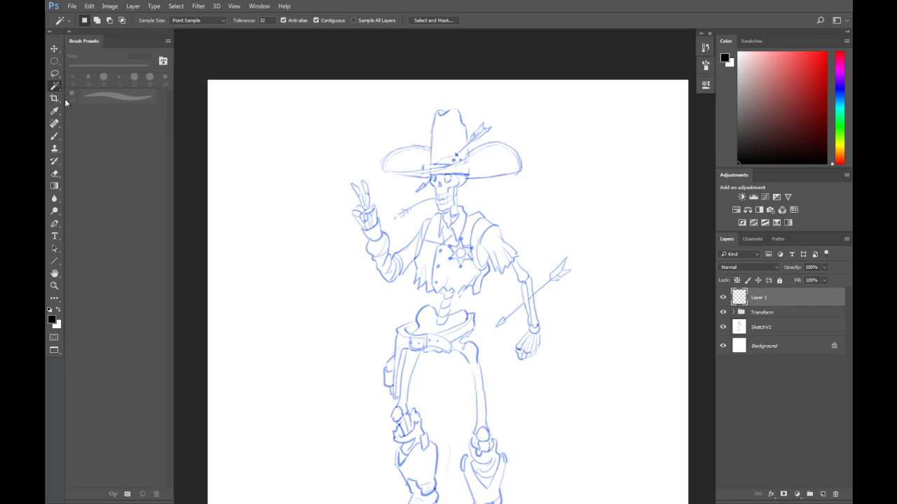
Set the Brush tool to 10 px and try, then undo, a test stroke above the hat
{"action": "key", "text": "b"}
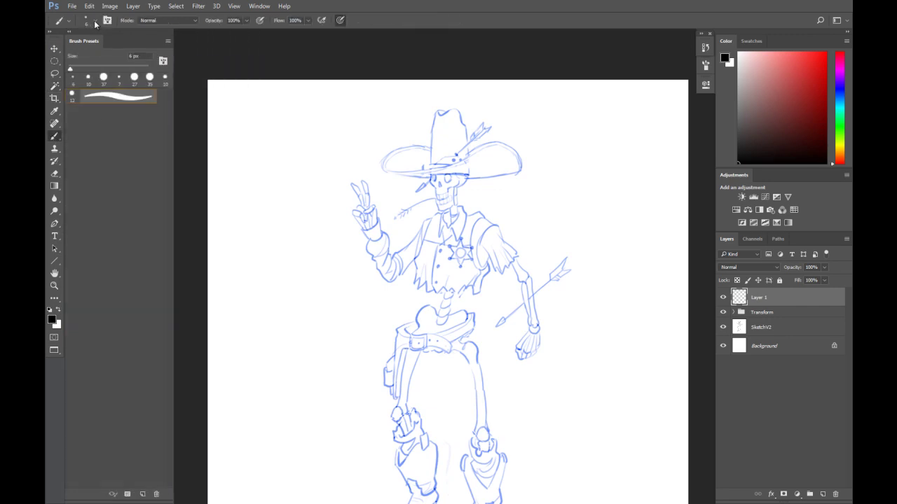
{"action": "left_click", "coordinate": [96, 21]}
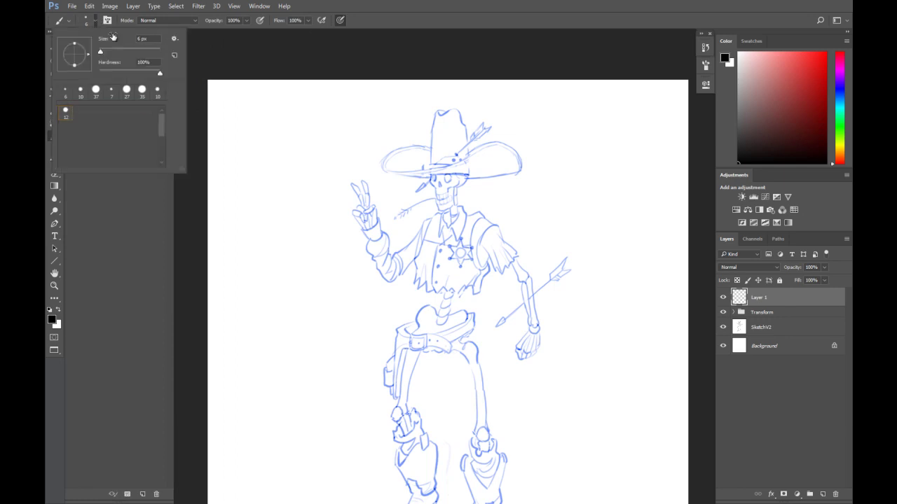
{"action": "type", "text": "10"}
{"action": "key", "text": "Return"}
{"action": "mouse_move", "coordinate": [283, 136]}
{"action": "left_mouse_down"}
{"action": "mouse_move", "coordinate": [380, 115]}
{"action": "mouse_move", "coordinate": [370, 129]}
{"action": "left_mouse_up"}
{"action": "key", "text": "ctrl+z"}
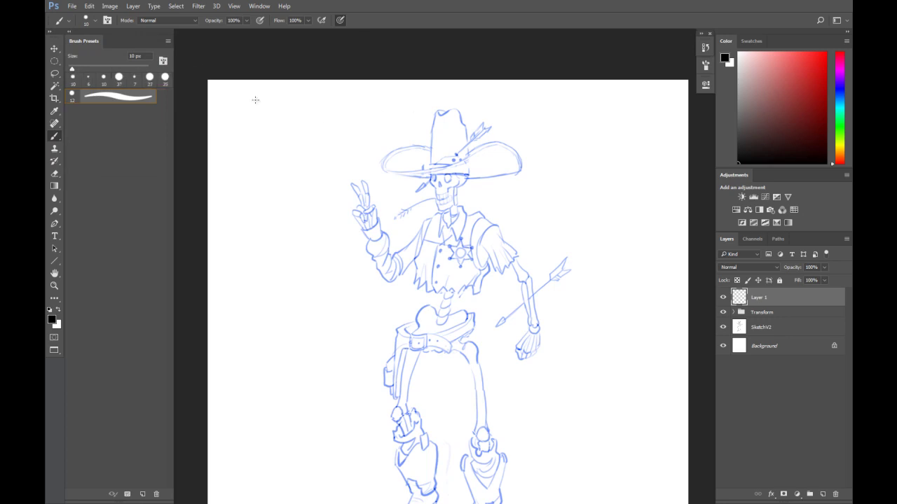
Enable pen-pressure Shape Dynamics for brush size and draw test strokes near the hat
{"action": "left_click", "coordinate": [340, 21]}
{"action": "left_click", "coordinate": [108, 20]}
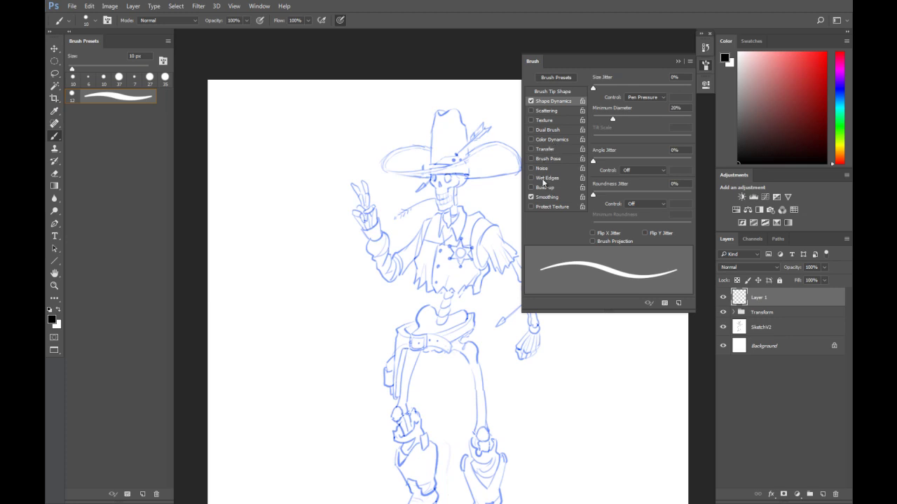
{"action": "mouse_move", "coordinate": [252, 197]}
{"action": "left_mouse_down"}
{"action": "mouse_move", "coordinate": [332, 112]}
{"action": "mouse_move", "coordinate": [350, 128]}
{"action": "mouse_move", "coordinate": [388, 113]}
{"action": "left_mouse_up"}
{"action": "mouse_move", "coordinate": [289, 185]}
{"action": "left_mouse_down"}
{"action": "mouse_move", "coordinate": [436, 113]}
{"action": "mouse_move", "coordinate": [427, 157]}
{"action": "left_mouse_up"}
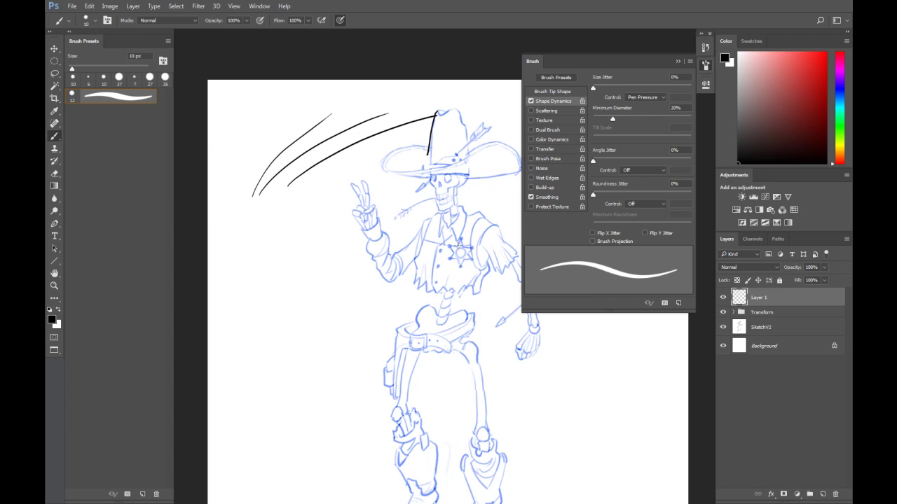
Try strokes near the sheriff star and neck, undo all test strokes, and close Brush settings
{"action": "left_click_drag", "start_coordinate": [440, 245], "coordinate": [433, 277]}
{"action": "key", "text": "ctrl+alt+z"}
{"action": "key", "text": "ctrl+alt+z"}
{"action": "key", "text": "ctrl+alt+z"}
{"action": "key", "text": "ctrl+alt+z"}
{"action": "key", "text": "ctrl+alt+z"}
{"action": "key", "text": "ctrl+alt+z"}
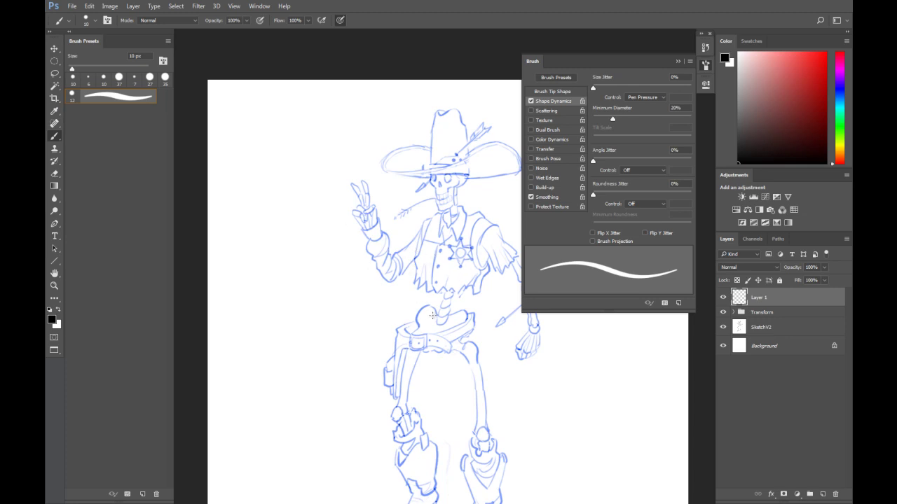
{"action": "left_click_drag", "start_coordinate": [441, 304], "coordinate": [453, 290]}
{"action": "left_click", "coordinate": [677, 61]}
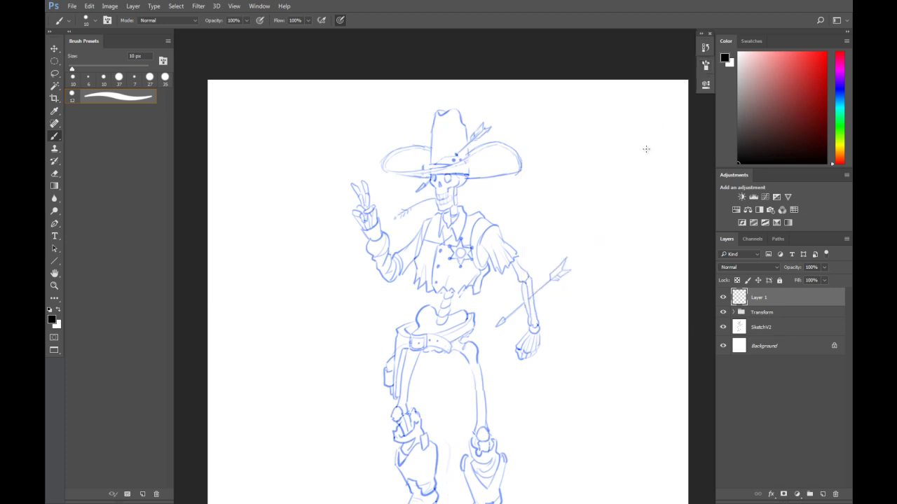
Centre the view on the legs and ink the thigh bone's inner edge, redrawing until clean
{"action": "left_click_drag", "start_coordinate": [477, 206], "coordinate": [423, 229]}
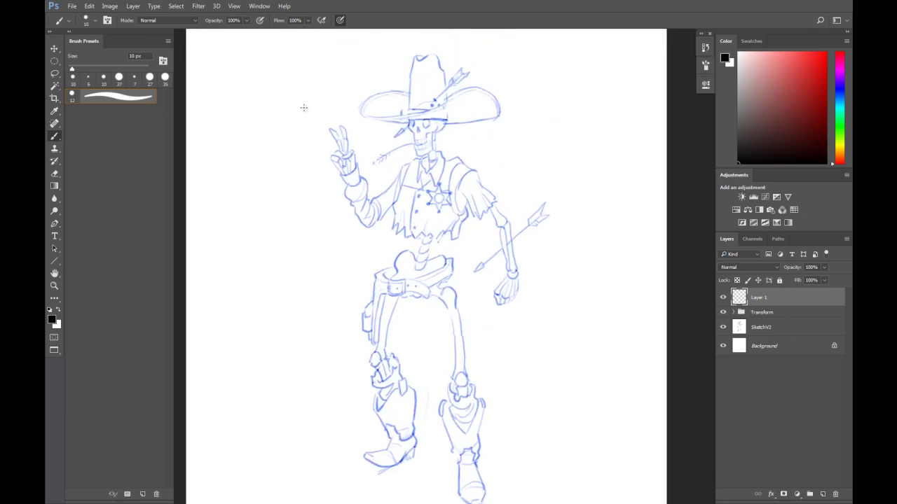
{"action": "scroll", "coordinate": [287, 113], "scroll_direction": "up", "scroll_amount": 2}
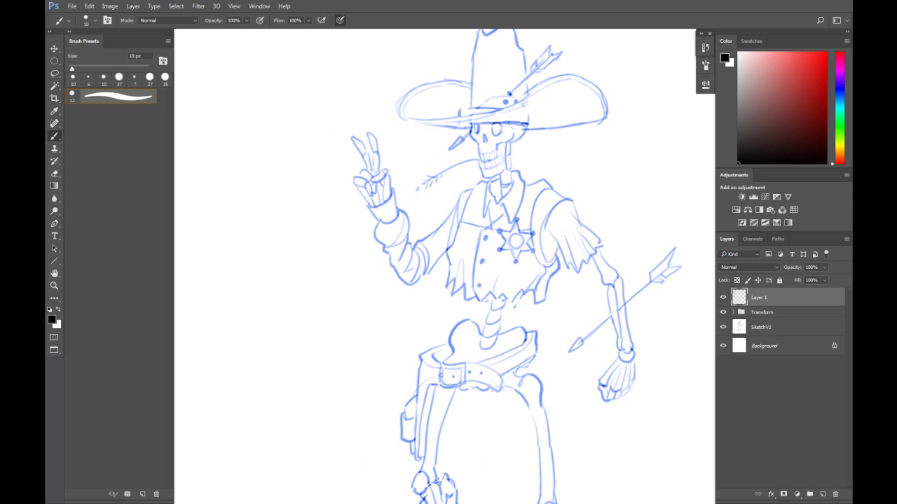
{"action": "left_click_drag", "start_coordinate": [435, 187], "coordinate": [340, 124]}
{"action": "scroll", "coordinate": [330, 194], "scroll_direction": "down", "scroll_amount": 3}
{"action": "left_click_drag", "start_coordinate": [363, 208], "coordinate": [382, 176]}
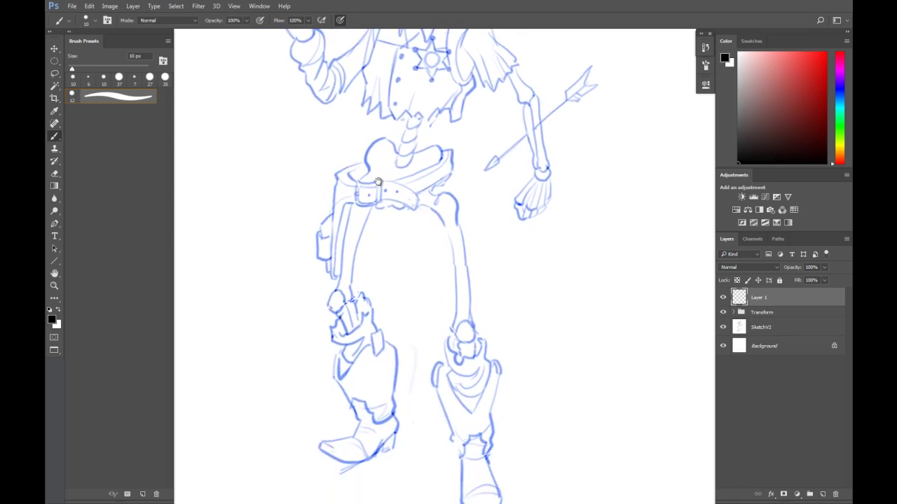
{"action": "mouse_move", "coordinate": [440, 215]}
{"action": "left_mouse_down"}
{"action": "mouse_move", "coordinate": [381, 138]}
{"action": "mouse_move", "coordinate": [396, 257]}
{"action": "left_mouse_up"}
{"action": "key", "text": "ctrl+z"}
{"action": "left_click_drag", "start_coordinate": [378, 157], "coordinate": [395, 257]}
{"action": "key", "text": "ctrl+z"}
{"action": "left_click_drag", "start_coordinate": [378, 157], "coordinate": [396, 256]}
{"action": "key", "text": "ctrl+z"}
{"action": "key", "text": "ctrl+z"}
{"action": "left_click_drag", "start_coordinate": [380, 159], "coordinate": [392, 267]}
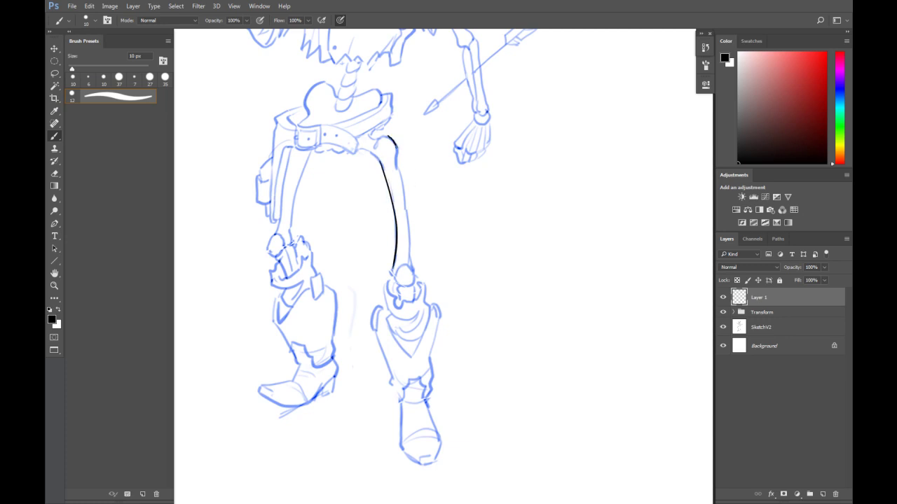
Ink the thigh bone's outer edge down to the knee, redrawing until clean
{"action": "left_click_drag", "start_coordinate": [401, 184], "coordinate": [407, 217]}
{"action": "key", "text": "ctrl+z"}
{"action": "key", "text": "ctrl+z"}
{"action": "mouse_move", "coordinate": [383, 136]}
{"action": "left_mouse_down"}
{"action": "mouse_move", "coordinate": [399, 149]}
{"action": "mouse_move", "coordinate": [407, 253]}
{"action": "left_mouse_up"}
{"action": "key", "text": "ctrl+z"}
{"action": "left_click_drag", "start_coordinate": [398, 168], "coordinate": [409, 263]}
{"action": "key", "text": "ctrl+z"}
{"action": "left_click_drag", "start_coordinate": [398, 168], "coordinate": [409, 263]}
{"action": "key", "text": "ctrl+z"}
{"action": "left_click_drag", "start_coordinate": [398, 168], "coordinate": [410, 249]}
{"action": "key", "text": "ctrl+z"}
{"action": "left_click_drag", "start_coordinate": [398, 168], "coordinate": [408, 257]}
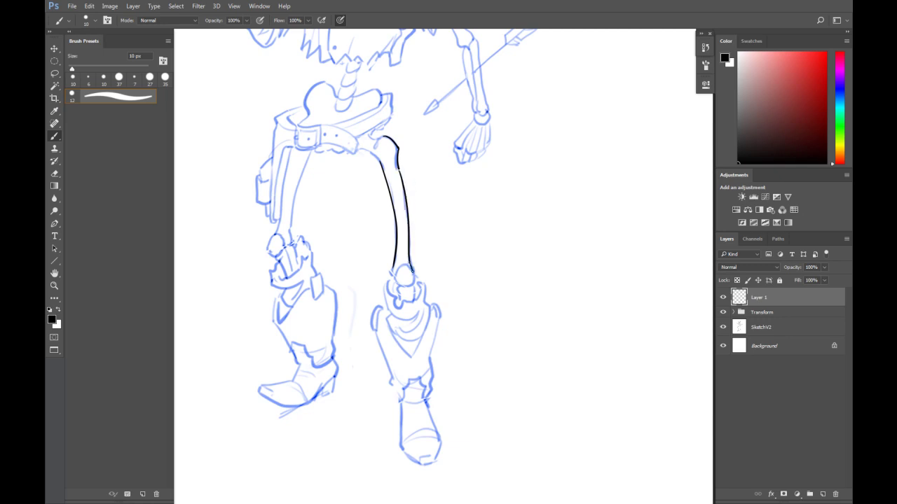
{"action": "scroll", "coordinate": [400, 168], "scroll_direction": "up", "scroll_amount": 2}
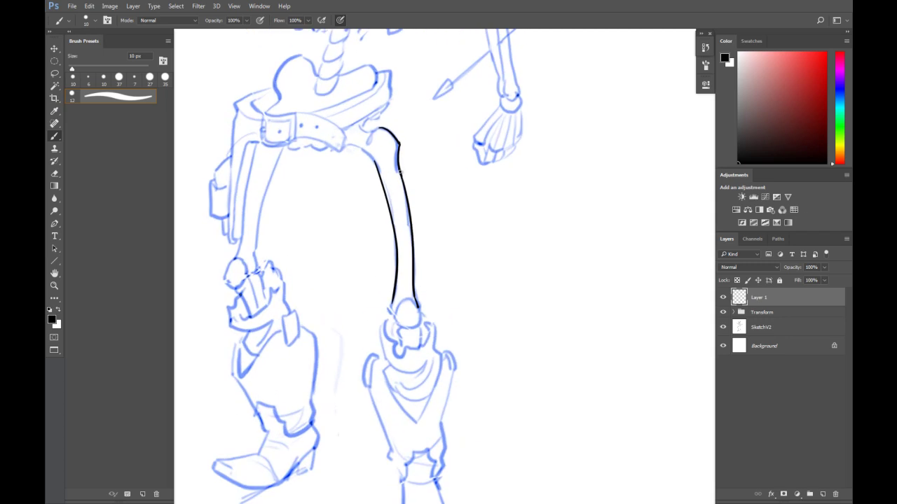
{"action": "left_click_drag", "start_coordinate": [430, 296], "coordinate": [453, 240]}
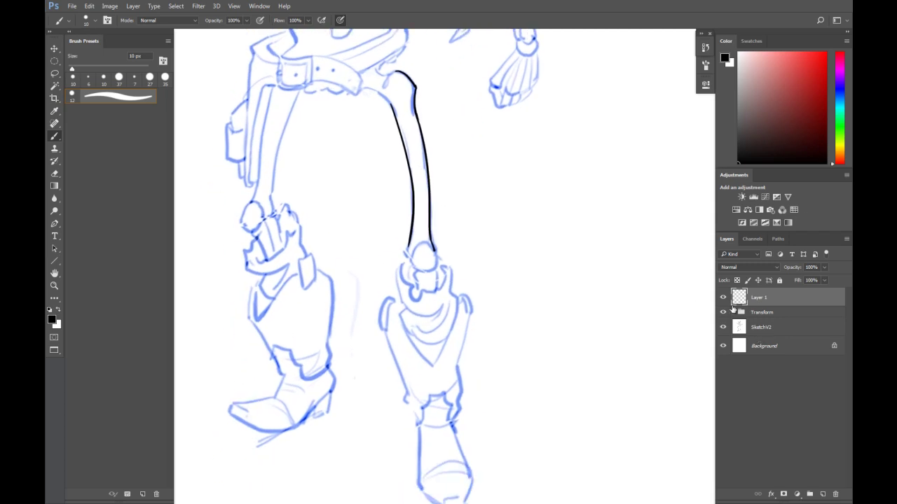
Toggle the sketch's blue colouring and visibility to check the ink, then pan to the legs
{"action": "left_click", "coordinate": [722, 313]}
{"action": "left_click", "coordinate": [722, 327]}
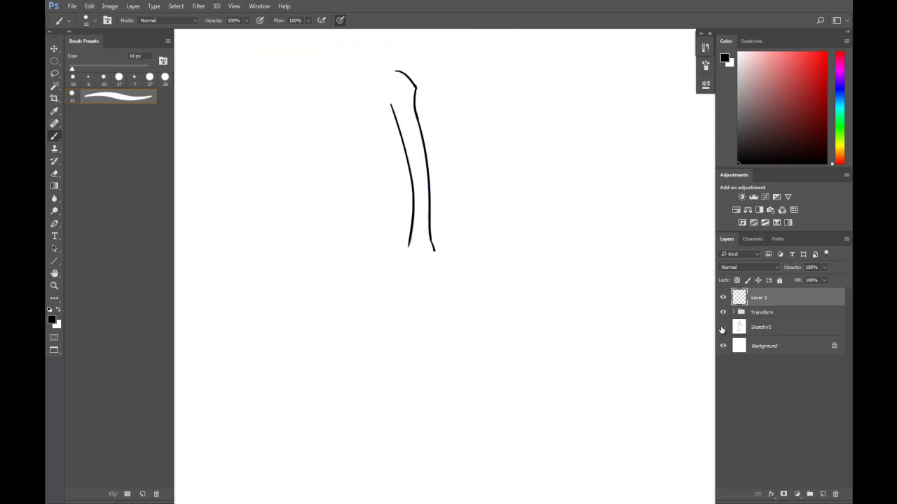
{"action": "left_click", "coordinate": [722, 327]}
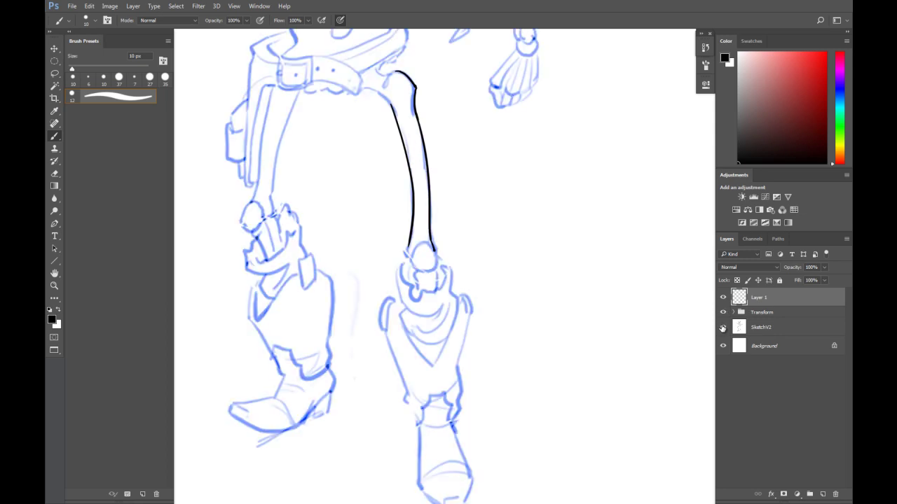
{"action": "left_click_drag", "start_coordinate": [311, 141], "coordinate": [344, 190]}
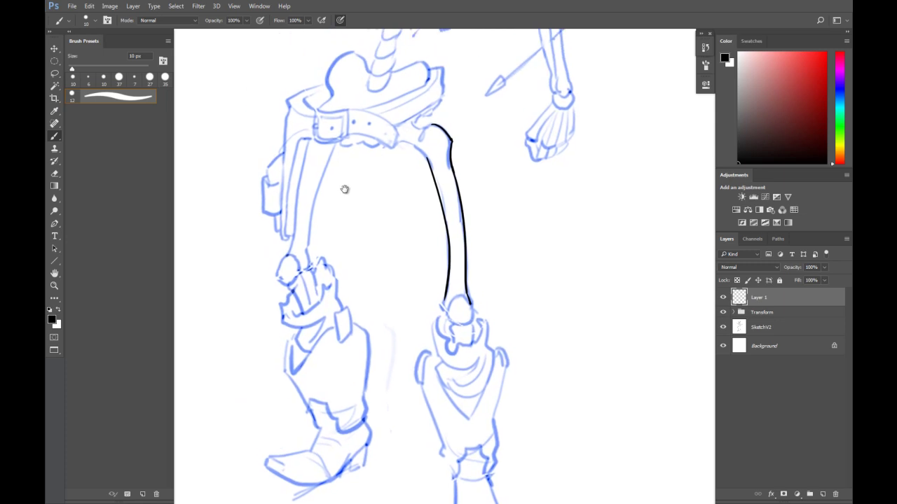
{"action": "left_click_drag", "start_coordinate": [549, 151], "coordinate": [541, 209]}
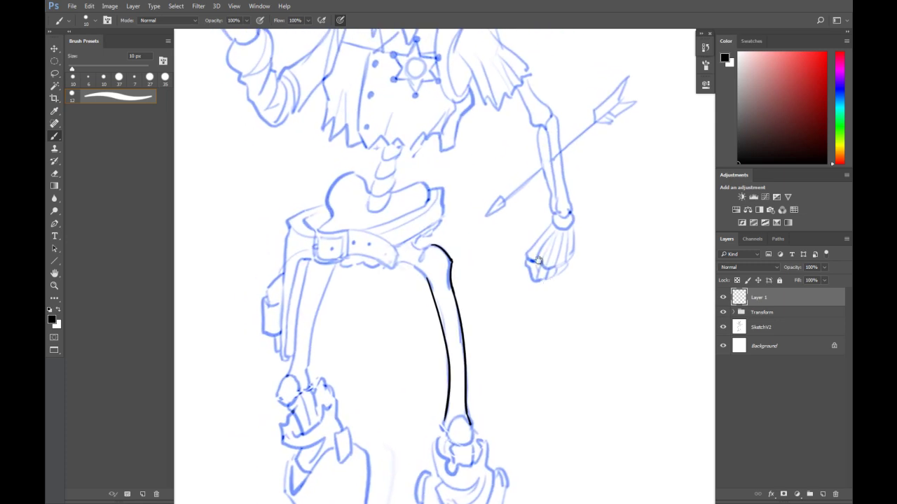
{"action": "scroll", "coordinate": [542, 209], "scroll_direction": "down", "scroll_amount": 2}
{"action": "scroll", "coordinate": [490, 240], "scroll_direction": "down", "scroll_amount": 2}
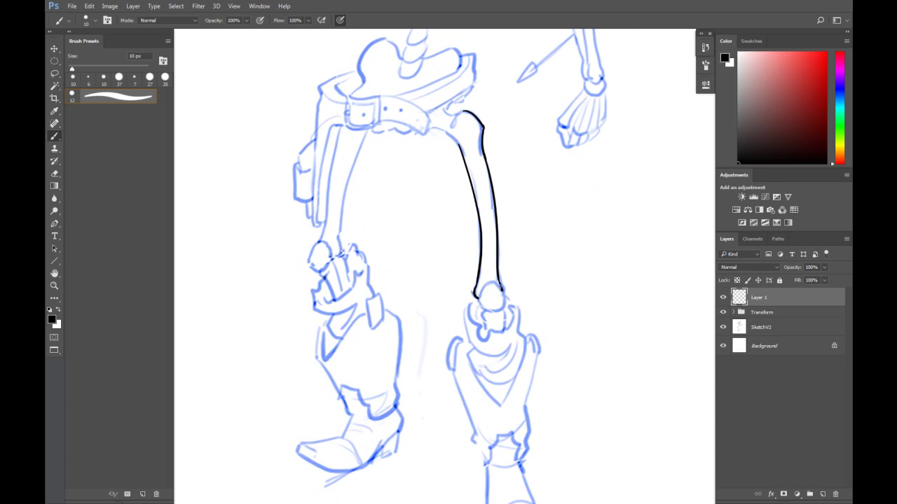
Draw a round knee knob at the bone's lower end, redrawing it once
{"action": "mouse_move", "coordinate": [488, 284]}
{"action": "left_mouse_down"}
{"action": "mouse_move", "coordinate": [491, 303]}
{"action": "mouse_move", "coordinate": [499, 285]}
{"action": "left_mouse_up"}
{"action": "key", "text": "ctrl+z"}
{"action": "key", "text": "ctrl+z"}
{"action": "key", "text": "ctrl+z"}
{"action": "left_click_drag", "start_coordinate": [493, 313], "coordinate": [504, 295]}
Pan and zoom around the figure, settling on the torso, hat and raised hand
{"action": "left_click_drag", "start_coordinate": [377, 164], "coordinate": [346, 284]}
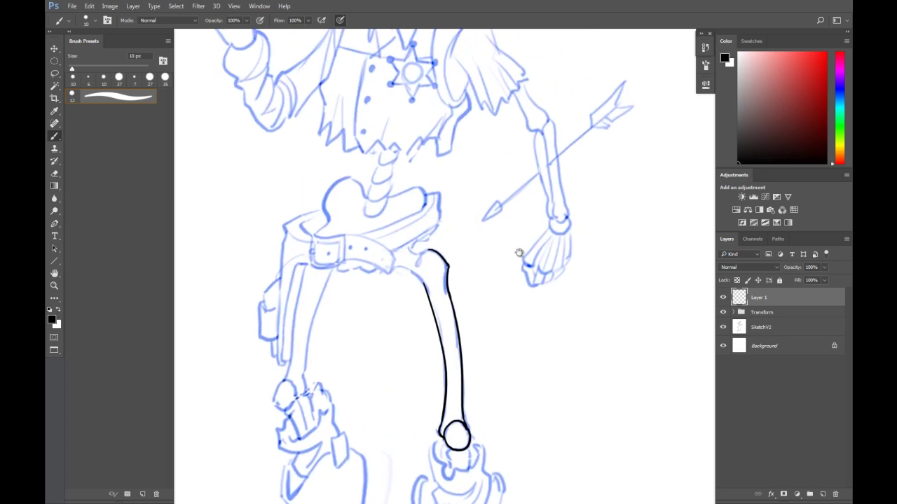
{"action": "mouse_move", "coordinate": [445, 233]}
{"action": "left_mouse_down"}
{"action": "mouse_move", "coordinate": [476, 240]}
{"action": "mouse_move", "coordinate": [456, 301]}
{"action": "left_mouse_up"}
{"action": "scroll", "coordinate": [475, 235], "scroll_direction": "up", "scroll_amount": 3}
{"action": "scroll", "coordinate": [472, 228], "scroll_direction": "up", "scroll_amount": 3}
{"action": "scroll", "coordinate": [471, 238], "scroll_direction": "up", "scroll_amount": 2}
{"action": "scroll", "coordinate": [448, 364], "scroll_direction": "down", "scroll_amount": 5}
{"action": "left_click_drag", "start_coordinate": [448, 364], "coordinate": [459, 324]}
{"action": "mouse_move", "coordinate": [471, 82]}
{"action": "left_mouse_down"}
{"action": "mouse_move", "coordinate": [457, 181]}
{"action": "mouse_move", "coordinate": [407, 267]}
{"action": "left_mouse_up"}
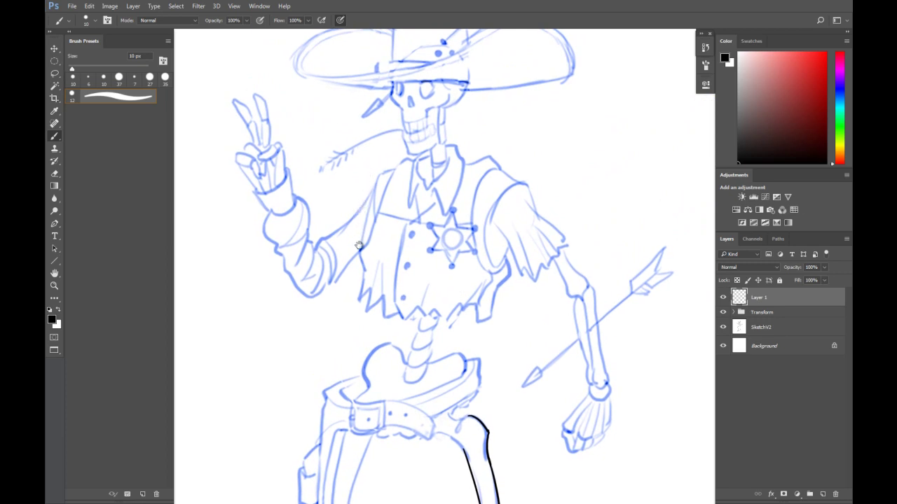
{"action": "scroll", "coordinate": [499, 237], "scroll_direction": "down", "scroll_amount": 2}
{"action": "scroll", "coordinate": [494, 231], "scroll_direction": "down", "scroll_amount": 1}
{"action": "scroll", "coordinate": [486, 220], "scroll_direction": "down", "scroll_amount": 2}
{"action": "scroll", "coordinate": [480, 264], "scroll_direction": "down", "scroll_amount": 2}
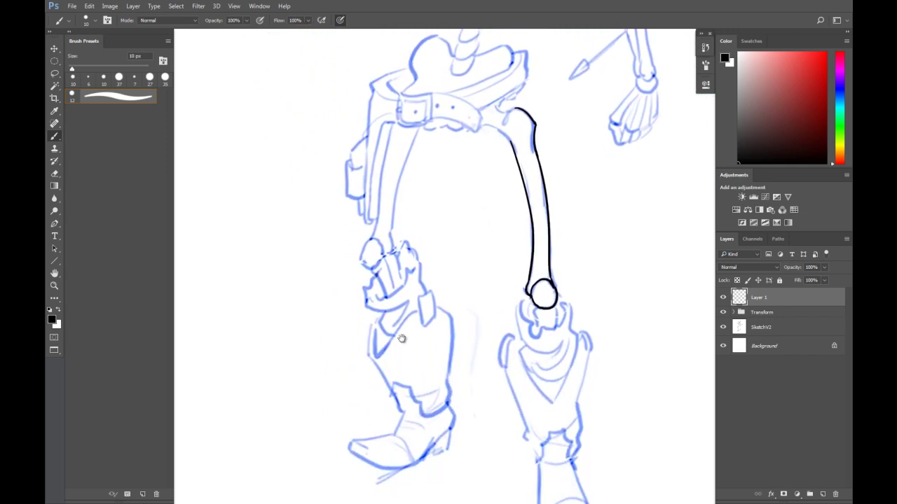
{"action": "left_click_drag", "start_coordinate": [498, 110], "coordinate": [472, 406]}
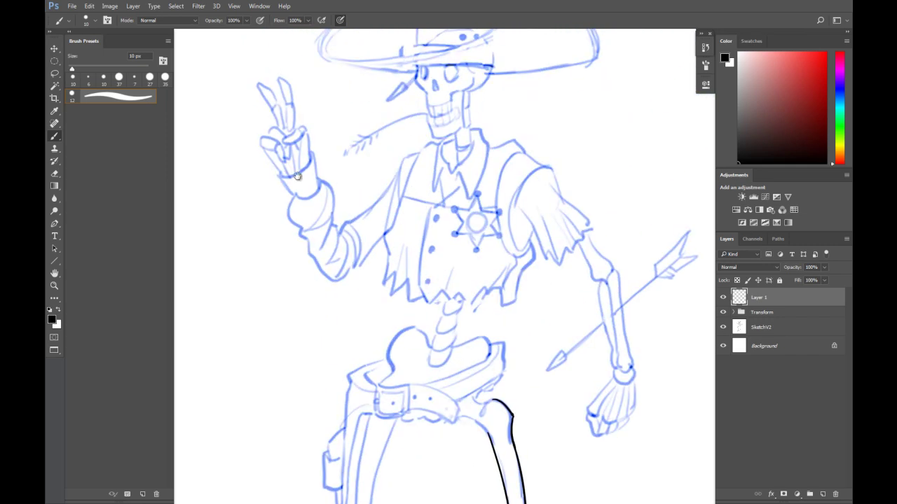
{"action": "mouse_move", "coordinate": [280, 164]}
{"action": "left_mouse_down"}
{"action": "mouse_move", "coordinate": [293, 176]}
{"action": "mouse_move", "coordinate": [303, 167]}
{"action": "left_mouse_up"}
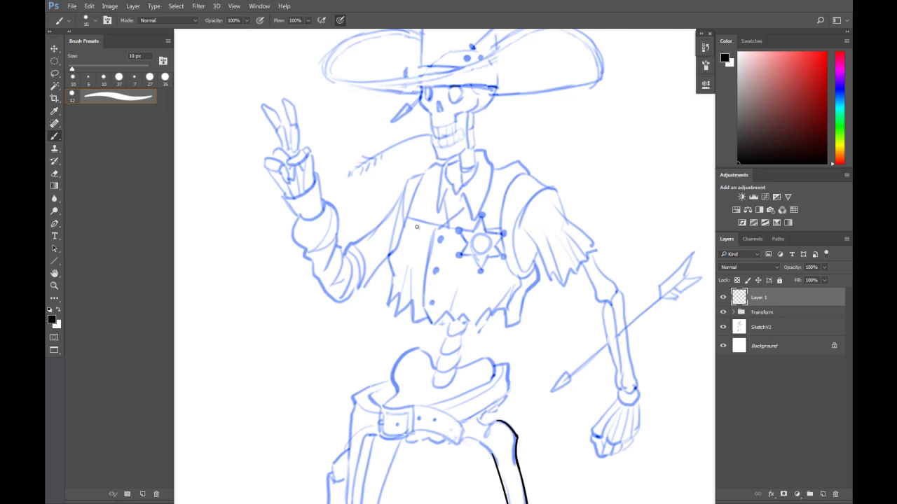
{"action": "left_click_drag", "start_coordinate": [399, 317], "coordinate": [392, 238]}
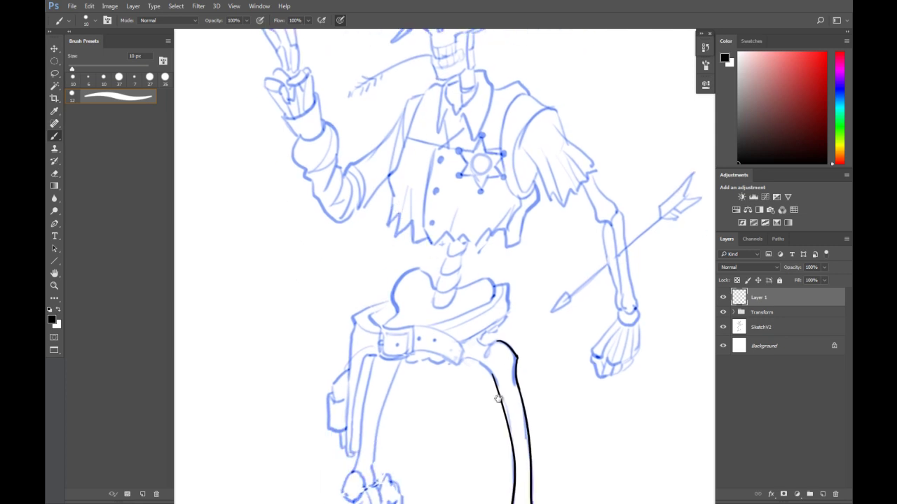
{"action": "left_click_drag", "start_coordinate": [488, 379], "coordinate": [466, 283]}
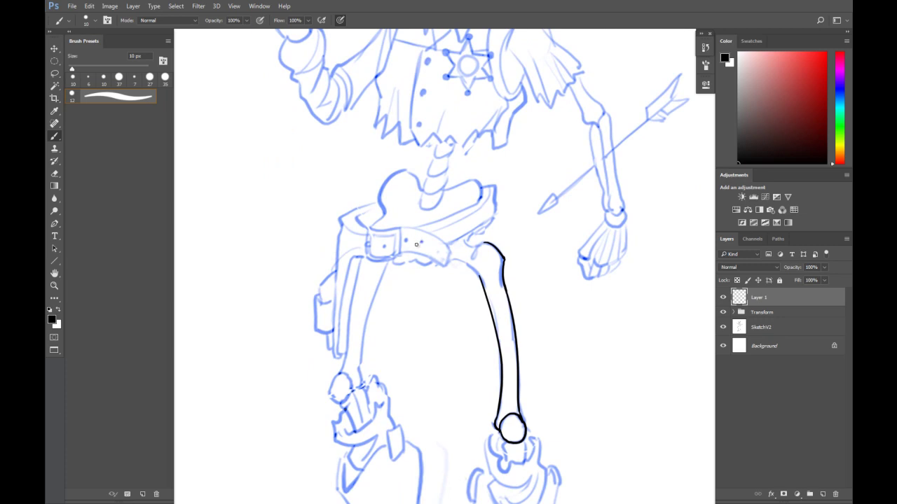
{"action": "left_click_drag", "start_coordinate": [321, 82], "coordinate": [313, 115]}
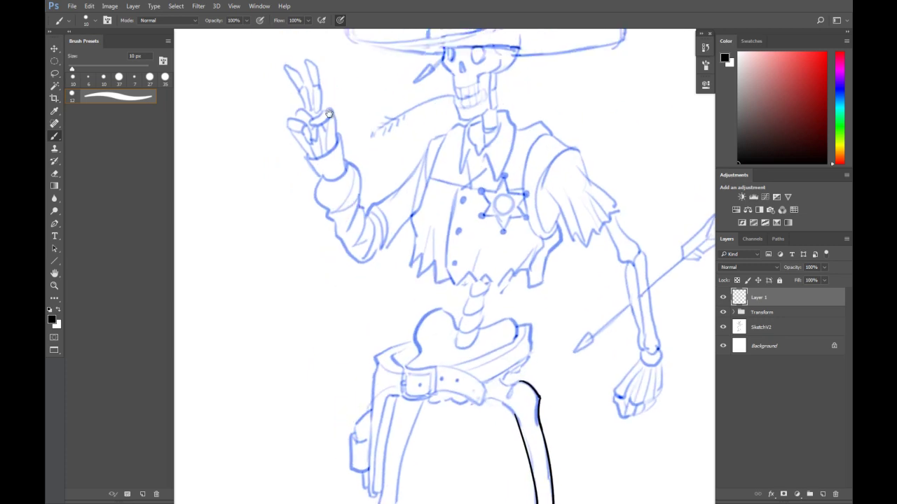
{"action": "scroll", "coordinate": [313, 114], "scroll_direction": "up", "scroll_amount": 1}
Ink the knuckle arcs and finger bones of the raised hand, toggling Layer 1 to compare
{"action": "mouse_move", "coordinate": [309, 124]}
{"action": "left_mouse_down"}
{"action": "mouse_move", "coordinate": [331, 110]}
{"action": "mouse_move", "coordinate": [328, 132]}
{"action": "mouse_move", "coordinate": [349, 113]}
{"action": "mouse_move", "coordinate": [346, 160]}
{"action": "left_mouse_up"}
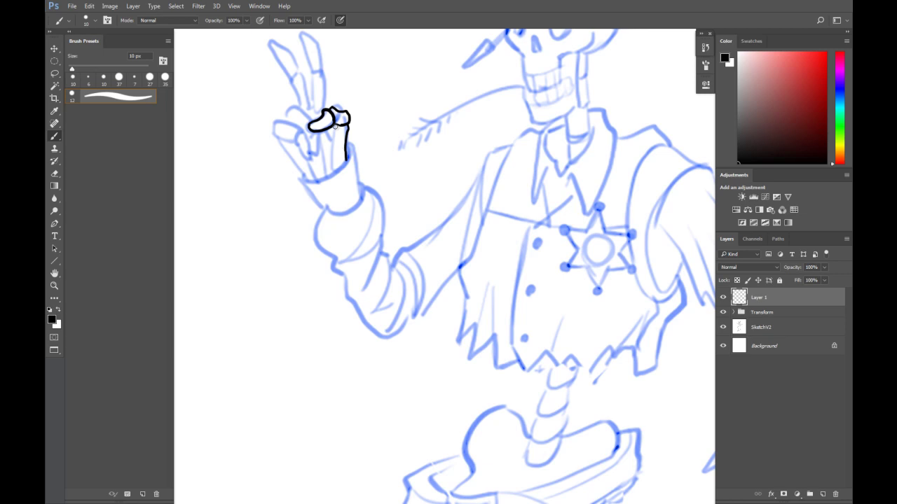
{"action": "left_click_drag", "start_coordinate": [335, 126], "coordinate": [334, 173]}
{"action": "scroll", "coordinate": [320, 58], "scroll_direction": "up", "scroll_amount": 3}
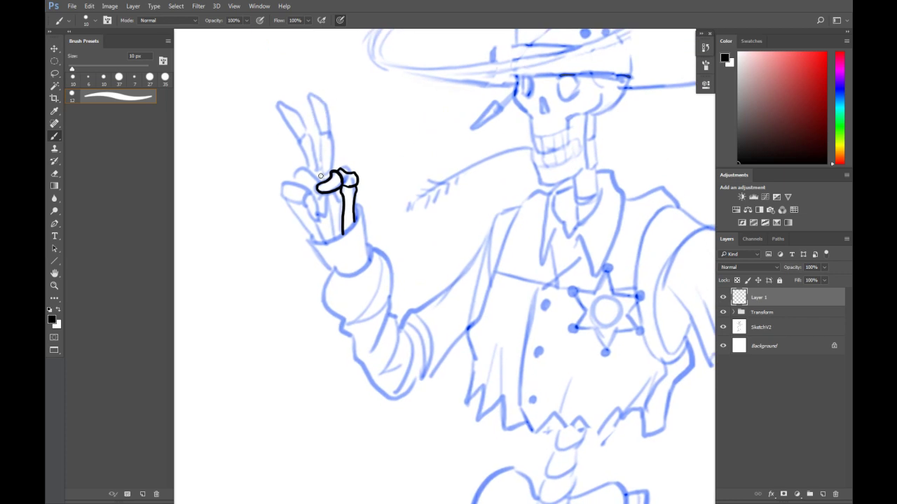
{"action": "mouse_move", "coordinate": [295, 177]}
{"action": "left_mouse_down"}
{"action": "mouse_move", "coordinate": [302, 170]}
{"action": "mouse_move", "coordinate": [319, 184]}
{"action": "mouse_move", "coordinate": [327, 214]}
{"action": "mouse_move", "coordinate": [318, 217]}
{"action": "mouse_move", "coordinate": [298, 185]}
{"action": "mouse_move", "coordinate": [281, 184]}
{"action": "mouse_move", "coordinate": [300, 204]}
{"action": "left_mouse_up"}
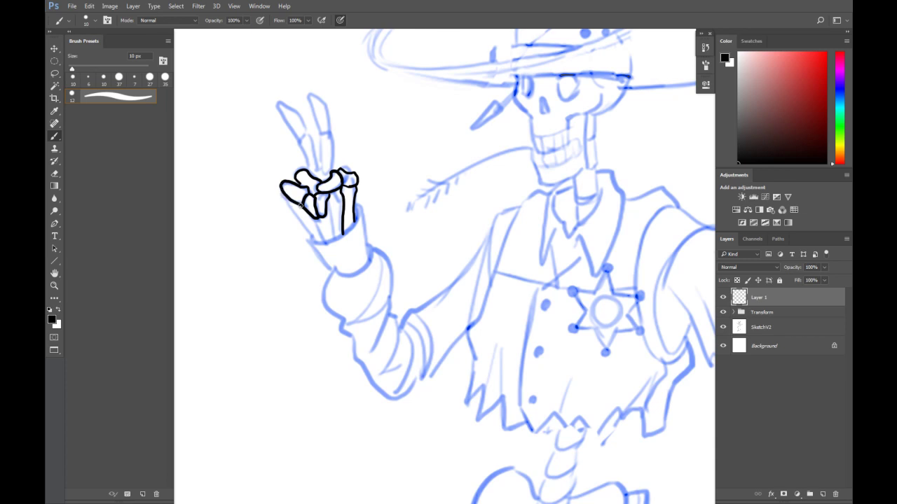
{"action": "left_click", "coordinate": [723, 297]}
{"action": "left_click", "coordinate": [724, 298]}
{"action": "left_click", "coordinate": [724, 299]}
Ink the first raised finger bone, redrawing its fingertip higher
{"action": "mouse_move", "coordinate": [317, 138]}
{"action": "left_mouse_down"}
{"action": "mouse_move", "coordinate": [335, 139]}
{"action": "mouse_move", "coordinate": [323, 174]}
{"action": "left_mouse_up"}
{"action": "left_click_drag", "start_coordinate": [335, 137], "coordinate": [333, 170]}
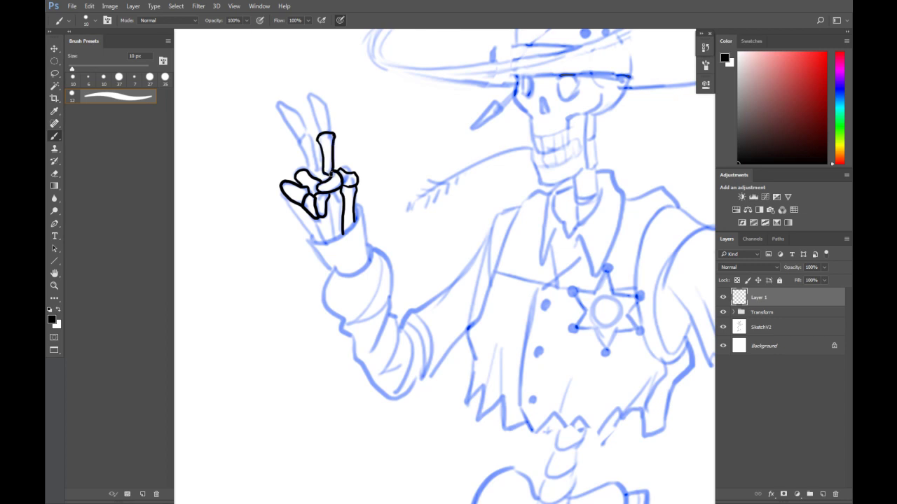
{"action": "mouse_move", "coordinate": [320, 135]}
{"action": "left_mouse_down"}
{"action": "mouse_move", "coordinate": [313, 116]}
{"action": "mouse_move", "coordinate": [325, 106]}
{"action": "mouse_move", "coordinate": [329, 131]}
{"action": "mouse_move", "coordinate": [303, 94]}
{"action": "mouse_move", "coordinate": [323, 104]}
{"action": "left_mouse_up"}
{"action": "key", "text": "ctrl+alt+z"}
{"action": "key", "text": "ctrl+alt+z"}
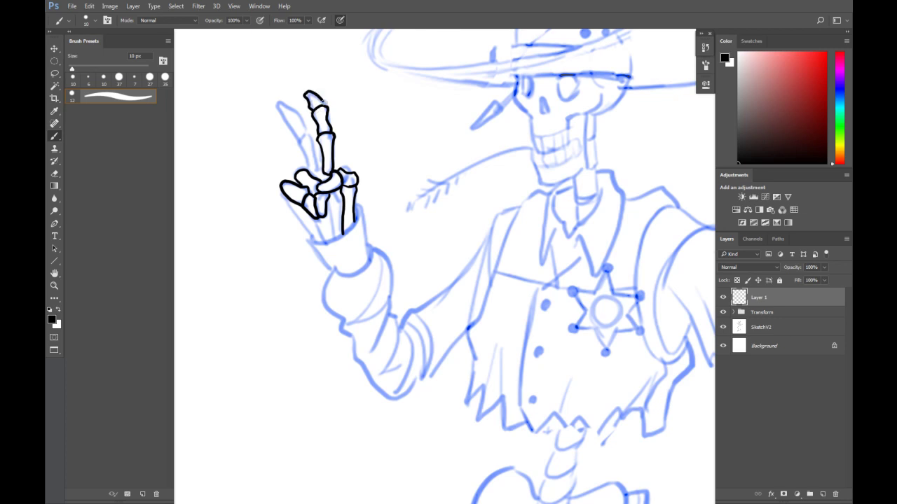
{"action": "key", "text": "ctrl+alt+z"}
{"action": "key", "text": "ctrl+alt+z"}
{"action": "key", "text": "ctrl+alt+z"}
{"action": "mouse_move", "coordinate": [310, 106]}
{"action": "left_mouse_down"}
{"action": "mouse_move", "coordinate": [306, 92]}
{"action": "mouse_move", "coordinate": [323, 105]}
{"action": "left_mouse_up"}
Ink the second raised finger, then outline the hand down to the wrist and a palm bone
{"action": "mouse_move", "coordinate": [298, 143]}
{"action": "left_mouse_down"}
{"action": "mouse_move", "coordinate": [310, 137]}
{"action": "mouse_move", "coordinate": [300, 152]}
{"action": "mouse_move", "coordinate": [309, 172]}
{"action": "left_mouse_up"}
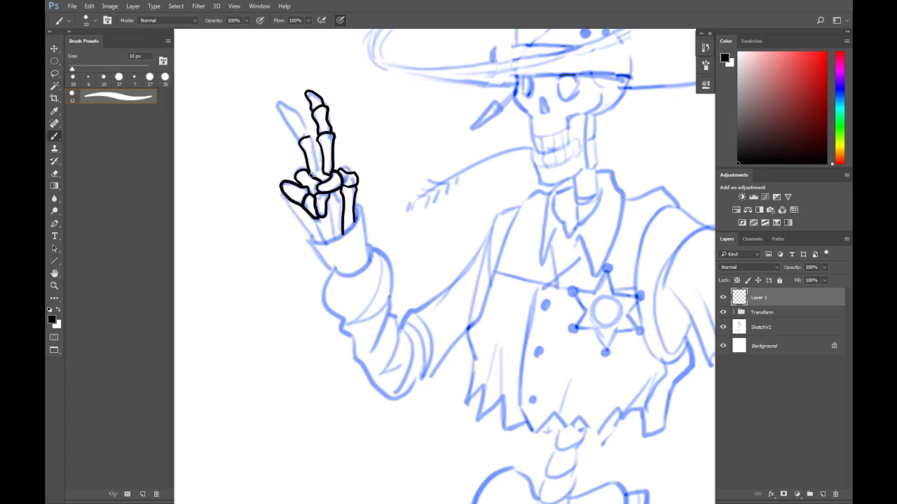
{"action": "left_click_drag", "start_coordinate": [310, 138], "coordinate": [321, 172]}
{"action": "mouse_move", "coordinate": [300, 138]}
{"action": "left_mouse_down"}
{"action": "mouse_move", "coordinate": [284, 124]}
{"action": "mouse_move", "coordinate": [302, 114]}
{"action": "mouse_move", "coordinate": [304, 131]}
{"action": "mouse_move", "coordinate": [285, 125]}
{"action": "mouse_move", "coordinate": [301, 113]}
{"action": "mouse_move", "coordinate": [308, 139]}
{"action": "left_mouse_up"}
{"action": "key", "text": "ctrl+z"}
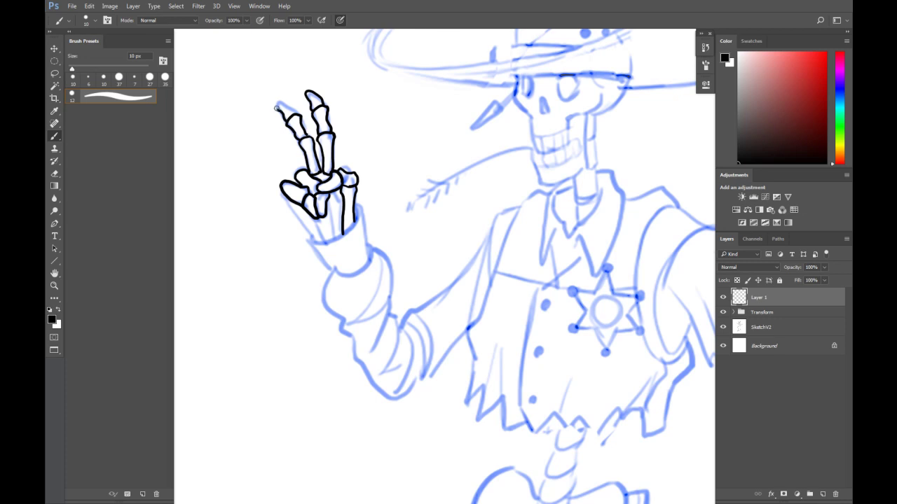
{"action": "mouse_move", "coordinate": [283, 119]}
{"action": "left_mouse_down"}
{"action": "mouse_move", "coordinate": [276, 104]}
{"action": "mouse_move", "coordinate": [290, 105]}
{"action": "mouse_move", "coordinate": [297, 122]}
{"action": "left_mouse_up"}
{"action": "left_click_drag", "start_coordinate": [285, 196], "coordinate": [322, 247]}
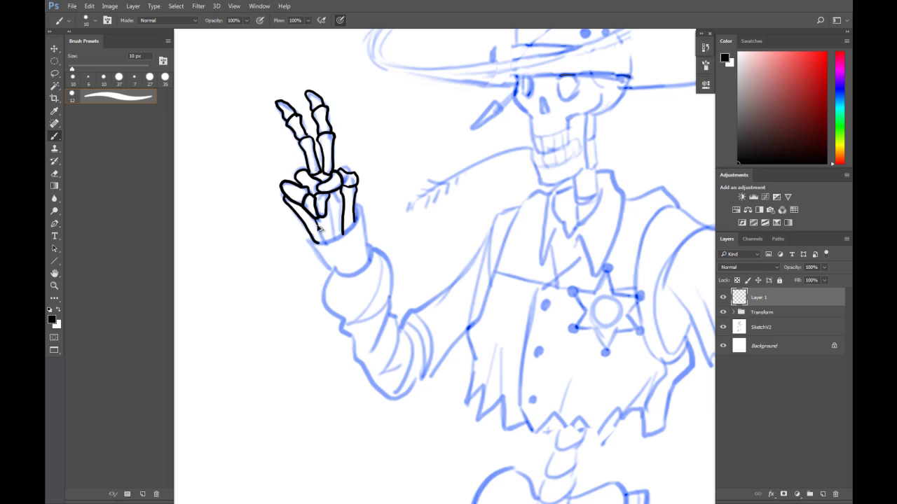
{"action": "left_click_drag", "start_coordinate": [329, 201], "coordinate": [336, 242]}
On a new layer, ink the wrist line and the sleeve cuff's edges below the hand
{"action": "left_click", "coordinate": [823, 494]}
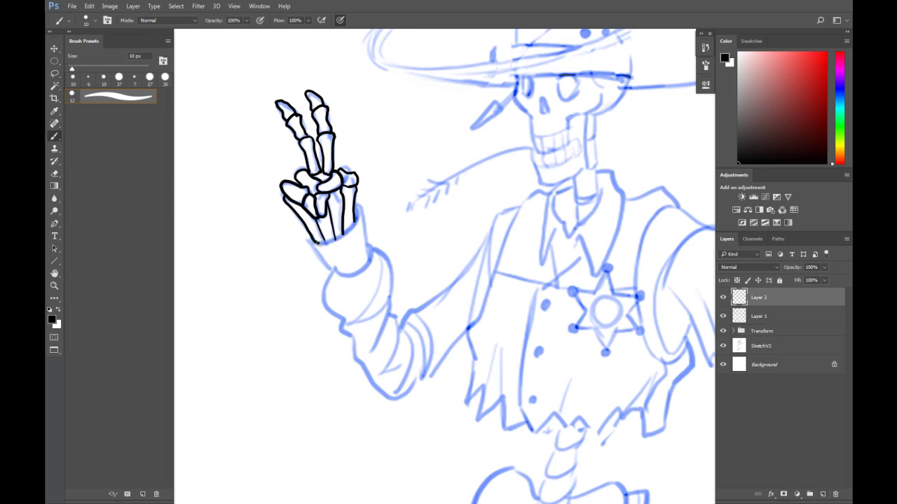
{"action": "mouse_move", "coordinate": [315, 244]}
{"action": "left_mouse_down"}
{"action": "mouse_move", "coordinate": [358, 222]}
{"action": "mouse_move", "coordinate": [349, 231]}
{"action": "left_mouse_up"}
{"action": "left_click_drag", "start_coordinate": [309, 238], "coordinate": [334, 278]}
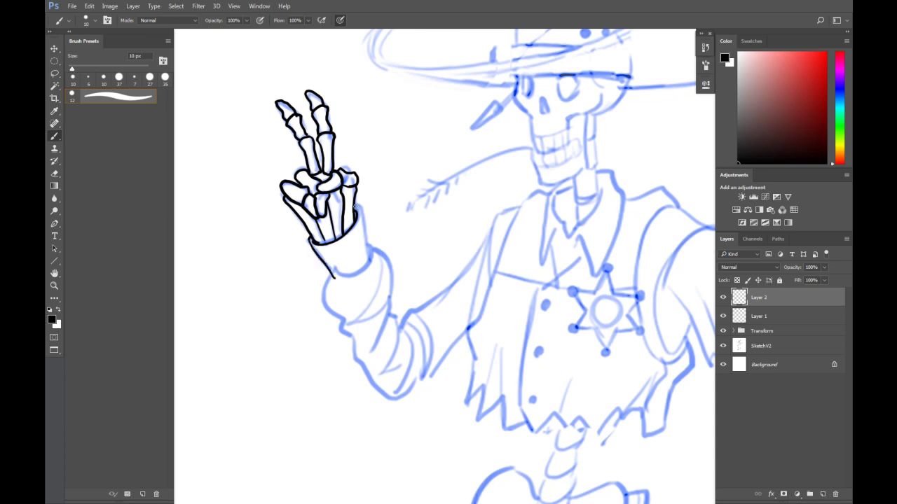
{"action": "key", "text": "ctrl+z"}
{"action": "left_click_drag", "start_coordinate": [309, 240], "coordinate": [334, 272]}
{"action": "left_click_drag", "start_coordinate": [360, 206], "coordinate": [375, 261]}
{"action": "key", "text": "ctrl+z"}
{"action": "key", "text": "ctrl+z"}
{"action": "key", "text": "ctrl+z"}
{"action": "key", "text": "ctrl+z"}
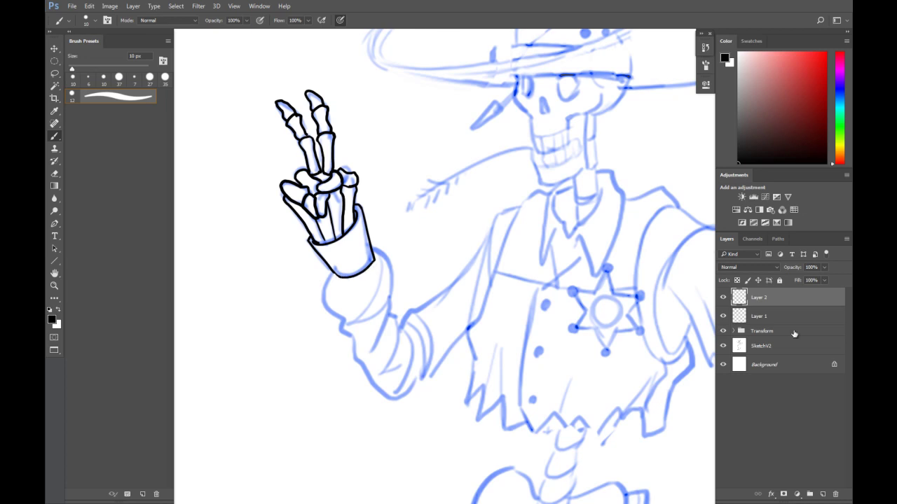
Merge the cuff linework down into Layer 1, check it, and zoom out toward the hat
{"action": "key", "text": "ctrl+e"}
{"action": "left_click", "coordinate": [723, 298]}
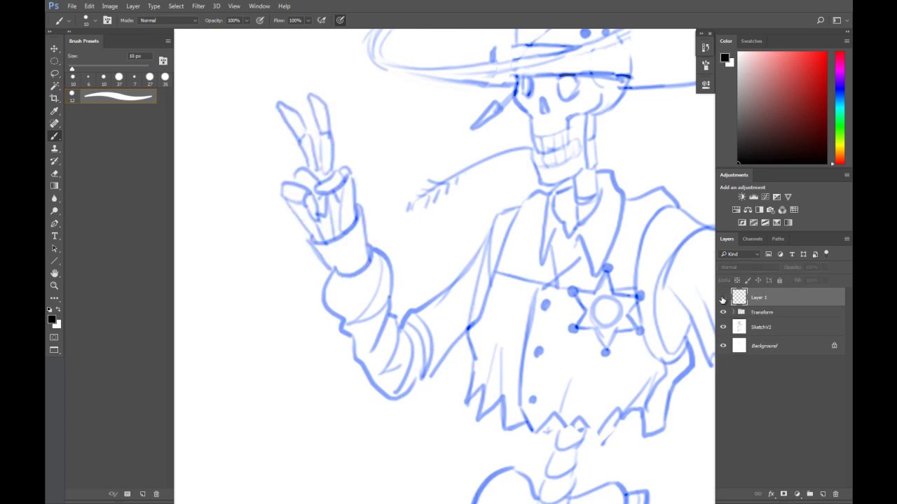
{"action": "key", "text": "e"}
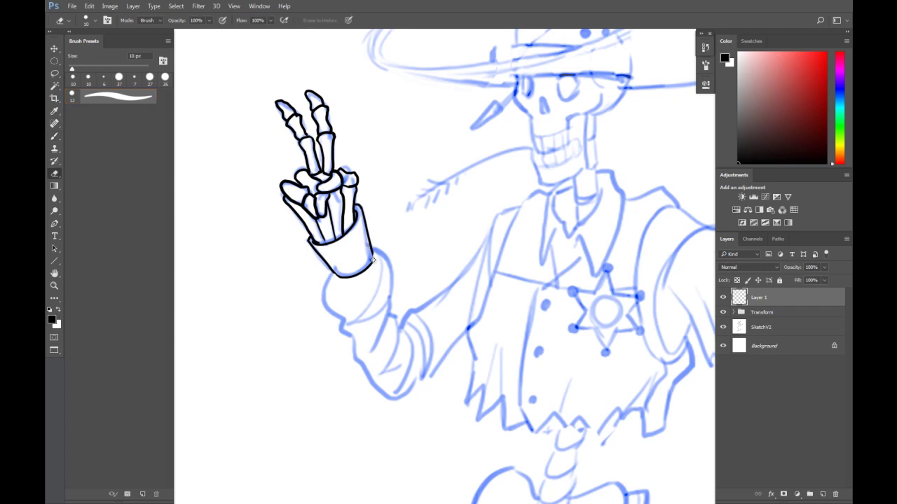
{"action": "key", "text": "b"}
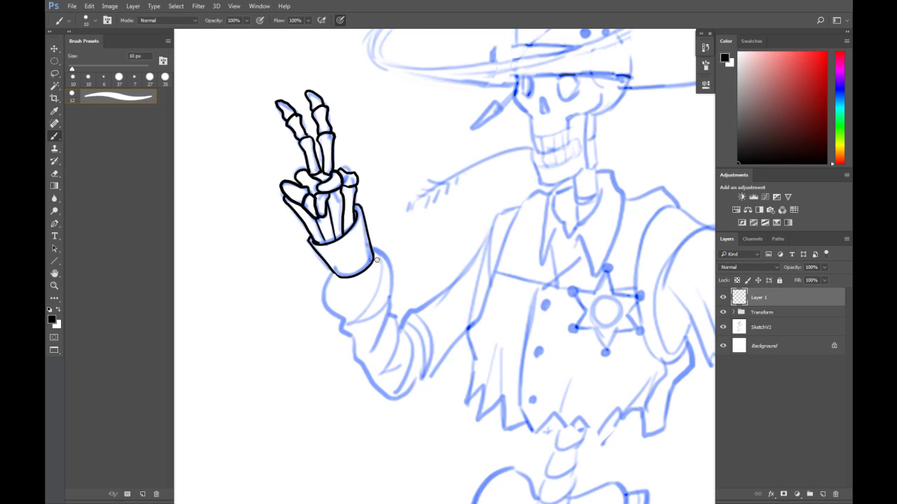
{"action": "key", "text": "ctrl+minus"}
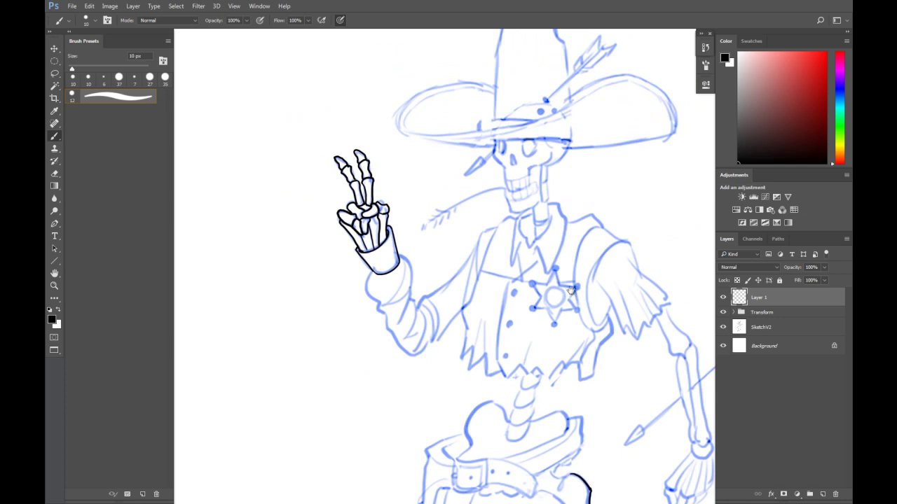
Ink the sleeve cuff's right edge and the upper sleeve edge toward the elbow
{"action": "scroll", "coordinate": [560, 301], "scroll_direction": "right", "scroll_amount": 3}
{"action": "key", "text": "ctrl+minus"}
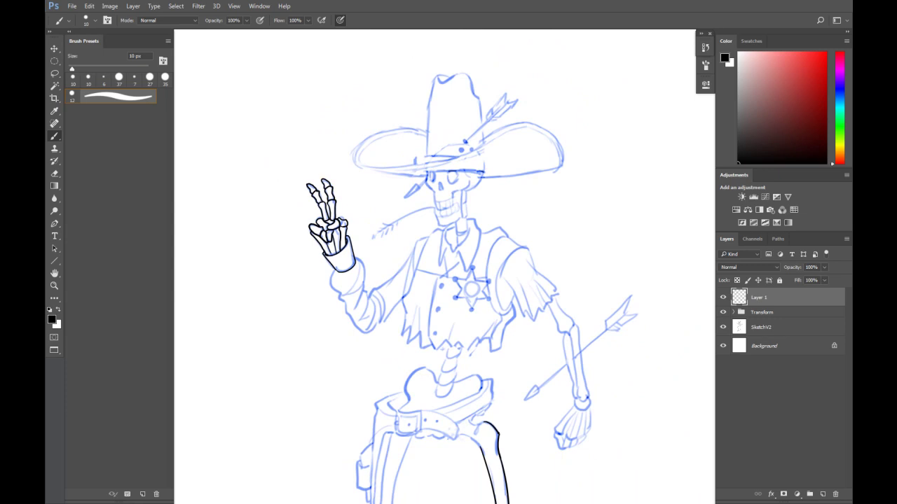
{"action": "key", "text": "ctrl+minus"}
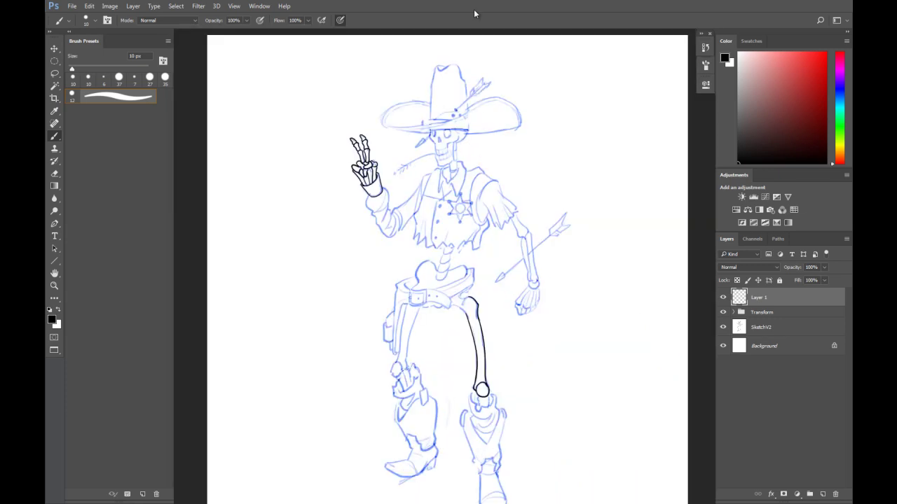
{"action": "key", "text": "ctrl+plus"}
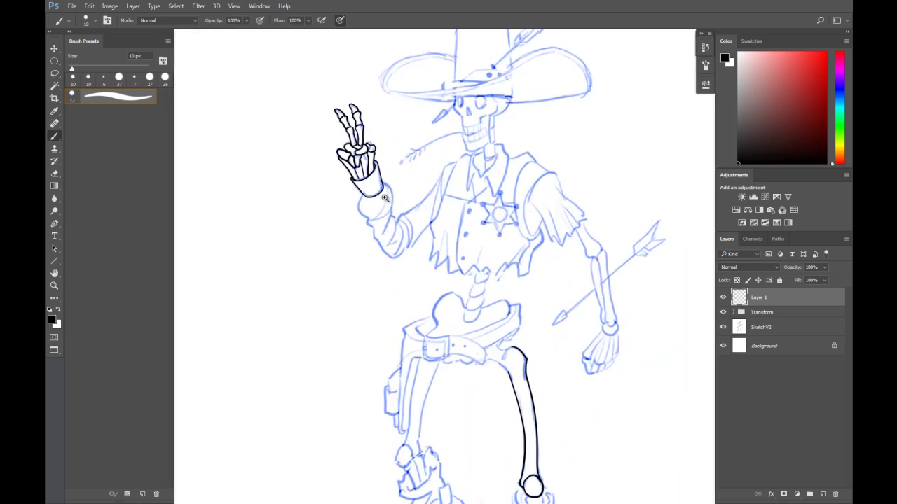
{"action": "key", "text": "ctrl+plus"}
{"action": "left_click_drag", "start_coordinate": [363, 160], "coordinate": [365, 189]}
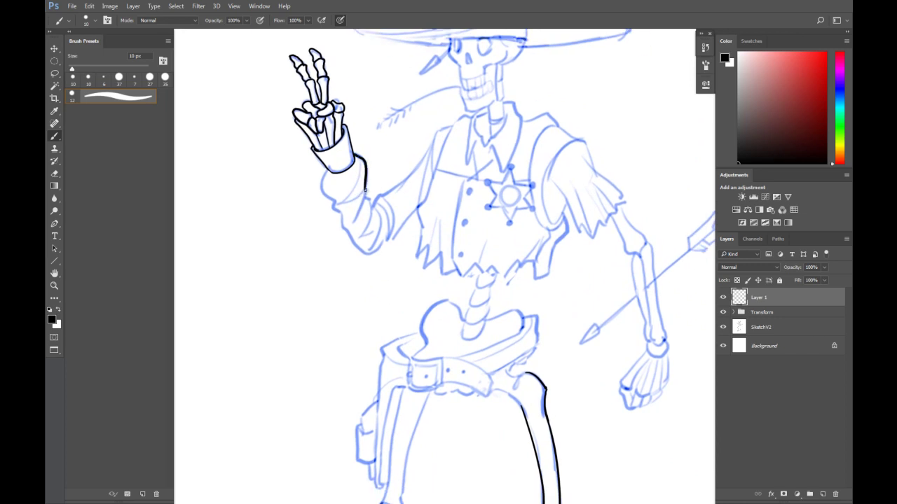
{"action": "mouse_move", "coordinate": [365, 189]}
{"action": "left_mouse_down"}
{"action": "mouse_move", "coordinate": [358, 208]}
{"action": "mouse_move", "coordinate": [368, 225]}
{"action": "left_mouse_up"}
{"action": "left_click_drag", "start_coordinate": [380, 195], "coordinate": [431, 139]}
{"action": "key", "text": "ctrl+z"}
{"action": "mouse_move", "coordinate": [379, 196]}
{"action": "left_mouse_down"}
{"action": "mouse_move", "coordinate": [403, 185]}
{"action": "mouse_move", "coordinate": [433, 138]}
{"action": "left_mouse_up"}
{"action": "key", "text": "ctrl+z"}
{"action": "left_click_drag", "start_coordinate": [376, 203], "coordinate": [430, 135]}
Ink the sleeve's left and lower edges, plus cuff fold lines and a crease
{"action": "mouse_move", "coordinate": [326, 170]}
{"action": "left_mouse_down"}
{"action": "mouse_move", "coordinate": [322, 191]}
{"action": "mouse_move", "coordinate": [339, 206]}
{"action": "left_mouse_up"}
{"action": "key", "text": "ctrl+z"}
{"action": "mouse_move", "coordinate": [326, 169]}
{"action": "left_mouse_down"}
{"action": "mouse_move", "coordinate": [324, 198]}
{"action": "mouse_move", "coordinate": [345, 215]}
{"action": "left_mouse_up"}
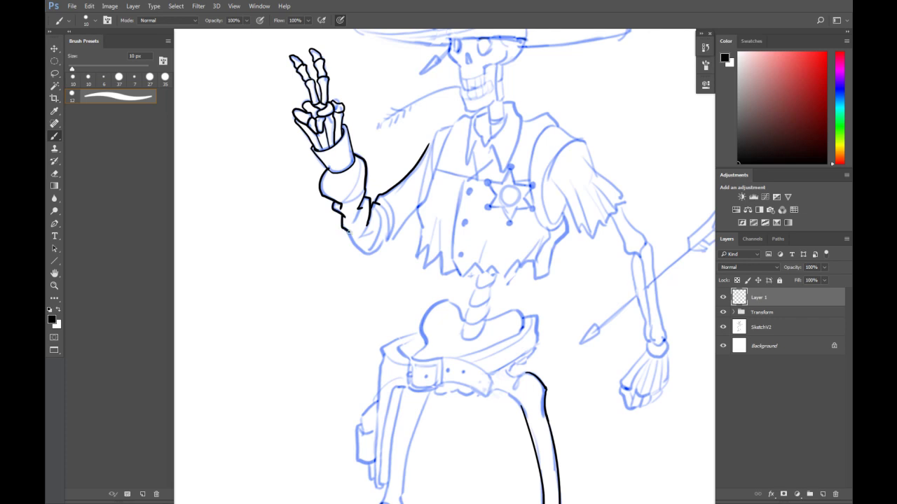
{"action": "mouse_move", "coordinate": [349, 231]}
{"action": "left_mouse_down"}
{"action": "mouse_move", "coordinate": [370, 254]}
{"action": "mouse_move", "coordinate": [397, 235]}
{"action": "left_mouse_up"}
{"action": "left_click_drag", "start_coordinate": [400, 234], "coordinate": [425, 205]}
{"action": "left_click_drag", "start_coordinate": [427, 148], "coordinate": [433, 139]}
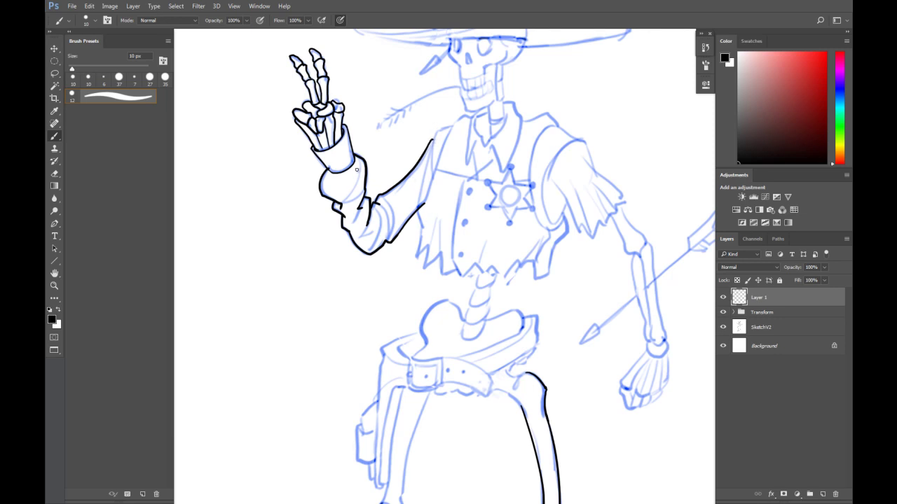
{"action": "left_click_drag", "start_coordinate": [359, 168], "coordinate": [361, 191]}
{"action": "left_click_drag", "start_coordinate": [361, 193], "coordinate": [359, 209]}
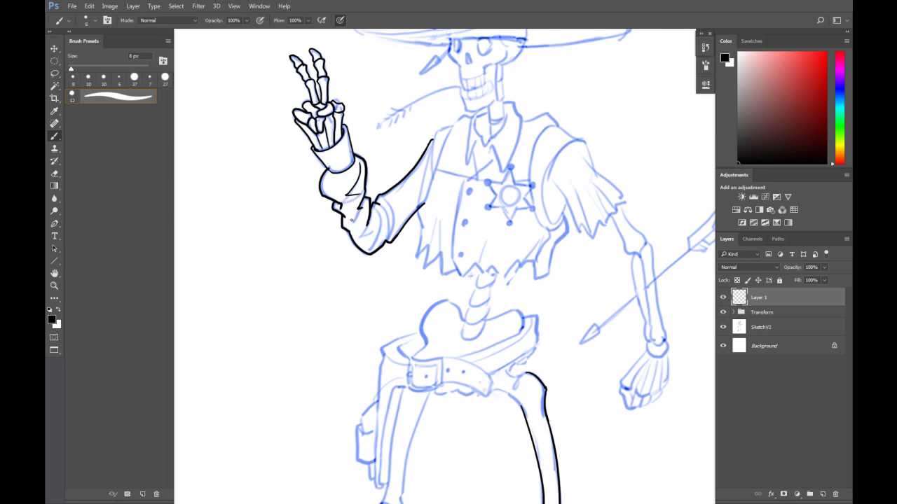
{"action": "mouse_move", "coordinate": [345, 224]}
{"action": "left_mouse_down"}
{"action": "mouse_move", "coordinate": [383, 227]}
{"action": "mouse_move", "coordinate": [383, 202]}
{"action": "left_mouse_up"}
Ink the upper arm outline and extend the shoulder line up to the collar
{"action": "mouse_move", "coordinate": [430, 159]}
{"action": "left_mouse_down"}
{"action": "mouse_move", "coordinate": [420, 200]}
{"action": "mouse_move", "coordinate": [399, 195]}
{"action": "left_mouse_up"}
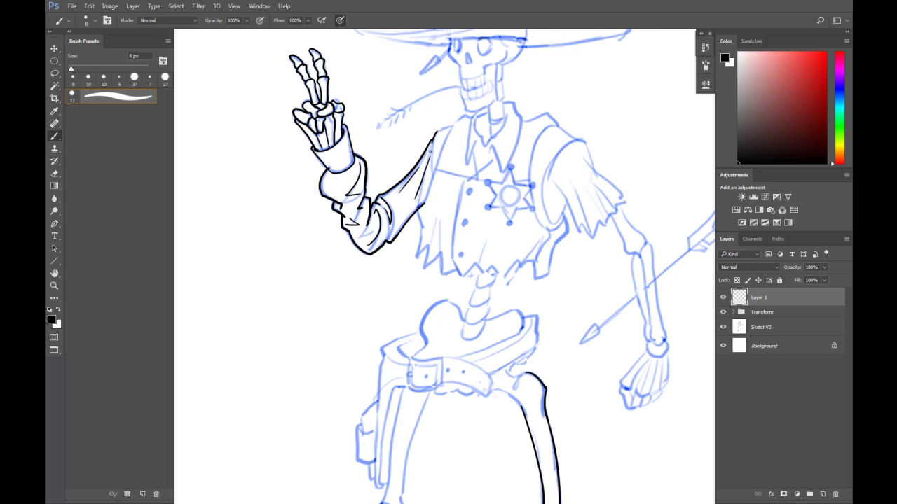
{"action": "left_click_drag", "start_coordinate": [433, 140], "coordinate": [430, 175]}
{"action": "left_click_drag", "start_coordinate": [426, 201], "coordinate": [464, 111]}
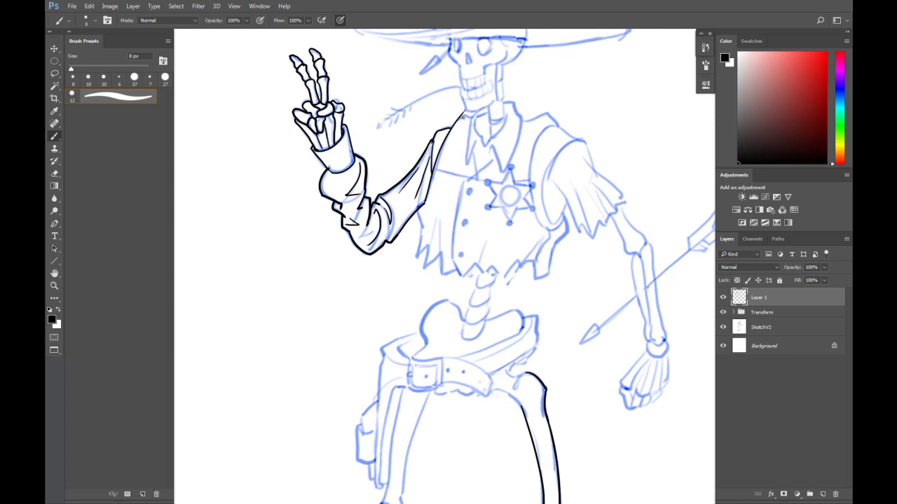
{"action": "key", "text": "e"}
{"action": "key", "text": "b"}
{"action": "scroll", "coordinate": [423, 203], "scroll_direction": "up", "scroll_amount": 2}
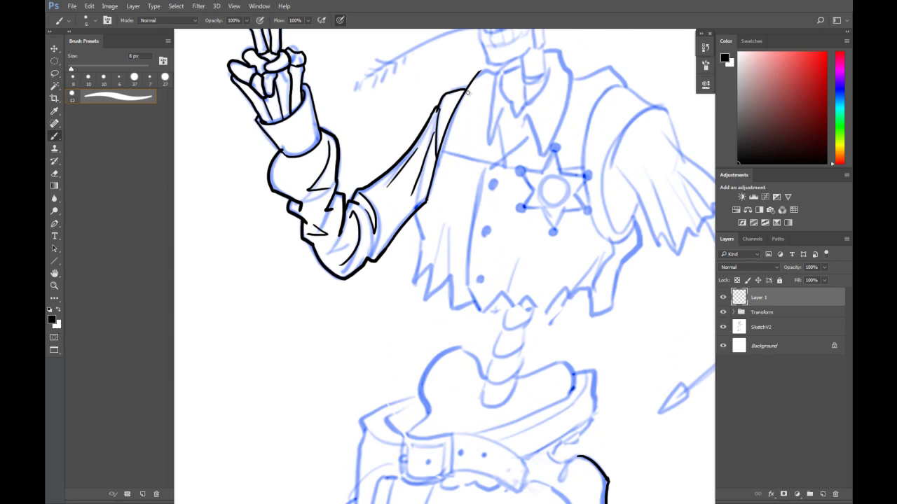
{"action": "left_click_drag", "start_coordinate": [482, 71], "coordinate": [497, 75]}
{"action": "key", "text": "e"}
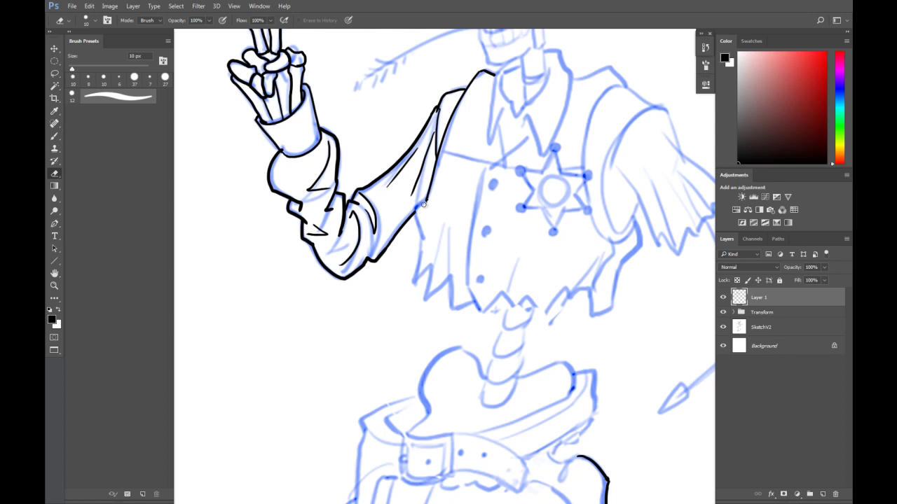
{"action": "key", "text": "b"}
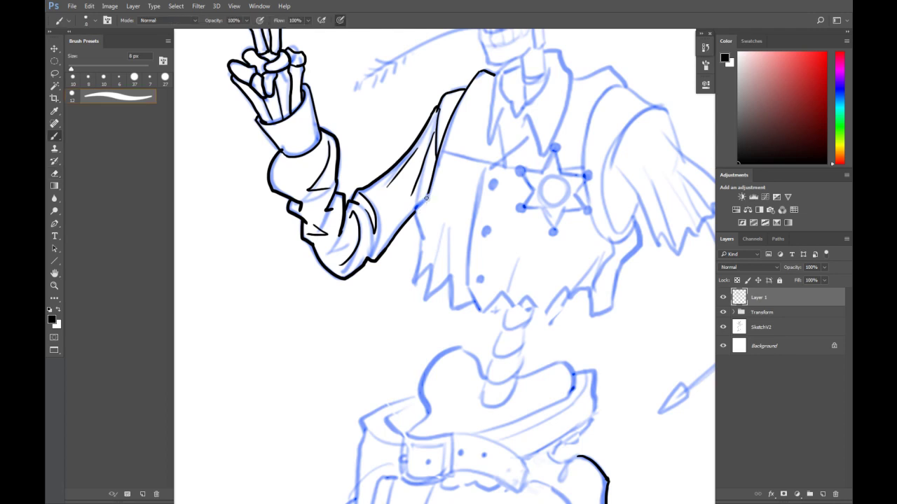
Ink the jagged vest hem toward the right and fold lines on the shirt's left side
{"action": "mouse_move", "coordinate": [428, 192]}
{"action": "left_mouse_down"}
{"action": "mouse_move", "coordinate": [418, 202]}
{"action": "mouse_move", "coordinate": [421, 235]}
{"action": "left_mouse_up"}
{"action": "mouse_move", "coordinate": [421, 237]}
{"action": "left_mouse_down"}
{"action": "mouse_move", "coordinate": [431, 290]}
{"action": "mouse_move", "coordinate": [474, 304]}
{"action": "left_mouse_up"}
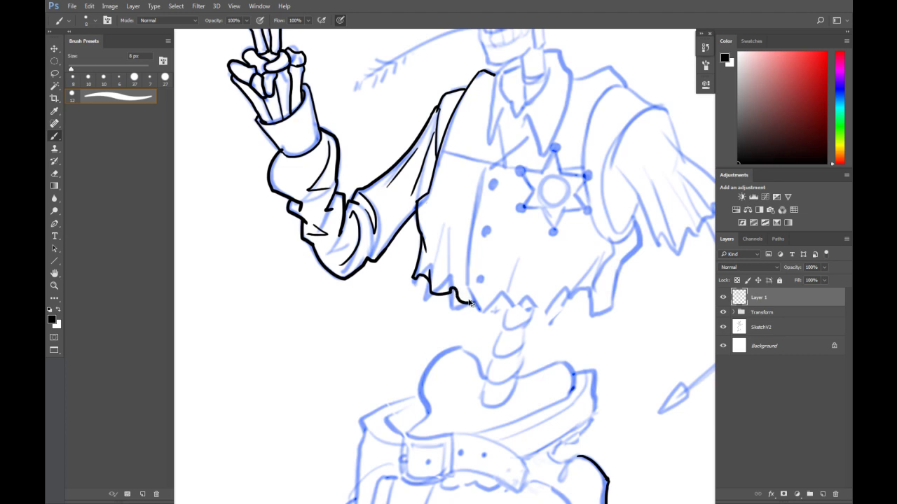
{"action": "key", "text": "ctrl+z"}
{"action": "mouse_move", "coordinate": [433, 285]}
{"action": "left_mouse_down"}
{"action": "mouse_move", "coordinate": [432, 276]}
{"action": "mouse_move", "coordinate": [426, 297]}
{"action": "mouse_move", "coordinate": [452, 290]}
{"action": "mouse_move", "coordinate": [462, 306]}
{"action": "mouse_move", "coordinate": [473, 304]}
{"action": "mouse_move", "coordinate": [470, 294]}
{"action": "left_mouse_up"}
{"action": "key", "text": "ctrl+alt+z"}
{"action": "key", "text": "ctrl+alt+z"}
{"action": "mouse_move", "coordinate": [452, 282]}
{"action": "left_mouse_down"}
{"action": "mouse_move", "coordinate": [452, 303]}
{"action": "mouse_move", "coordinate": [479, 317]}
{"action": "mouse_move", "coordinate": [508, 298]}
{"action": "mouse_move", "coordinate": [532, 306]}
{"action": "mouse_move", "coordinate": [568, 293]}
{"action": "mouse_move", "coordinate": [594, 309]}
{"action": "mouse_move", "coordinate": [608, 301]}
{"action": "left_mouse_up"}
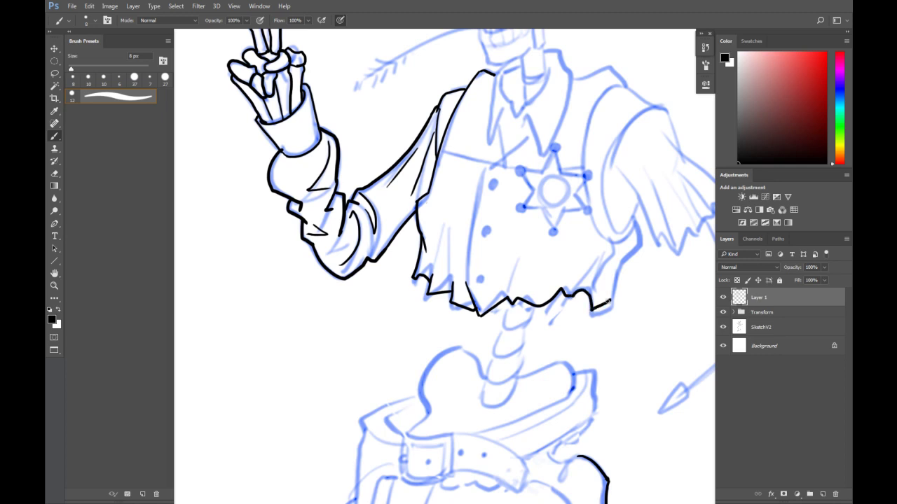
{"action": "left_click_drag", "start_coordinate": [447, 217], "coordinate": [434, 263]}
{"action": "left_click_drag", "start_coordinate": [452, 207], "coordinate": [449, 274]}
{"action": "mouse_move", "coordinate": [567, 148]}
{"action": "left_mouse_down"}
{"action": "mouse_move", "coordinate": [519, 241]}
{"action": "mouse_move", "coordinate": [515, 362]}
{"action": "left_mouse_up"}
{"action": "left_click_drag", "start_coordinate": [534, 206], "coordinate": [512, 216]}
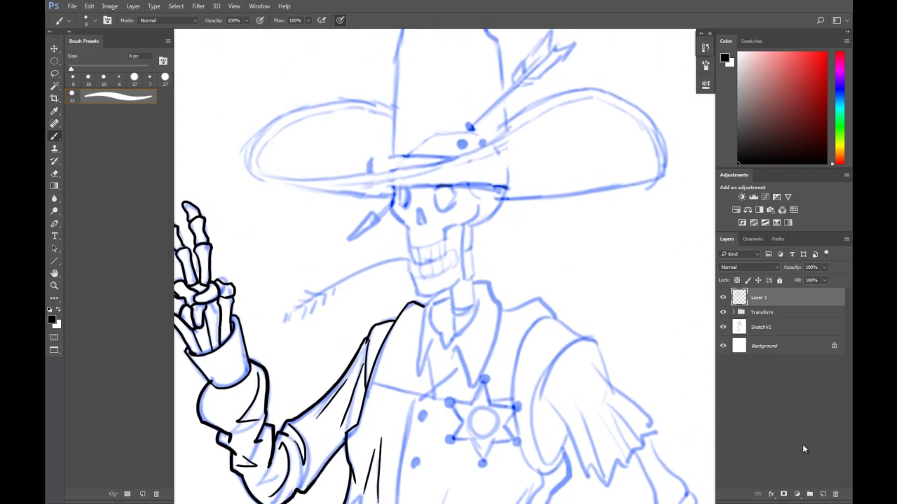
Add a new empty Layer 2, then return to Layer 1 to tidy the inks
{"action": "left_click", "coordinate": [823, 494]}
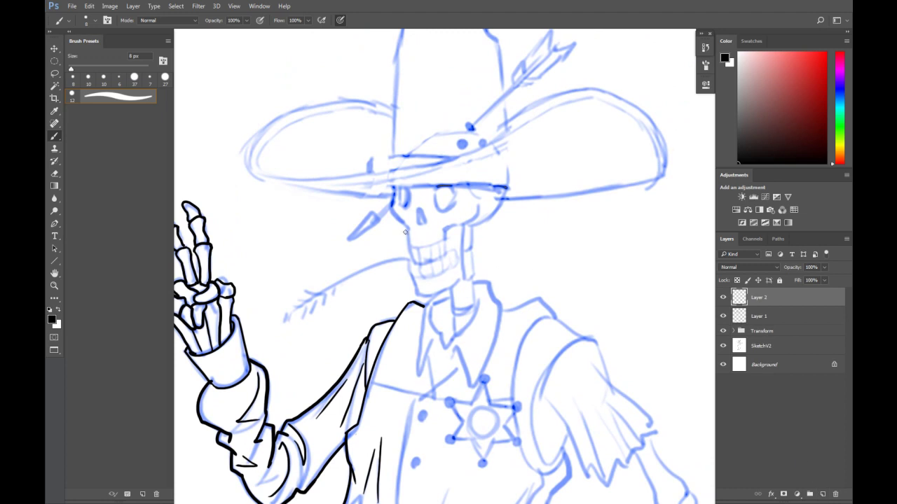
{"action": "left_click", "coordinate": [739, 316]}
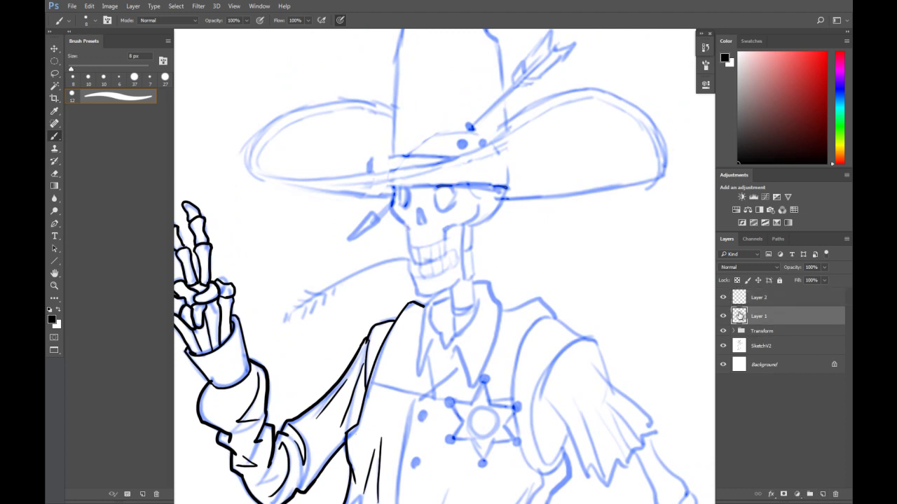
{"action": "key", "text": "e"}
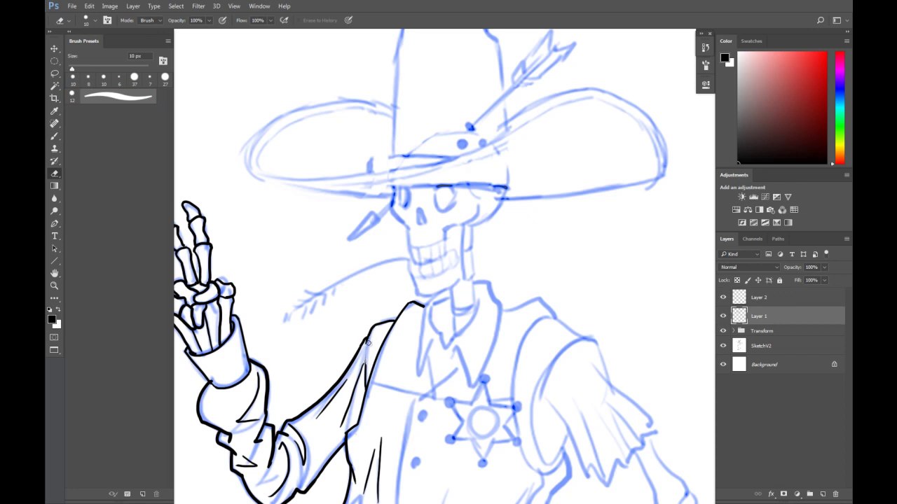
{"action": "key", "text": "b"}
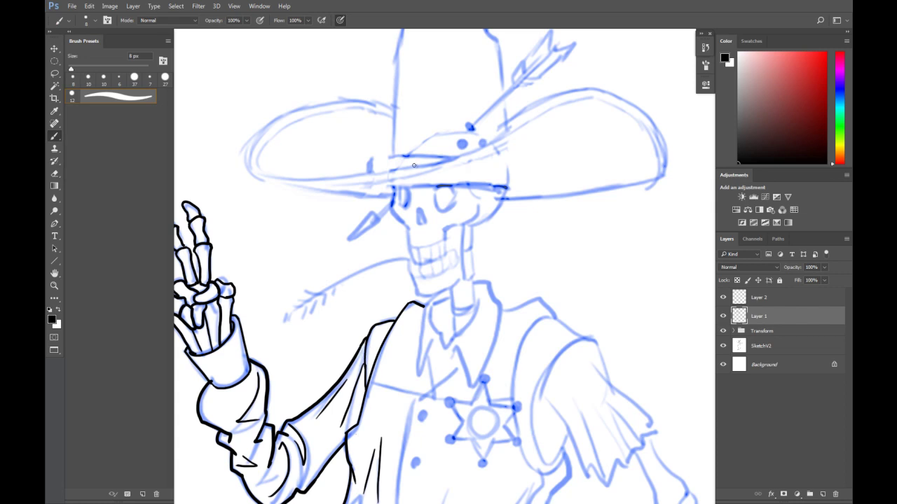
{"action": "scroll", "coordinate": [414, 165], "scroll_direction": "down", "scroll_amount": 2}
{"action": "mouse_move", "coordinate": [526, 309]}
{"action": "left_mouse_down"}
{"action": "mouse_move", "coordinate": [485, 234]}
{"action": "mouse_move", "coordinate": [469, 170]}
{"action": "left_mouse_up"}
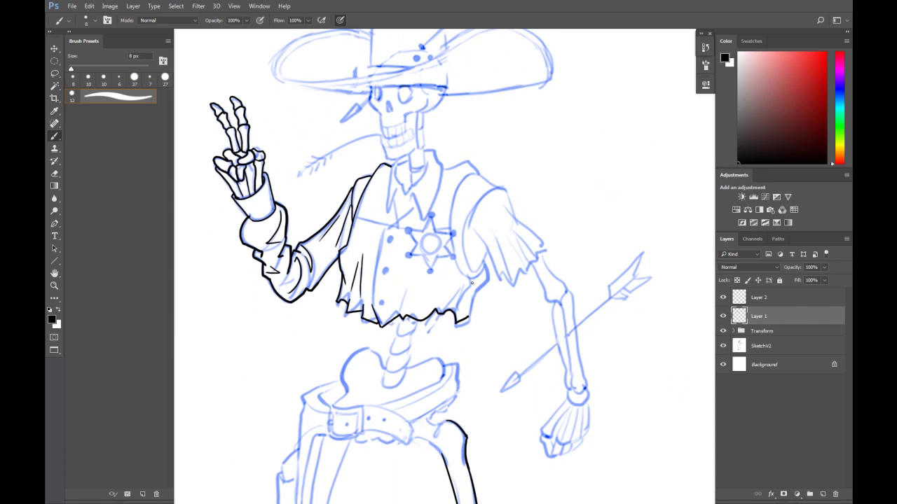
{"action": "left_click_drag", "start_coordinate": [471, 283], "coordinate": [391, 218]}
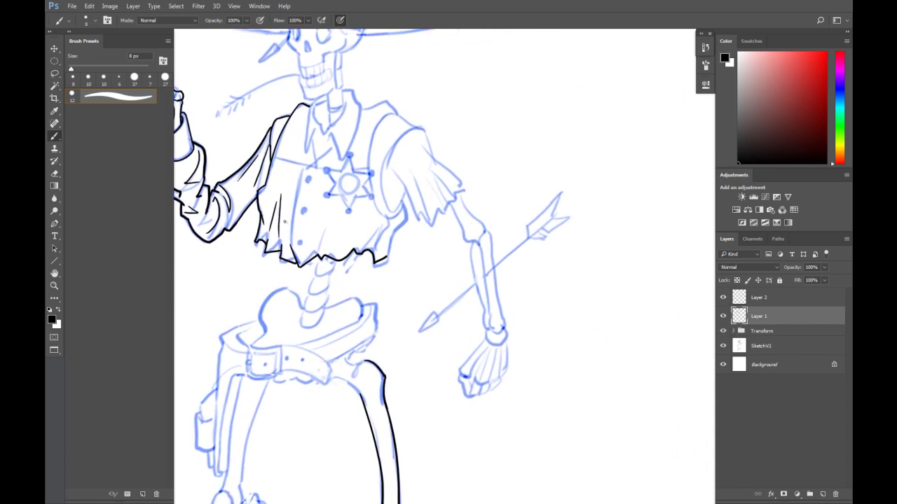
Select the Line tool in Pixels mode and make Layer 2 the active layer
{"action": "left_click", "coordinate": [112, 194]}
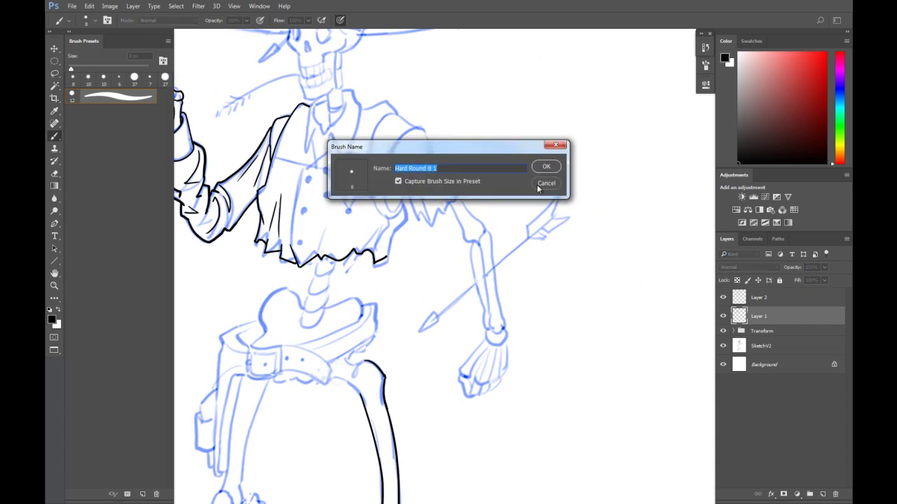
{"action": "left_click", "coordinate": [538, 184]}
{"action": "left_click", "coordinate": [51, 263]}
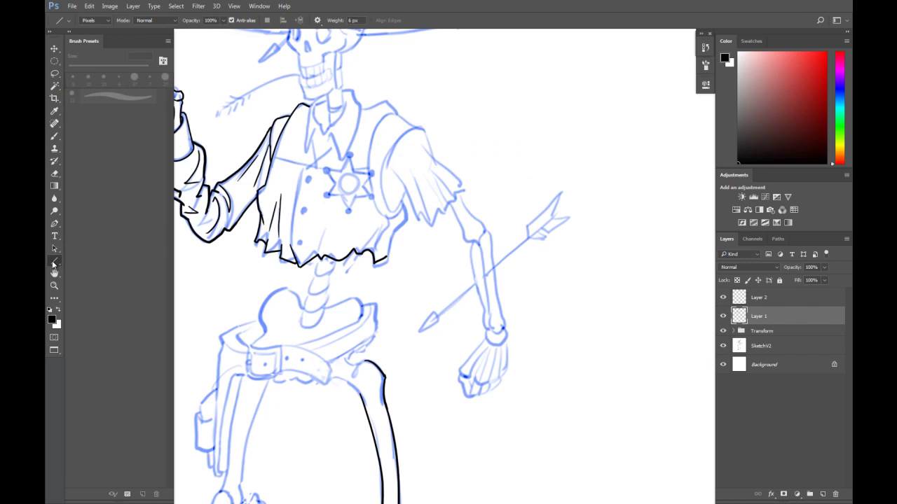
{"action": "left_click", "coordinate": [103, 21]}
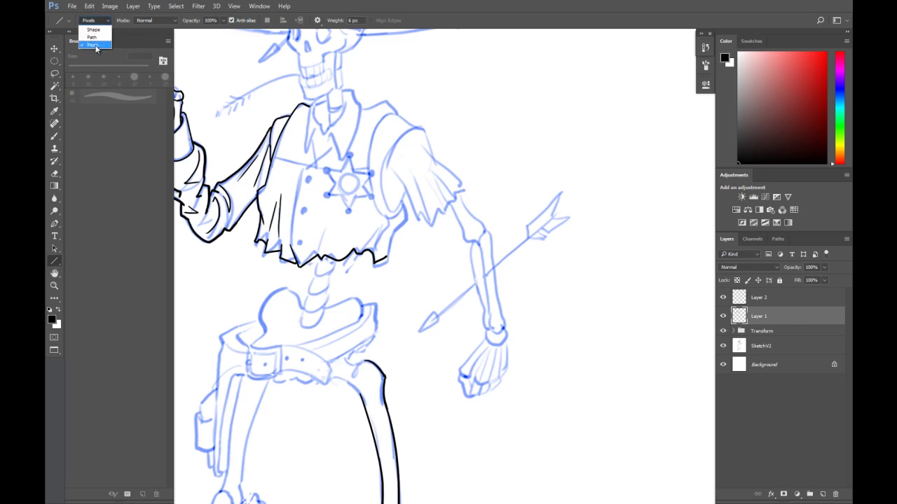
{"action": "left_click", "coordinate": [96, 45]}
{"action": "left_click", "coordinate": [328, 23]}
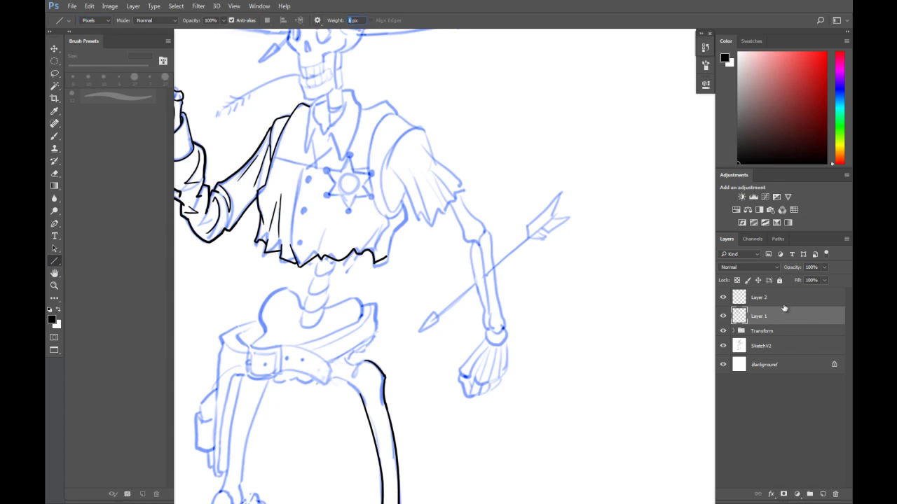
{"action": "left_click", "coordinate": [783, 302]}
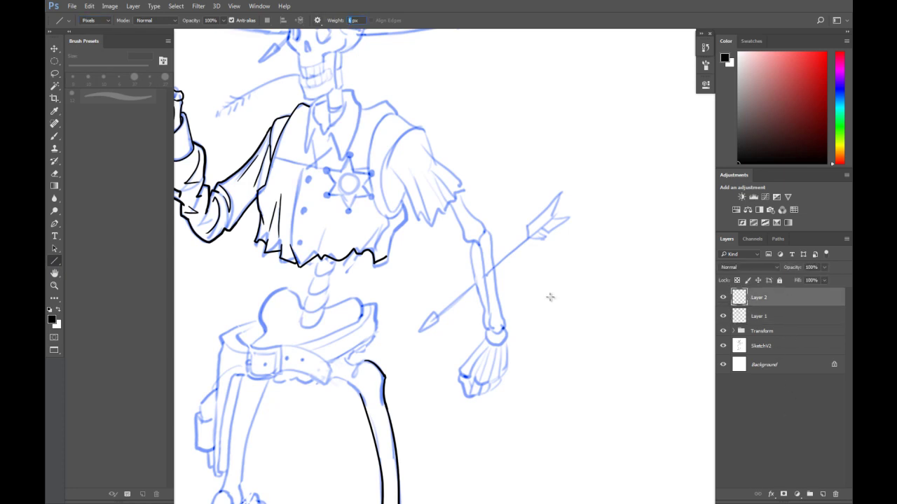
Set the Line tool weight to 1 px after undoing a too-thick shaft line
{"action": "left_click_drag", "start_coordinate": [434, 317], "coordinate": [532, 232]}
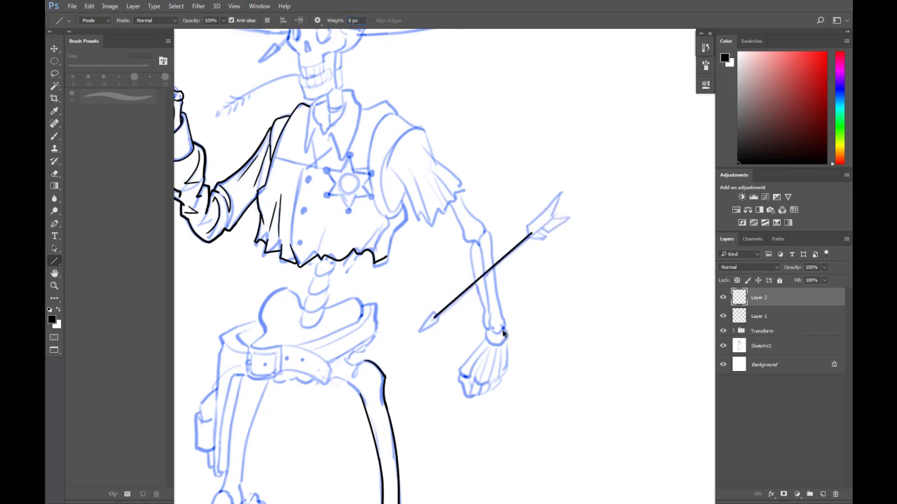
{"action": "key", "text": "ctrl+z"}
{"action": "double_click", "coordinate": [353, 20]}
{"action": "type", "text": "1"}
{"action": "key", "text": "Return"}
Draw the arrow shaft line through the lower arm and duplicate it slightly offset
{"action": "mouse_move", "coordinate": [432, 317]}
{"action": "left_mouse_down"}
{"action": "mouse_move", "coordinate": [479, 269]}
{"action": "mouse_move", "coordinate": [556, 213]}
{"action": "left_mouse_up"}
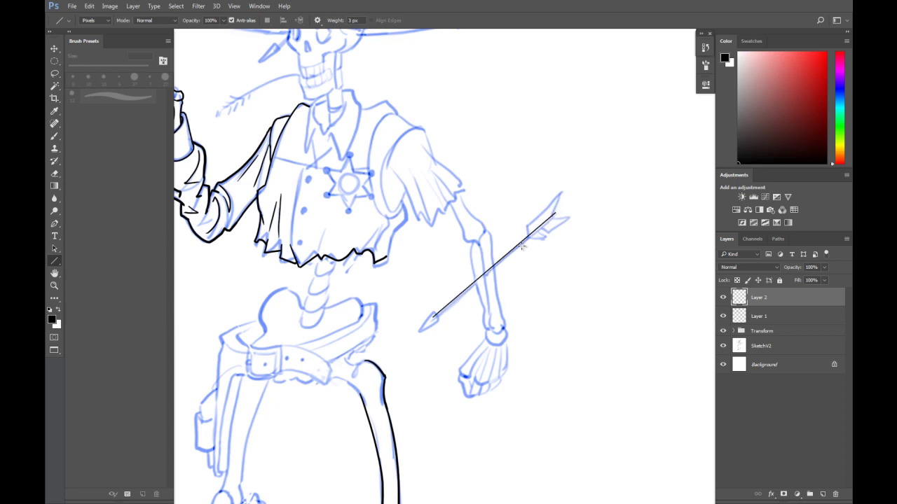
{"action": "key", "text": "Return"}
{"action": "key", "text": "ctrl+z"}
{"action": "left_click_drag", "start_coordinate": [435, 317], "coordinate": [557, 211]}
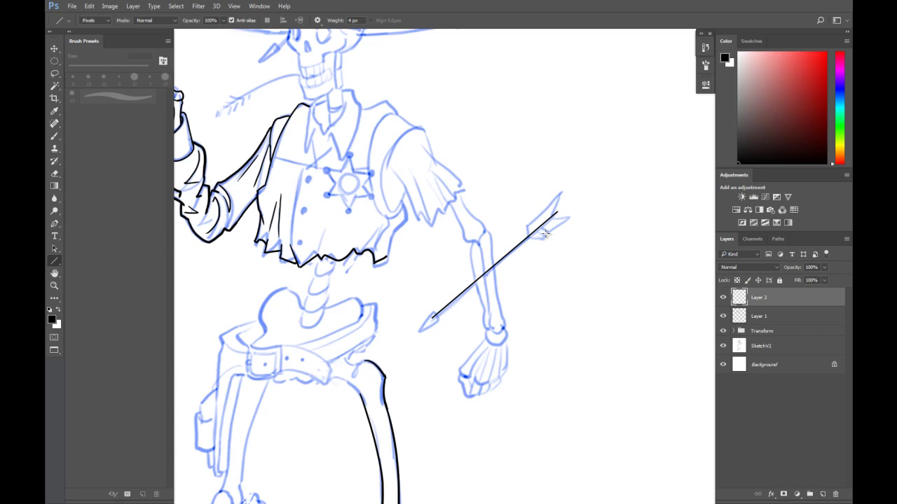
{"action": "key", "text": "v"}
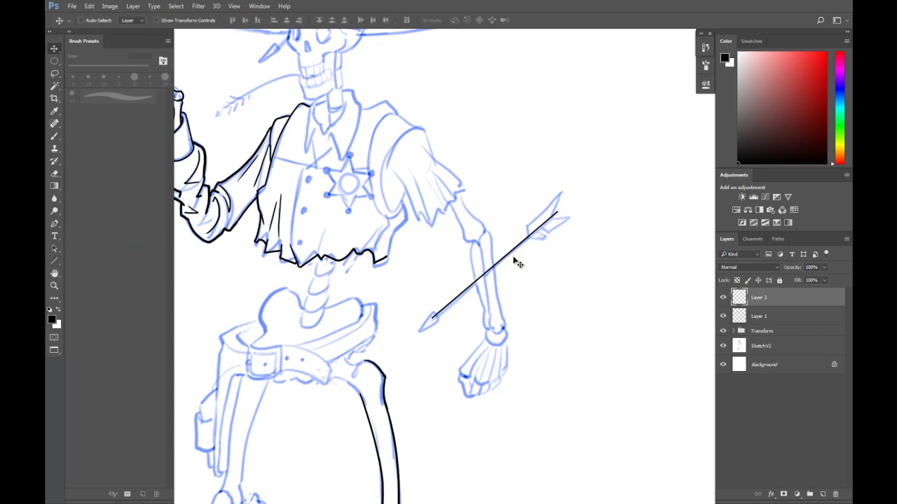
{"action": "key", "text": "m"}
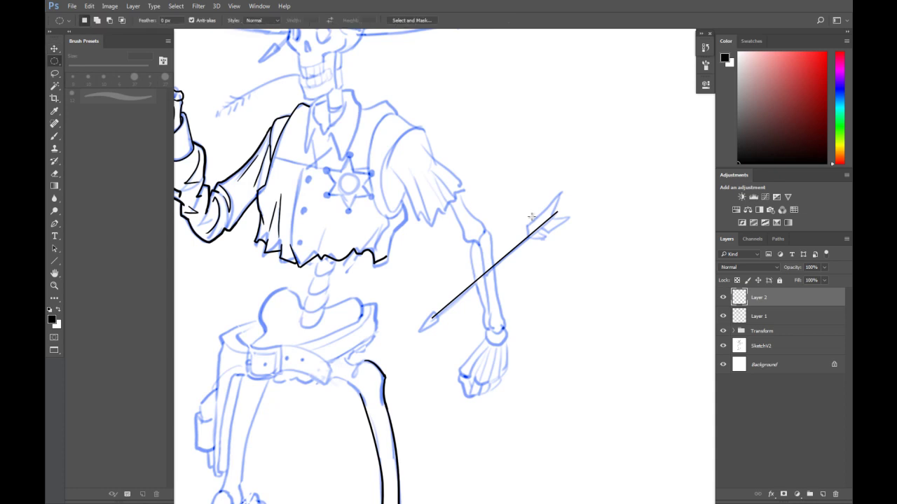
{"action": "left_click_drag", "start_coordinate": [520, 249], "coordinate": [522, 251]}
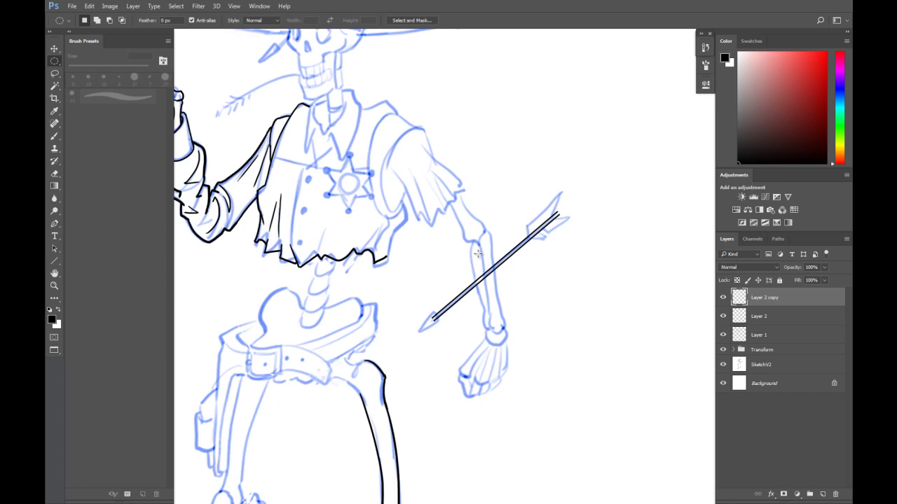
Remove the arrow copy and brush the closed arrowhead tip on Layer 2
{"action": "key", "text": "b"}
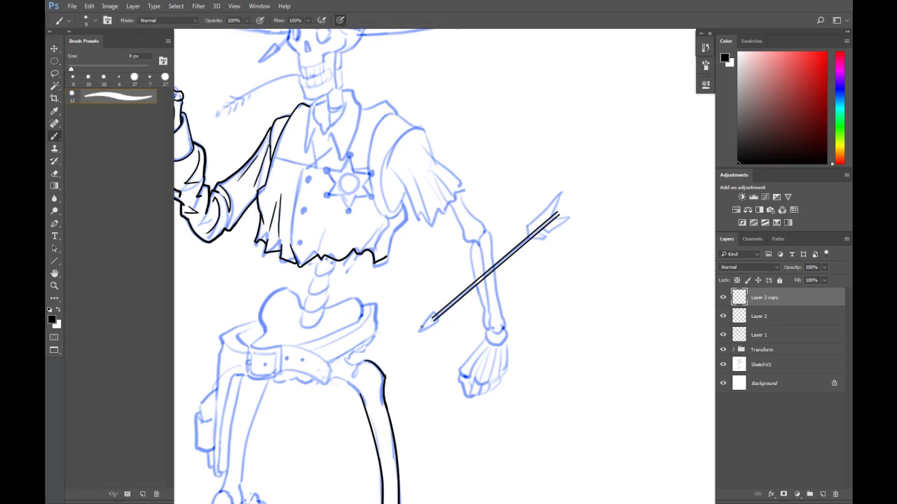
{"action": "key", "text": "ctrl+z"}
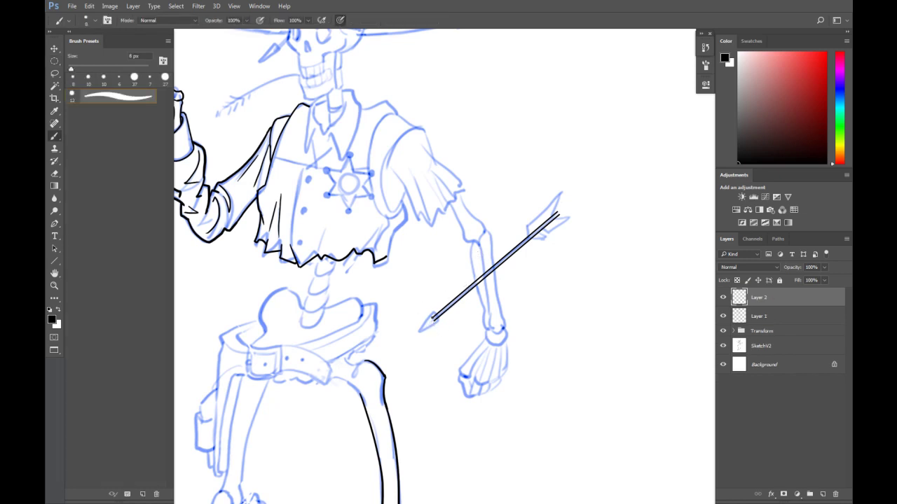
{"action": "left_click_drag", "start_coordinate": [423, 324], "coordinate": [414, 335]}
{"action": "key", "text": "ctrl+z"}
{"action": "scroll", "coordinate": [435, 321], "scroll_direction": "up", "scroll_amount": 1}
{"action": "left_click_drag", "start_coordinate": [443, 318], "coordinate": [412, 340]}
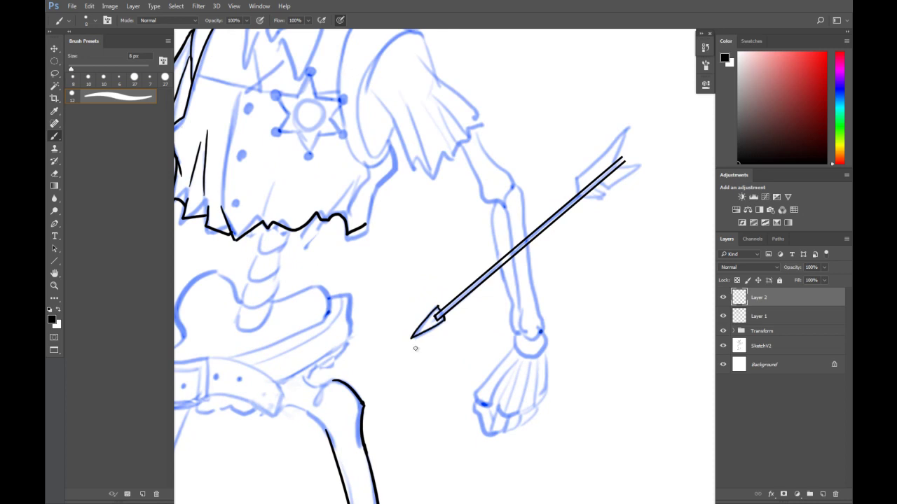
Ink the fletching feathers at the arrow's end, then zoom out to the whole skeleton
{"action": "left_click_drag", "start_coordinate": [598, 155], "coordinate": [569, 169]}
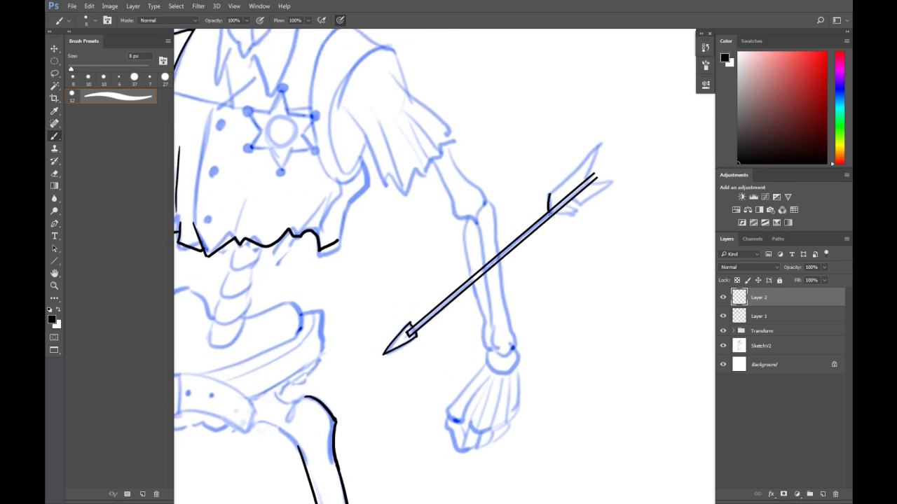
{"action": "left_click_drag", "start_coordinate": [548, 209], "coordinate": [570, 174]}
{"action": "mouse_move", "coordinate": [573, 175]}
{"action": "left_mouse_down"}
{"action": "mouse_move", "coordinate": [602, 144]}
{"action": "mouse_move", "coordinate": [589, 179]}
{"action": "left_mouse_up"}
{"action": "left_click_drag", "start_coordinate": [576, 203], "coordinate": [612, 184]}
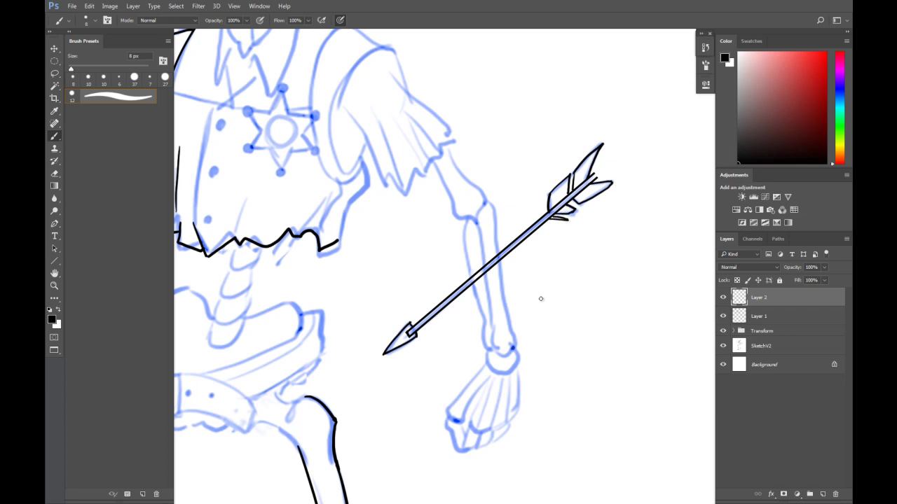
{"action": "key", "text": "ctrl+minus"}
{"action": "left_click_drag", "start_coordinate": [560, 221], "coordinate": [584, 276]}
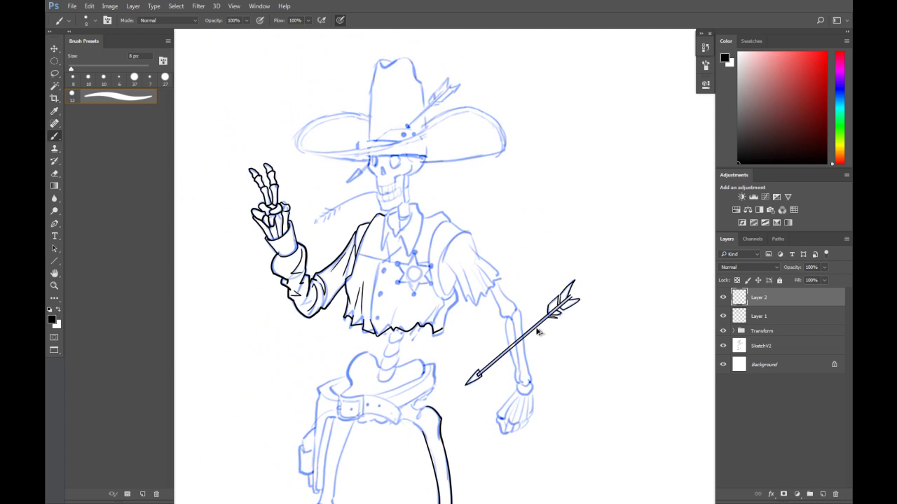
Duplicate the arrow onto the hat, flip it horizontally, then rotate, enlarge and nudge it
{"action": "left_click_drag", "start_coordinate": [536, 332], "coordinate": [410, 126]}
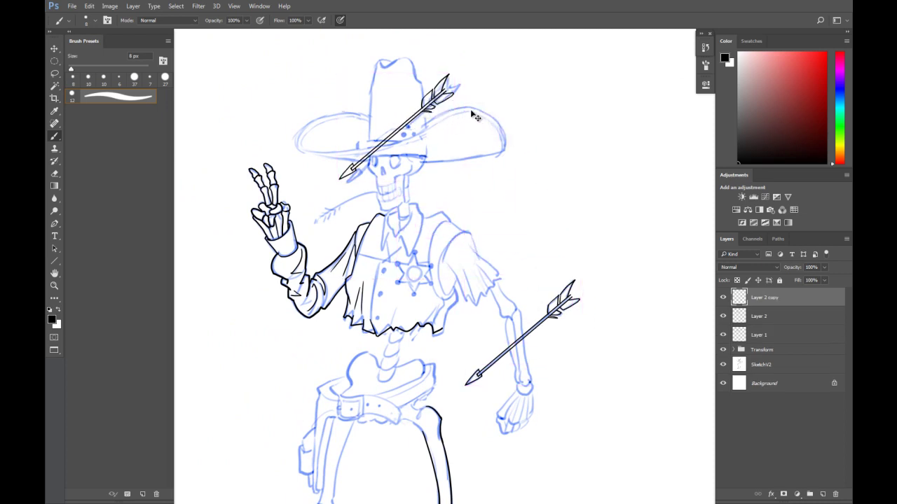
{"action": "left_click", "coordinate": [89, 5]}
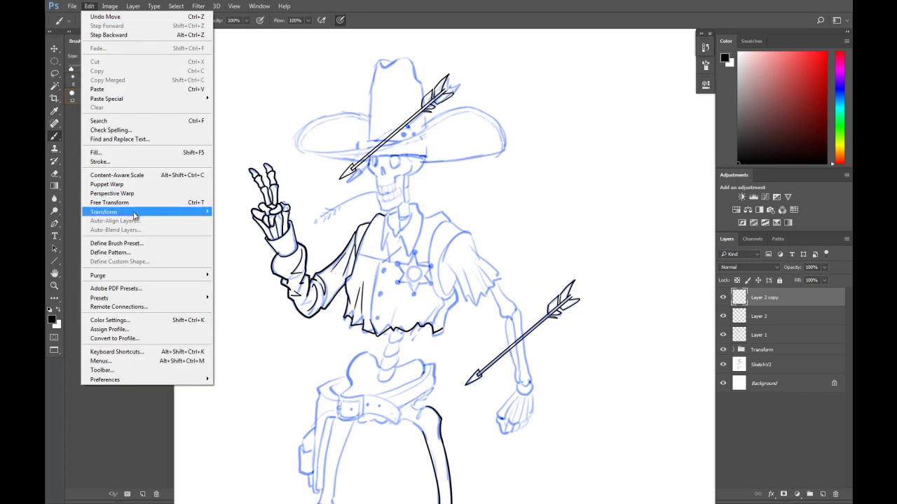
{"action": "mouse_move", "coordinate": [104, 212]}
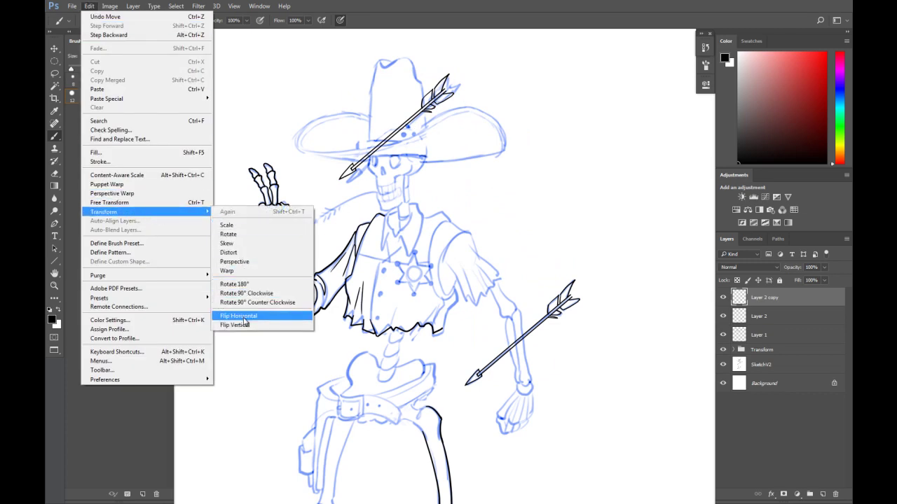
{"action": "left_click", "coordinate": [244, 317]}
{"action": "key", "text": "ctrl+t"}
{"action": "left_click_drag", "start_coordinate": [545, 96], "coordinate": [431, 250]}
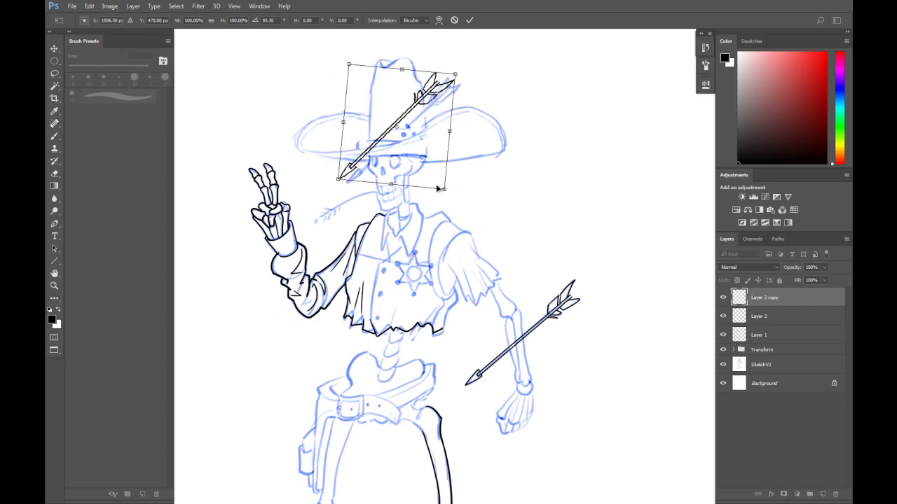
{"action": "left_click_drag", "start_coordinate": [457, 73], "coordinate": [460, 70]}
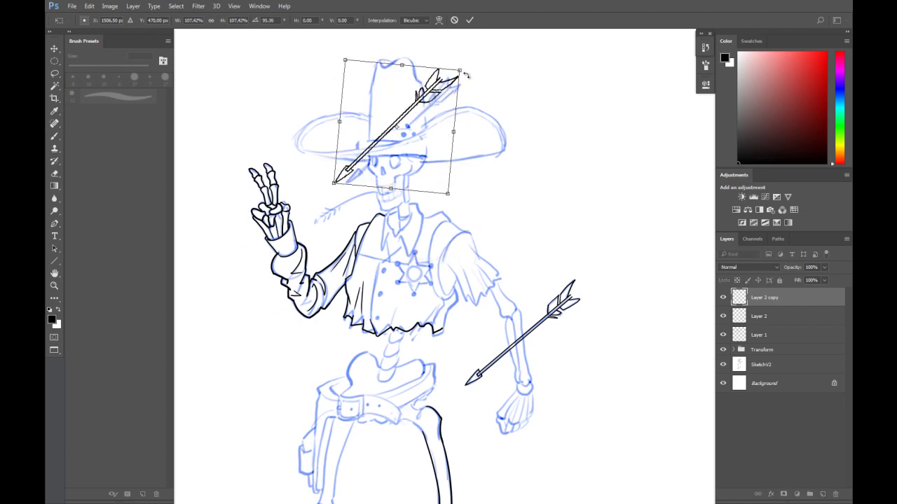
{"action": "key", "text": "b"}
{"action": "left_click_drag", "start_coordinate": [432, 93], "coordinate": [443, 98]}
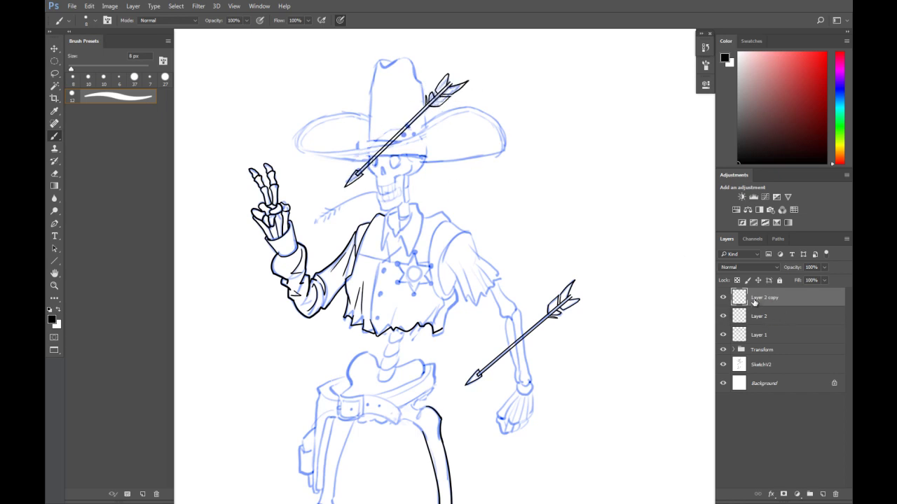
Move the hat arrow layer below Layer 1, hide it, and select Layer 2
{"action": "left_click_drag", "start_coordinate": [771, 298], "coordinate": [768, 354]}
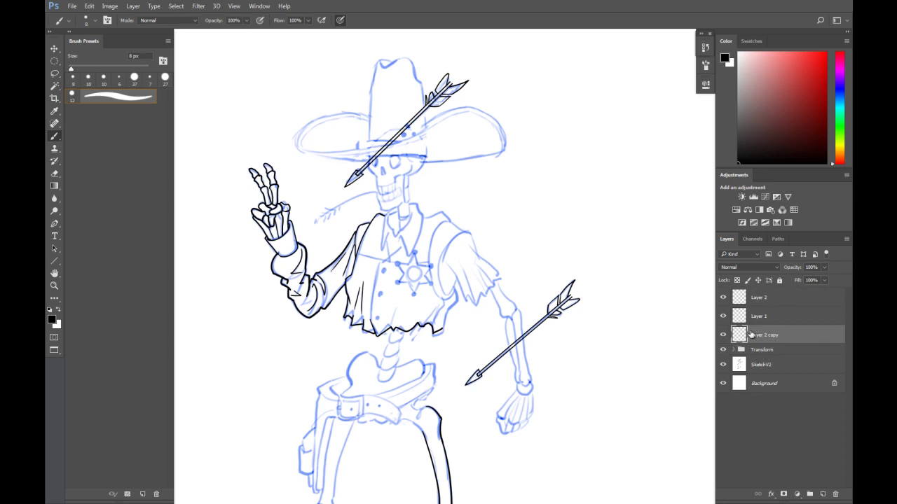
{"action": "left_click", "coordinate": [723, 335]}
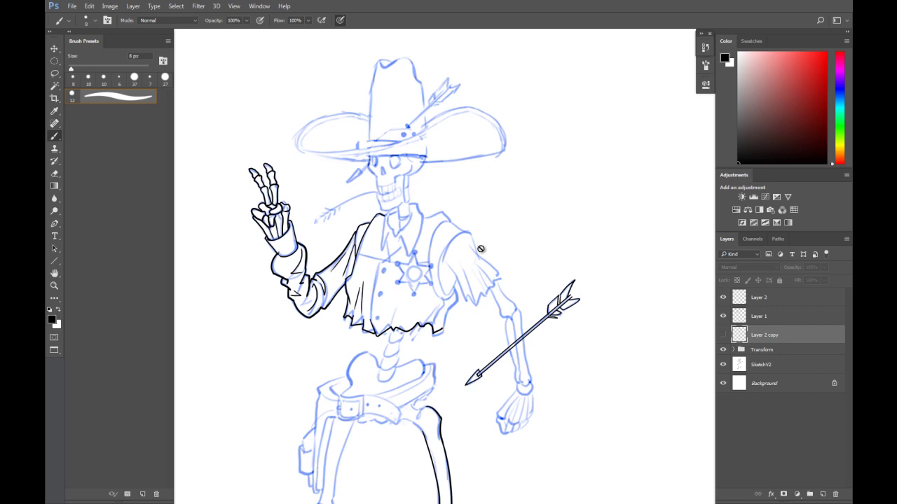
{"action": "left_click_drag", "start_coordinate": [404, 342], "coordinate": [420, 199]}
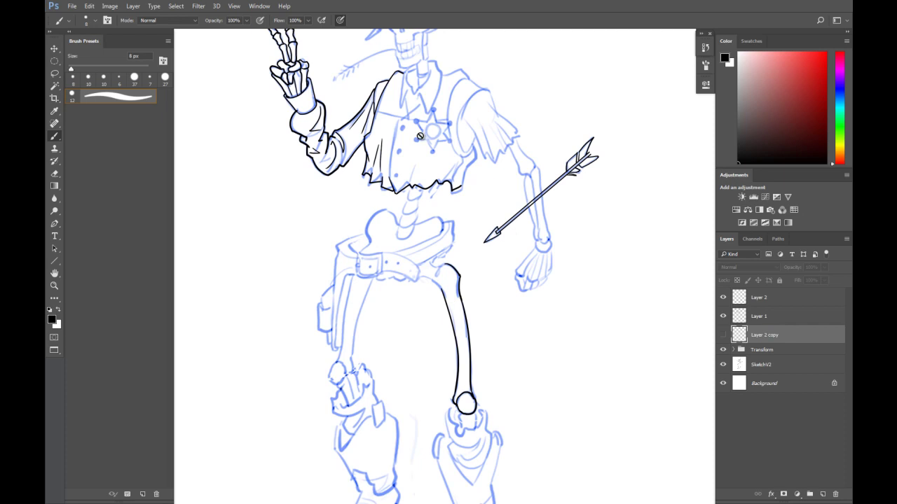
{"action": "left_click", "coordinate": [765, 303]}
On a new layer, stroke a 4 px circle at the sheriff star's centre
{"action": "left_click", "coordinate": [823, 495]}
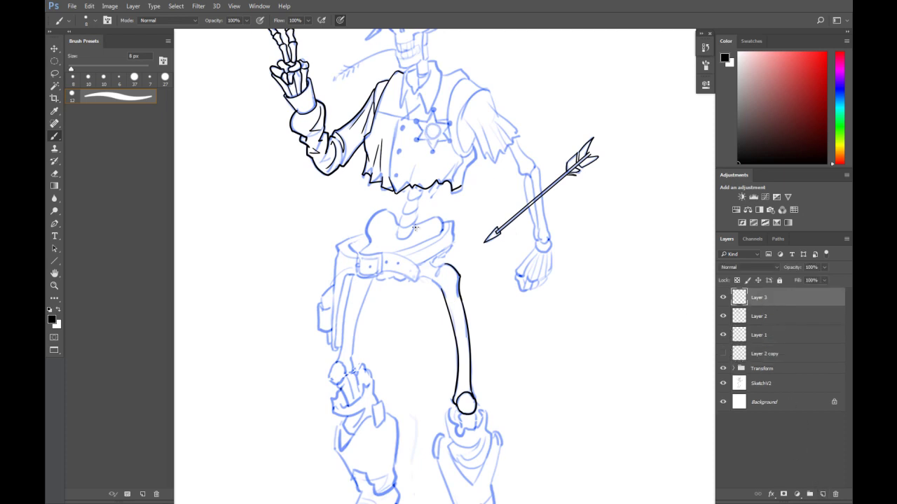
{"action": "left_click", "coordinate": [55, 64]}
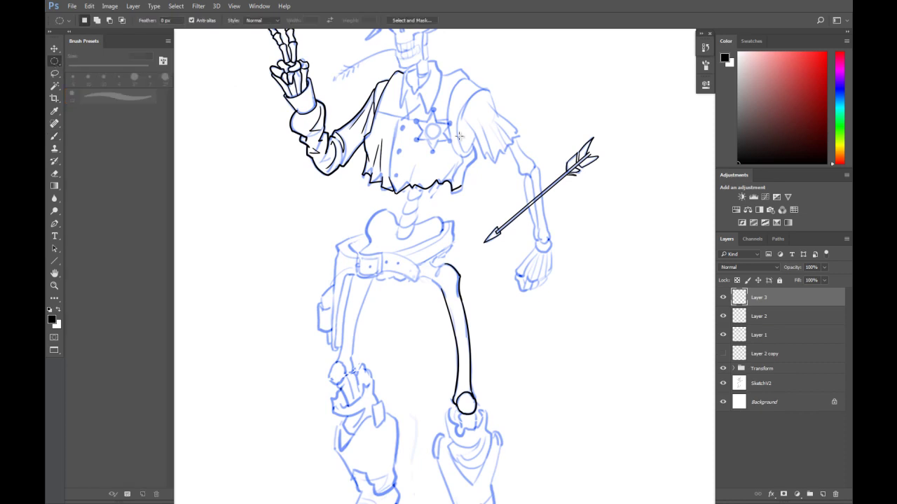
{"action": "left_click", "coordinate": [429, 131], "text": "ctrl"}
{"action": "left_click_drag", "start_coordinate": [432, 130], "coordinate": [446, 138]}
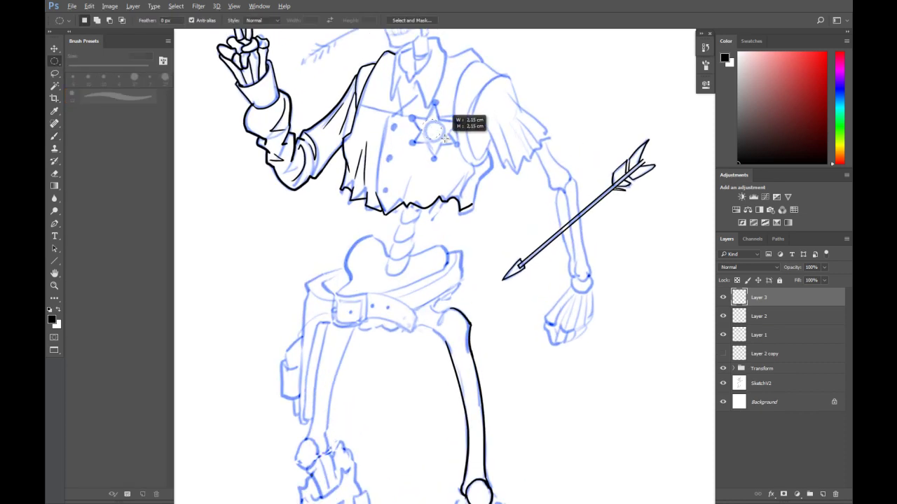
{"action": "left_click_drag", "start_coordinate": [445, 138], "coordinate": [445, 129]}
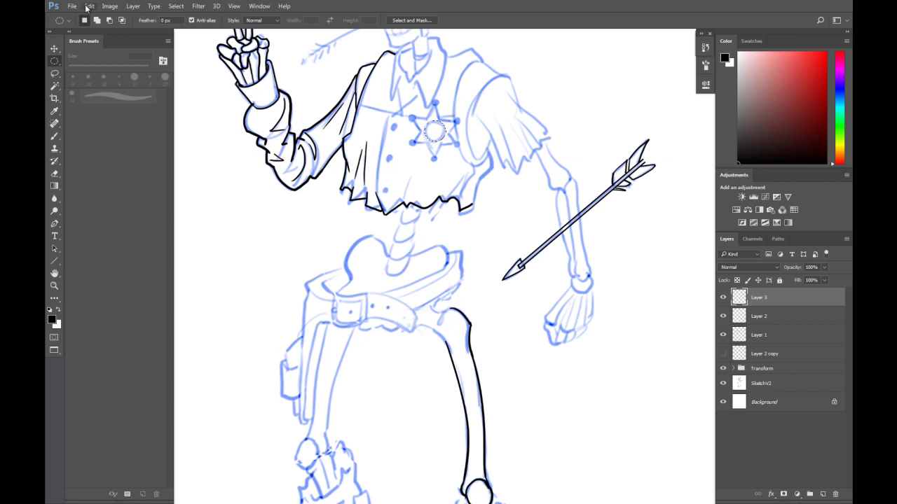
{"action": "left_click", "coordinate": [89, 6]}
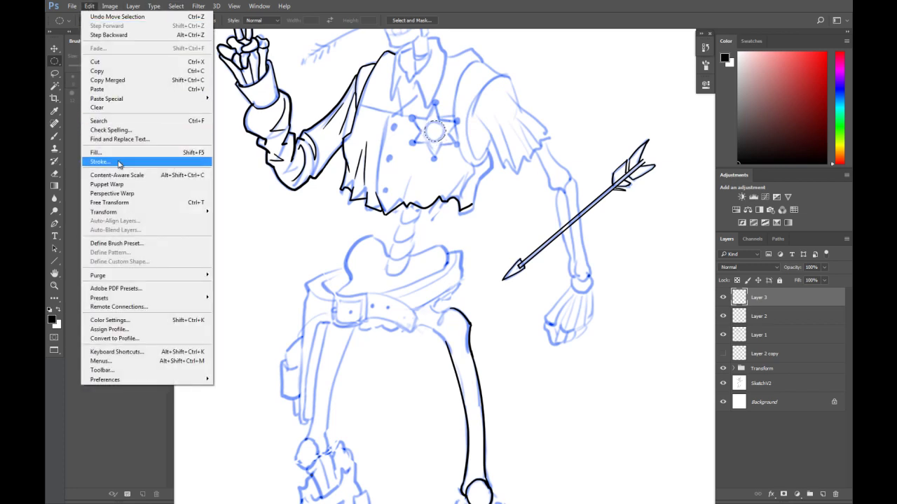
{"action": "left_click", "coordinate": [120, 162]}
{"action": "double_click", "coordinate": [412, 142]}
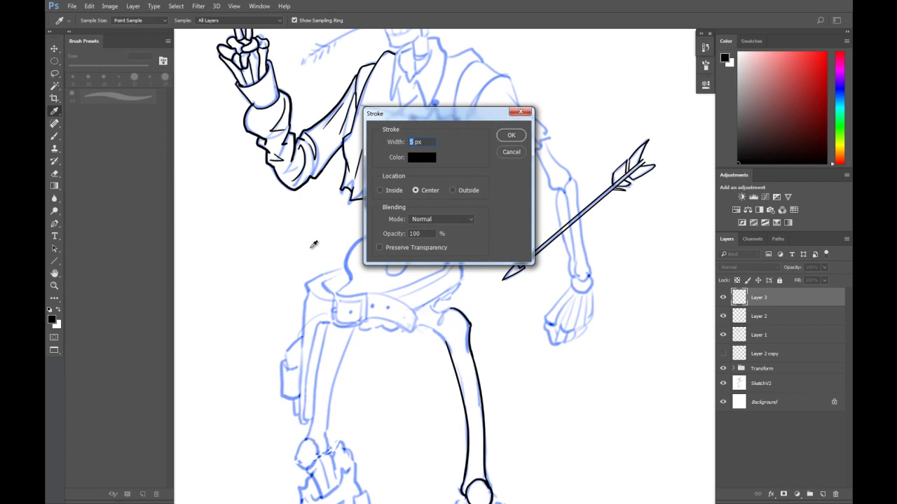
{"action": "key", "text": "Return"}
{"action": "key", "text": "m"}
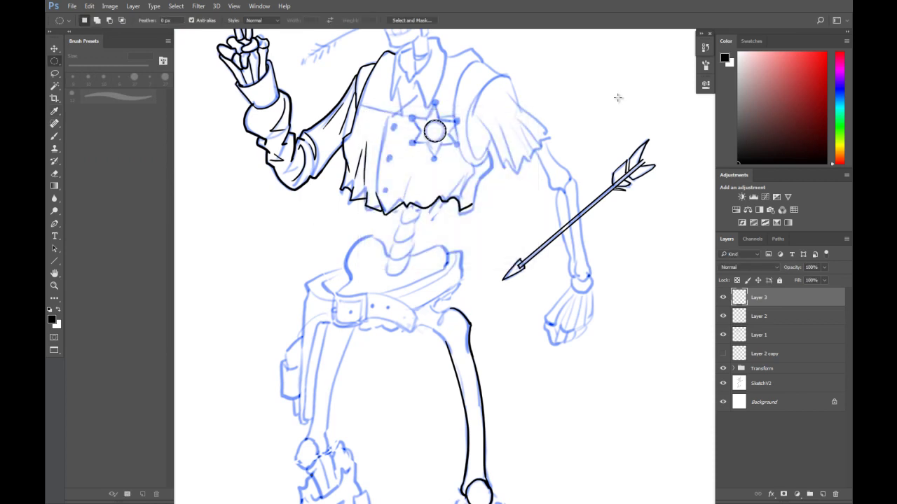
{"action": "key", "text": "ctrl+d"}
Select an oval along the vest's armhole and stroke it on a new Layer 4
{"action": "scroll", "coordinate": [518, 162], "scroll_direction": "up", "scroll_amount": 3}
{"action": "scroll", "coordinate": [518, 161], "scroll_direction": "right", "scroll_amount": 2}
{"action": "left_click_drag", "start_coordinate": [473, 121], "coordinate": [426, 222]}
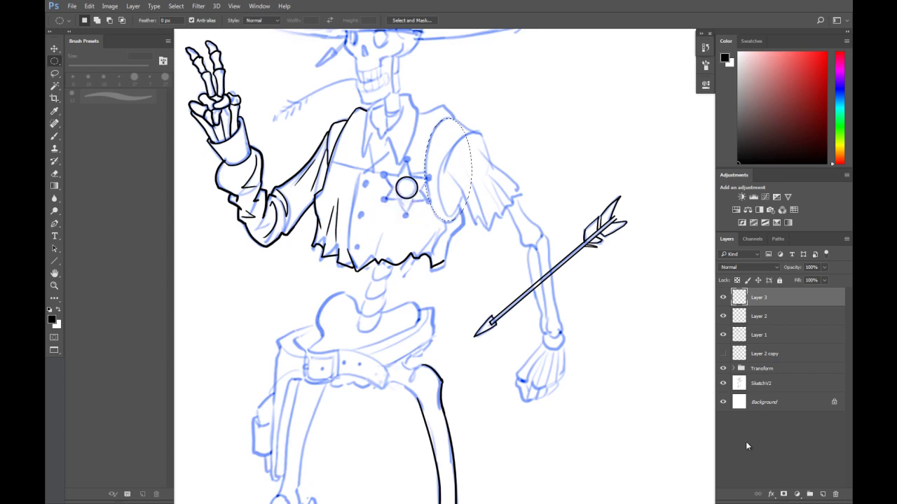
{"action": "left_click", "coordinate": [821, 493]}
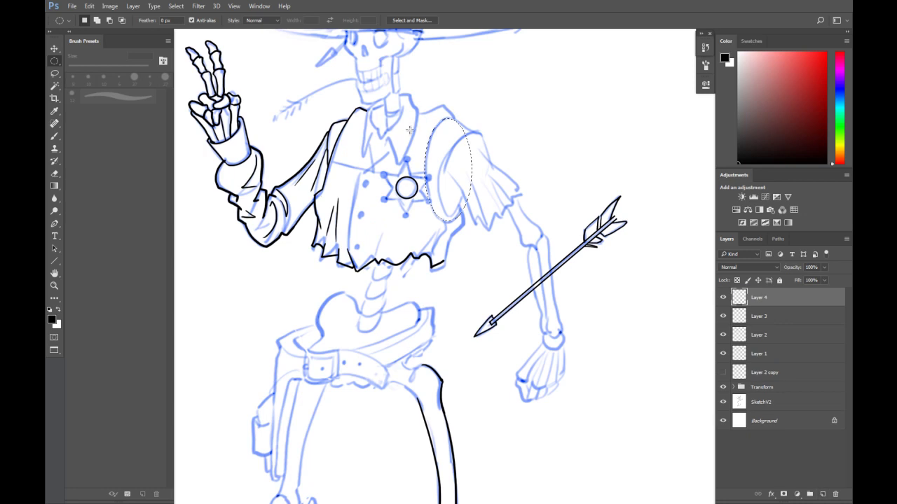
{"action": "left_click", "coordinate": [89, 6]}
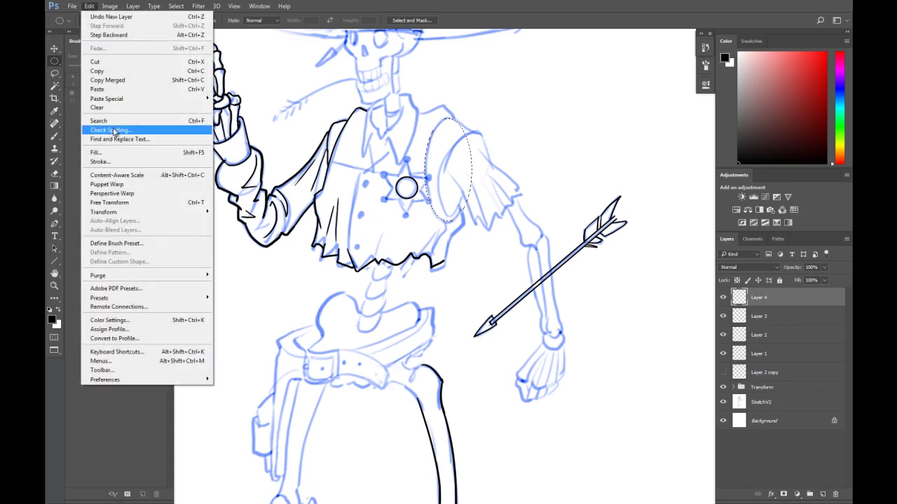
{"action": "left_click", "coordinate": [101, 162]}
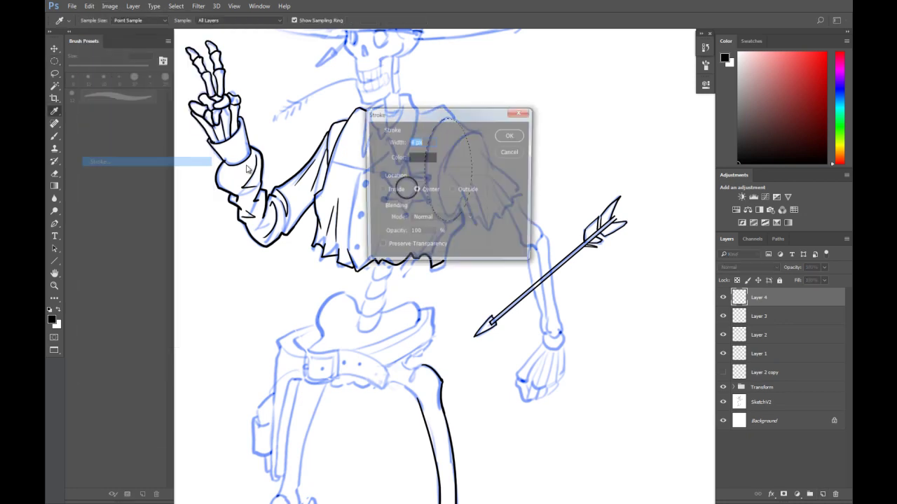
{"action": "left_click", "coordinate": [512, 135]}
Set the eraser to 31 px and pan until the whole hat brim and crown show
{"action": "key", "text": "e"}
{"action": "mouse_move", "coordinate": [472, 127]}
{"action": "left_mouse_down"}
{"action": "mouse_move", "coordinate": [459, 125]}
{"action": "mouse_move", "coordinate": [464, 215]}
{"action": "left_mouse_up"}
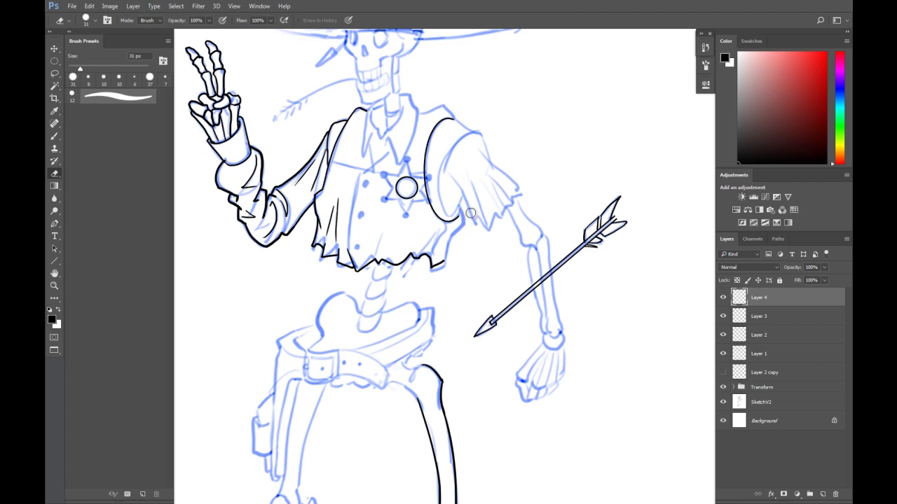
{"action": "left_click_drag", "start_coordinate": [539, 122], "coordinate": [563, 194]}
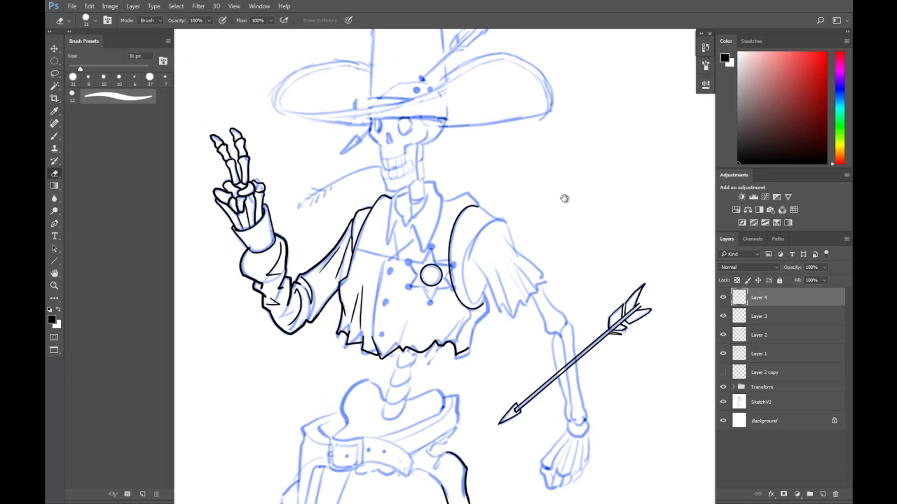
{"action": "left_click_drag", "start_coordinate": [564, 198], "coordinate": [581, 116]}
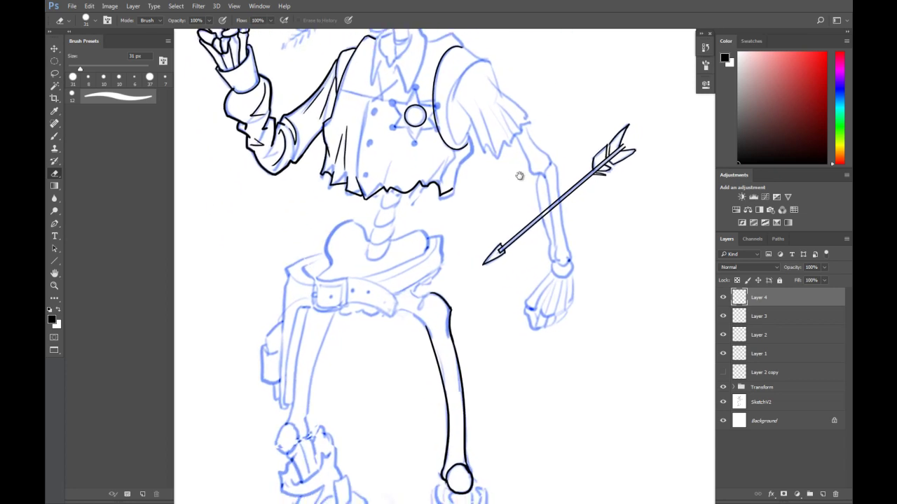
{"action": "left_click_drag", "start_coordinate": [519, 175], "coordinate": [533, 209]}
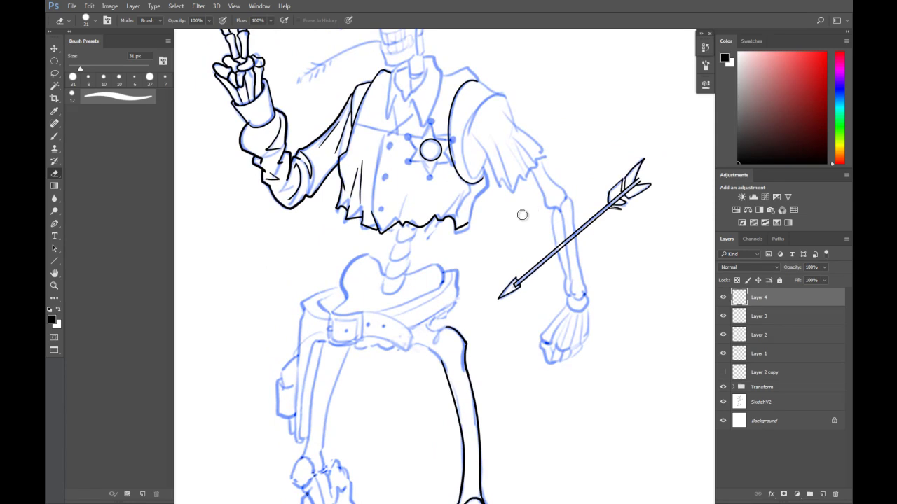
{"action": "left_click_drag", "start_coordinate": [455, 138], "coordinate": [463, 211]}
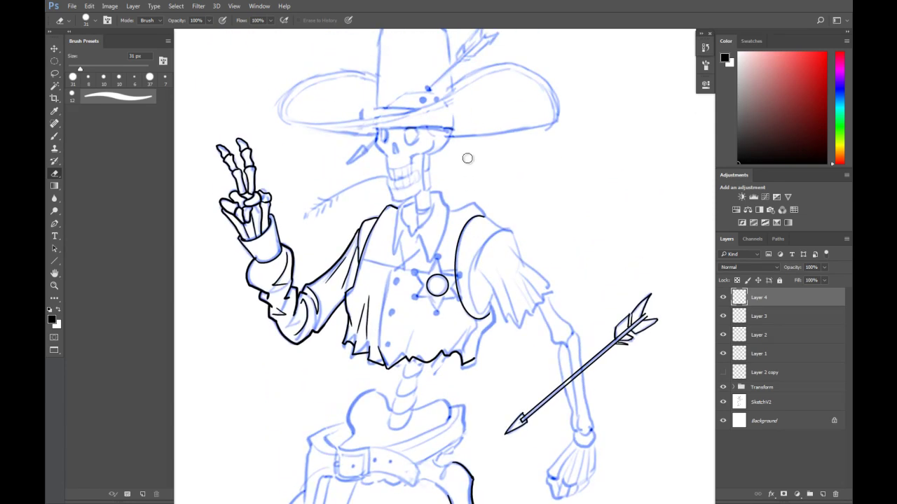
{"action": "left_click_drag", "start_coordinate": [469, 134], "coordinate": [454, 192]}
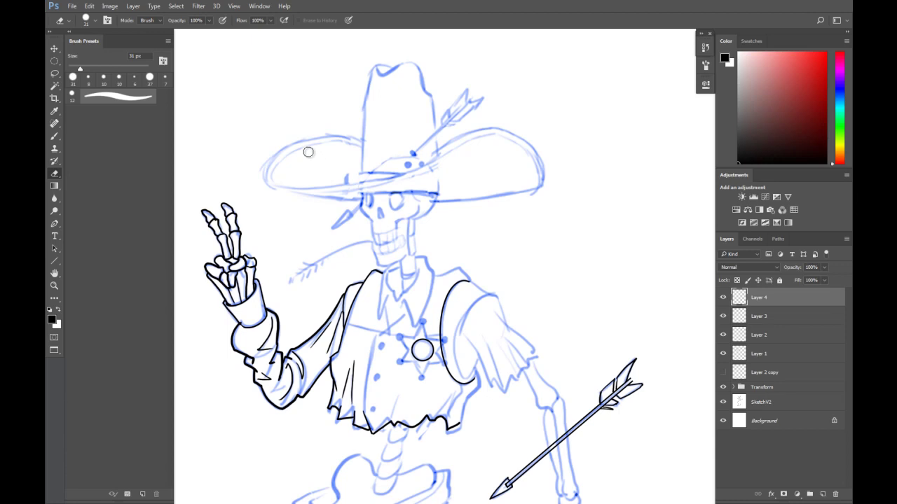
Draw a closed Pen path around the cowboy hat brim along the blue sketch
{"action": "left_click", "coordinate": [55, 224]}
{"action": "left_click", "coordinate": [362, 141]}
{"action": "mouse_move", "coordinate": [294, 143]}
{"action": "left_mouse_down"}
{"action": "mouse_move", "coordinate": [259, 160]}
{"action": "mouse_move", "coordinate": [273, 193]}
{"action": "left_mouse_up"}
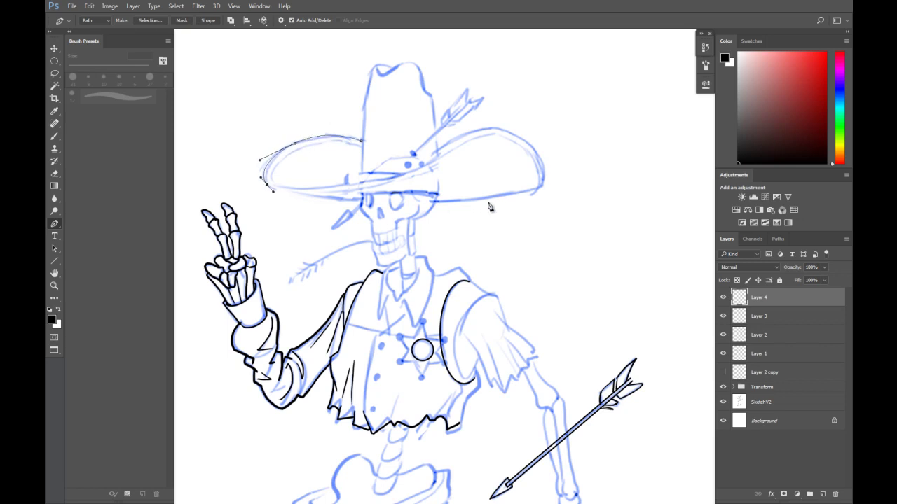
{"action": "mouse_move", "coordinate": [415, 203]}
{"action": "left_mouse_down"}
{"action": "mouse_move", "coordinate": [496, 200]}
{"action": "mouse_move", "coordinate": [551, 183]}
{"action": "left_mouse_up"}
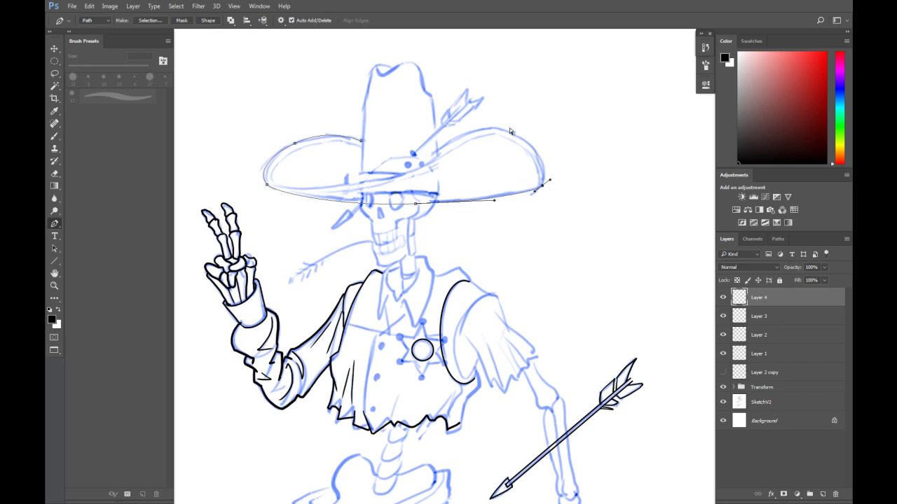
{"action": "left_click", "coordinate": [484, 127]}
{"action": "left_click_drag", "start_coordinate": [483, 128], "coordinate": [454, 128]}
{"action": "left_click_drag", "start_coordinate": [413, 171], "coordinate": [394, 181]}
{"action": "left_click", "coordinate": [267, 183]}
{"action": "left_click_drag", "start_coordinate": [267, 181], "coordinate": [259, 172]}
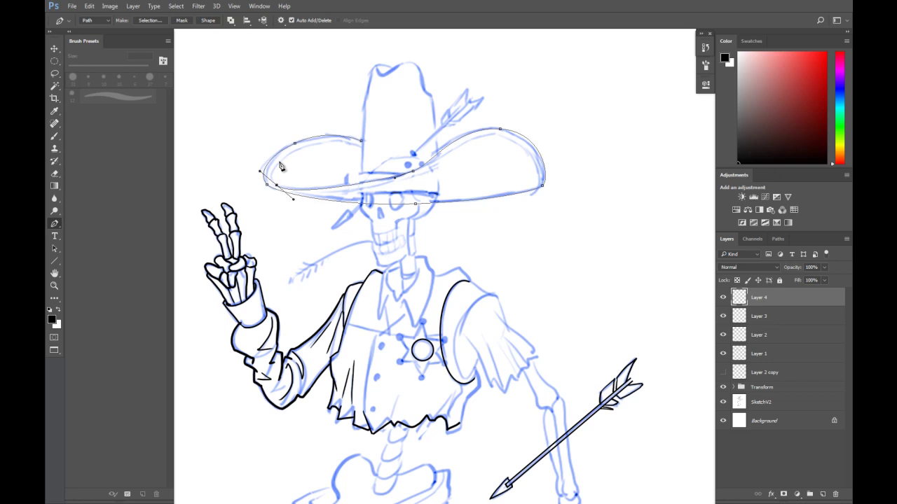
Adjust the upper and right-end brim curves to fit the sketch, then show the Paths panel
{"action": "left_click", "coordinate": [414, 172], "text": "ctrl"}
{"action": "left_click_drag", "start_coordinate": [457, 131], "coordinate": [537, 131]}
{"action": "mouse_move", "coordinate": [544, 188]}
{"action": "left_mouse_down"}
{"action": "mouse_move", "coordinate": [527, 198]}
{"action": "mouse_move", "coordinate": [550, 181]}
{"action": "left_mouse_up"}
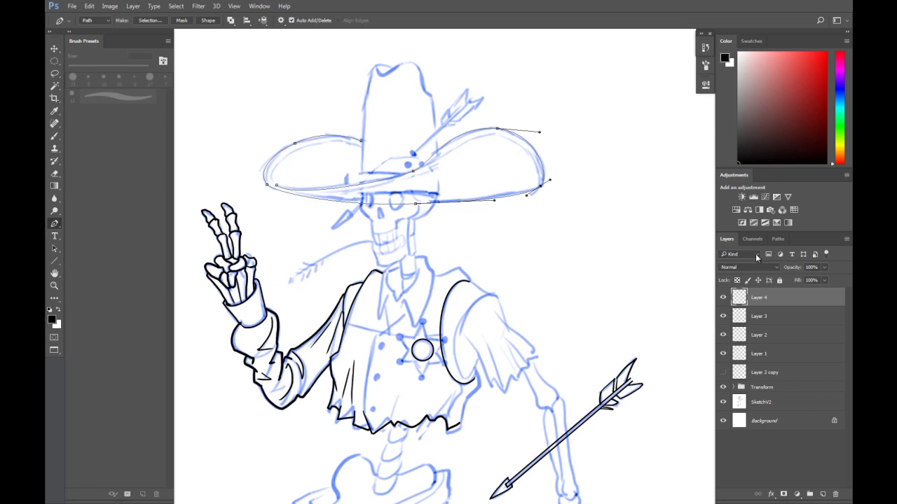
{"action": "left_click", "coordinate": [778, 239]}
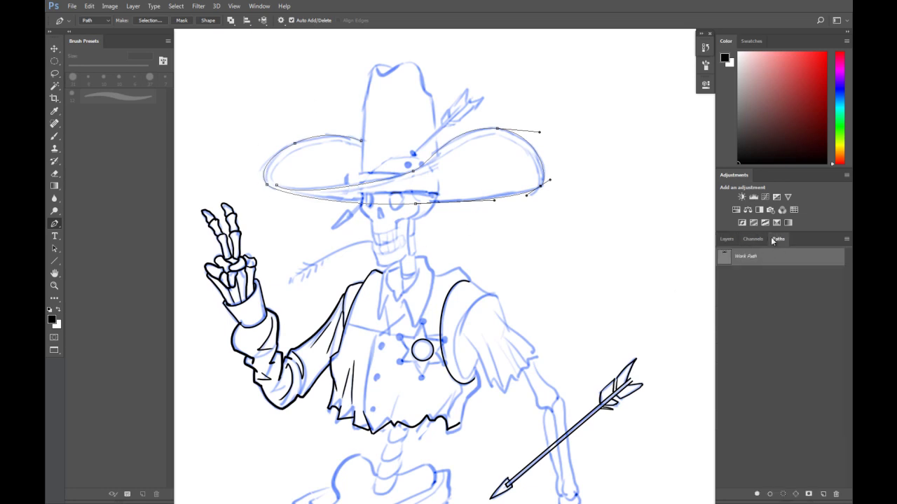
Save the Work Path as Path 1 and add a new Layer 5
{"action": "left_click_drag", "start_coordinate": [773, 262], "coordinate": [823, 494]}
{"action": "left_click", "coordinate": [725, 240]}
{"action": "left_click", "coordinate": [723, 298]}
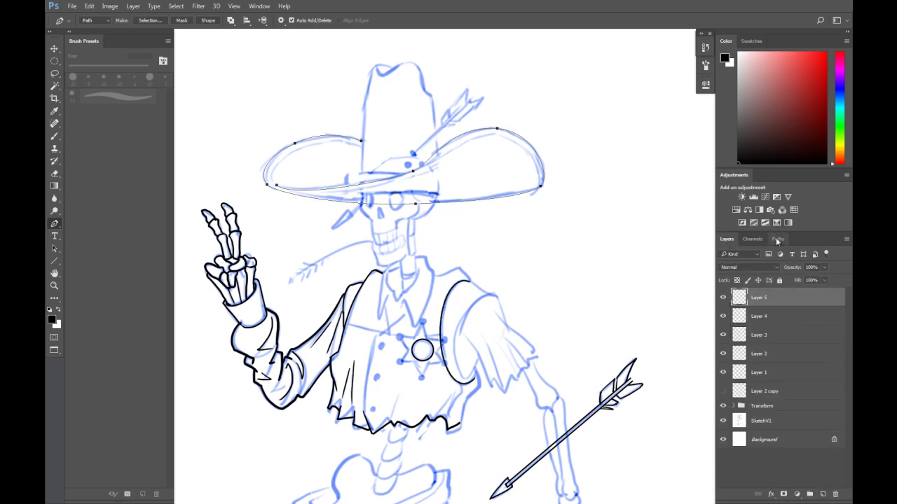
Trial-stroke Path 1 in black with the Brush, then undo that stroke
{"action": "left_click", "coordinate": [778, 239]}
{"action": "left_click", "coordinate": [847, 239]}
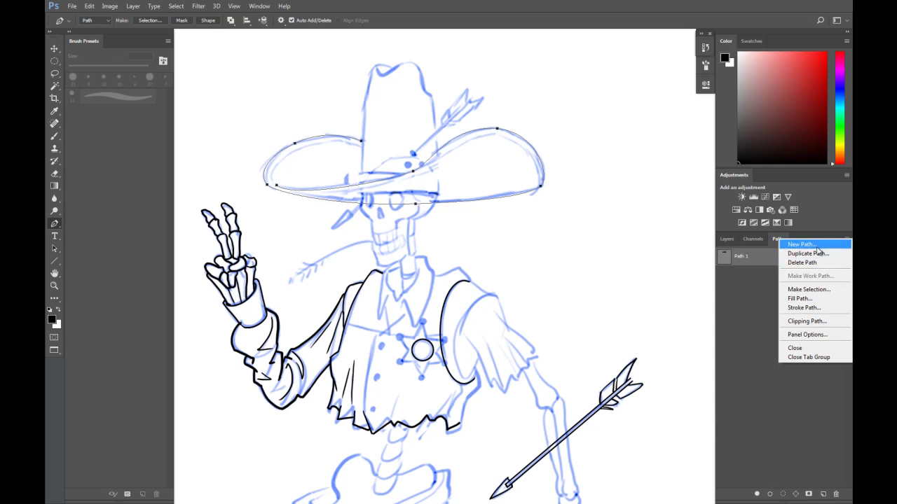
{"action": "left_click", "coordinate": [804, 308]}
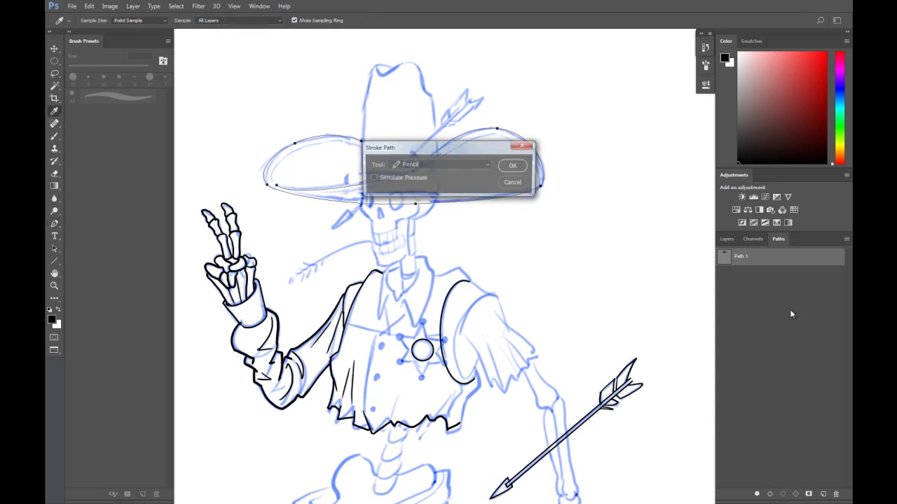
{"action": "left_click", "coordinate": [415, 164]}
{"action": "left_click", "coordinate": [415, 183]}
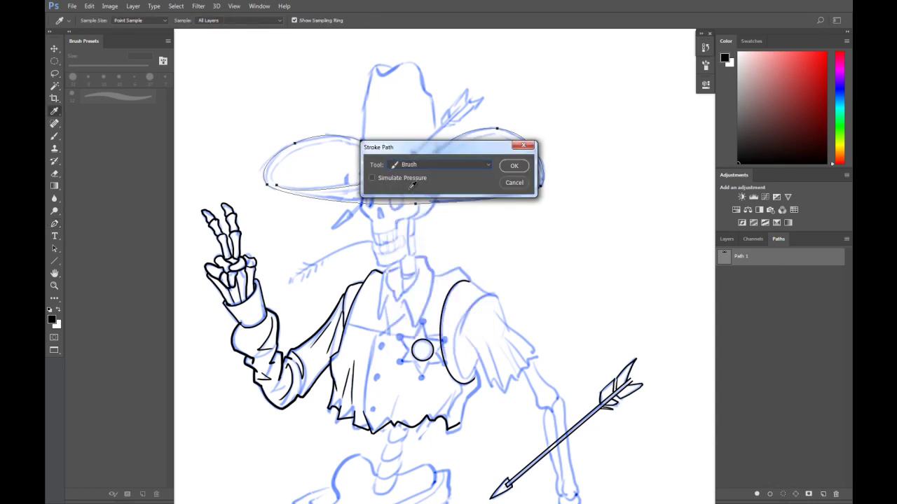
{"action": "left_click", "coordinate": [513, 166]}
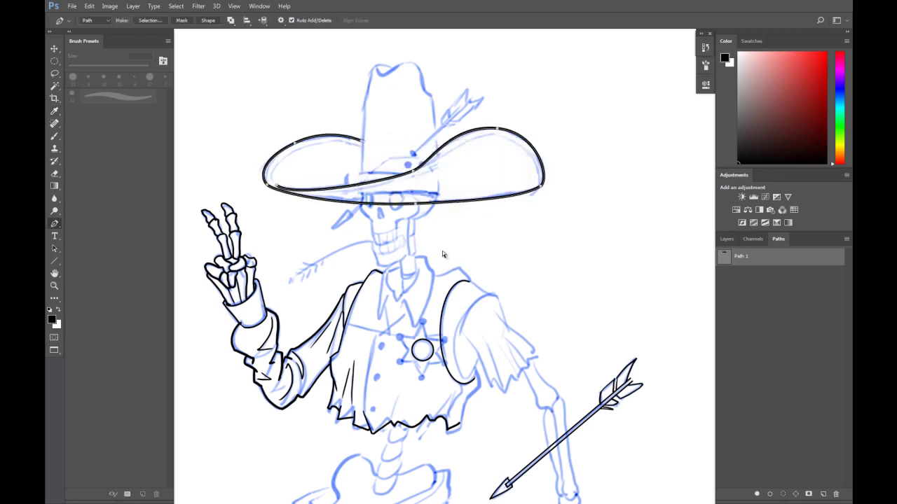
{"action": "key", "text": "ctrl+z"}
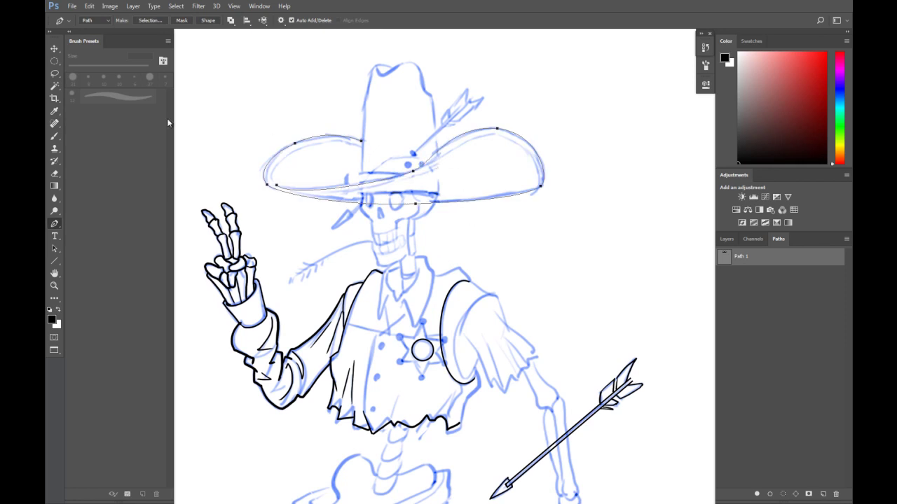
Test-stroke the brim path with the Brush, undo it, and reshape three brim anchors
{"action": "left_click", "coordinate": [56, 135]}
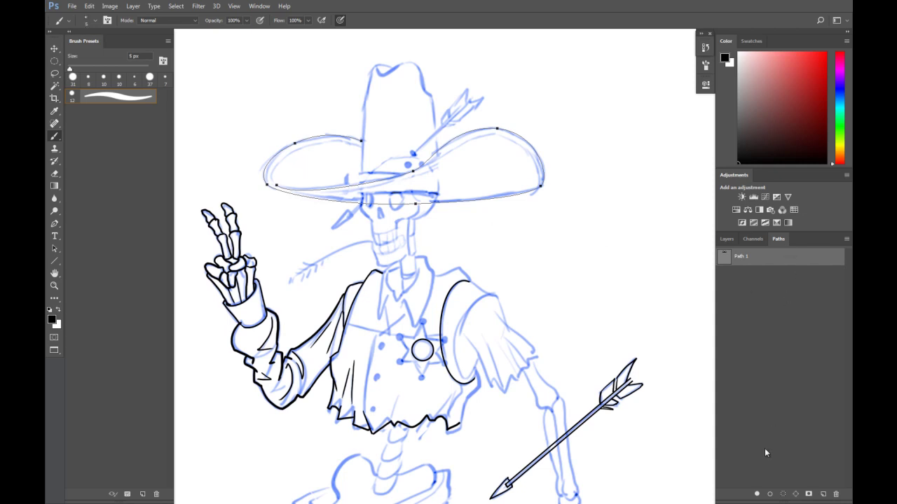
{"action": "left_click", "coordinate": [770, 494]}
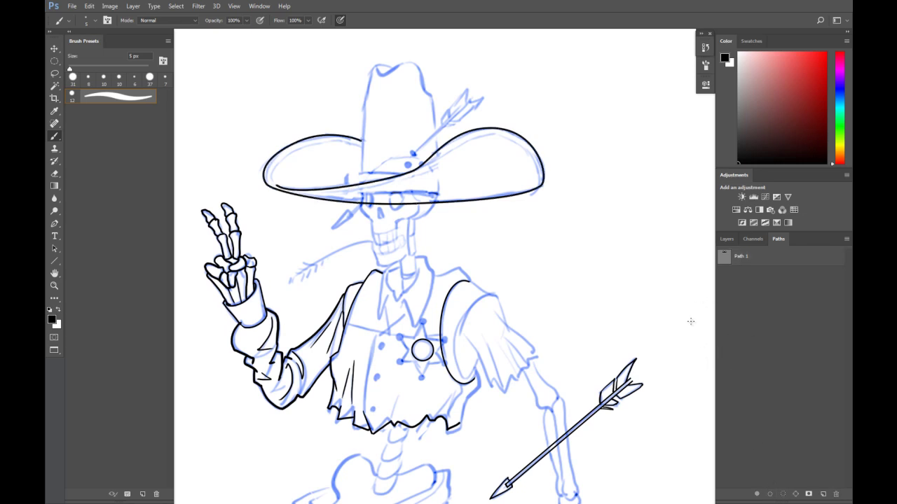
{"action": "key", "text": "ctrl+alt+z"}
{"action": "key", "text": "ctrl+alt+z"}
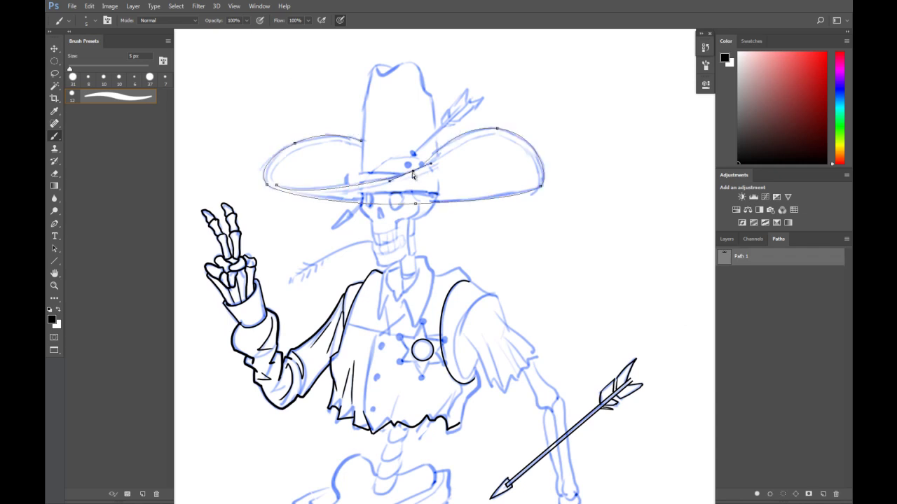
{"action": "left_click_drag", "start_coordinate": [431, 164], "coordinate": [454, 155]}
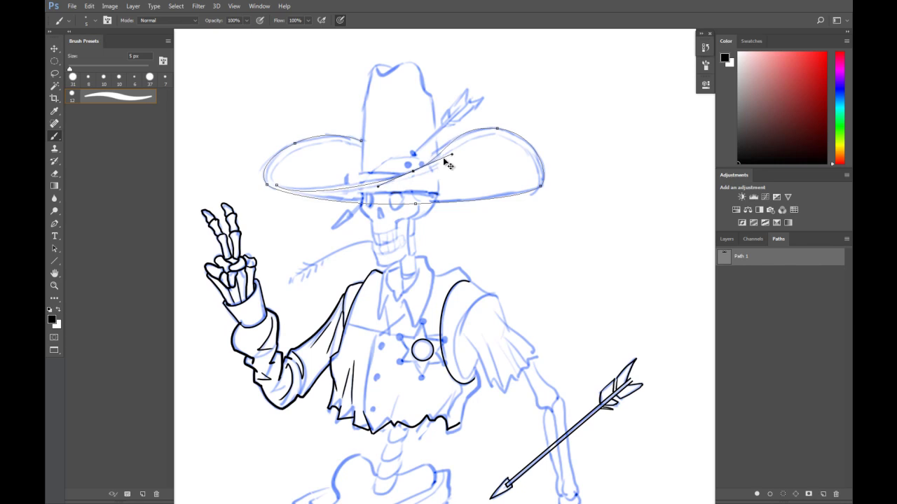
{"action": "left_click_drag", "start_coordinate": [412, 175], "coordinate": [374, 184]}
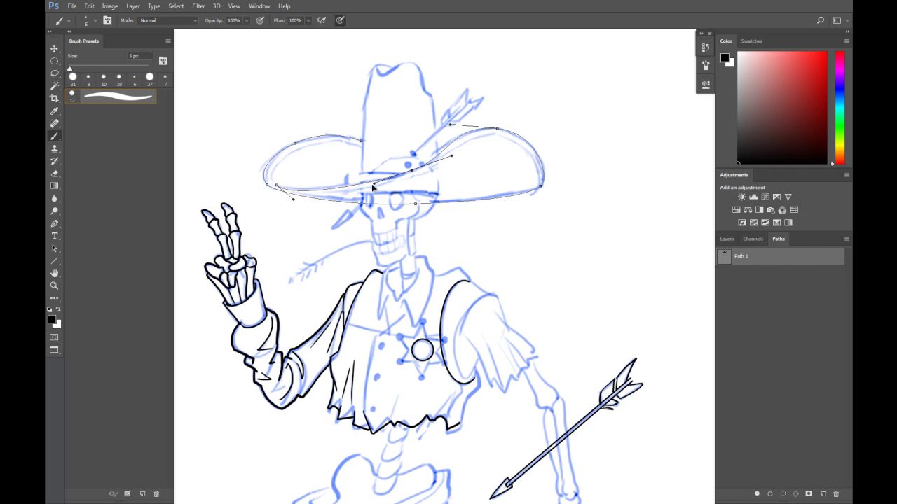
{"action": "left_click_drag", "start_coordinate": [293, 199], "coordinate": [296, 197]}
Try a 4 px brush stroke on the brim path, undo it, and reset the brush to 5 px
{"action": "left_click", "coordinate": [96, 21]}
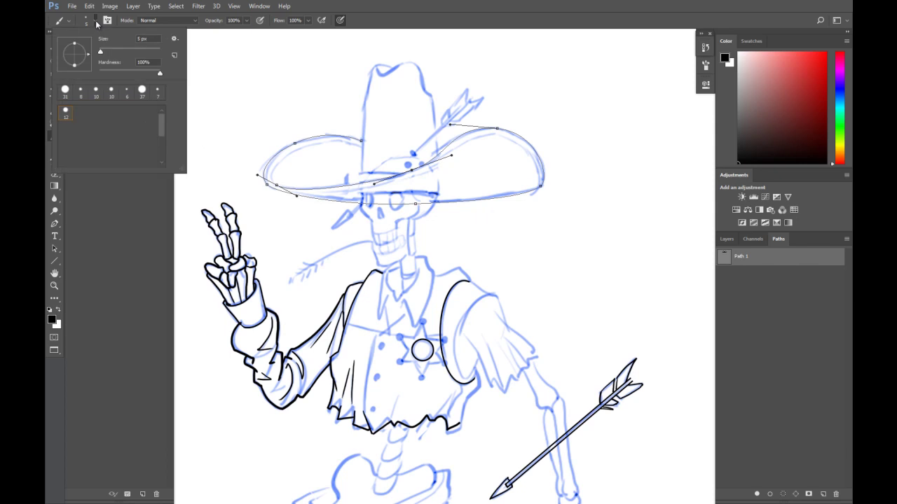
{"action": "left_click", "coordinate": [138, 38]}
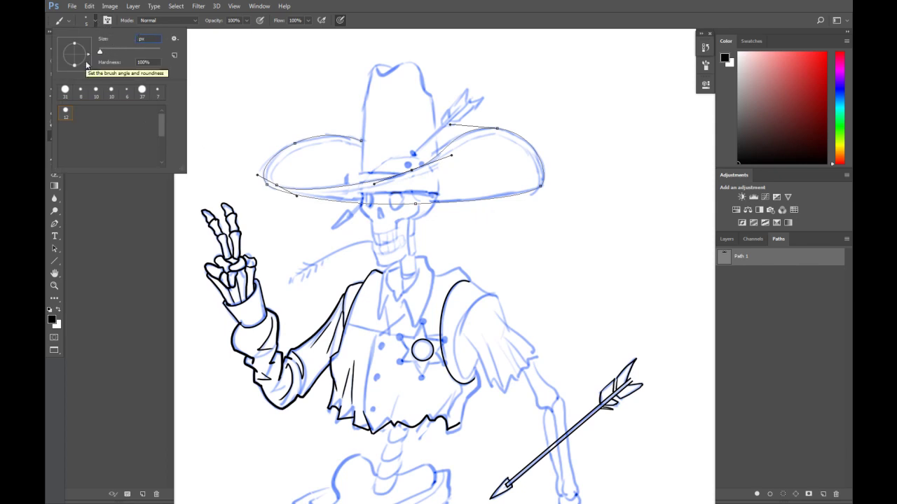
{"action": "type", "text": "4"}
{"action": "key", "text": "Return"}
{"action": "left_click", "coordinate": [771, 494]}
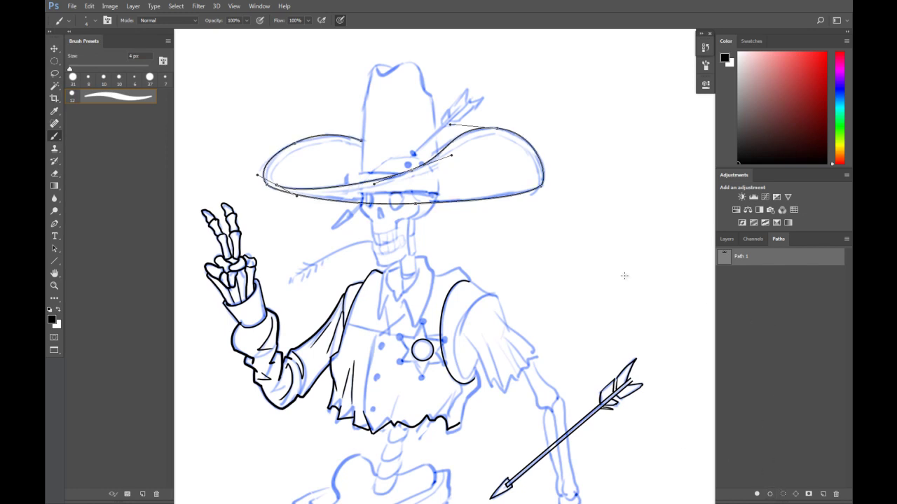
{"action": "key", "text": "ctrl+z"}
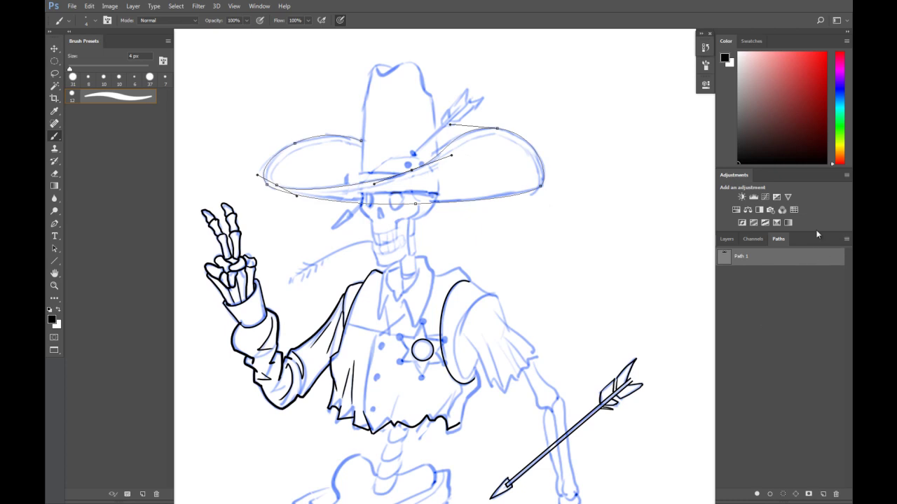
{"action": "left_click", "coordinate": [96, 21]}
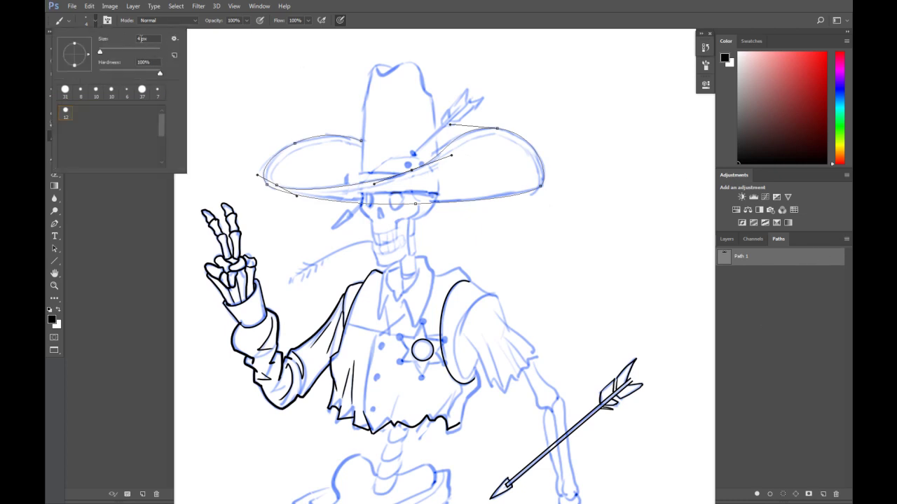
{"action": "key", "text": "Return"}
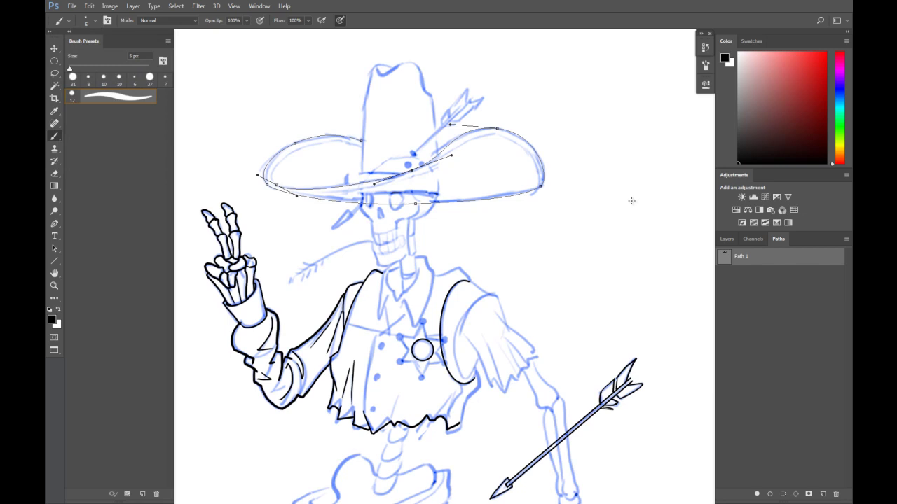
{"action": "left_click", "coordinate": [847, 241]}
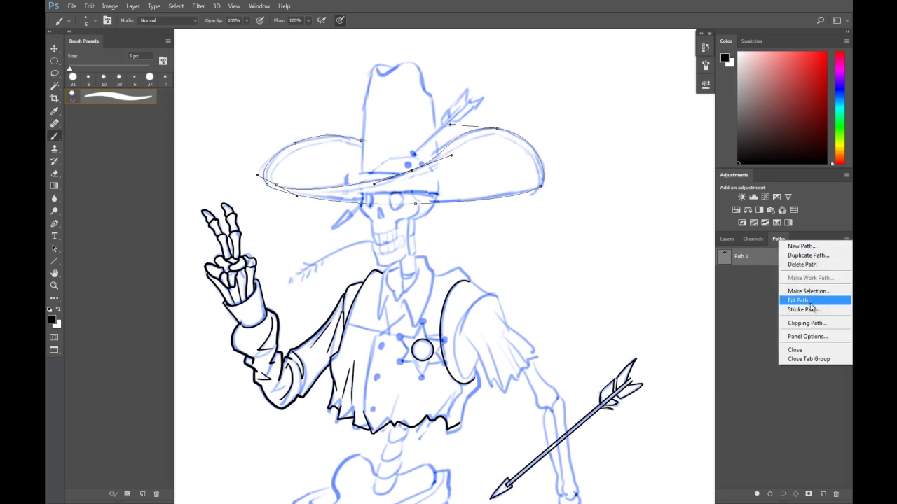
{"action": "left_click", "coordinate": [811, 308]}
{"action": "left_click", "coordinate": [372, 178]}
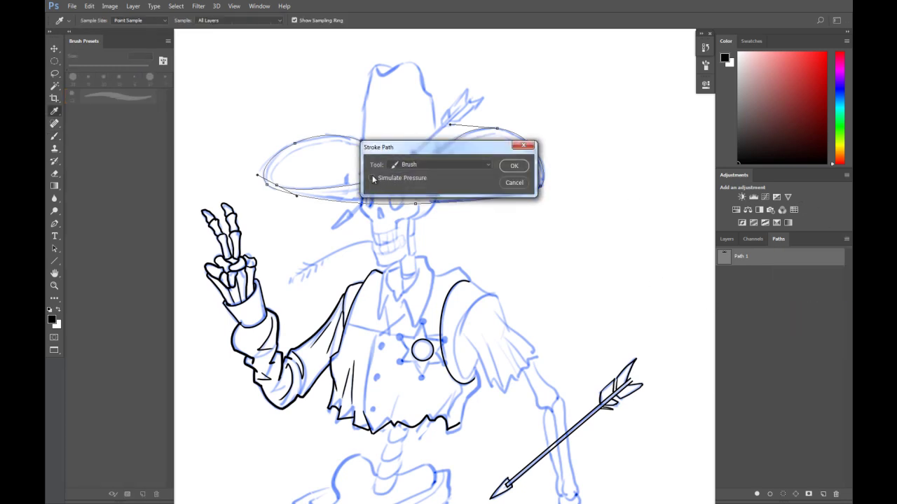
{"action": "left_click", "coordinate": [514, 166]}
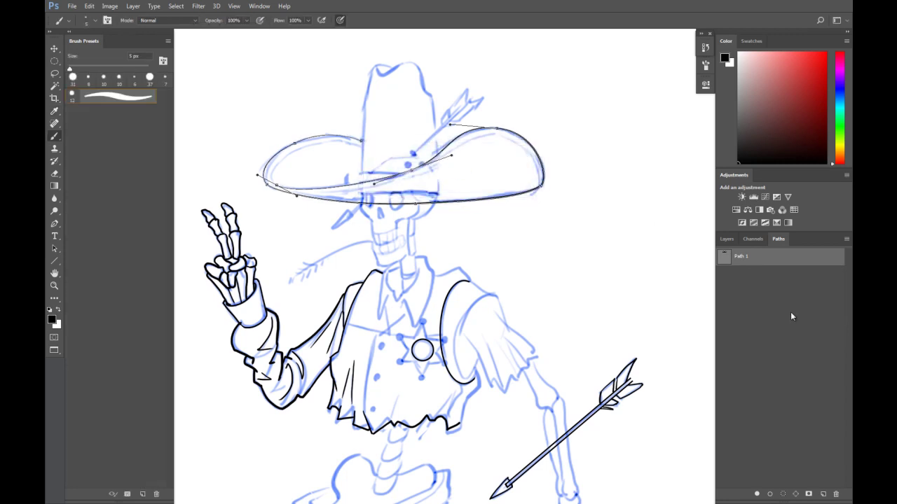
{"action": "left_click", "coordinate": [770, 314]}
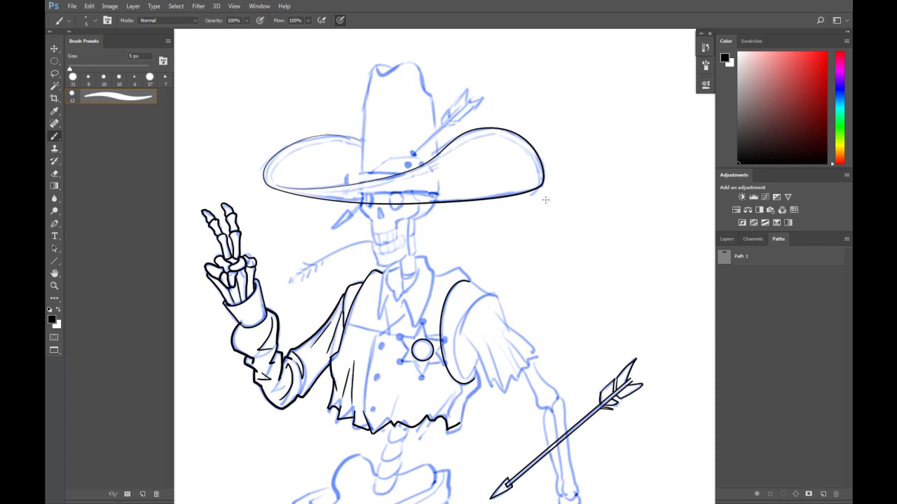
{"action": "key", "text": "ctrl+z"}
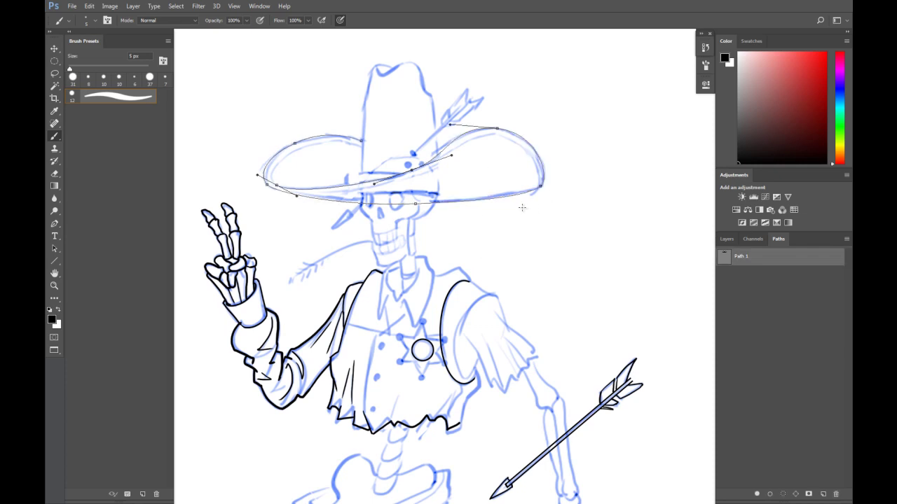
Set the brush Minimum Diameter to 50% and stroke the hat brim path in black
{"action": "left_click", "coordinate": [107, 19]}
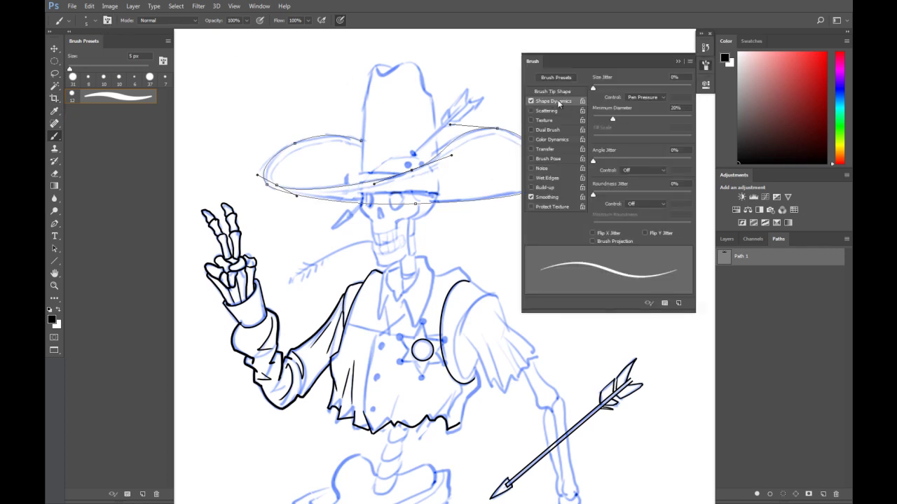
{"action": "left_click", "coordinate": [675, 108]}
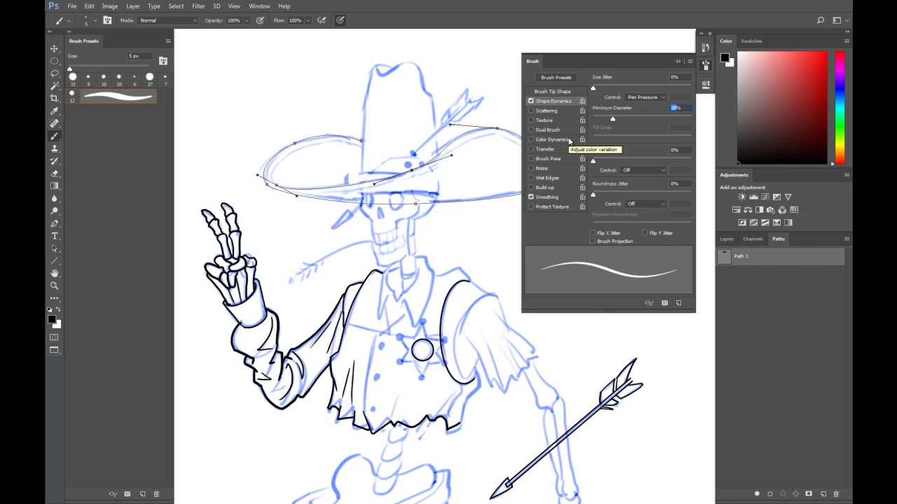
{"action": "type", "text": "050"}
{"action": "key", "text": "Return"}
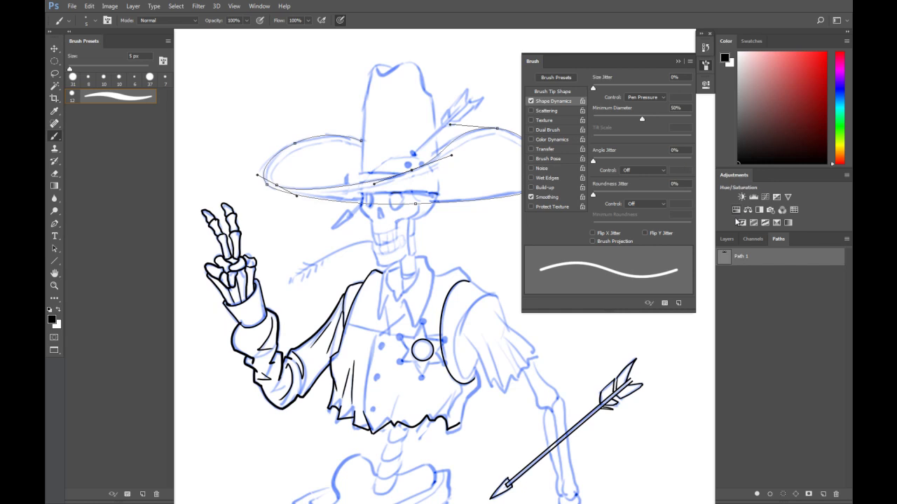
{"action": "left_click", "coordinate": [770, 494]}
{"action": "left_click", "coordinate": [777, 433]}
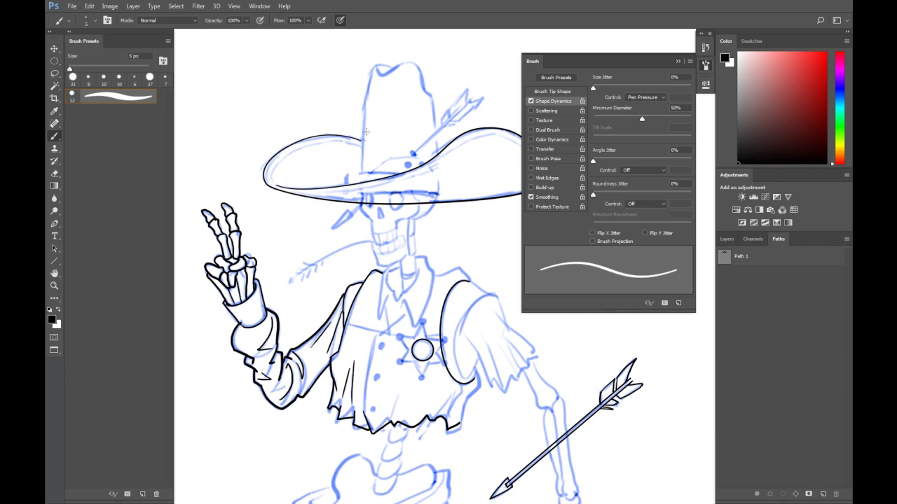
{"action": "left_click", "coordinate": [677, 61]}
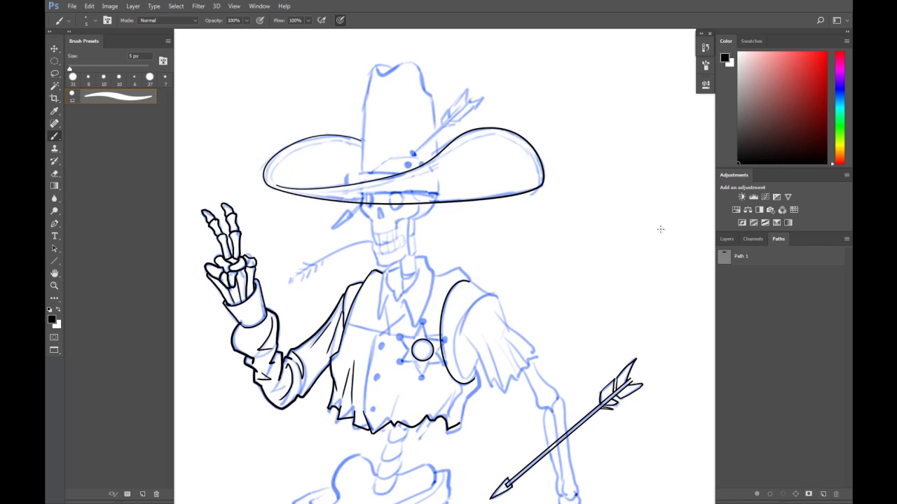
Return the brush Minimum Diameter to 20% and show the Layers panel
{"action": "left_click", "coordinate": [106, 20]}
{"action": "left_click", "coordinate": [681, 109]}
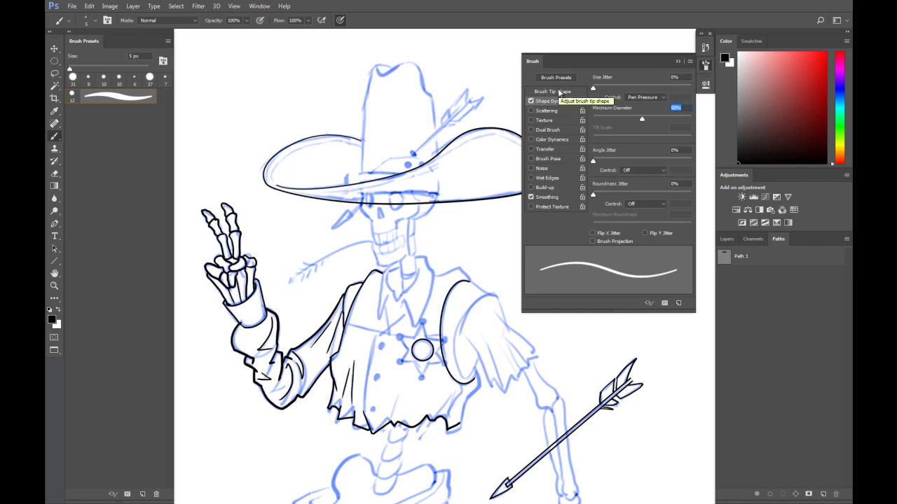
{"action": "type", "text": "20"}
{"action": "key", "text": "Return"}
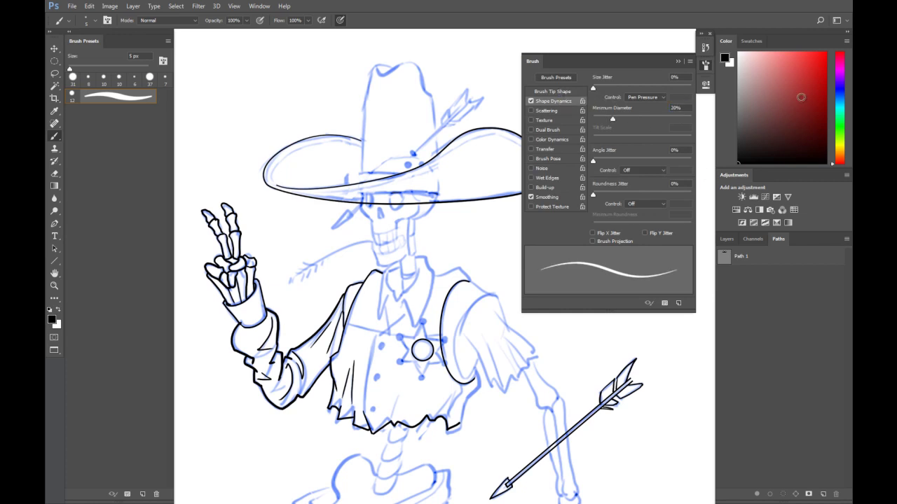
{"action": "left_click", "coordinate": [678, 61]}
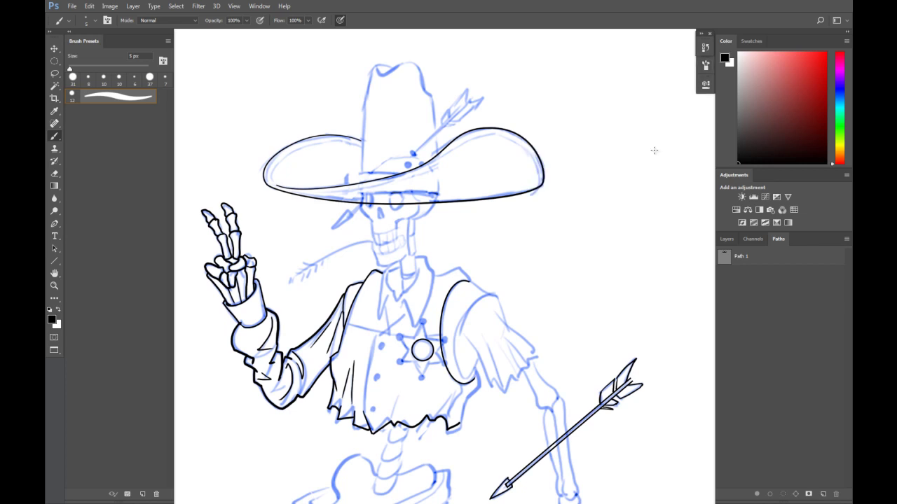
{"action": "left_click", "coordinate": [728, 238]}
Add an empty Layer 6 above Layer 4, hiding the brim ink and star circle layers
{"action": "left_click", "coordinate": [723, 298]}
{"action": "left_click", "coordinate": [723, 298]}
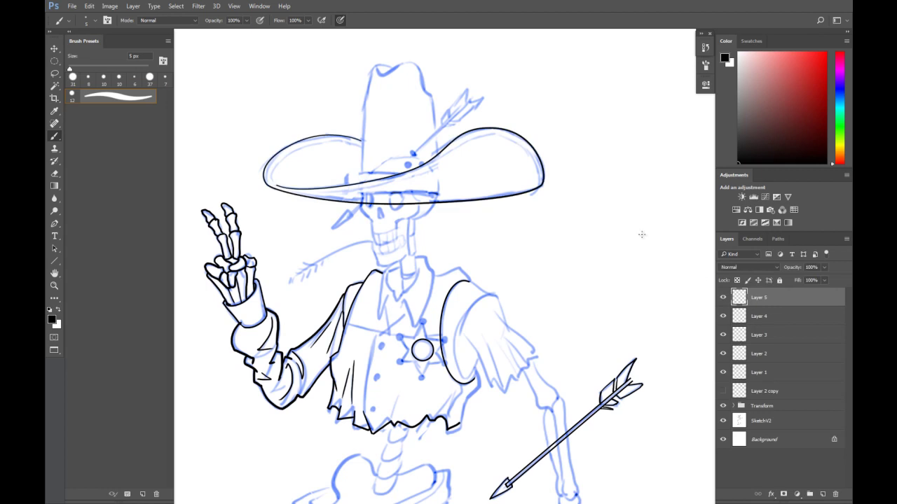
{"action": "left_click", "coordinate": [775, 316]}
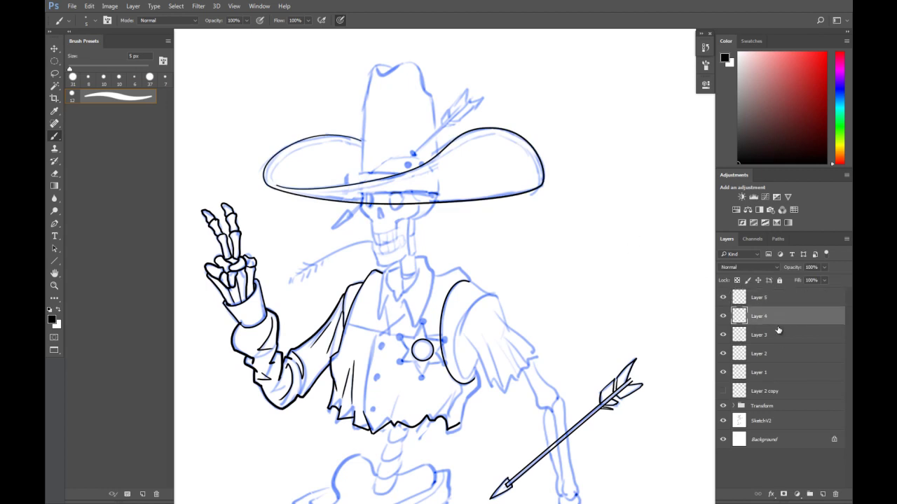
{"action": "left_click", "coordinate": [824, 495]}
{"action": "left_click", "coordinate": [723, 298]}
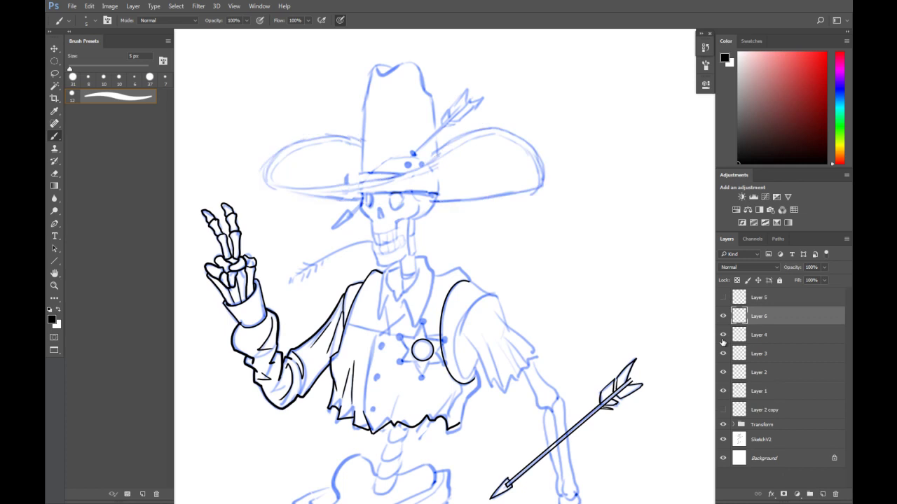
{"action": "left_click", "coordinate": [723, 335]}
{"action": "left_click", "coordinate": [725, 351]}
Move Layers 3, 5 and 6 below Layer 1, placing Layer 5 under Layer 6
{"action": "left_click", "coordinate": [767, 302], "text": "shift"}
{"action": "left_click", "coordinate": [768, 353], "text": "ctrl"}
{"action": "left_click_drag", "start_coordinate": [768, 354], "coordinate": [770, 400]}
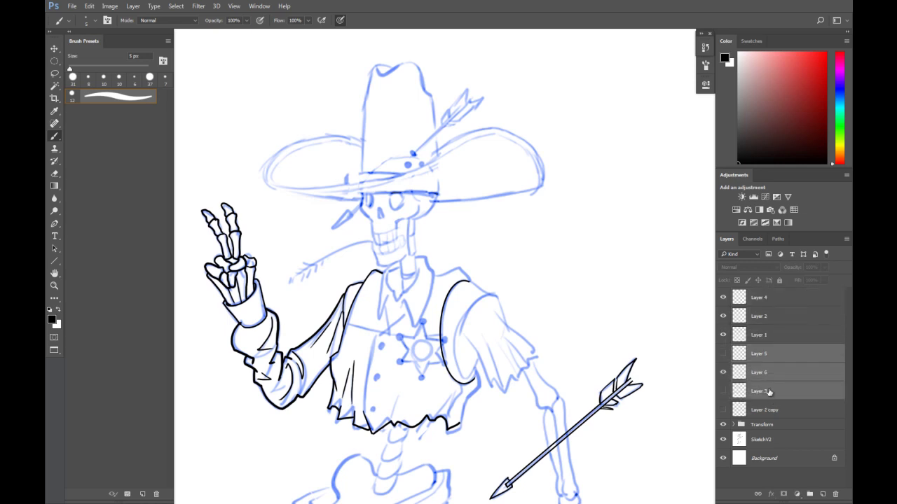
{"action": "left_click", "coordinate": [725, 354]}
{"action": "left_click", "coordinate": [770, 354]}
{"action": "left_click_drag", "start_coordinate": [770, 353], "coordinate": [757, 382]}
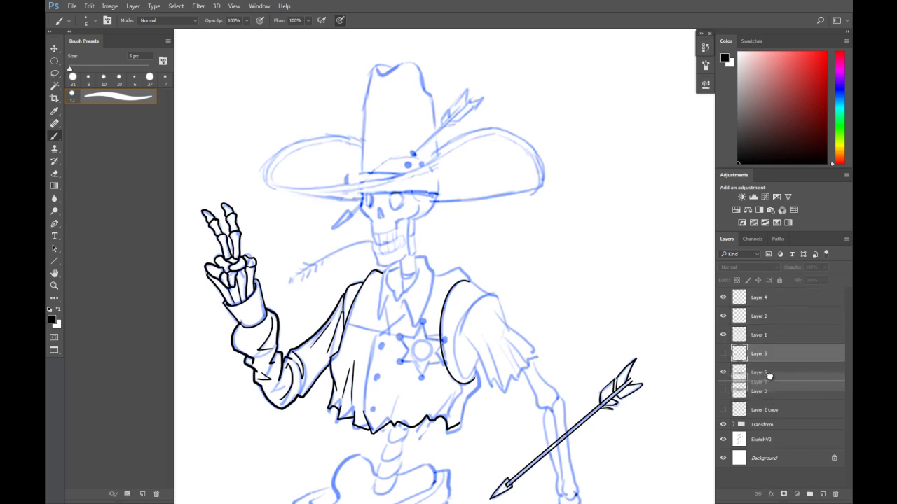
{"action": "left_click", "coordinate": [722, 373]}
{"action": "left_click", "coordinate": [722, 391]}
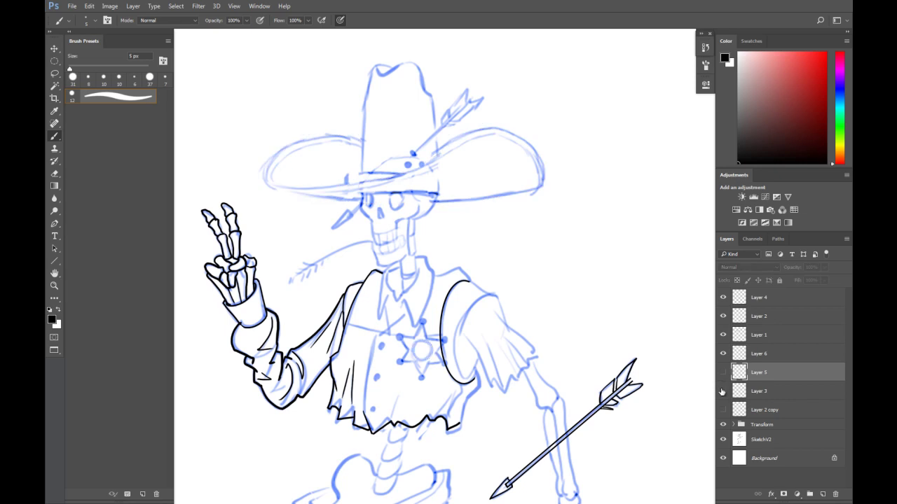
Show the inked arrow on Layer 2 copy and make it the working layer
{"action": "left_click", "coordinate": [722, 410]}
{"action": "left_click", "coordinate": [722, 410]}
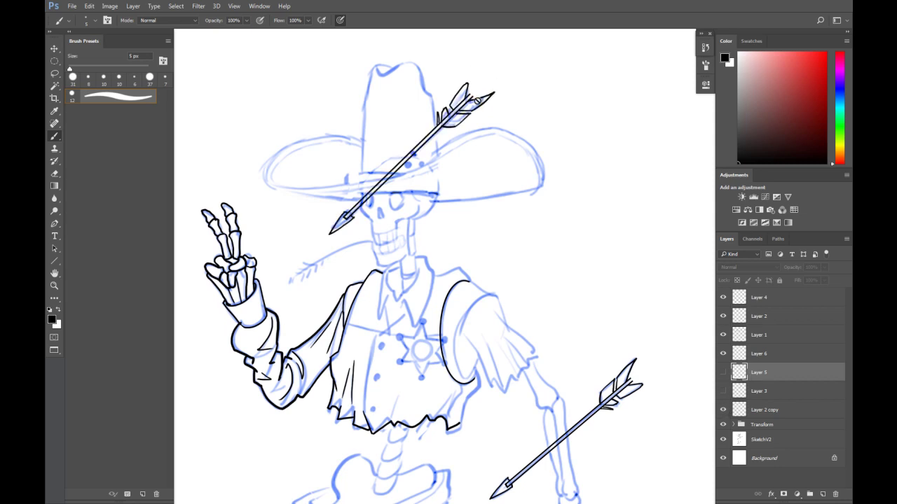
{"action": "left_click", "coordinate": [755, 411]}
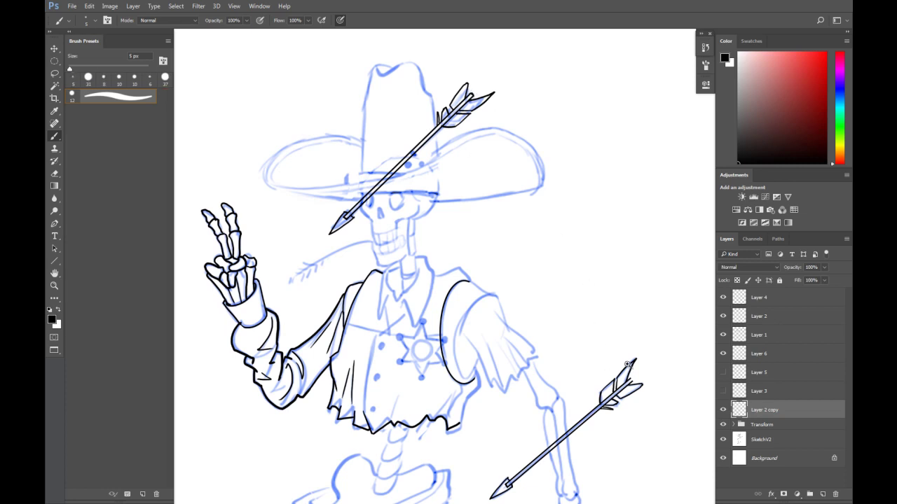
{"action": "left_click", "coordinate": [723, 298]}
{"action": "left_click", "coordinate": [723, 316]}
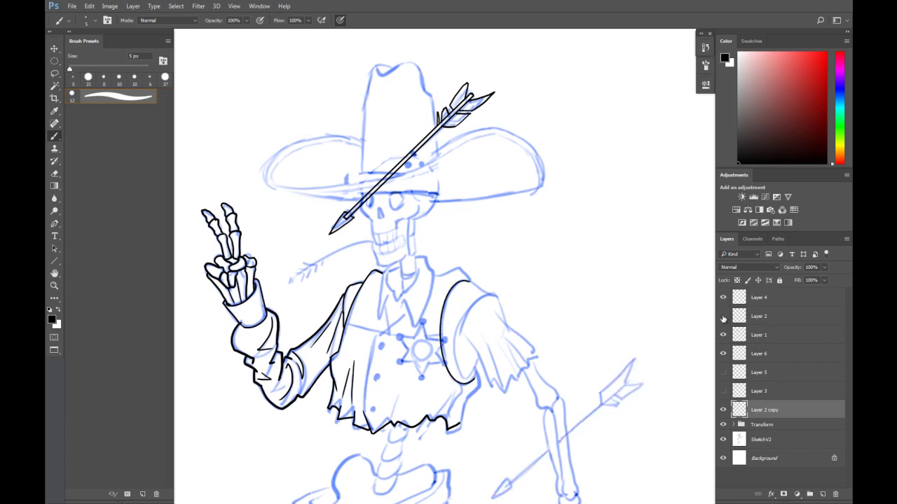
Inspect the arm arrow up close, select Layer 4, and hide Layer 2 copy's hat arrow
{"action": "left_click", "coordinate": [739, 316]}
{"action": "scroll", "coordinate": [621, 382], "scroll_direction": "up", "scroll_amount": 3}
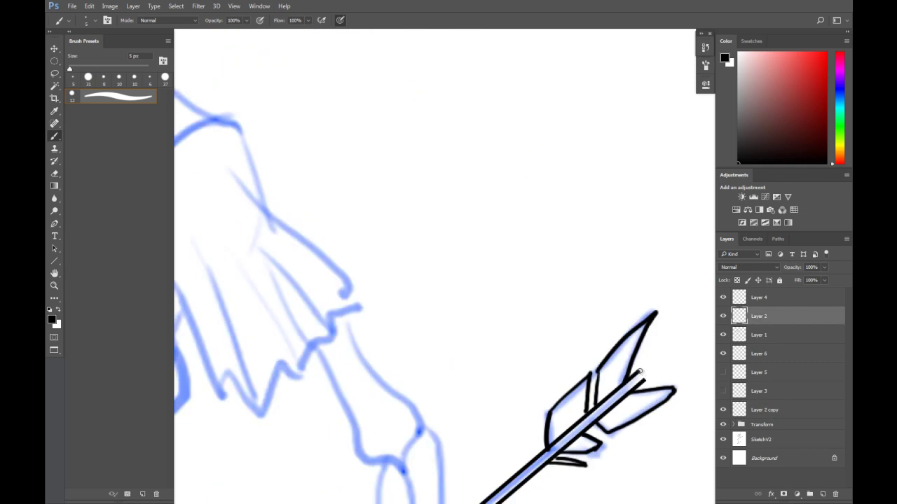
{"action": "scroll", "coordinate": [562, 332], "scroll_direction": "down", "scroll_amount": 2}
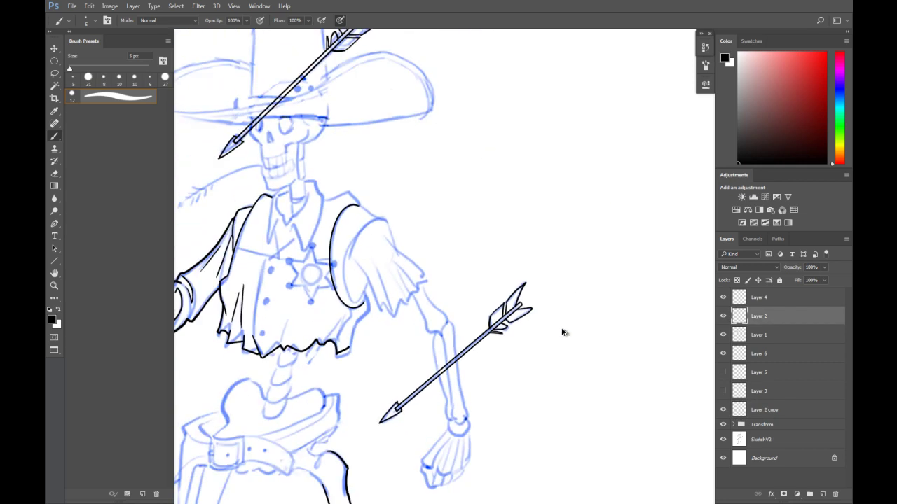
{"action": "scroll", "coordinate": [563, 331], "scroll_direction": "down", "scroll_amount": 1}
{"action": "scroll", "coordinate": [562, 330], "scroll_direction": "down", "scroll_amount": 1}
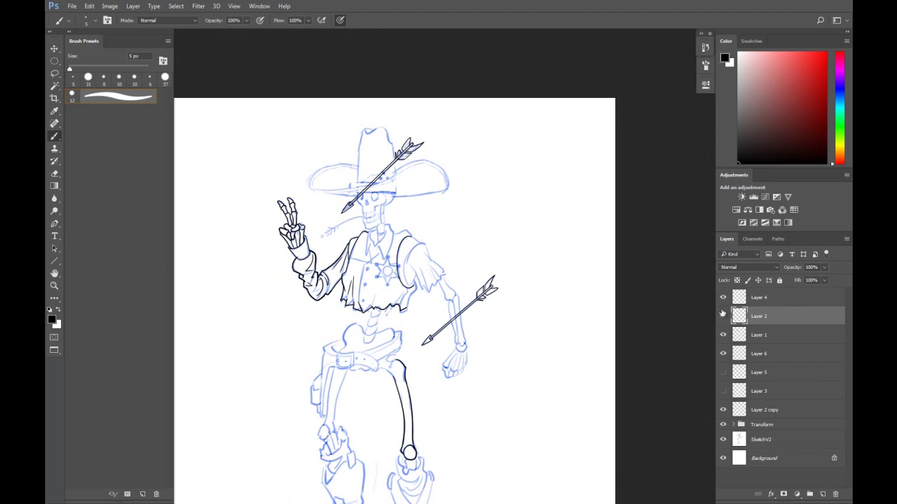
{"action": "left_click", "coordinate": [724, 298]}
{"action": "left_click", "coordinate": [795, 299]}
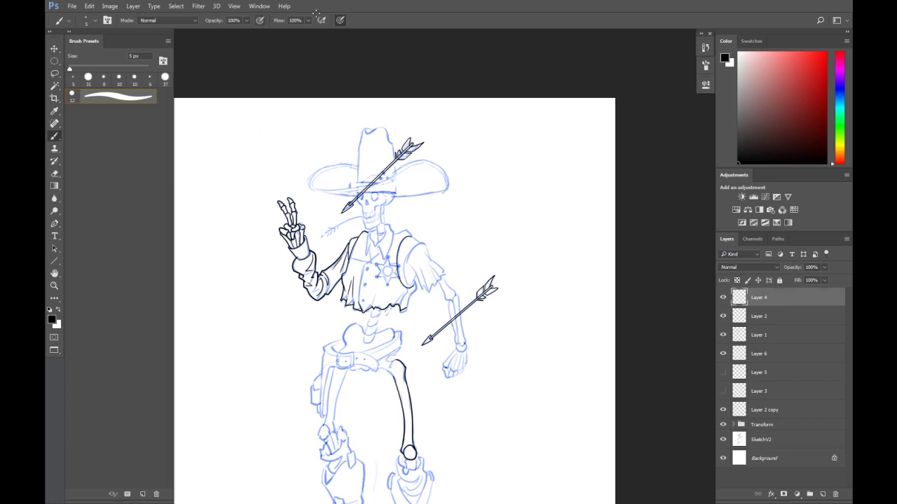
{"action": "left_click", "coordinate": [723, 410]}
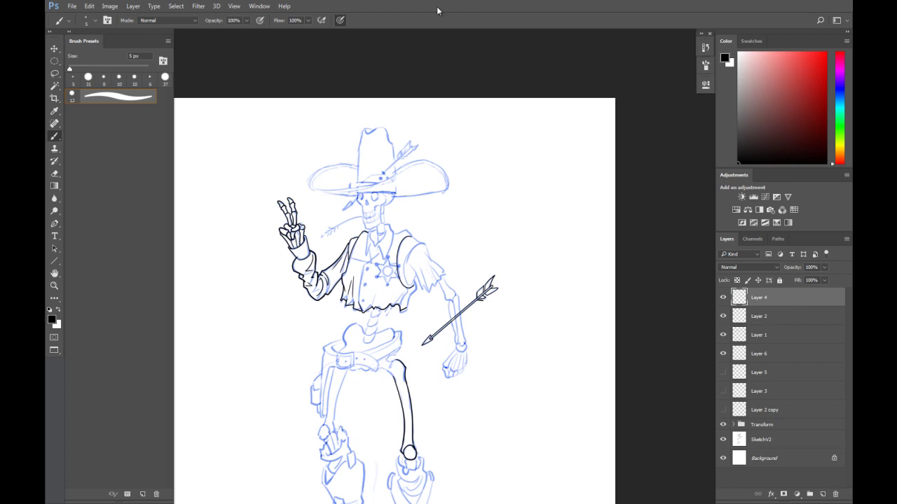
{"action": "scroll", "coordinate": [350, 256], "scroll_direction": "up", "scroll_amount": 2}
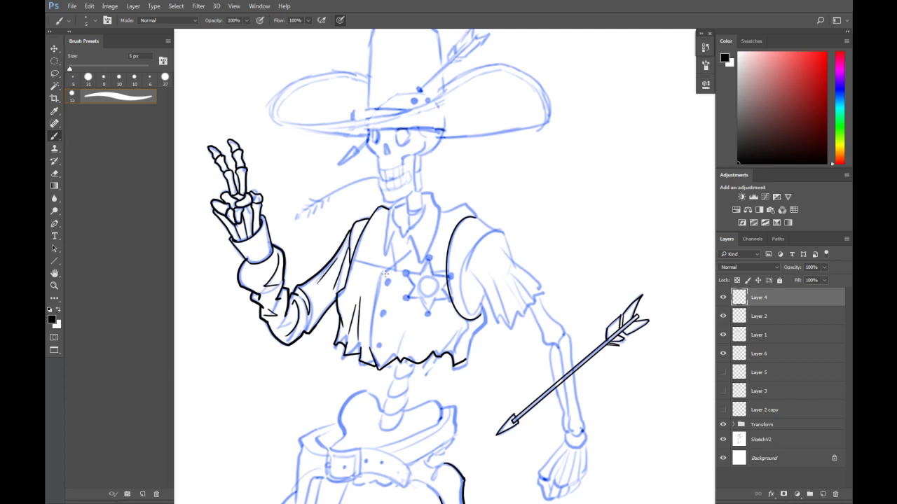
{"action": "scroll", "coordinate": [389, 301], "scroll_direction": "up", "scroll_amount": 1}
{"action": "scroll", "coordinate": [403, 224], "scroll_direction": "up", "scroll_amount": 1}
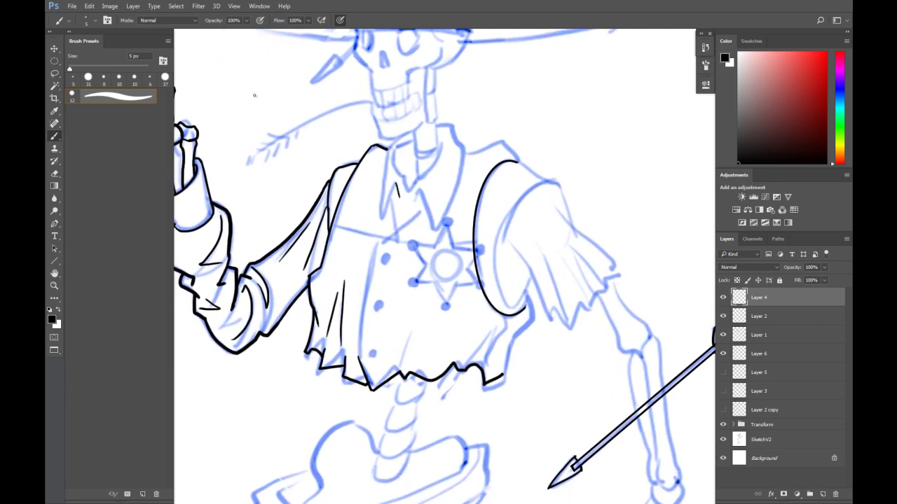
Ink the vest collar's edge lines in black, redrawing misplaced strokes
{"action": "left_click", "coordinate": [98, 23]}
{"action": "left_click_drag", "start_coordinate": [413, 141], "coordinate": [397, 231]}
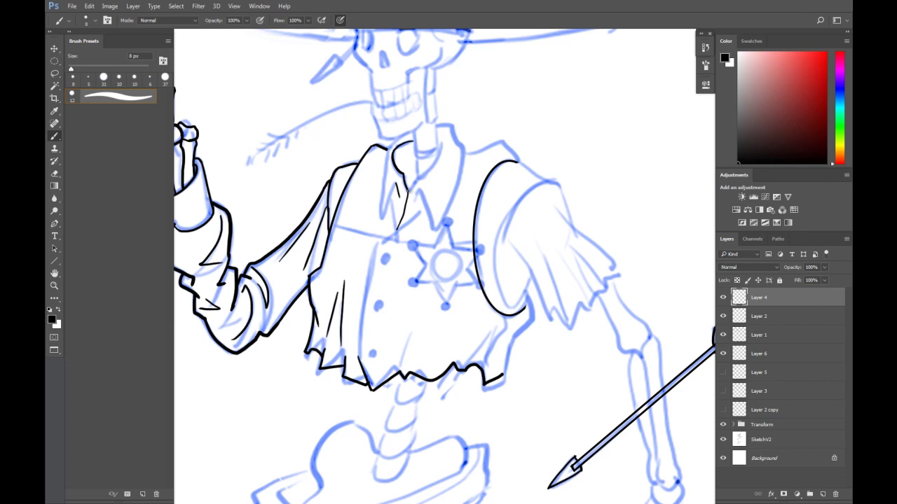
{"action": "key", "text": "ctrl+z"}
{"action": "left_click_drag", "start_coordinate": [408, 190], "coordinate": [396, 232]}
{"action": "key", "text": "ctrl+z"}
{"action": "left_click_drag", "start_coordinate": [408, 191], "coordinate": [396, 231]}
{"action": "left_click_drag", "start_coordinate": [406, 191], "coordinate": [418, 174]}
{"action": "mouse_move", "coordinate": [439, 142]}
{"action": "left_mouse_down"}
{"action": "mouse_move", "coordinate": [418, 178]}
{"action": "mouse_move", "coordinate": [429, 234]}
{"action": "left_mouse_up"}
{"action": "key", "text": "ctrl+z"}
Ink both halves of the collar top and its left edge over the sketch
{"action": "left_click_drag", "start_coordinate": [421, 191], "coordinate": [432, 230]}
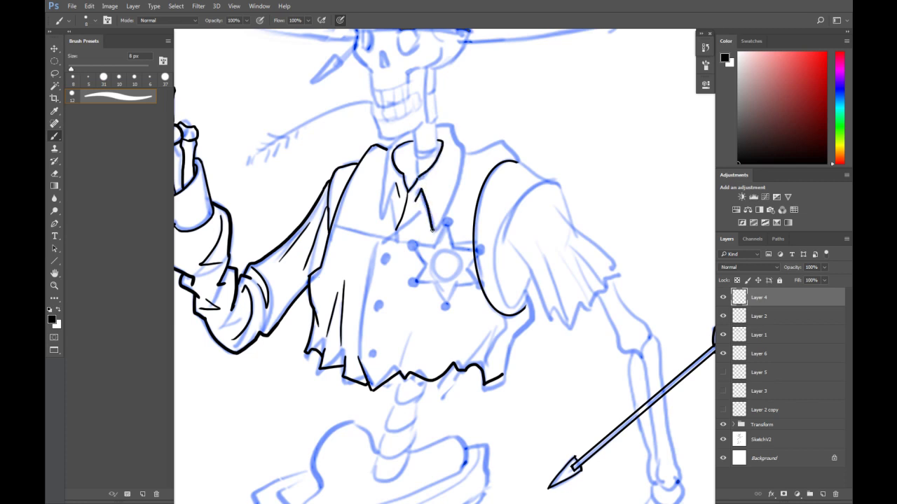
{"action": "mouse_move", "coordinate": [436, 126]}
{"action": "left_mouse_down"}
{"action": "mouse_move", "coordinate": [452, 126]}
{"action": "mouse_move", "coordinate": [459, 152]}
{"action": "mouse_move", "coordinate": [435, 231]}
{"action": "left_mouse_up"}
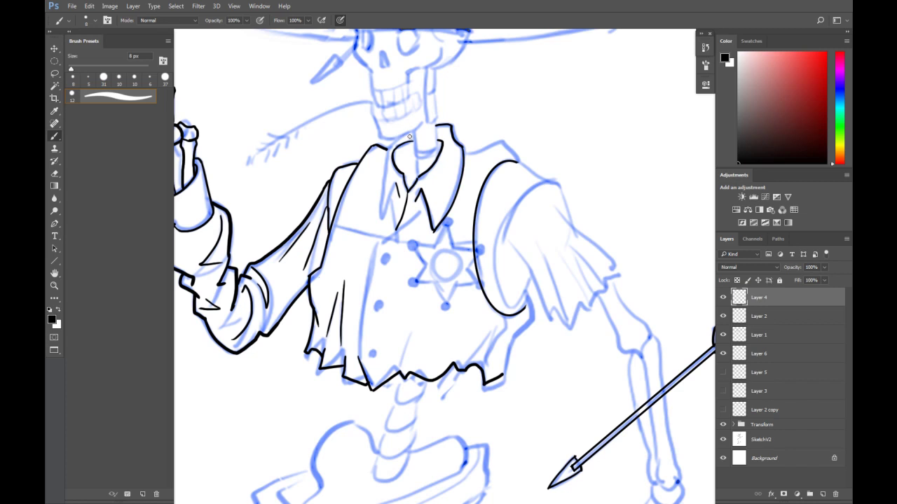
{"action": "mouse_move", "coordinate": [411, 131]}
{"action": "left_mouse_down"}
{"action": "mouse_move", "coordinate": [392, 139]}
{"action": "mouse_move", "coordinate": [376, 219]}
{"action": "left_mouse_up"}
{"action": "left_click_drag", "start_coordinate": [397, 184], "coordinate": [374, 218]}
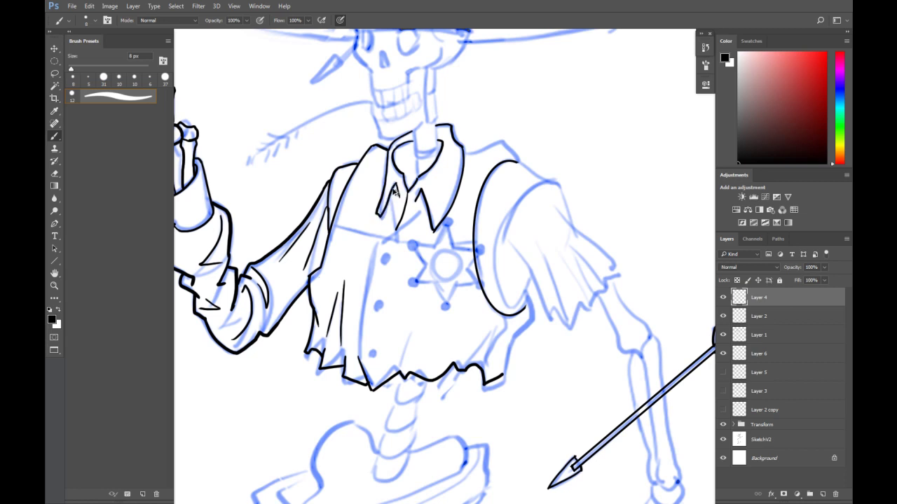
{"action": "left_click_drag", "start_coordinate": [396, 183], "coordinate": [377, 219]}
{"action": "key", "text": "ctrl+z"}
{"action": "mouse_move", "coordinate": [390, 189]}
{"action": "left_mouse_down"}
{"action": "mouse_move", "coordinate": [377, 216]}
{"action": "mouse_move", "coordinate": [395, 231]}
{"action": "left_mouse_up"}
Ink the lapel line below the collar and extend the shoulder and arm outline rightward
{"action": "left_click_drag", "start_coordinate": [431, 225], "coordinate": [375, 244]}
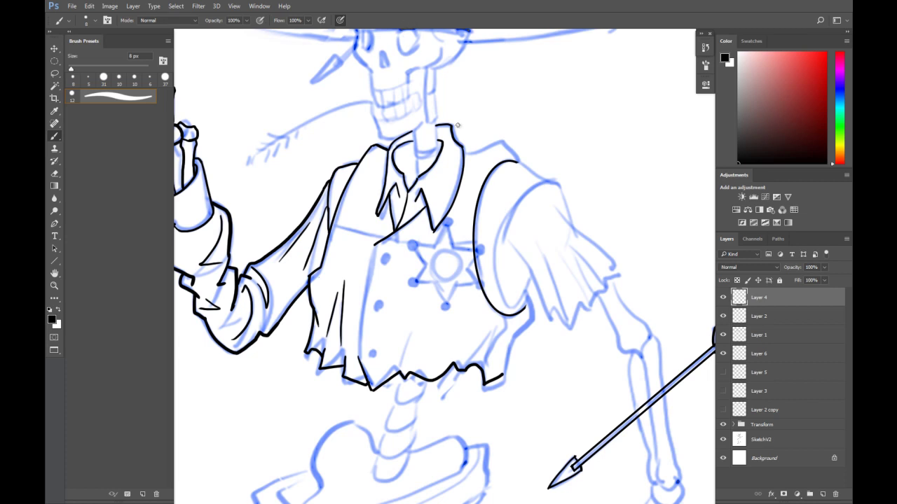
{"action": "mouse_move", "coordinate": [535, 91]}
{"action": "left_mouse_down"}
{"action": "mouse_move", "coordinate": [486, 91]}
{"action": "mouse_move", "coordinate": [495, 74]}
{"action": "left_mouse_up"}
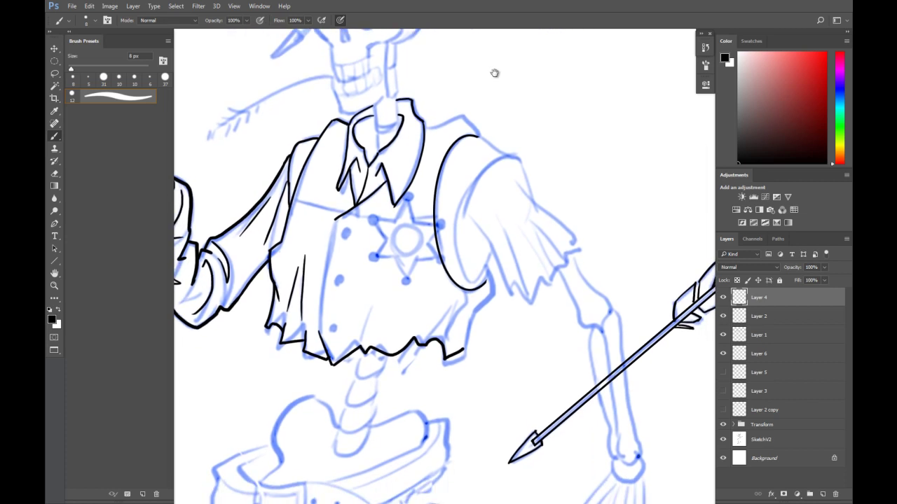
{"action": "mouse_move", "coordinate": [478, 137]}
{"action": "left_mouse_down"}
{"action": "mouse_move", "coordinate": [517, 154]}
{"action": "mouse_move", "coordinate": [534, 198]}
{"action": "left_mouse_up"}
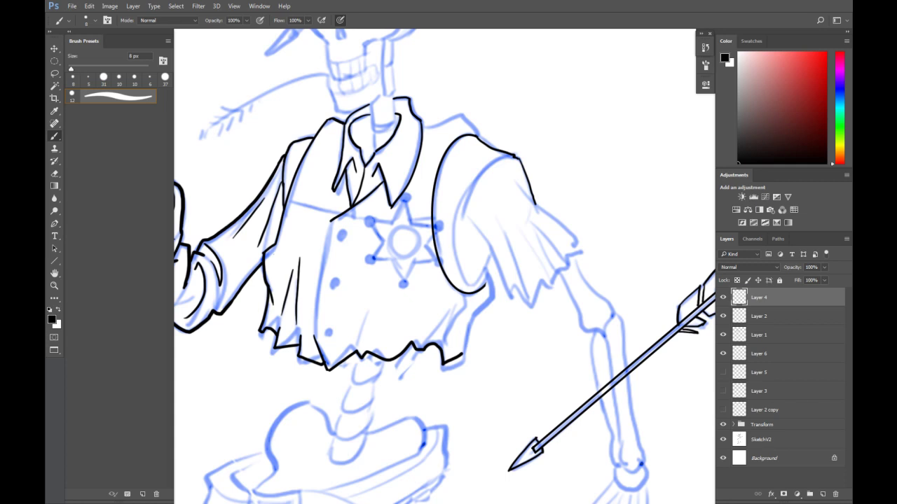
{"action": "key", "text": "l"}
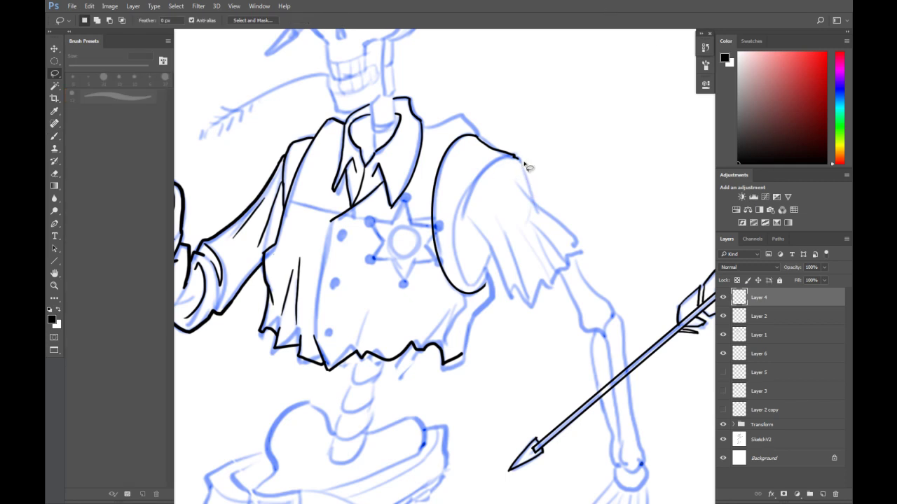
Ink the right sleeve's outer edge in black, redoing the stroke until it is clean
{"action": "key", "text": "b"}
{"action": "left_click_drag", "start_coordinate": [518, 159], "coordinate": [536, 206]}
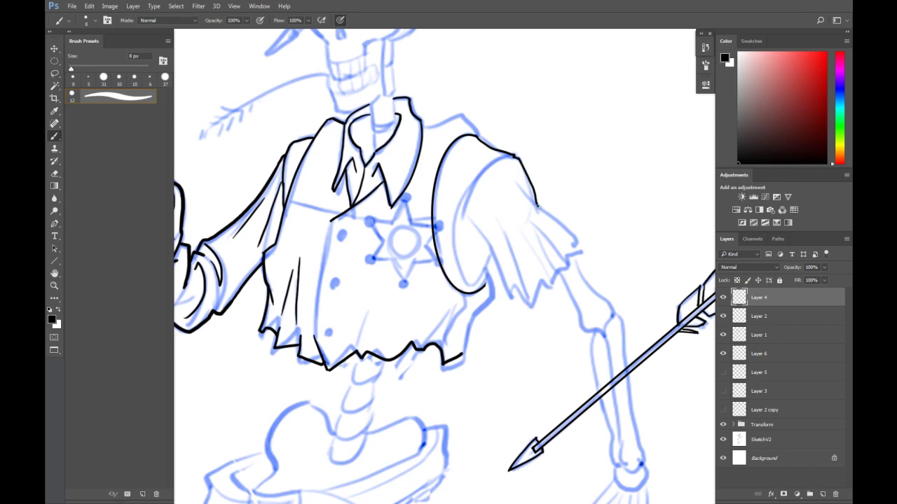
{"action": "key", "text": "ctrl+z"}
{"action": "mouse_move", "coordinate": [517, 154]}
{"action": "left_mouse_down"}
{"action": "mouse_move", "coordinate": [535, 203]}
{"action": "mouse_move", "coordinate": [575, 232]}
{"action": "left_mouse_up"}
{"action": "key", "text": "ctrl+z"}
{"action": "left_click_drag", "start_coordinate": [521, 186], "coordinate": [573, 239]}
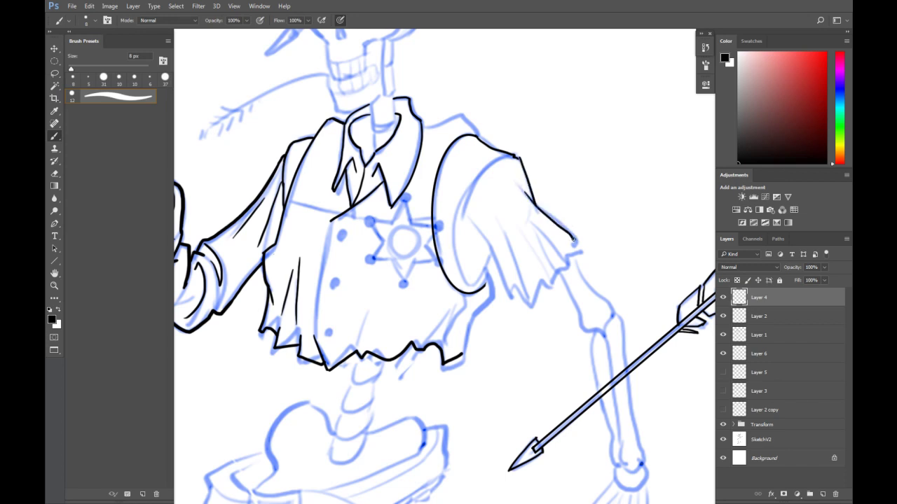
{"action": "key", "text": "ctrl+z"}
{"action": "left_click_drag", "start_coordinate": [522, 191], "coordinate": [580, 245]}
{"action": "key", "text": "ctrl+z"}
{"action": "left_click_drag", "start_coordinate": [521, 187], "coordinate": [586, 249]}
{"action": "key", "text": "ctrl+z"}
{"action": "left_click_drag", "start_coordinate": [522, 189], "coordinate": [583, 248]}
{"action": "key", "text": "ctrl+z"}
{"action": "mouse_move", "coordinate": [521, 188]}
{"action": "left_mouse_down"}
{"action": "mouse_move", "coordinate": [583, 248]}
{"action": "mouse_move", "coordinate": [543, 283]}
{"action": "left_mouse_up"}
Add fold lines and a long line running down the right sleeve
{"action": "left_click_drag", "start_coordinate": [531, 218], "coordinate": [563, 260]}
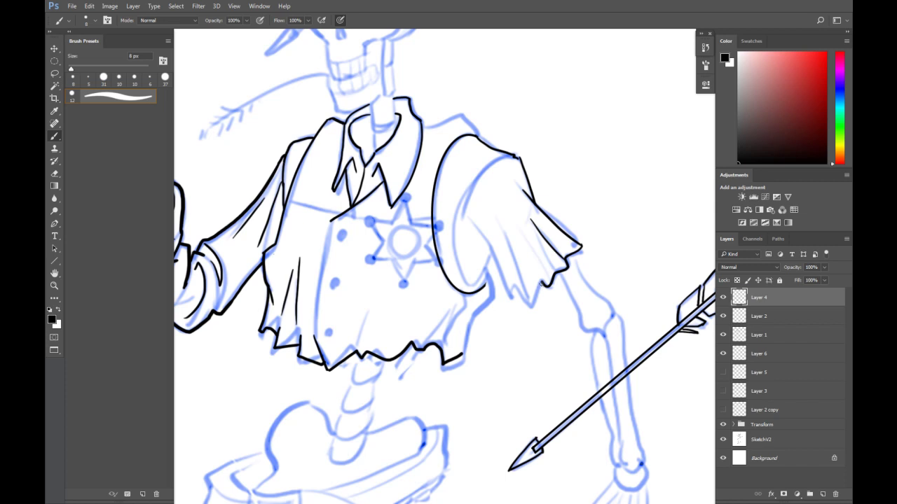
{"action": "mouse_move", "coordinate": [543, 284]}
{"action": "left_mouse_down"}
{"action": "mouse_move", "coordinate": [529, 308]}
{"action": "mouse_move", "coordinate": [517, 308]}
{"action": "mouse_move", "coordinate": [514, 287]}
{"action": "left_mouse_up"}
{"action": "key", "text": "ctrl+z"}
{"action": "left_click_drag", "start_coordinate": [473, 222], "coordinate": [515, 303]}
{"action": "key", "text": "ctrl+z"}
{"action": "left_click_drag", "start_coordinate": [473, 223], "coordinate": [515, 303]}
{"action": "key", "text": "ctrl+z"}
{"action": "left_click_drag", "start_coordinate": [475, 221], "coordinate": [516, 302]}
{"action": "left_click_drag", "start_coordinate": [501, 239], "coordinate": [533, 306]}
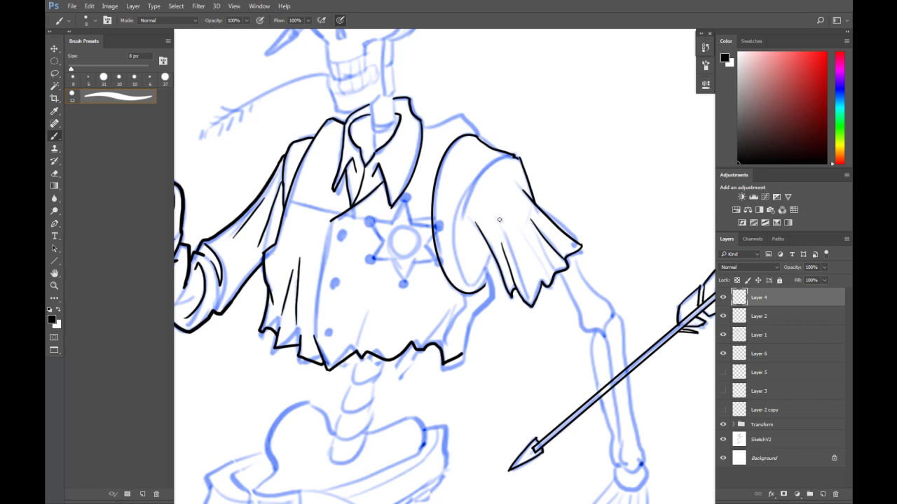
Draw the looped fold strokes, the ragged cuff edge and the collar's right edge
{"action": "left_click_drag", "start_coordinate": [527, 241], "coordinate": [550, 274]}
{"action": "mouse_move", "coordinate": [521, 223]}
{"action": "left_mouse_down"}
{"action": "mouse_move", "coordinate": [550, 268]}
{"action": "mouse_move", "coordinate": [519, 225]}
{"action": "left_mouse_up"}
{"action": "key", "text": "ctrl+z"}
{"action": "key", "text": "ctrl+z"}
{"action": "key", "text": "ctrl+z"}
{"action": "mouse_move", "coordinate": [520, 226]}
{"action": "left_mouse_down"}
{"action": "mouse_move", "coordinate": [548, 271]}
{"action": "mouse_move", "coordinate": [520, 226]}
{"action": "left_mouse_up"}
{"action": "key", "text": "ctrl+z"}
{"action": "key", "text": "ctrl+z"}
{"action": "left_click_drag", "start_coordinate": [520, 225], "coordinate": [551, 271]}
{"action": "mouse_move", "coordinate": [489, 276]}
{"action": "left_mouse_down"}
{"action": "mouse_move", "coordinate": [456, 333]}
{"action": "mouse_move", "coordinate": [462, 358]}
{"action": "left_mouse_up"}
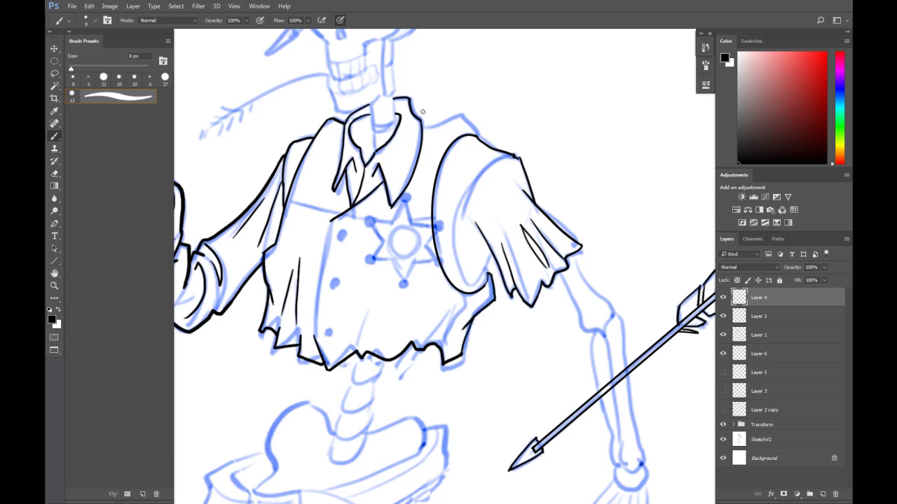
{"action": "left_click_drag", "start_coordinate": [411, 112], "coordinate": [414, 143]}
Ink the sleeve's inner curve from the top, extended by a short curve
{"action": "left_click_drag", "start_coordinate": [515, 157], "coordinate": [459, 270]}
{"action": "key", "text": "ctrl+z"}
{"action": "left_click_drag", "start_coordinate": [516, 157], "coordinate": [456, 270]}
{"action": "key", "text": "ctrl+z"}
{"action": "left_click_drag", "start_coordinate": [515, 155], "coordinate": [459, 231]}
{"action": "key", "text": "ctrl+z"}
{"action": "left_click_drag", "start_coordinate": [517, 154], "coordinate": [477, 208]}
{"action": "key", "text": "ctrl+z"}
{"action": "left_click_drag", "start_coordinate": [517, 156], "coordinate": [479, 218]}
{"action": "key", "text": "ctrl+z"}
{"action": "left_click_drag", "start_coordinate": [517, 156], "coordinate": [477, 222]}
{"action": "key", "text": "ctrl+z"}
{"action": "left_click_drag", "start_coordinate": [517, 156], "coordinate": [478, 222]}
{"action": "key", "text": "ctrl+z"}
{"action": "left_click_drag", "start_coordinate": [516, 157], "coordinate": [479, 228]}
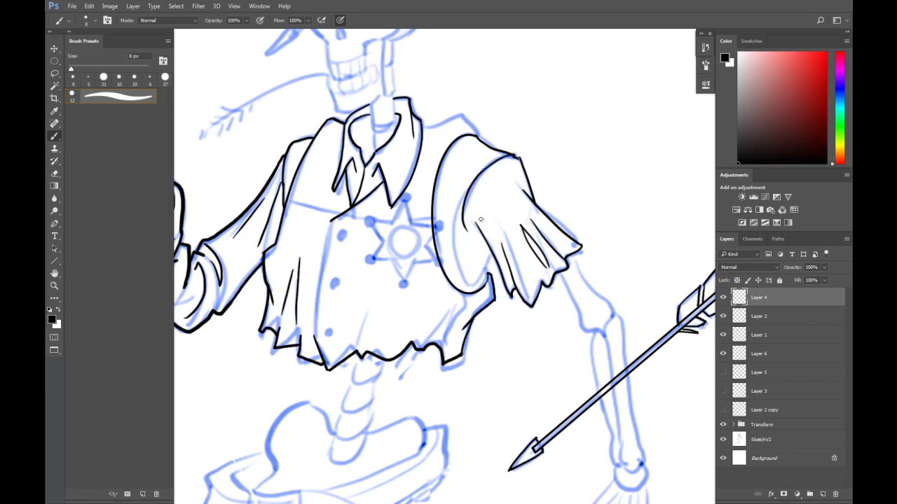
{"action": "left_click_drag", "start_coordinate": [466, 229], "coordinate": [478, 234]}
Add an inner sleeve line toward the cuff, shoulder hatch lines and a cuff stroke
{"action": "left_click_drag", "start_coordinate": [488, 152], "coordinate": [460, 270]}
{"action": "key", "text": "ctrl+z"}
{"action": "left_click_drag", "start_coordinate": [477, 157], "coordinate": [457, 259]}
{"action": "left_click_drag", "start_coordinate": [482, 149], "coordinate": [435, 214]}
{"action": "key", "text": "ctrl+z"}
{"action": "left_click_drag", "start_coordinate": [484, 148], "coordinate": [440, 191]}
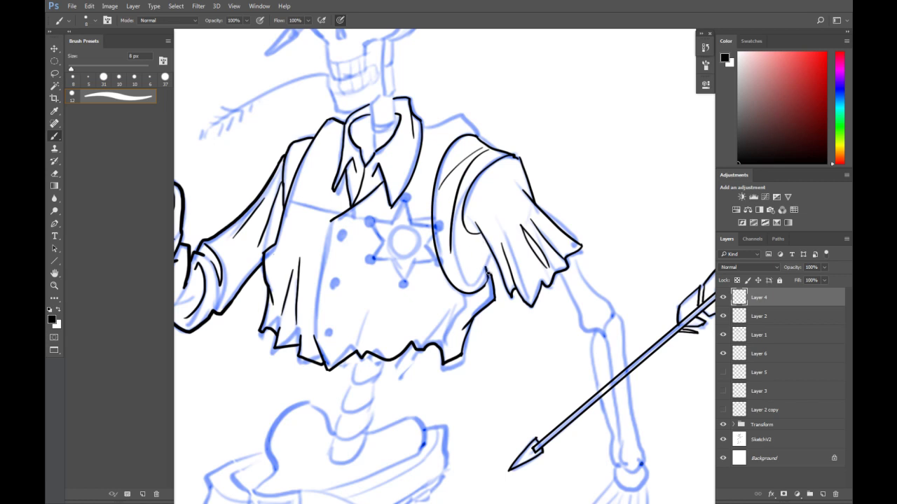
{"action": "left_click_drag", "start_coordinate": [490, 251], "coordinate": [478, 273]}
{"action": "left_click_drag", "start_coordinate": [377, 198], "coordinate": [408, 174]}
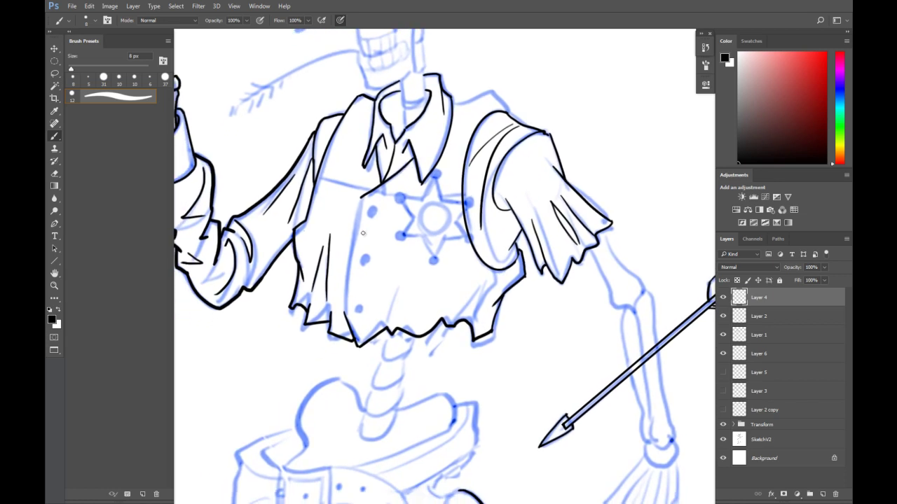
Ink the vest's left placket edge, erasing and redrawing stray ink
{"action": "left_click_drag", "start_coordinate": [364, 203], "coordinate": [342, 307]}
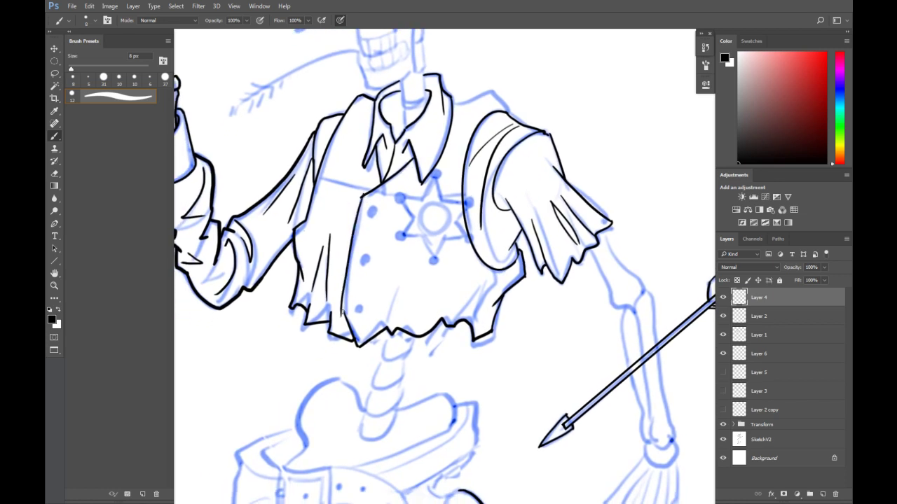
{"action": "key", "text": "e"}
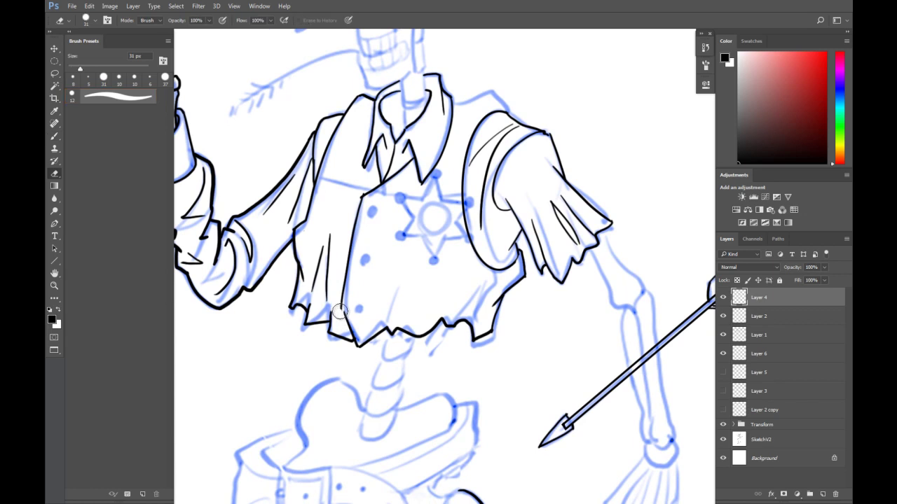
{"action": "key", "text": "b"}
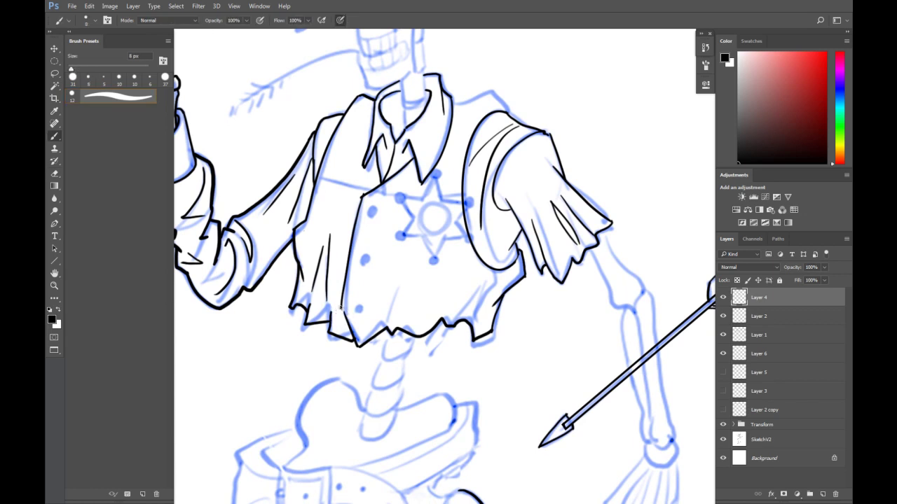
{"action": "key", "text": "e"}
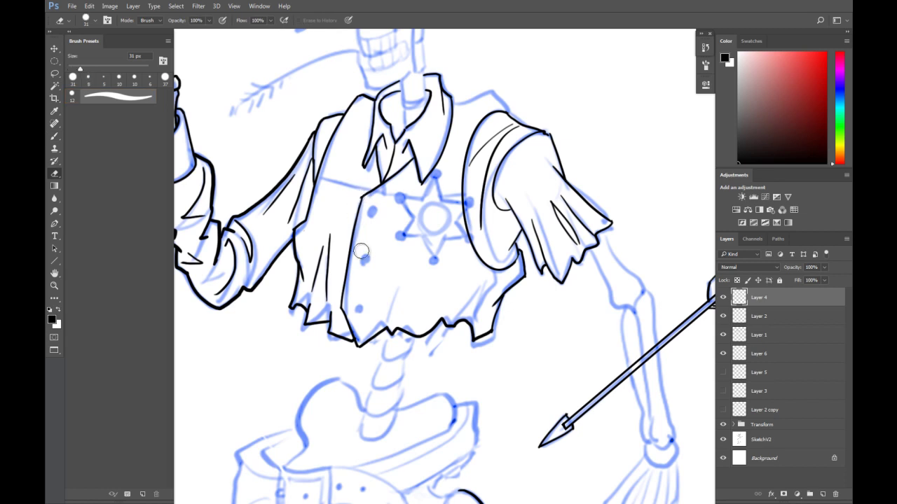
{"action": "key", "text": "b"}
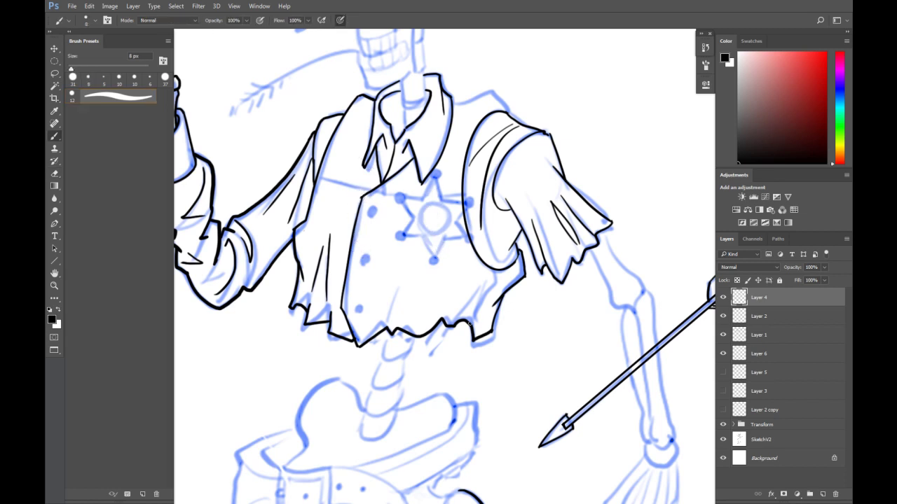
Ink the vest's shoulder line, then zoom out to the whole upper figure
{"action": "scroll", "coordinate": [469, 324], "scroll_direction": "down", "scroll_amount": 1}
{"action": "scroll", "coordinate": [466, 140], "scroll_direction": "up", "scroll_amount": 1}
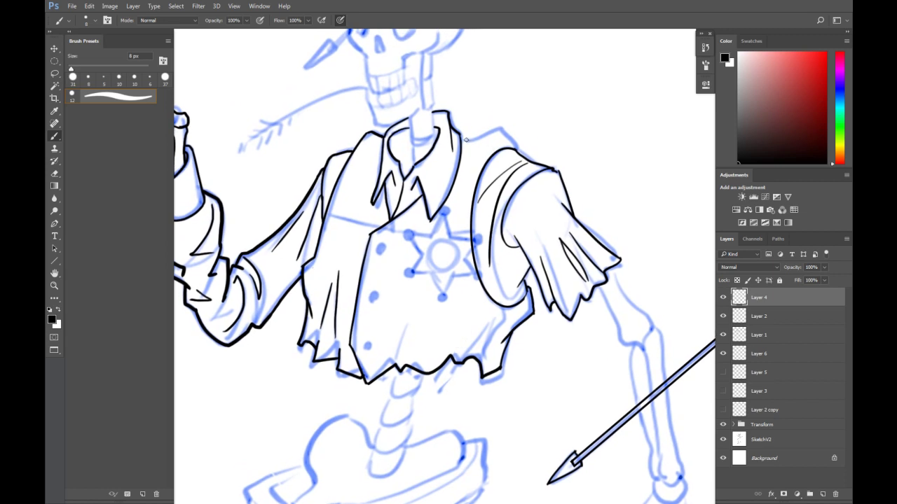
{"action": "mouse_move", "coordinate": [463, 138]}
{"action": "left_mouse_down"}
{"action": "mouse_move", "coordinate": [514, 135]}
{"action": "mouse_move", "coordinate": [524, 153]}
{"action": "left_mouse_up"}
{"action": "scroll", "coordinate": [620, 102], "scroll_direction": "down", "scroll_amount": 1}
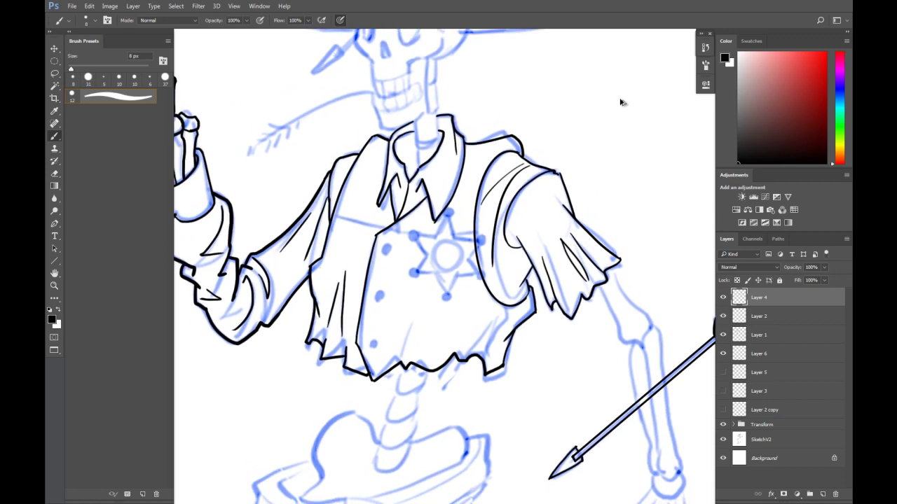
{"action": "key", "text": "ctrl+minus"}
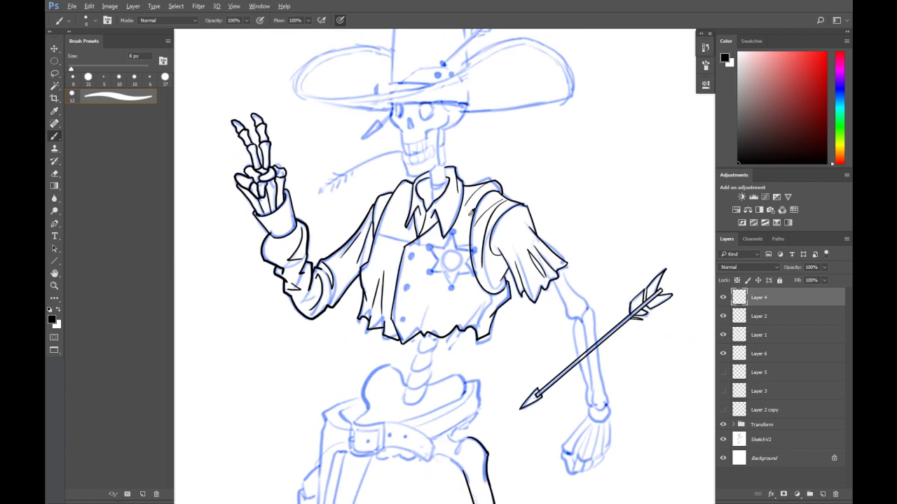
Add a thin vest line, zoom in on the right arm and ink the upper arm bone
{"action": "left_click_drag", "start_coordinate": [493, 183], "coordinate": [467, 225]}
{"action": "scroll", "coordinate": [595, 306], "scroll_direction": "up", "scroll_amount": 3}
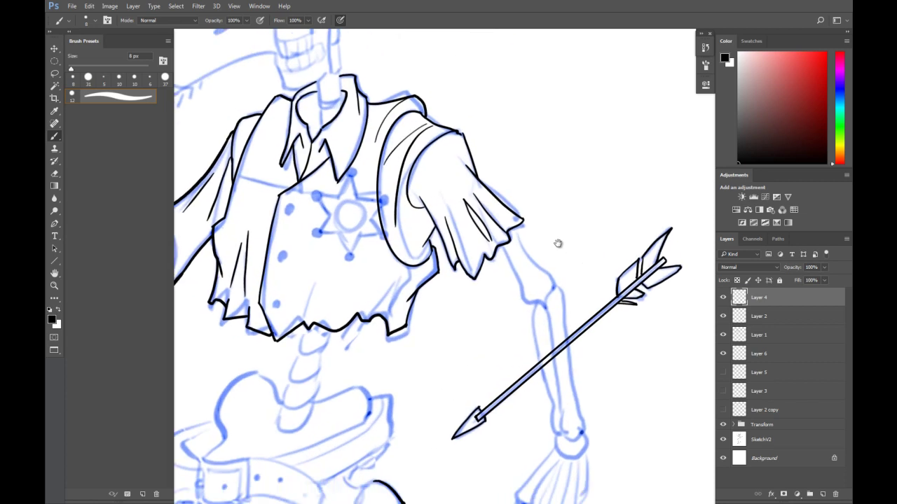
{"action": "left_click_drag", "start_coordinate": [559, 243], "coordinate": [502, 160]}
{"action": "left_click_drag", "start_coordinate": [444, 161], "coordinate": [494, 224]}
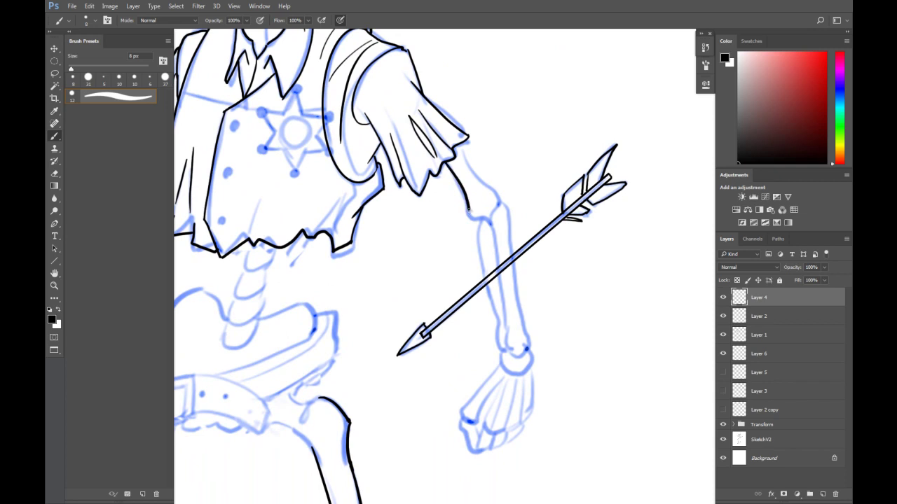
{"action": "left_click_drag", "start_coordinate": [461, 152], "coordinate": [494, 195]}
{"action": "key", "text": "ctrl+z"}
{"action": "mouse_move", "coordinate": [460, 148]}
{"action": "left_mouse_down"}
{"action": "mouse_move", "coordinate": [498, 204]}
{"action": "mouse_move", "coordinate": [536, 348]}
{"action": "left_mouse_up"}
{"action": "key", "text": "ctrl+z"}
{"action": "mouse_move", "coordinate": [491, 225]}
{"action": "left_mouse_down"}
{"action": "mouse_move", "coordinate": [505, 204]}
{"action": "mouse_move", "coordinate": [524, 327]}
{"action": "left_mouse_up"}
{"action": "key", "text": "ctrl+z"}
Ink the forearm's right and left edges from elbow down to a rounded wrist
{"action": "left_click_drag", "start_coordinate": [509, 208], "coordinate": [525, 330]}
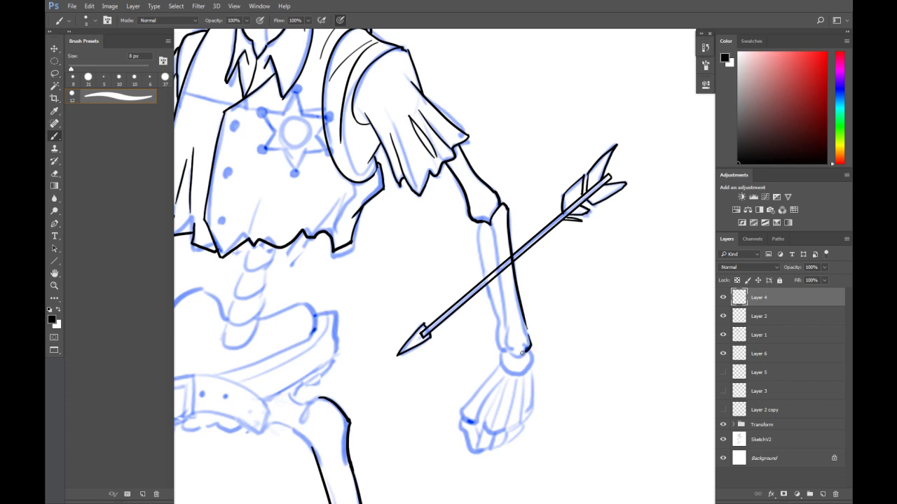
{"action": "left_click_drag", "start_coordinate": [525, 321], "coordinate": [520, 354]}
{"action": "left_click_drag", "start_coordinate": [492, 231], "coordinate": [504, 341]}
{"action": "key", "text": "ctrl+z"}
{"action": "mouse_move", "coordinate": [491, 229]}
{"action": "left_mouse_down"}
{"action": "mouse_move", "coordinate": [508, 346]}
{"action": "mouse_move", "coordinate": [526, 353]}
{"action": "left_mouse_up"}
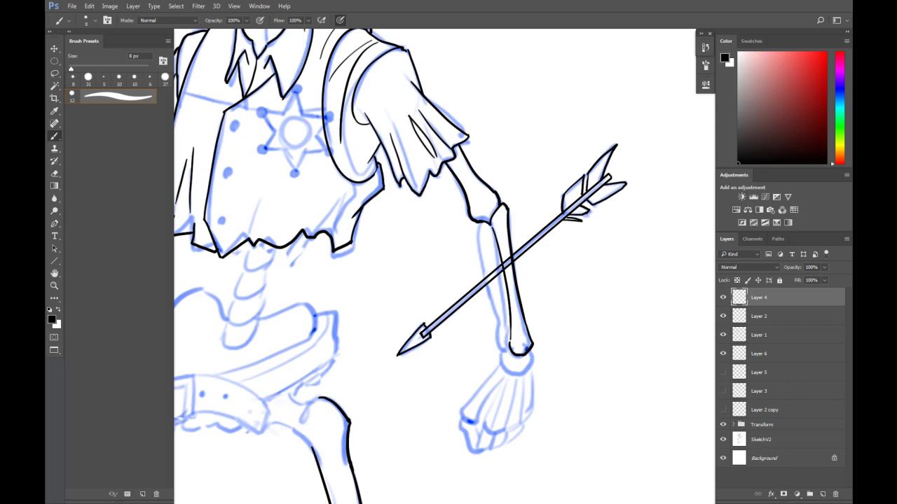
{"action": "mouse_move", "coordinate": [483, 223]}
{"action": "left_mouse_down"}
{"action": "mouse_move", "coordinate": [475, 227]}
{"action": "mouse_move", "coordinate": [496, 316]}
{"action": "left_mouse_up"}
{"action": "key", "text": "ctrl+z"}
{"action": "left_click_drag", "start_coordinate": [476, 237], "coordinate": [499, 319]}
{"action": "key", "text": "ctrl+z"}
{"action": "left_click_drag", "start_coordinate": [476, 239], "coordinate": [502, 333]}
{"action": "key", "text": "ctrl+z"}
{"action": "left_click_drag", "start_coordinate": [481, 247], "coordinate": [506, 339]}
{"action": "key", "text": "ctrl+z"}
{"action": "left_click_drag", "start_coordinate": [484, 250], "coordinate": [497, 347]}
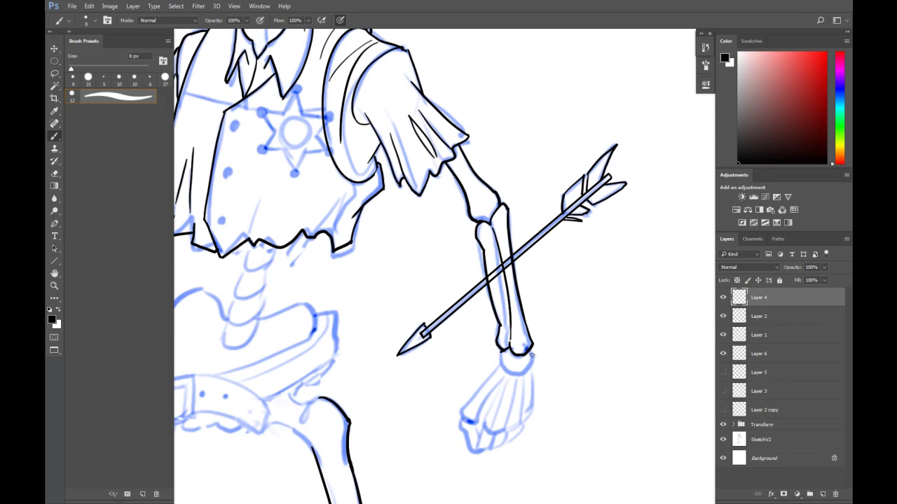
{"action": "mouse_move", "coordinate": [522, 356]}
{"action": "left_mouse_down"}
{"action": "mouse_move", "coordinate": [510, 350]}
{"action": "mouse_move", "coordinate": [502, 366]}
{"action": "mouse_move", "coordinate": [531, 367]}
{"action": "mouse_move", "coordinate": [534, 250]}
{"action": "left_mouse_up"}
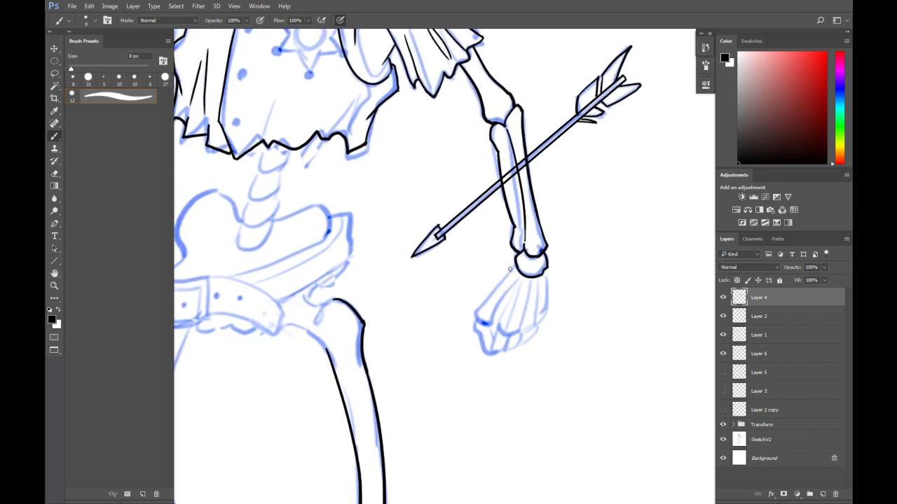
Trace the wrist and the dangling hand's finger bones down to their rounded tips
{"action": "mouse_move", "coordinate": [508, 267]}
{"action": "left_mouse_down"}
{"action": "mouse_move", "coordinate": [481, 309]}
{"action": "mouse_move", "coordinate": [495, 325]}
{"action": "mouse_move", "coordinate": [521, 279]}
{"action": "left_mouse_up"}
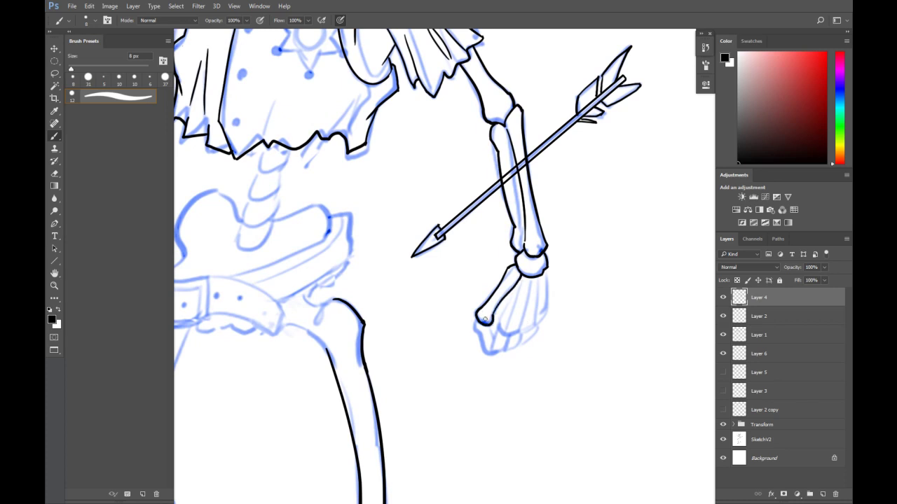
{"action": "left_click_drag", "start_coordinate": [474, 321], "coordinate": [475, 332]}
{"action": "left_click_drag", "start_coordinate": [513, 289], "coordinate": [502, 333]}
{"action": "left_click_drag", "start_coordinate": [531, 279], "coordinate": [505, 338]}
{"action": "left_click_drag", "start_coordinate": [529, 286], "coordinate": [507, 336]}
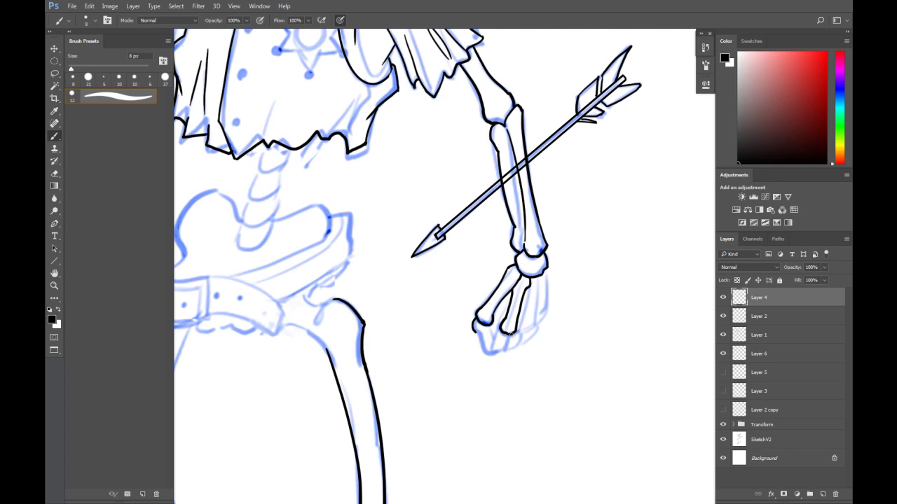
{"action": "mouse_move", "coordinate": [512, 340]}
{"action": "left_mouse_down"}
{"action": "mouse_move", "coordinate": [498, 352]}
{"action": "mouse_move", "coordinate": [482, 345]}
{"action": "mouse_move", "coordinate": [499, 348]}
{"action": "left_mouse_up"}
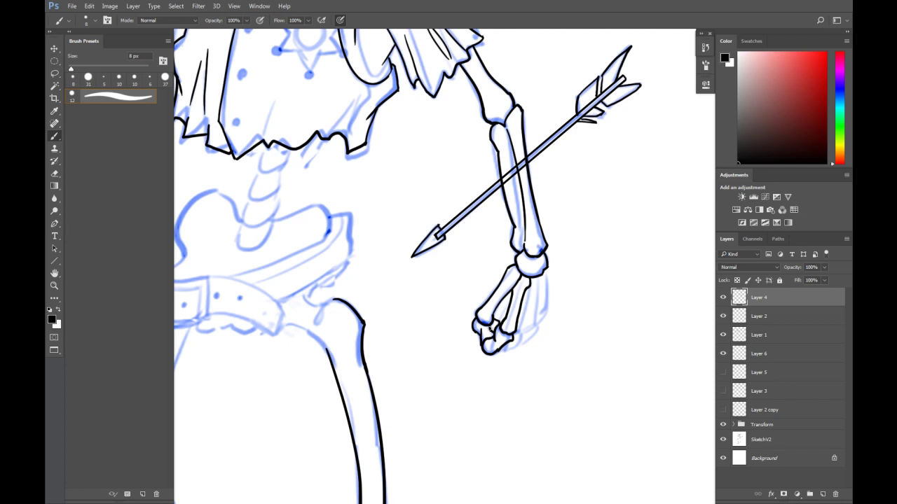
Ink the finger bones and fingertips of the lowered hand over the sketch
{"action": "left_click_drag", "start_coordinate": [494, 321], "coordinate": [510, 303]}
{"action": "left_click_drag", "start_coordinate": [535, 284], "coordinate": [510, 332]}
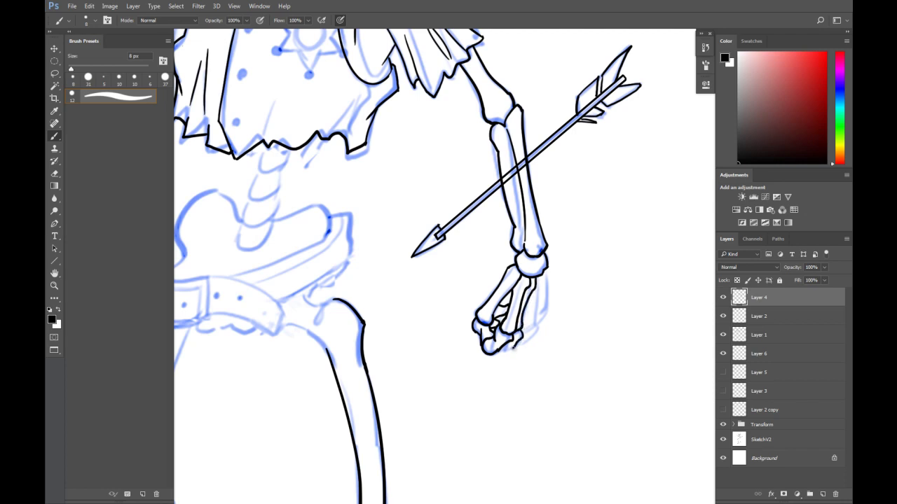
{"action": "mouse_move", "coordinate": [520, 331]}
{"action": "left_mouse_down"}
{"action": "mouse_move", "coordinate": [515, 347]}
{"action": "mouse_move", "coordinate": [500, 352]}
{"action": "left_mouse_up"}
{"action": "left_click_drag", "start_coordinate": [540, 285], "coordinate": [534, 322]}
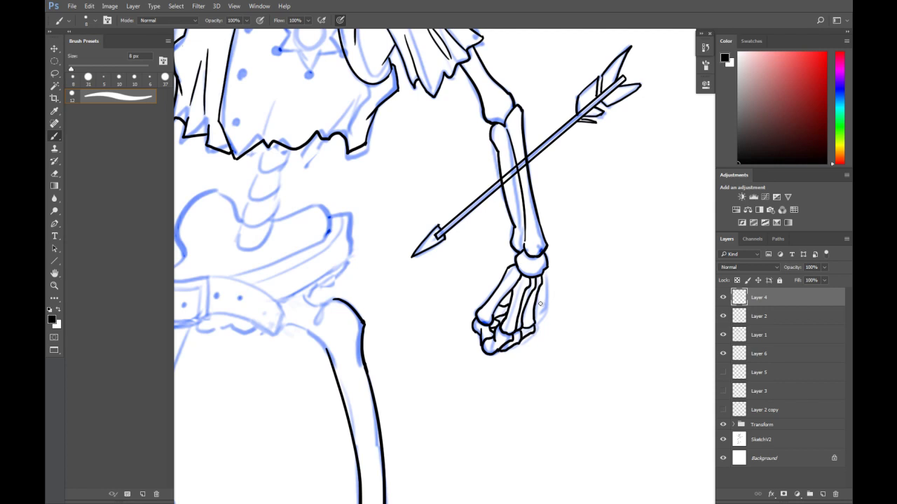
{"action": "left_click_drag", "start_coordinate": [535, 330], "coordinate": [521, 345]}
{"action": "left_click_drag", "start_coordinate": [547, 273], "coordinate": [534, 331]}
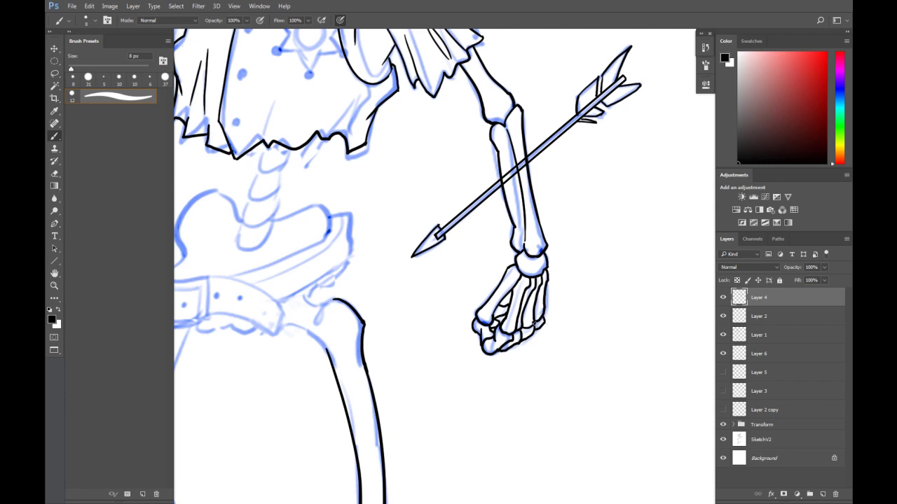
Set the eraser to 8 px, return to the Brush, and move the view toward the torso
{"action": "key", "text": "e"}
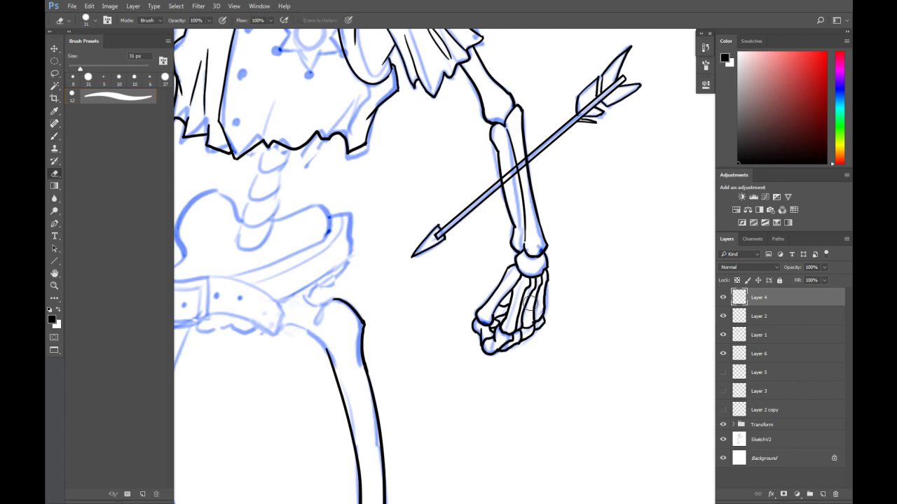
{"action": "left_click_drag", "start_coordinate": [537, 301], "coordinate": [530, 309]}
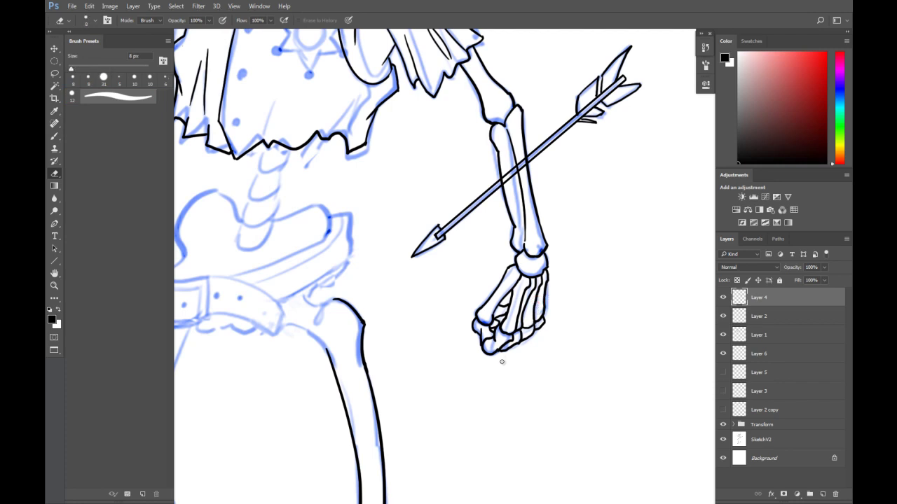
{"action": "key", "text": "b"}
{"action": "left_click_drag", "start_coordinate": [411, 192], "coordinate": [563, 226]}
Center the view on the skull, toggle Layer 4's visibility, and add empty Layer 7
{"action": "key", "text": "ctrl+minus"}
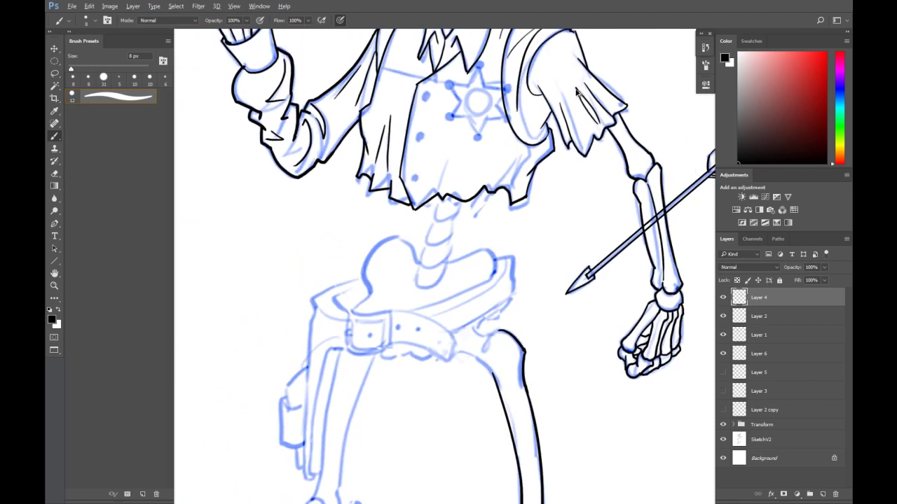
{"action": "left_click_drag", "start_coordinate": [512, 137], "coordinate": [544, 221]}
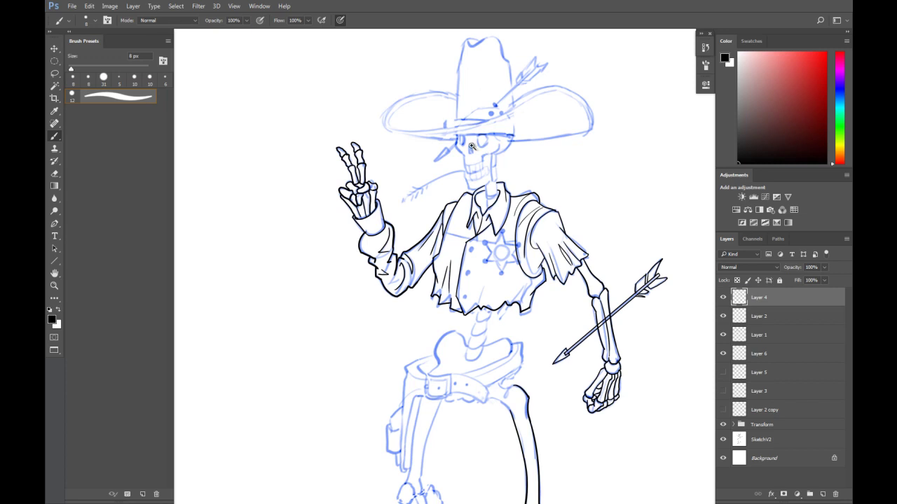
{"action": "scroll", "coordinate": [476, 147], "scroll_direction": "up", "scroll_amount": 1}
{"action": "scroll", "coordinate": [468, 145], "scroll_direction": "up", "scroll_amount": 1}
{"action": "left_click_drag", "start_coordinate": [467, 145], "coordinate": [459, 158]}
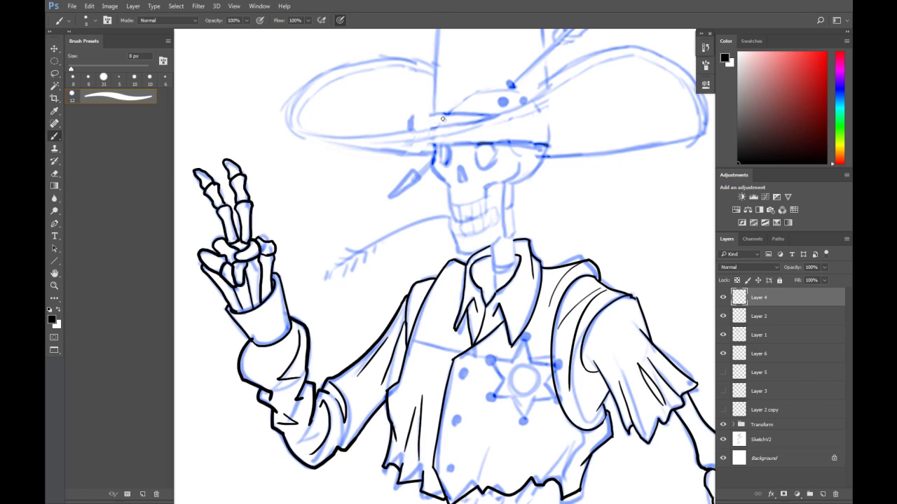
{"action": "left_click", "coordinate": [723, 298]}
{"action": "left_click", "coordinate": [822, 494]}
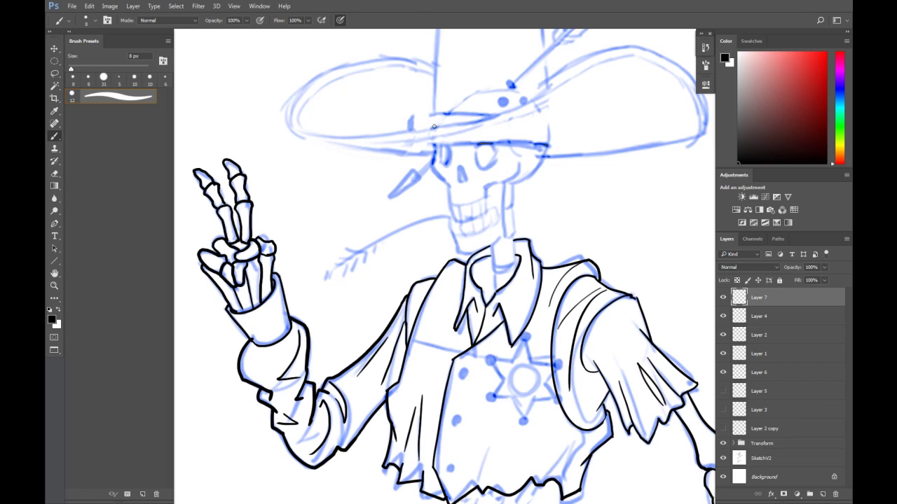
Ink the cranium's left side and top arc, undoing and retrying strokes
{"action": "mouse_move", "coordinate": [453, 109]}
{"action": "left_mouse_down"}
{"action": "mouse_move", "coordinate": [433, 151]}
{"action": "mouse_move", "coordinate": [449, 202]}
{"action": "left_mouse_up"}
{"action": "left_click_drag", "start_coordinate": [440, 140], "coordinate": [449, 163]}
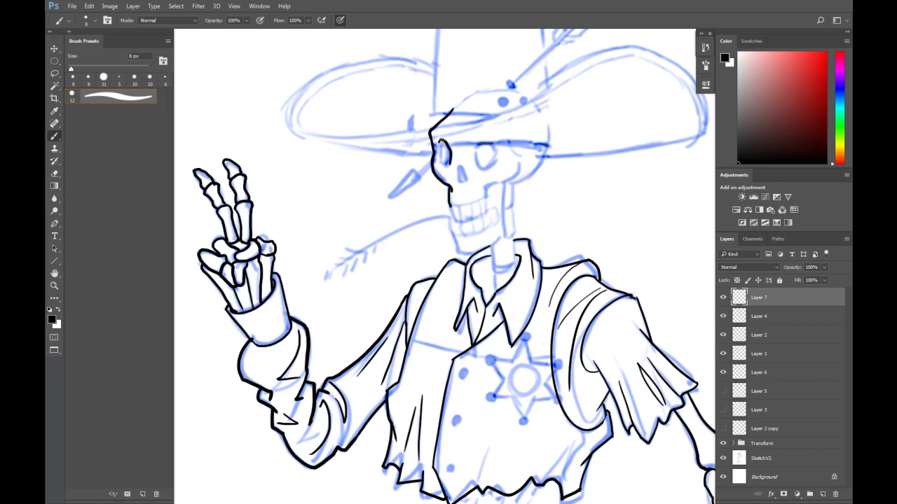
{"action": "key", "text": "ctrl+z"}
{"action": "mouse_move", "coordinate": [452, 110]}
{"action": "left_mouse_down"}
{"action": "mouse_move", "coordinate": [496, 93]}
{"action": "mouse_move", "coordinate": [522, 102]}
{"action": "left_mouse_up"}
{"action": "key", "text": "ctrl+z"}
{"action": "key", "text": "ctrl+z"}
{"action": "left_click_drag", "start_coordinate": [456, 106], "coordinate": [539, 107]}
Redraw the cranium arc and its right side, retrying strokes with Ctrl+Z
{"action": "key", "text": "ctrl+z"}
{"action": "left_click_drag", "start_coordinate": [451, 111], "coordinate": [538, 109]}
{"action": "key", "text": "ctrl+z"}
{"action": "mouse_move", "coordinate": [451, 110]}
{"action": "left_mouse_down"}
{"action": "mouse_move", "coordinate": [538, 107]}
{"action": "mouse_move", "coordinate": [541, 162]}
{"action": "left_mouse_up"}
{"action": "key", "text": "ctrl+z"}
{"action": "left_click_drag", "start_coordinate": [537, 104], "coordinate": [541, 164]}
{"action": "key", "text": "ctrl+z"}
{"action": "mouse_move", "coordinate": [532, 100]}
{"action": "left_mouse_down"}
{"action": "mouse_move", "coordinate": [539, 174]}
{"action": "mouse_move", "coordinate": [507, 184]}
{"action": "mouse_move", "coordinate": [516, 183]}
{"action": "left_mouse_up"}
{"action": "key", "text": "ctrl+z"}
{"action": "key", "text": "ctrl+z"}
{"action": "key", "text": "ctrl+z"}
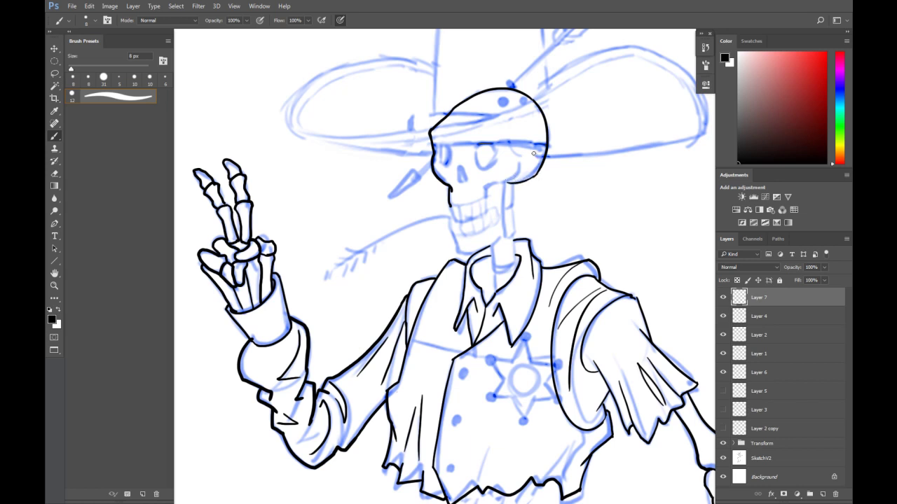
Ink the jaw and cheek line, brow ridge, neck line and lower jaw extension
{"action": "key", "text": "e"}
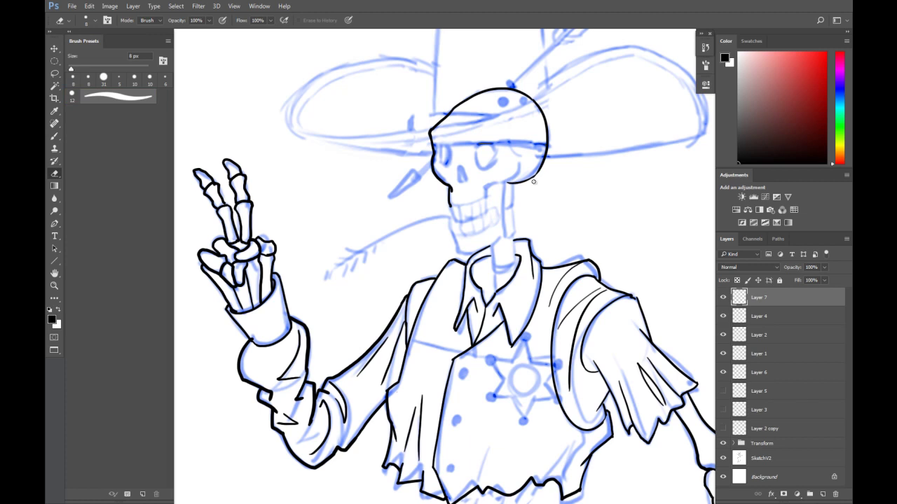
{"action": "key", "text": "b"}
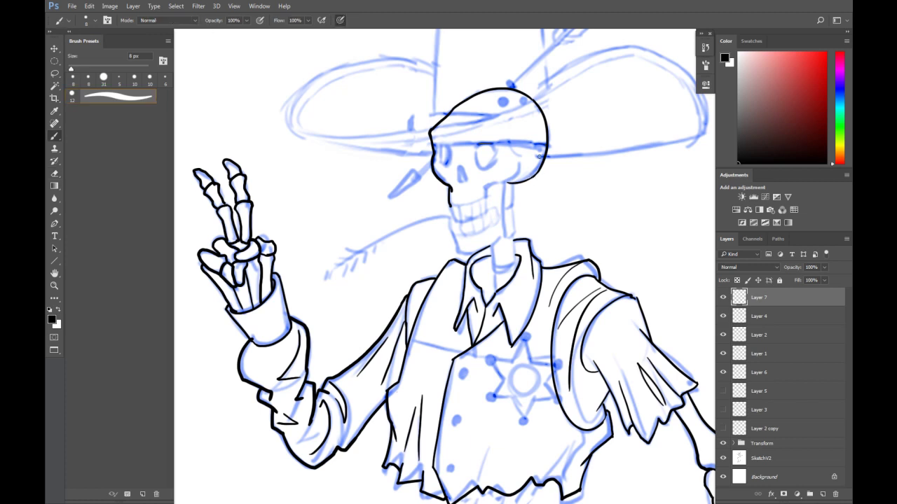
{"action": "mouse_move", "coordinate": [524, 169]}
{"action": "left_mouse_down"}
{"action": "mouse_move", "coordinate": [517, 183]}
{"action": "mouse_move", "coordinate": [484, 193]}
{"action": "mouse_move", "coordinate": [522, 168]}
{"action": "left_mouse_up"}
{"action": "key", "text": "ctrl+alt+z"}
{"action": "key", "text": "ctrl+alt+z"}
{"action": "mouse_move", "coordinate": [514, 120]}
{"action": "left_mouse_down"}
{"action": "mouse_move", "coordinate": [506, 137]}
{"action": "mouse_move", "coordinate": [525, 155]}
{"action": "left_mouse_up"}
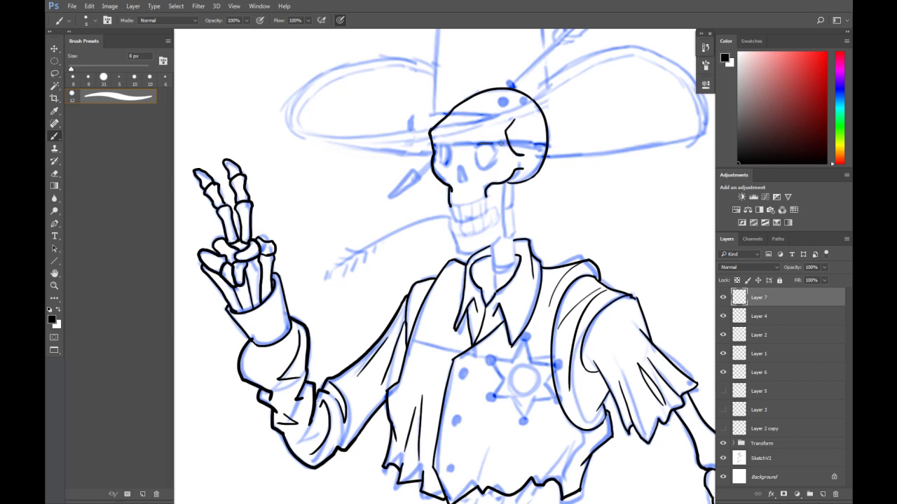
{"action": "left_click_drag", "start_coordinate": [503, 185], "coordinate": [501, 236]}
{"action": "left_click_drag", "start_coordinate": [450, 205], "coordinate": [464, 256]}
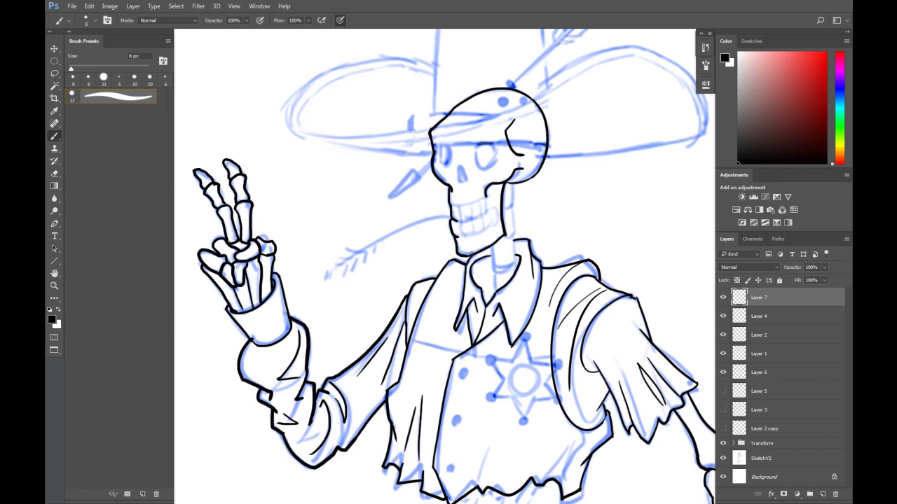
{"action": "key", "text": "e"}
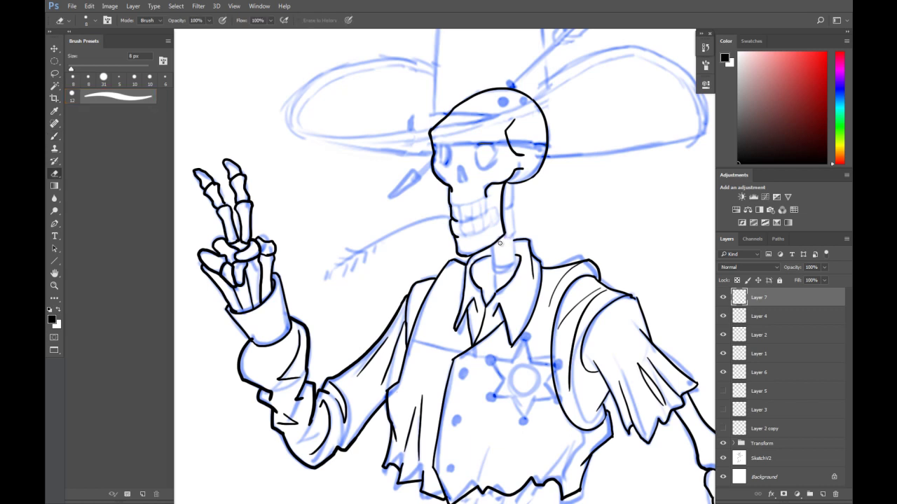
{"action": "key", "text": "b"}
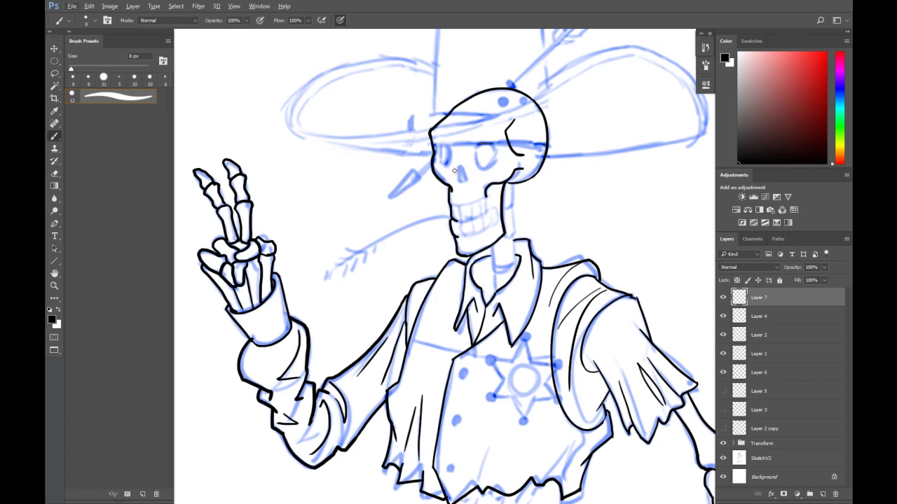
Shrink the brush to 8 px and ink the skull's nose and both eye sockets
{"action": "key", "text": "bracketleft"}
{"action": "left_click_drag", "start_coordinate": [456, 166], "coordinate": [459, 181]}
{"action": "left_click_drag", "start_coordinate": [440, 141], "coordinate": [449, 153]}
{"action": "left_click_drag", "start_coordinate": [441, 140], "coordinate": [439, 163]}
{"action": "mouse_move", "coordinate": [480, 140]}
{"action": "left_mouse_down"}
{"action": "mouse_move", "coordinate": [481, 170]}
{"action": "mouse_move", "coordinate": [502, 146]}
{"action": "mouse_move", "coordinate": [496, 153]}
{"action": "left_mouse_up"}
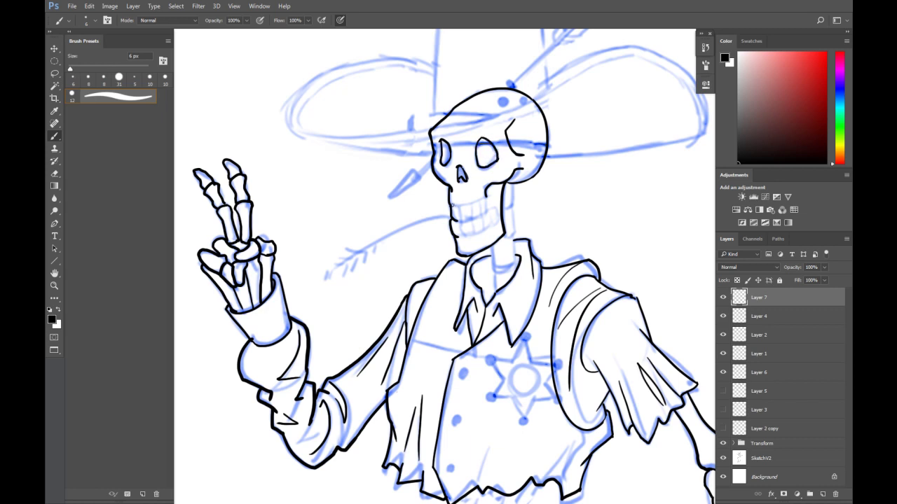
Ink the jaw front, teeth, and details beside the right eye socket
{"action": "left_click_drag", "start_coordinate": [458, 210], "coordinate": [457, 224]}
{"action": "mouse_move", "coordinate": [489, 197]}
{"action": "left_mouse_down"}
{"action": "mouse_move", "coordinate": [491, 210]}
{"action": "mouse_move", "coordinate": [464, 239]}
{"action": "left_mouse_up"}
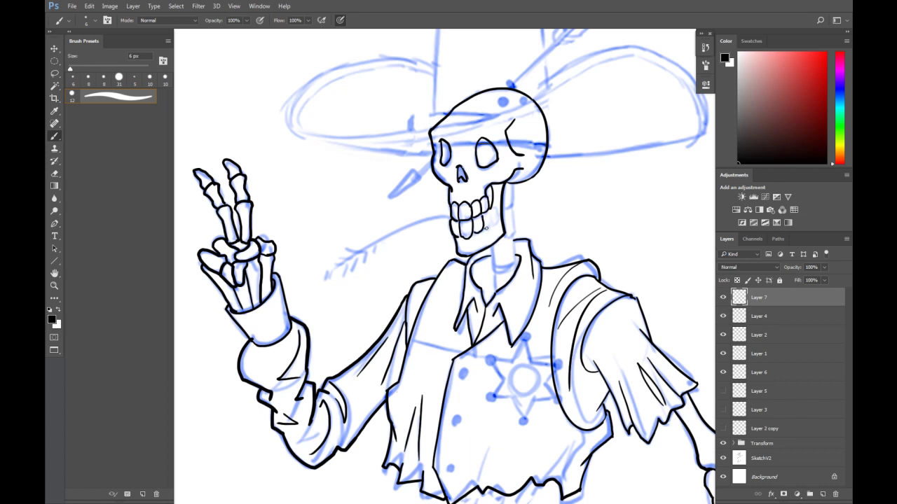
{"action": "left_click_drag", "start_coordinate": [494, 207], "coordinate": [496, 223]}
{"action": "left_click_drag", "start_coordinate": [460, 189], "coordinate": [469, 199]}
{"action": "left_click_drag", "start_coordinate": [488, 170], "coordinate": [493, 184]}
{"action": "mouse_move", "coordinate": [521, 155]}
{"action": "left_mouse_down"}
{"action": "mouse_move", "coordinate": [533, 155]}
{"action": "mouse_move", "coordinate": [528, 172]}
{"action": "left_mouse_up"}
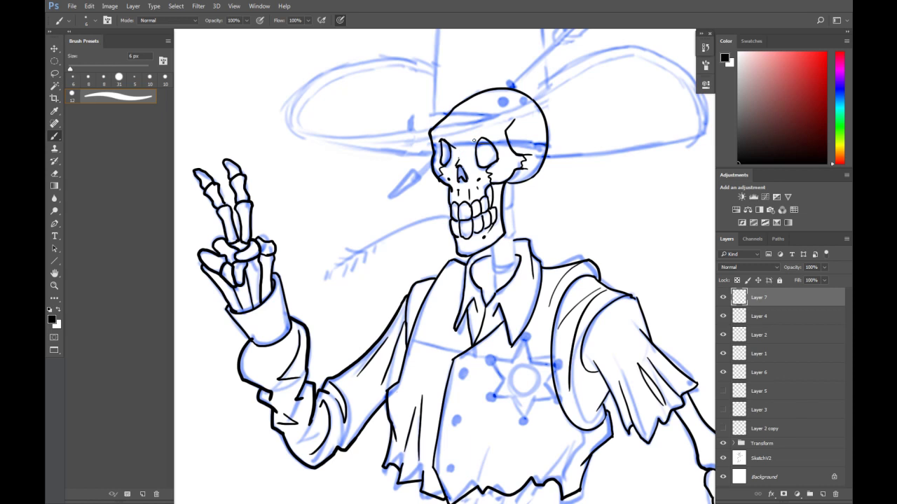
Ink cracks across the forehead and a jagged crack near the right eye
{"action": "left_click_drag", "start_coordinate": [477, 134], "coordinate": [471, 140]}
{"action": "left_click_drag", "start_coordinate": [453, 124], "coordinate": [462, 134]}
{"action": "mouse_move", "coordinate": [495, 149]}
{"action": "left_mouse_down"}
{"action": "mouse_move", "coordinate": [526, 124]}
{"action": "mouse_move", "coordinate": [508, 96]}
{"action": "mouse_move", "coordinate": [480, 94]}
{"action": "left_mouse_up"}
{"action": "mouse_move", "coordinate": [526, 139]}
{"action": "left_mouse_down"}
{"action": "mouse_move", "coordinate": [545, 140]}
{"action": "mouse_move", "coordinate": [519, 148]}
{"action": "mouse_move", "coordinate": [519, 135]}
{"action": "left_mouse_up"}
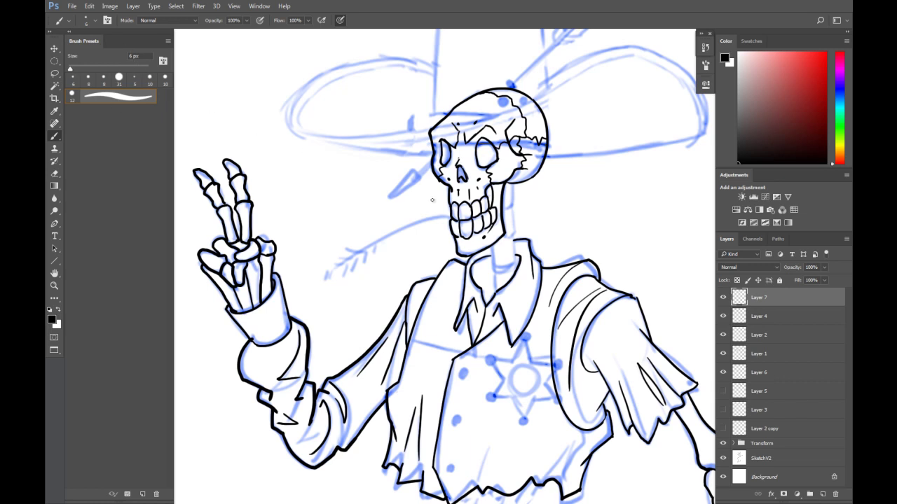
With the brush at 8 px, ink a stroke beside the jaw, then zoom out to the whole figure
{"action": "key", "text": "bracketright"}
{"action": "key", "text": "bracketright"}
{"action": "key", "text": "bracketright"}
{"action": "key", "text": "bracketleft"}
{"action": "mouse_move", "coordinate": [513, 207]}
{"action": "left_mouse_down"}
{"action": "mouse_move", "coordinate": [501, 209]}
{"action": "mouse_move", "coordinate": [514, 199]}
{"action": "mouse_move", "coordinate": [511, 242]}
{"action": "mouse_move", "coordinate": [493, 258]}
{"action": "mouse_move", "coordinate": [496, 292]}
{"action": "left_mouse_up"}
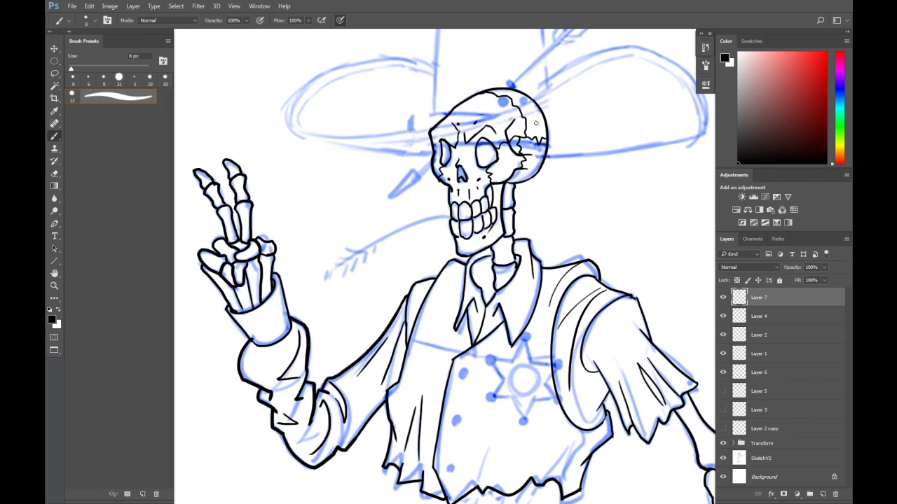
{"action": "key", "text": "ctrl+minus"}
{"action": "mouse_move", "coordinate": [497, 297]}
{"action": "left_mouse_down"}
{"action": "mouse_move", "coordinate": [491, 177]}
{"action": "mouse_move", "coordinate": [520, 318]}
{"action": "left_mouse_up"}
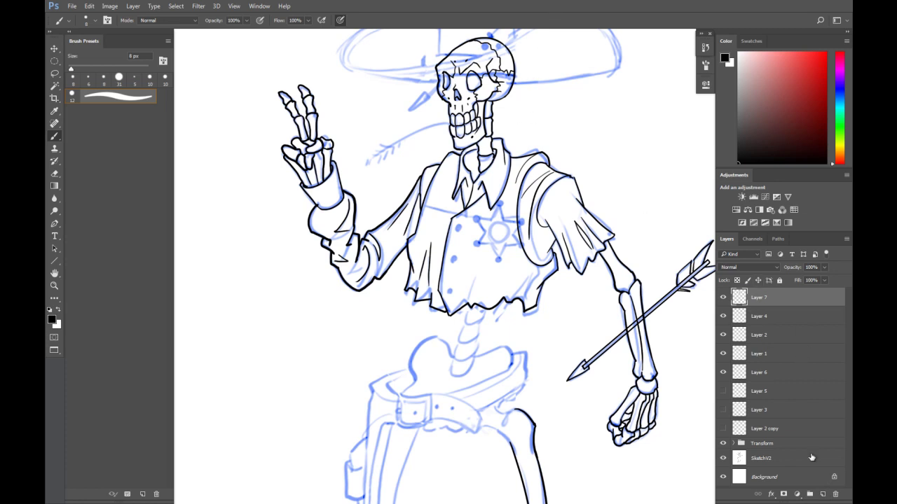
On new Layer 8, ink a long curved wheat stalk from the skull's teeth
{"action": "left_click", "coordinate": [823, 496]}
{"action": "scroll", "coordinate": [423, 138], "scroll_direction": "up", "scroll_amount": 2}
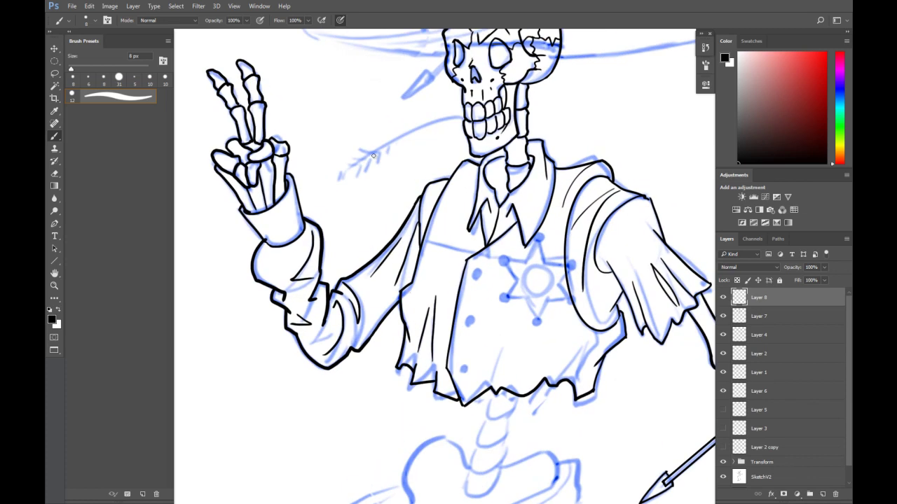
{"action": "left_click_drag", "start_coordinate": [340, 177], "coordinate": [462, 121]}
{"action": "key", "text": "ctrl+t"}
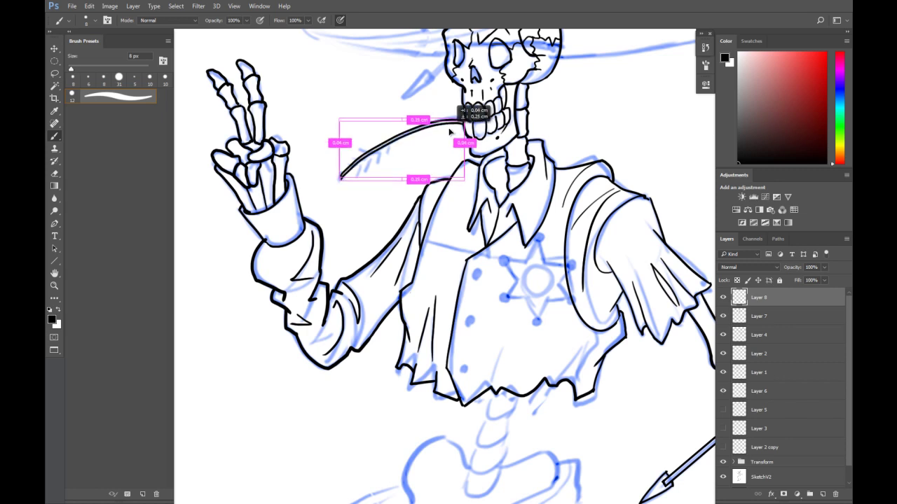
{"action": "key", "text": "Return"}
{"action": "key", "text": "ctrl+j"}
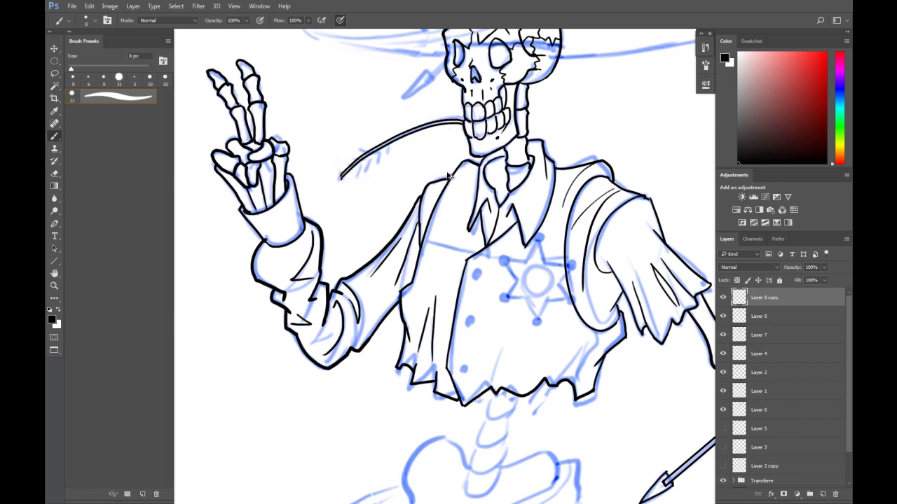
{"action": "key", "text": "ctrl+e"}
Nudge the stalk upward and add a hook with leaves at its left end
{"action": "left_click_drag", "start_coordinate": [449, 168], "coordinate": [446, 153]}
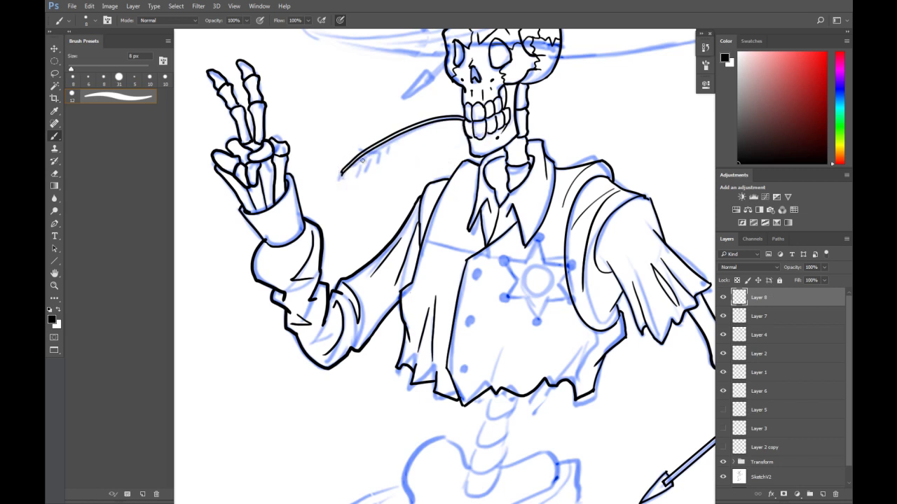
{"action": "mouse_move", "coordinate": [360, 161]}
{"action": "left_mouse_down"}
{"action": "mouse_move", "coordinate": [355, 172]}
{"action": "mouse_move", "coordinate": [384, 154]}
{"action": "mouse_move", "coordinate": [334, 163]}
{"action": "mouse_move", "coordinate": [348, 166]}
{"action": "mouse_move", "coordinate": [366, 135]}
{"action": "mouse_move", "coordinate": [388, 131]}
{"action": "mouse_move", "coordinate": [376, 135]}
{"action": "left_mouse_up"}
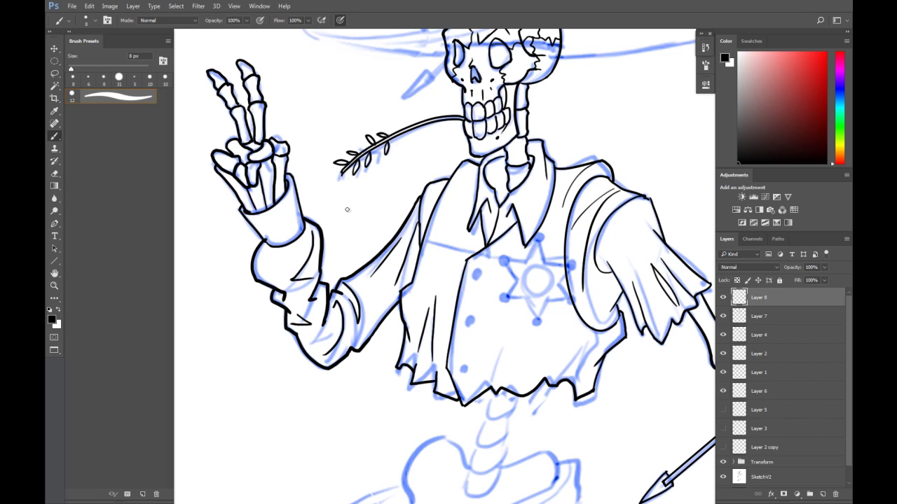
{"action": "mouse_move", "coordinate": [552, 298]}
{"action": "left_mouse_down"}
{"action": "mouse_move", "coordinate": [536, 282]}
{"action": "mouse_move", "coordinate": [539, 267]}
{"action": "left_mouse_up"}
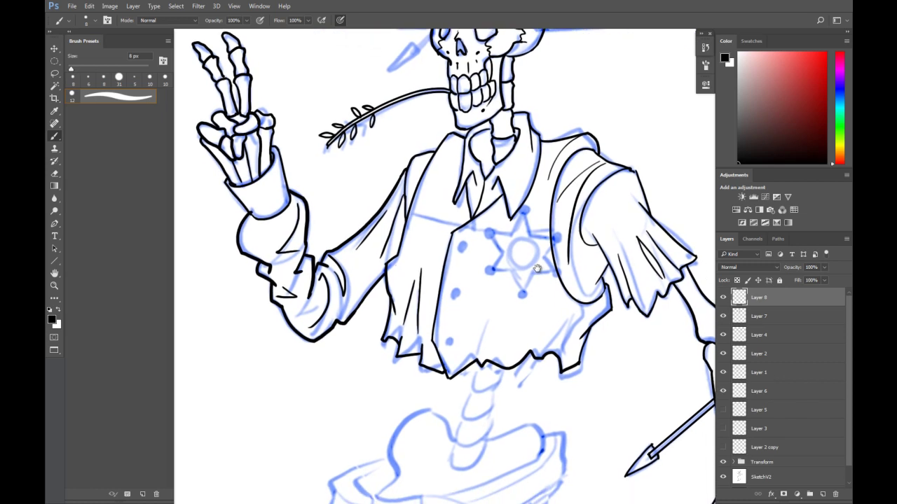
Add Layer 9 and ink a fold line on the left sleeve
{"action": "left_click", "coordinate": [824, 494]}
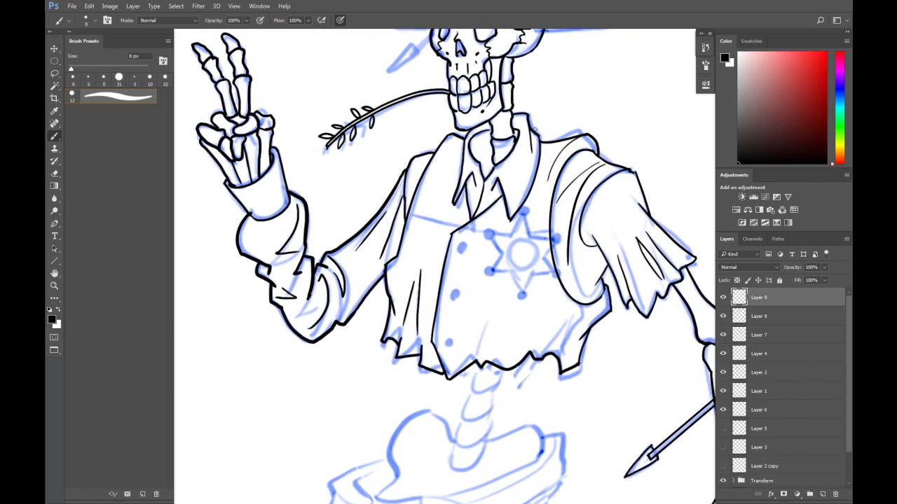
{"action": "key", "text": "ctrl+minus"}
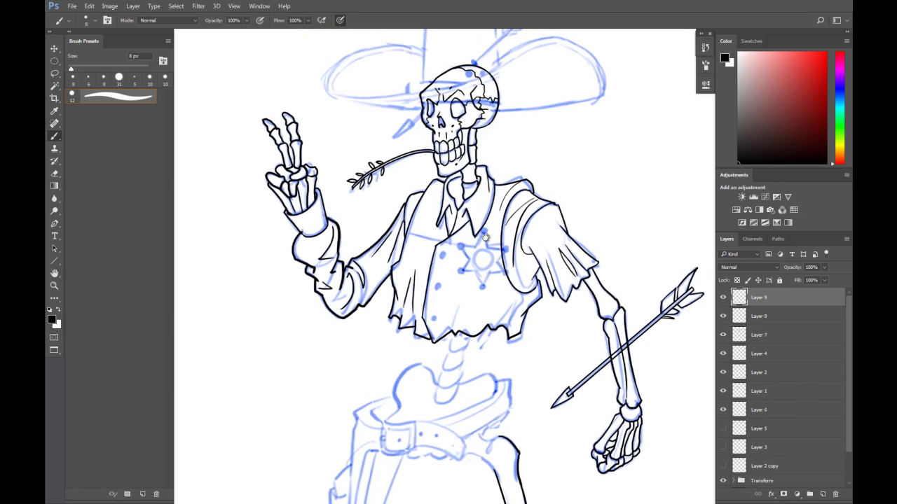
{"action": "left_click_drag", "start_coordinate": [502, 225], "coordinate": [477, 218]}
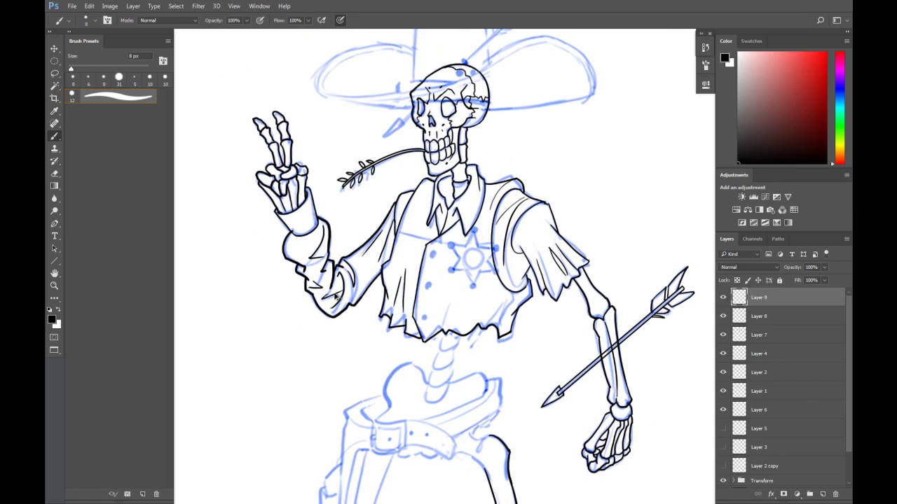
{"action": "left_click_drag", "start_coordinate": [327, 293], "coordinate": [335, 300]}
{"action": "scroll", "coordinate": [423, 330], "scroll_direction": "down", "scroll_amount": 3}
{"action": "scroll", "coordinate": [434, 283], "scroll_direction": "up", "scroll_amount": 2}
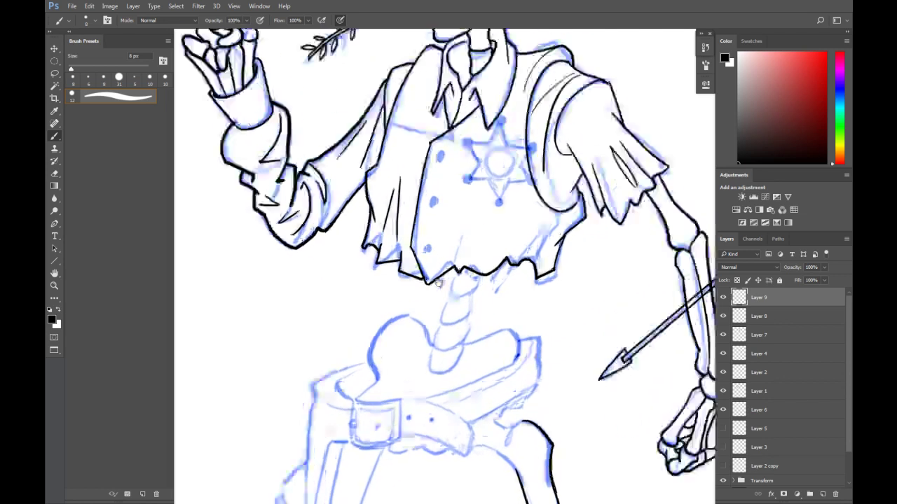
Ink the top vertebrae below the vest, redrawing strokes with undo
{"action": "left_click_drag", "start_coordinate": [453, 271], "coordinate": [457, 294]}
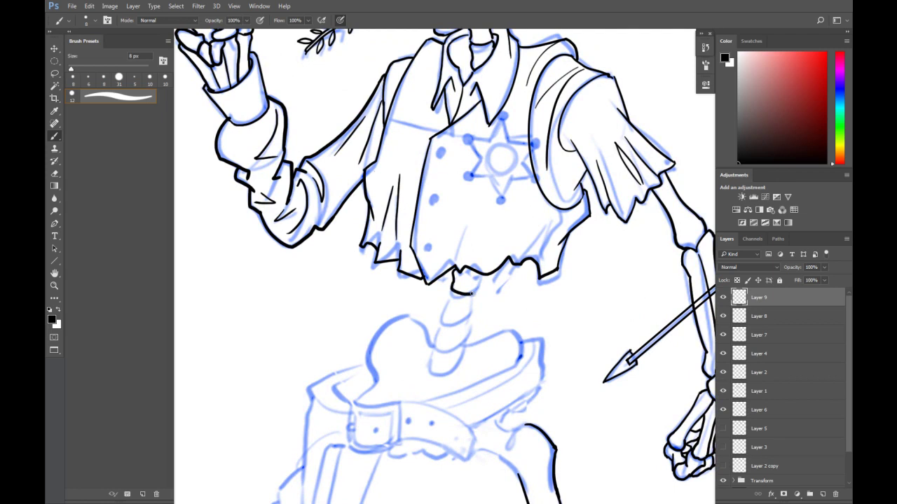
{"action": "key", "text": "ctrl+z"}
{"action": "mouse_move", "coordinate": [454, 269]}
{"action": "left_mouse_down"}
{"action": "mouse_move", "coordinate": [454, 298]}
{"action": "mouse_move", "coordinate": [480, 292]}
{"action": "mouse_move", "coordinate": [485, 276]}
{"action": "mouse_move", "coordinate": [440, 317]}
{"action": "mouse_move", "coordinate": [464, 326]}
{"action": "mouse_move", "coordinate": [478, 300]}
{"action": "mouse_move", "coordinate": [472, 324]}
{"action": "left_mouse_up"}
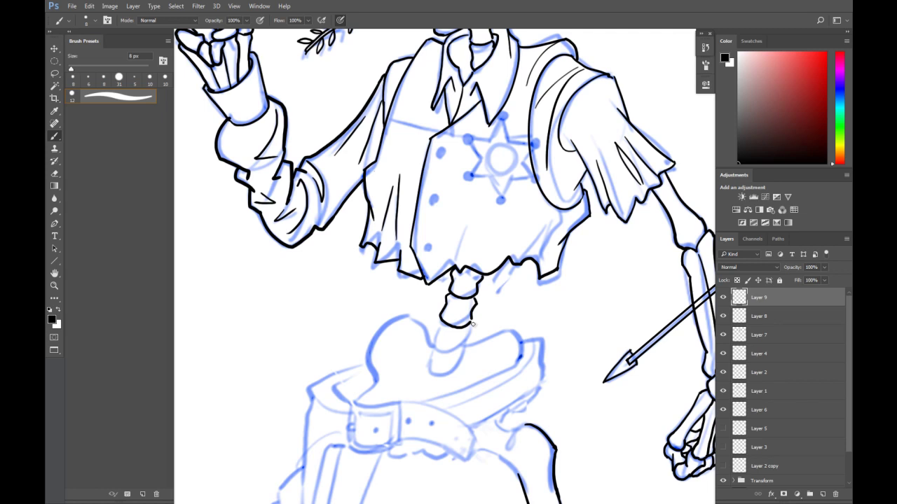
{"action": "key", "text": "ctrl+alt+z"}
{"action": "key", "text": "ctrl+alt+z"}
{"action": "mouse_move", "coordinate": [448, 297]}
{"action": "left_mouse_down"}
{"action": "mouse_move", "coordinate": [443, 314]}
{"action": "mouse_move", "coordinate": [469, 324]}
{"action": "left_mouse_up"}
{"action": "left_click_drag", "start_coordinate": [472, 312], "coordinate": [469, 326]}
{"action": "key", "text": "e"}
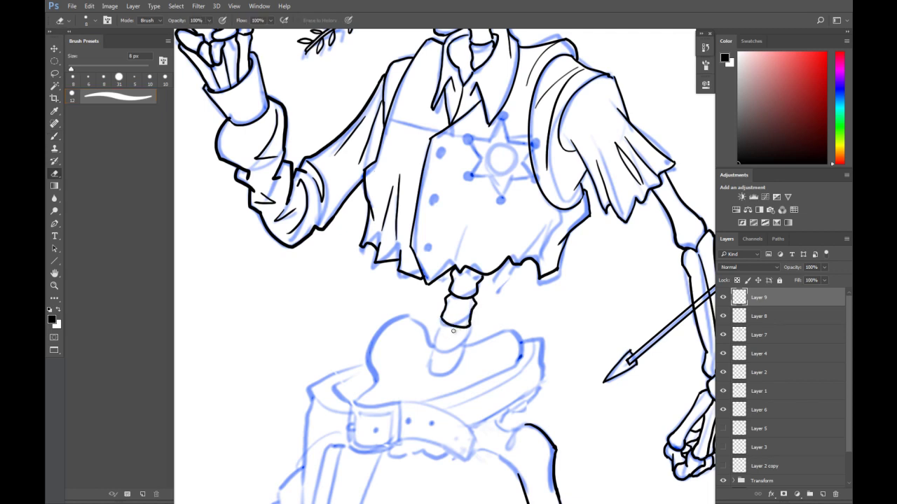
{"action": "key", "text": "b"}
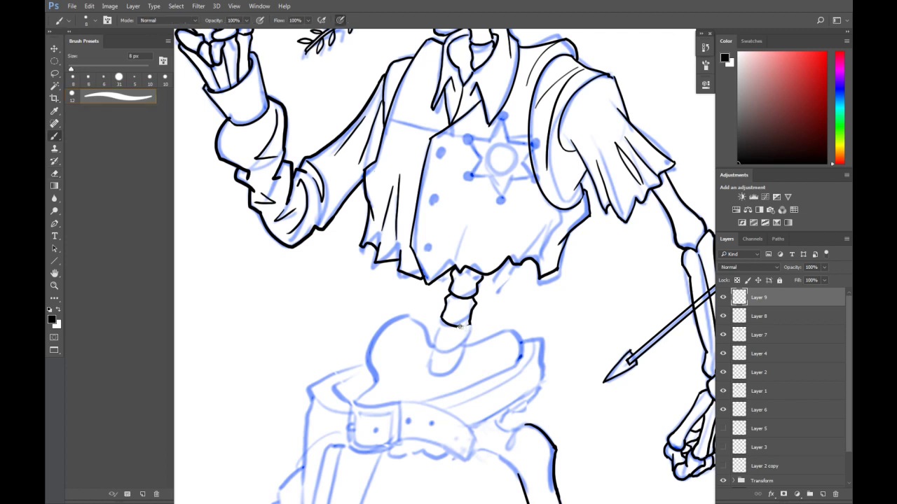
{"action": "left_click_drag", "start_coordinate": [469, 325], "coordinate": [437, 328]}
{"action": "key", "text": "ctrl+z"}
Try and undo lower vertebra edges, then zoom out to check the spine
{"action": "mouse_move", "coordinate": [439, 322]}
{"action": "left_mouse_down"}
{"action": "mouse_move", "coordinate": [445, 350]}
{"action": "mouse_move", "coordinate": [469, 343]}
{"action": "left_mouse_up"}
{"action": "key", "text": "ctrl+z"}
{"action": "mouse_move", "coordinate": [449, 354]}
{"action": "left_mouse_down"}
{"action": "mouse_move", "coordinate": [466, 343]}
{"action": "mouse_move", "coordinate": [431, 360]}
{"action": "mouse_move", "coordinate": [429, 372]}
{"action": "mouse_move", "coordinate": [460, 371]}
{"action": "mouse_move", "coordinate": [461, 363]}
{"action": "mouse_move", "coordinate": [457, 373]}
{"action": "left_mouse_up"}
{"action": "key", "text": "ctrl+z"}
{"action": "key", "text": "ctrl+z"}
{"action": "key", "text": "e"}
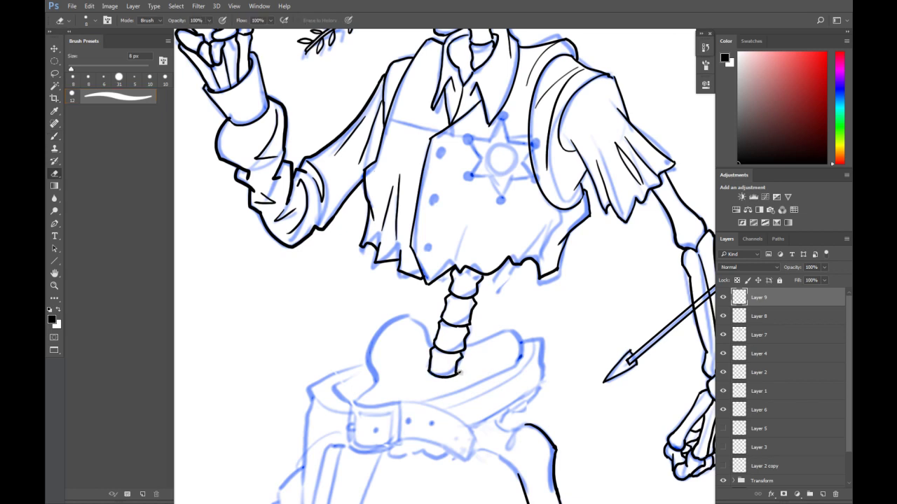
{"action": "key", "text": "b"}
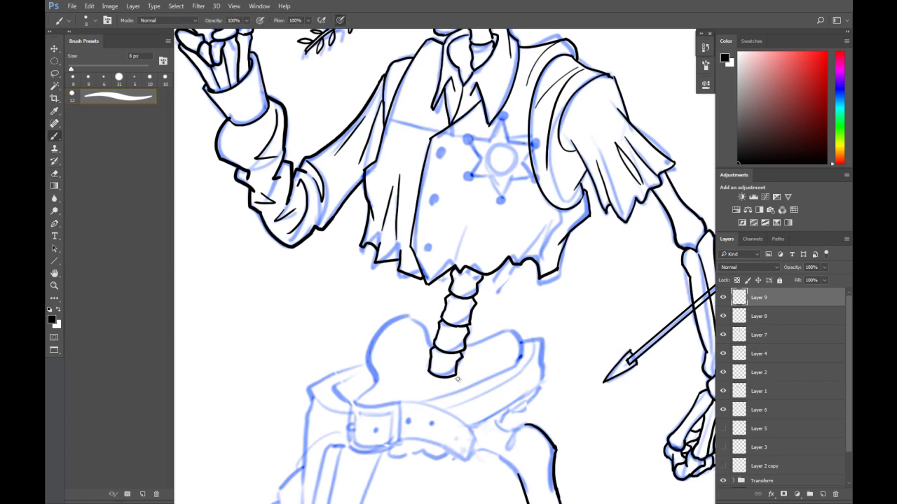
{"action": "scroll", "coordinate": [474, 353], "scroll_direction": "down", "scroll_amount": 3}
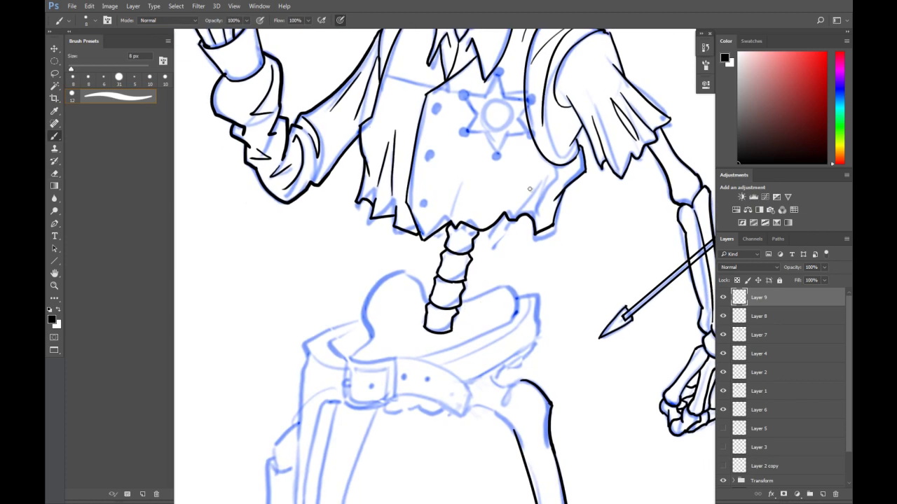
{"action": "key", "text": "ctrl+minus"}
{"action": "scroll", "coordinate": [447, 240], "scroll_direction": "up", "scroll_amount": 5}
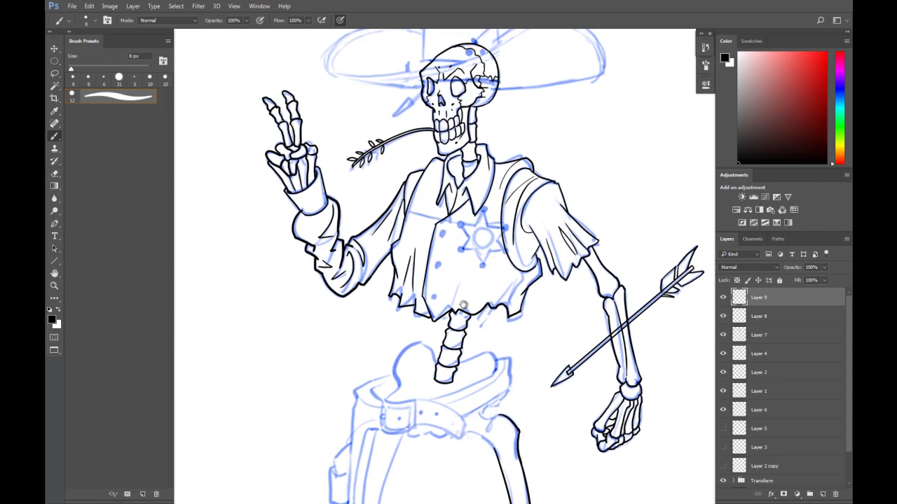
On new Layer 10, ink a round button on the vest front
{"action": "left_click", "coordinate": [820, 494]}
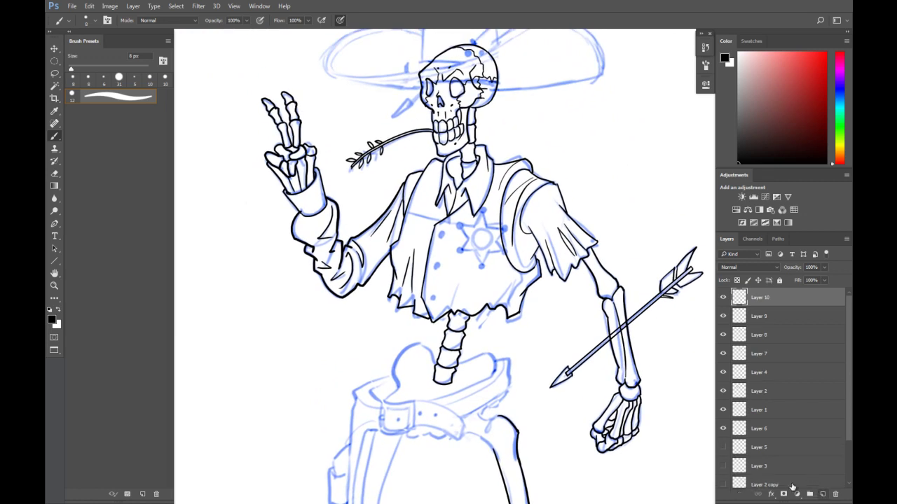
{"action": "scroll", "coordinate": [417, 211], "scroll_direction": "up", "scroll_amount": 2}
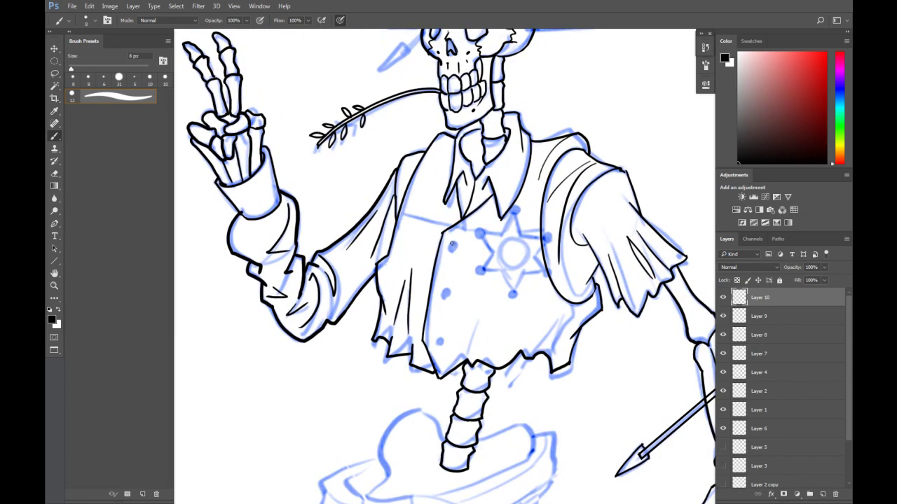
{"action": "left_click_drag", "start_coordinate": [452, 241], "coordinate": [437, 337]}
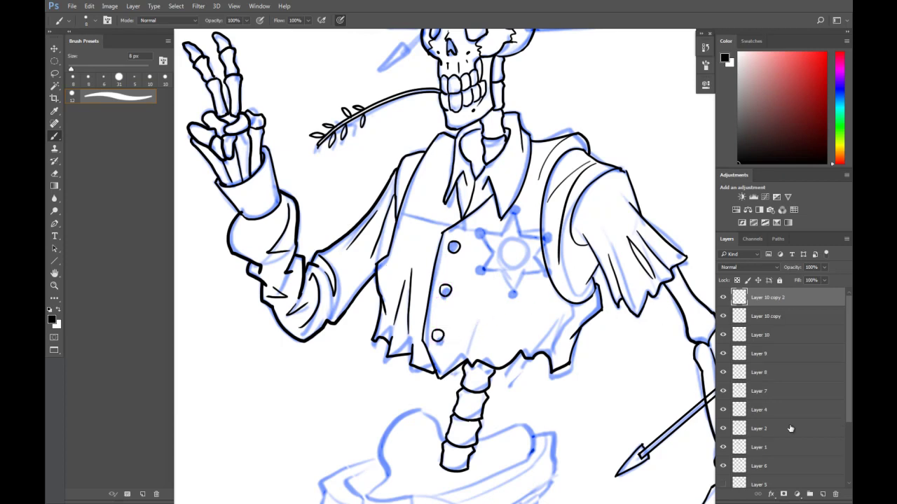
On Layer 11, ink the vest edge and a long horizontal seam across the vest
{"action": "left_click", "coordinate": [824, 495]}
{"action": "left_click_drag", "start_coordinate": [399, 208], "coordinate": [445, 229]}
{"action": "left_click_drag", "start_coordinate": [449, 228], "coordinate": [520, 241]}
{"action": "key", "text": "ctrl+z"}
{"action": "left_click_drag", "start_coordinate": [448, 230], "coordinate": [531, 232]}
{"action": "key", "text": "ctrl+z"}
{"action": "left_click_drag", "start_coordinate": [444, 229], "coordinate": [540, 235]}
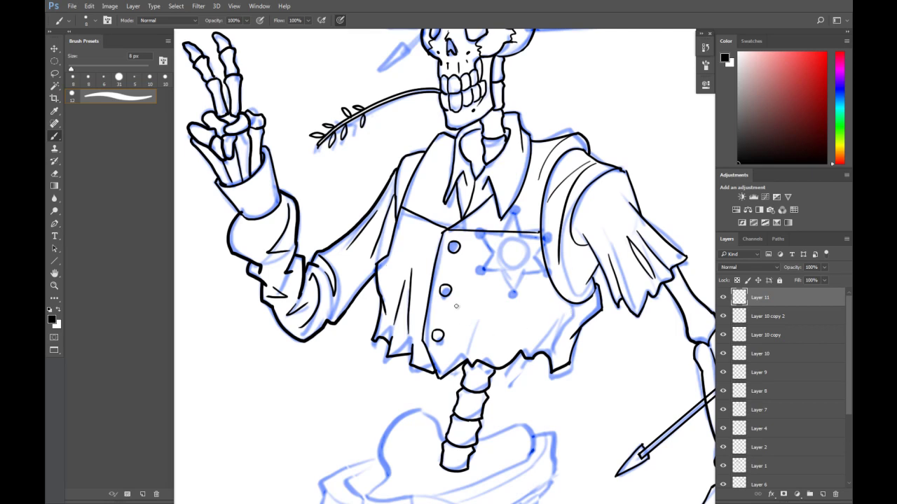
Ink a line on the vest's lower part and the vest's right edge
{"action": "left_click_drag", "start_coordinate": [477, 322], "coordinate": [469, 358]}
{"action": "left_click_drag", "start_coordinate": [571, 302], "coordinate": [547, 358]}
{"action": "key", "text": "ctrl+z"}
{"action": "left_click_drag", "start_coordinate": [574, 304], "coordinate": [549, 355]}
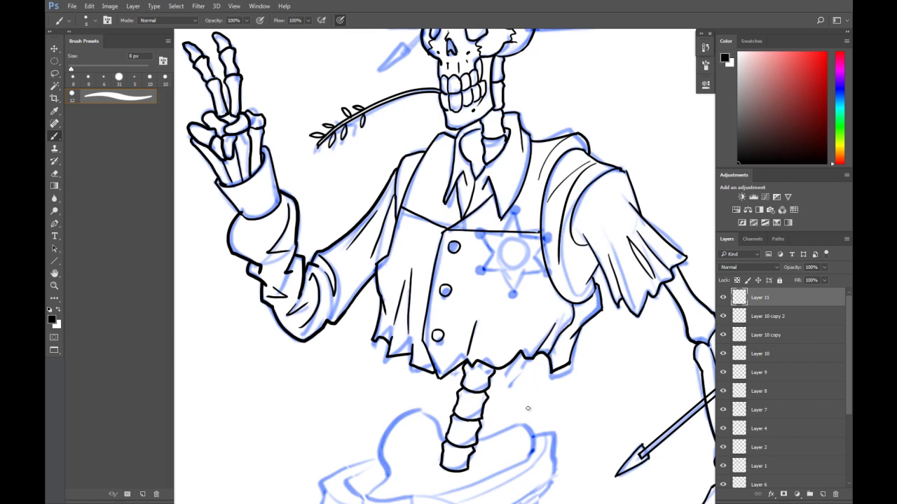
{"action": "key", "text": "ctrl+minus"}
{"action": "key", "text": "ctrl+minus"}
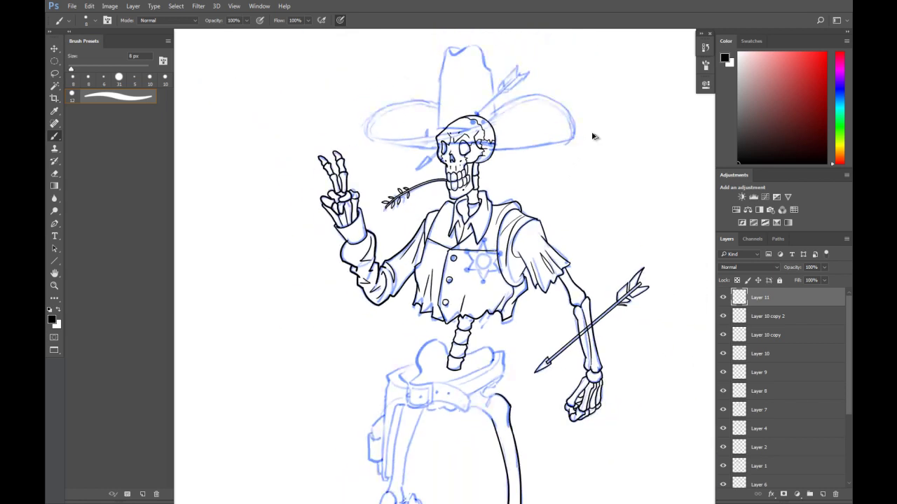
Zoom in on the pelvis and ink its top outline with a short right hip curve
{"action": "mouse_move", "coordinate": [504, 235]}
{"action": "left_mouse_down"}
{"action": "mouse_move", "coordinate": [521, 155]}
{"action": "mouse_move", "coordinate": [522, 275]}
{"action": "left_mouse_up"}
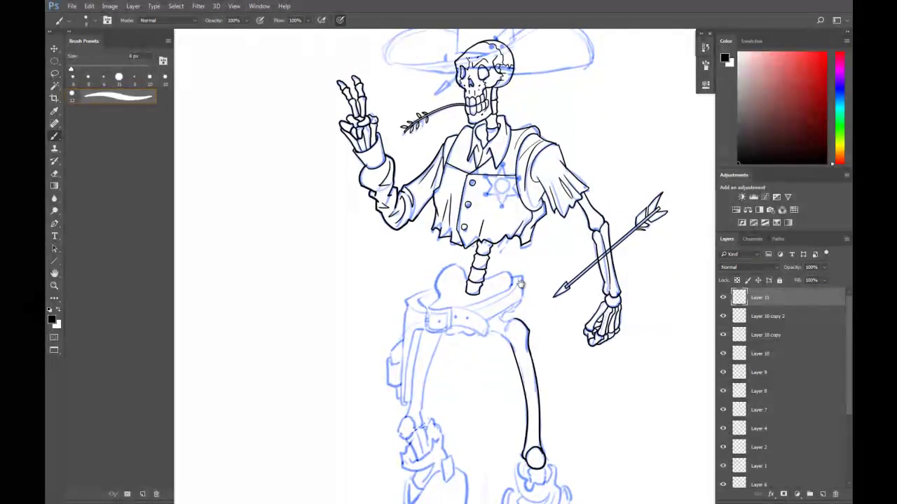
{"action": "left_click", "coordinate": [457, 278], "text": "ctrl"}
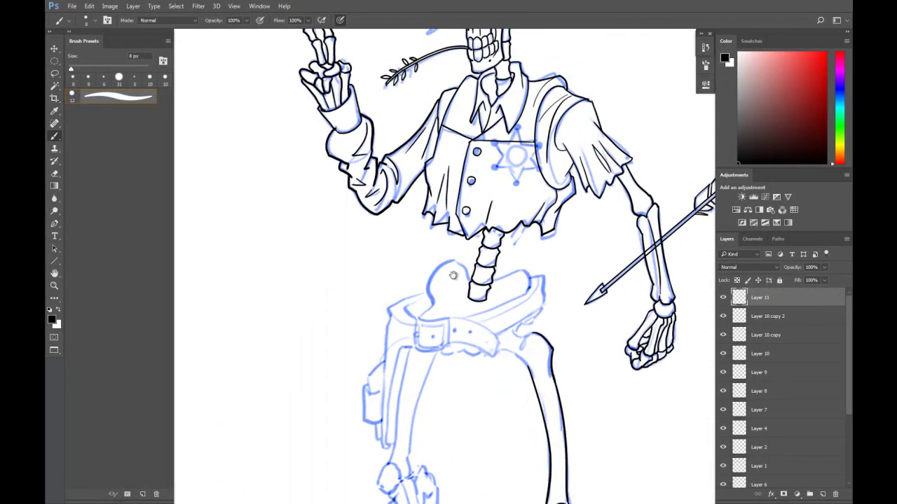
{"action": "left_click", "coordinate": [454, 283], "text": "ctrl"}
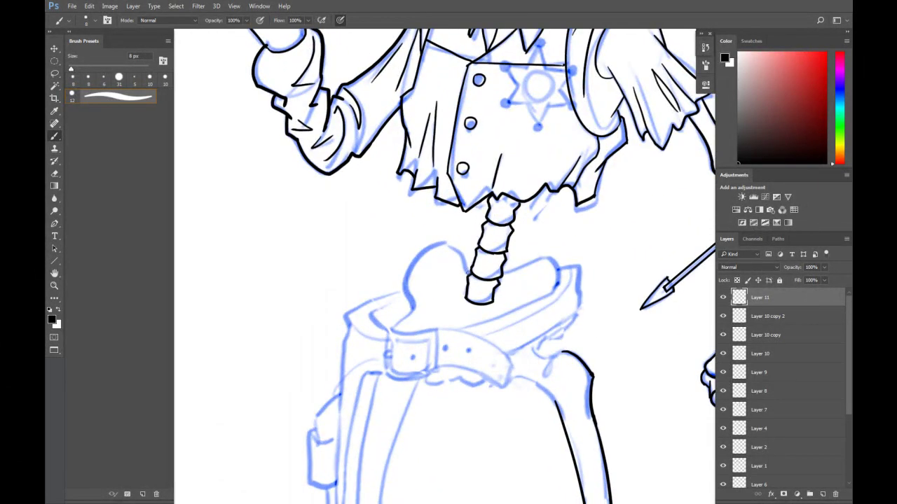
{"action": "mouse_move", "coordinate": [414, 307]}
{"action": "left_mouse_down"}
{"action": "mouse_move", "coordinate": [400, 281]}
{"action": "mouse_move", "coordinate": [415, 256]}
{"action": "mouse_move", "coordinate": [460, 247]}
{"action": "mouse_move", "coordinate": [471, 270]}
{"action": "mouse_move", "coordinate": [532, 258]}
{"action": "mouse_move", "coordinate": [555, 264]}
{"action": "left_mouse_up"}
{"action": "key", "text": "ctrl+z"}
{"action": "mouse_move", "coordinate": [503, 276]}
{"action": "left_mouse_down"}
{"action": "mouse_move", "coordinate": [530, 257]}
{"action": "mouse_move", "coordinate": [557, 287]}
{"action": "left_mouse_up"}
{"action": "key", "text": "ctrl+z"}
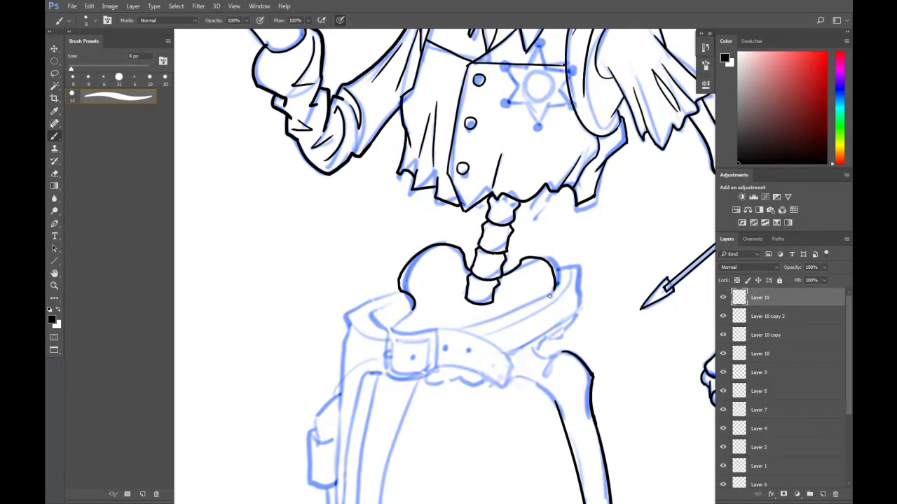
{"action": "key", "text": "ctrl+z"}
{"action": "mouse_move", "coordinate": [501, 276]}
{"action": "left_mouse_down"}
{"action": "mouse_move", "coordinate": [522, 260]}
{"action": "mouse_move", "coordinate": [557, 289]}
{"action": "left_mouse_up"}
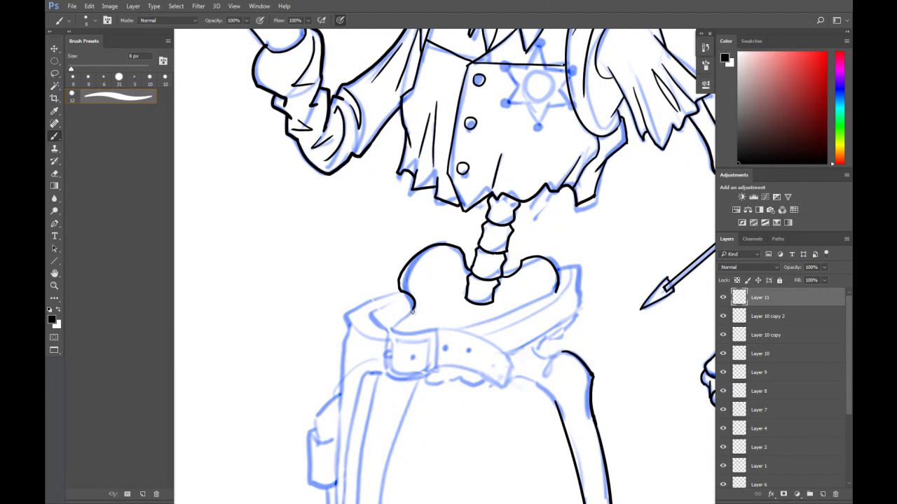
Extend the pelvis's left hip edge downward behind the belt
{"action": "left_click_drag", "start_coordinate": [413, 307], "coordinate": [394, 330]}
{"action": "key", "text": "e"}
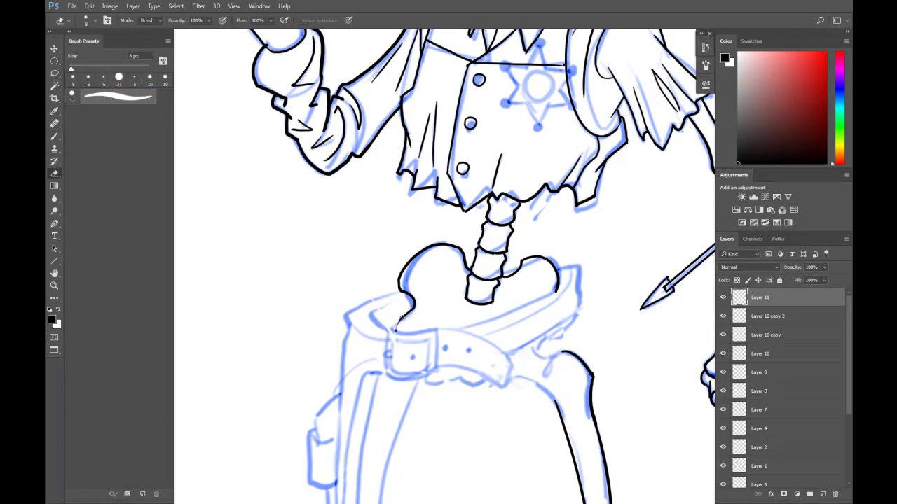
{"action": "key", "text": "b"}
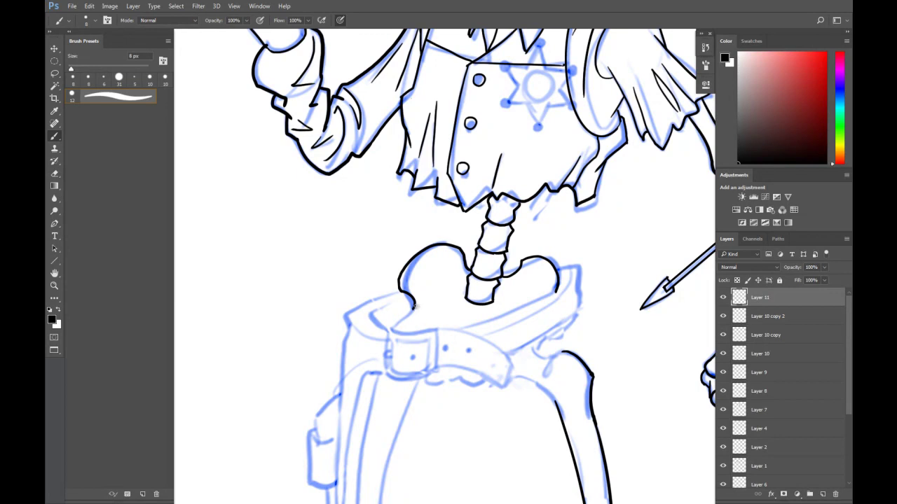
{"action": "left_click_drag", "start_coordinate": [414, 302], "coordinate": [409, 333]}
Ink the buckle's top edge and merge the copied layer into Layer 12
{"action": "scroll", "coordinate": [506, 354], "scroll_direction": "down", "scroll_amount": 2}
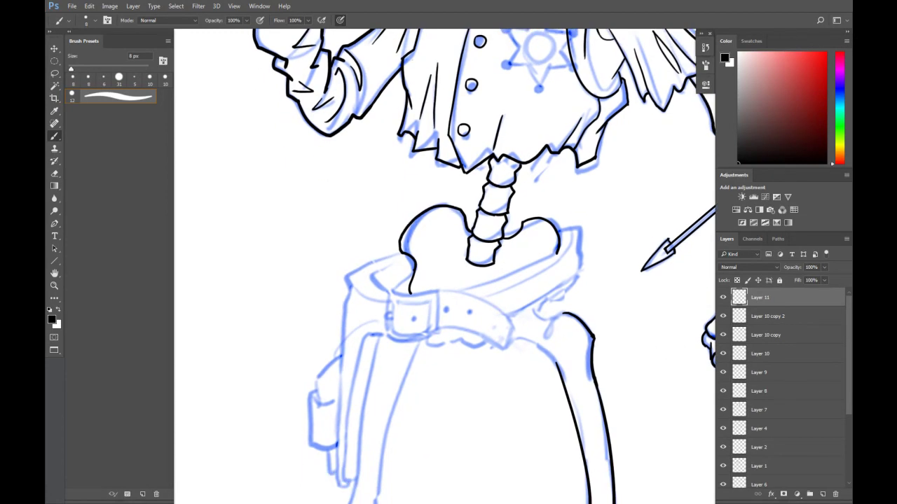
{"action": "left_click", "coordinate": [822, 494]}
{"action": "mouse_move", "coordinate": [415, 296]}
{"action": "left_mouse_down"}
{"action": "mouse_move", "coordinate": [396, 299]}
{"action": "mouse_move", "coordinate": [414, 347]}
{"action": "left_mouse_up"}
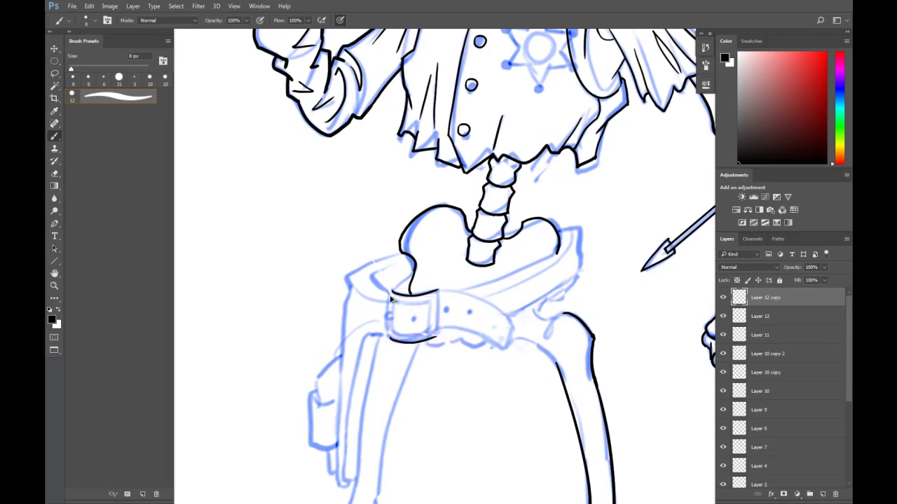
{"action": "key", "text": "ctrl+e"}
Ink the buckle's right edge, comparing the result with and without the stroke
{"action": "mouse_move", "coordinate": [440, 293]}
{"action": "left_mouse_down"}
{"action": "mouse_move", "coordinate": [439, 333]}
{"action": "mouse_move", "coordinate": [440, 292]}
{"action": "left_mouse_up"}
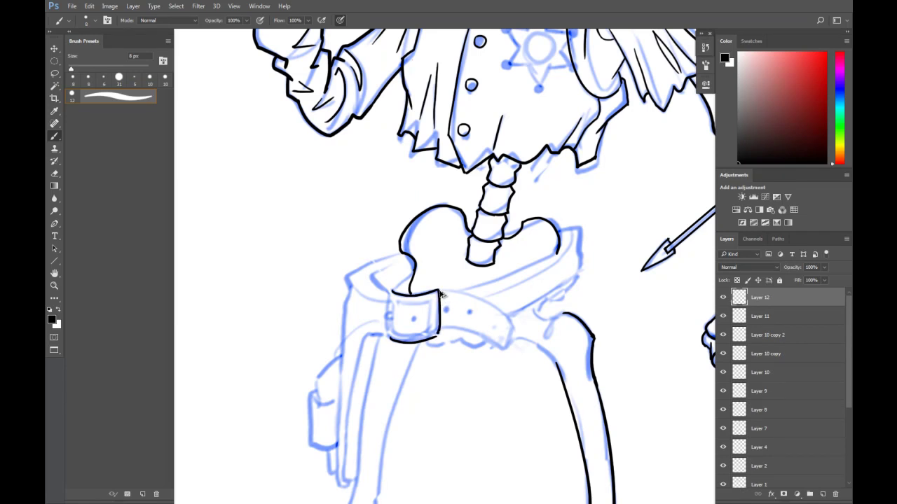
{"action": "key", "text": "ctrl+alt+z"}
{"action": "key", "text": "ctrl+alt+z"}
{"action": "key", "text": "ctrl+shift+z"}
{"action": "key", "text": "ctrl+alt+z"}
{"action": "key", "text": "ctrl+shift+z"}
{"action": "key", "text": "ctrl+alt+z"}
{"action": "key", "text": "ctrl+shift+z"}
Redraw the buckle's right edge as one clean top-to-bottom line
{"action": "key", "text": "ctrl+alt+z"}
{"action": "left_click_drag", "start_coordinate": [437, 317], "coordinate": [437, 337]}
{"action": "key", "text": "ctrl+alt+z"}
{"action": "left_click_drag", "start_coordinate": [438, 288], "coordinate": [437, 339]}
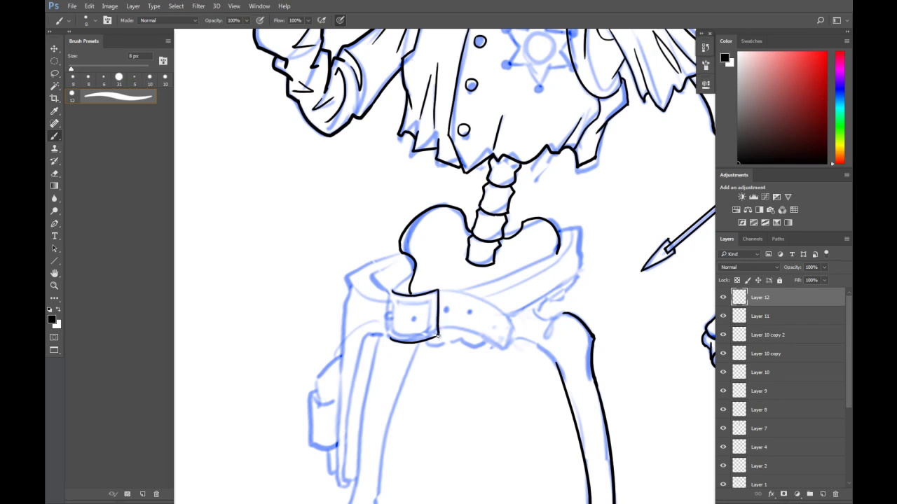
{"action": "key", "text": "ctrl+alt+z"}
{"action": "left_click_drag", "start_coordinate": [438, 291], "coordinate": [437, 338]}
Ink the buckle's left edge and its inner frame lines
{"action": "left_click_drag", "start_coordinate": [390, 291], "coordinate": [388, 338]}
{"action": "mouse_move", "coordinate": [395, 300]}
{"action": "left_mouse_down"}
{"action": "mouse_move", "coordinate": [425, 302]}
{"action": "mouse_move", "coordinate": [394, 335]}
{"action": "left_mouse_up"}
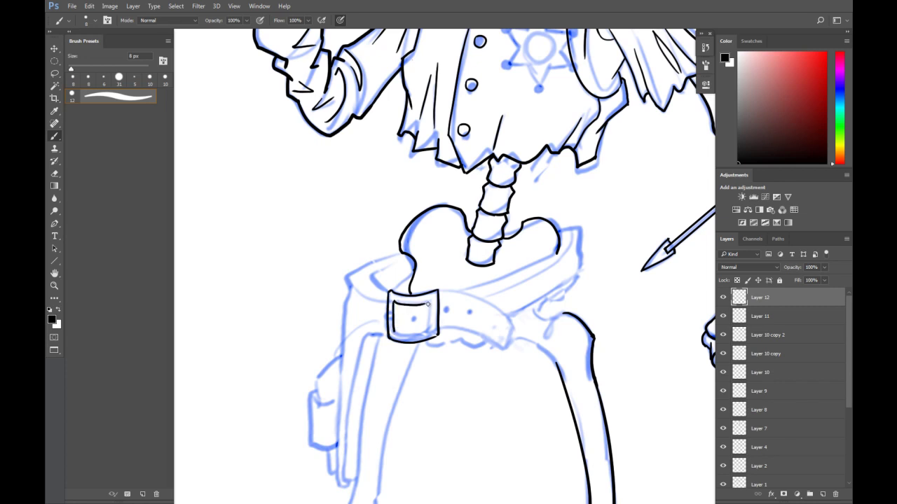
{"action": "mouse_move", "coordinate": [426, 301]}
{"action": "left_mouse_down"}
{"action": "mouse_move", "coordinate": [429, 321]}
{"action": "mouse_move", "coordinate": [400, 333]}
{"action": "mouse_move", "coordinate": [424, 333]}
{"action": "left_mouse_up"}
On a new layer, ink the belt's top curve from the left end across to the right hip
{"action": "left_click", "coordinate": [823, 494]}
{"action": "left_click_drag", "start_coordinate": [389, 293], "coordinate": [419, 262]}
{"action": "key", "text": "ctrl+z"}
{"action": "left_click_drag", "start_coordinate": [388, 293], "coordinate": [418, 262]}
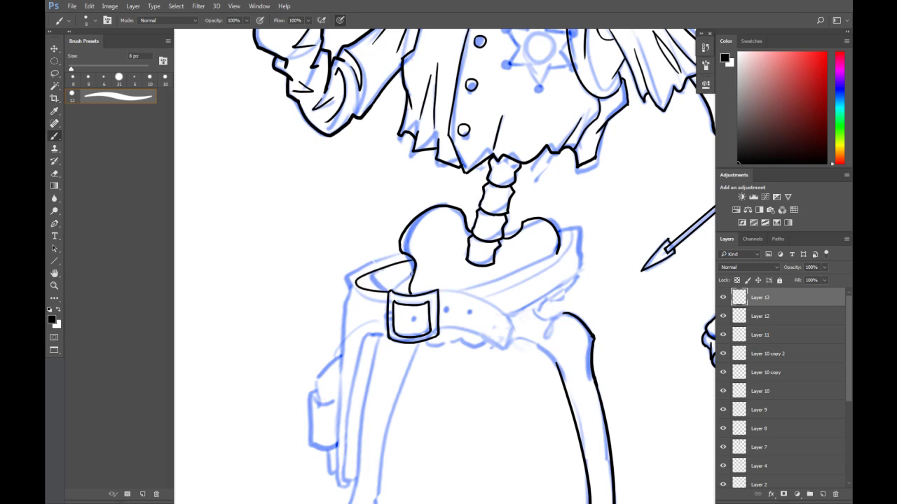
{"action": "left_click_drag", "start_coordinate": [440, 292], "coordinate": [541, 269]}
{"action": "key", "text": "ctrl+z"}
{"action": "left_click_drag", "start_coordinate": [438, 292], "coordinate": [531, 265]}
{"action": "key", "text": "ctrl+z"}
{"action": "left_click_drag", "start_coordinate": [558, 236], "coordinate": [443, 290]}
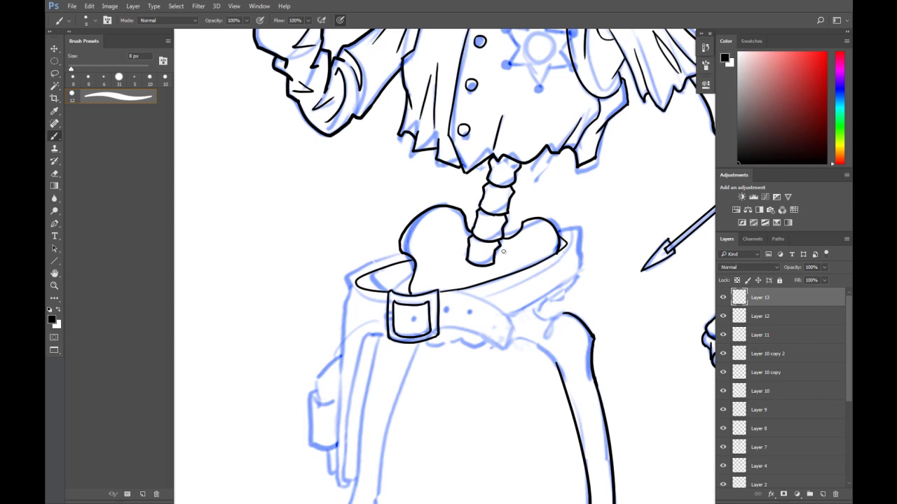
{"action": "mouse_move", "coordinate": [346, 282]}
{"action": "left_mouse_down"}
{"action": "mouse_move", "coordinate": [347, 294]}
{"action": "mouse_move", "coordinate": [412, 253]}
{"action": "left_mouse_up"}
Ink the right end of the belt's back rim and down its right side
{"action": "key", "text": "e"}
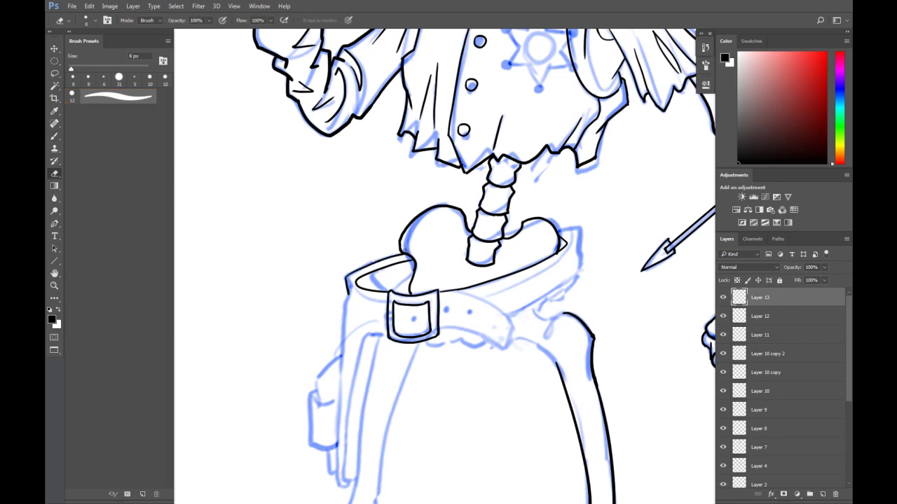
{"action": "key", "text": "b"}
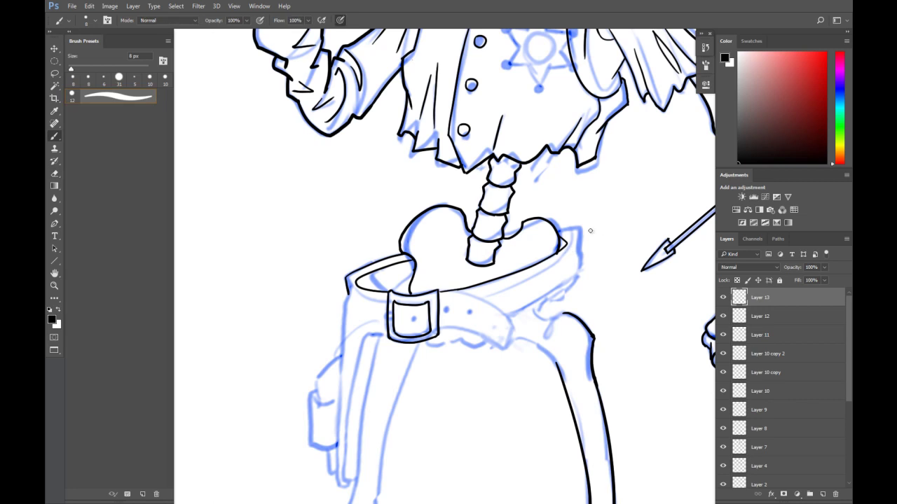
{"action": "left_click_drag", "start_coordinate": [559, 233], "coordinate": [578, 239]}
{"action": "mouse_move", "coordinate": [579, 244]}
{"action": "left_mouse_down"}
{"action": "mouse_move", "coordinate": [584, 272]}
{"action": "mouse_move", "coordinate": [483, 316]}
{"action": "left_mouse_up"}
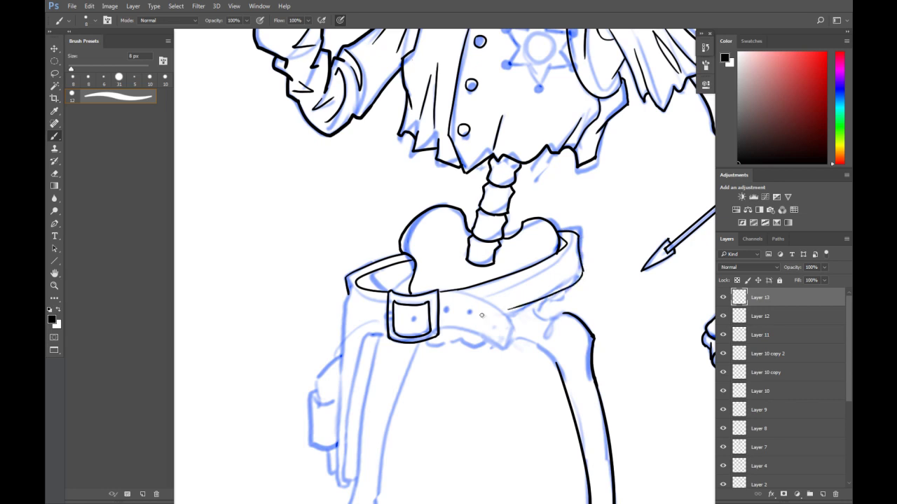
Retry the belt's right-edge stroke toward the buckle until it fits, preparing to erase overshoot
{"action": "key", "text": "ctrl+z"}
{"action": "key", "text": "ctrl+z"}
{"action": "left_click_drag", "start_coordinate": [585, 275], "coordinate": [494, 316]}
{"action": "key", "text": "ctrl+z"}
{"action": "left_click_drag", "start_coordinate": [585, 274], "coordinate": [493, 317]}
{"action": "key", "text": "ctrl+z"}
{"action": "left_click_drag", "start_coordinate": [583, 275], "coordinate": [491, 315]}
{"action": "key", "text": "ctrl+z"}
{"action": "left_click_drag", "start_coordinate": [583, 270], "coordinate": [476, 317]}
{"action": "key", "text": "ctrl+z"}
{"action": "mouse_move", "coordinate": [585, 272]}
{"action": "left_mouse_down"}
{"action": "mouse_move", "coordinate": [486, 314]}
{"action": "mouse_move", "coordinate": [588, 271]}
{"action": "left_mouse_up"}
{"action": "key", "text": "ctrl+z"}
{"action": "key", "text": "ctrl+z"}
{"action": "mouse_move", "coordinate": [500, 308]}
{"action": "left_mouse_down"}
{"action": "mouse_move", "coordinate": [582, 270]}
{"action": "mouse_move", "coordinate": [469, 326]}
{"action": "mouse_move", "coordinate": [501, 319]}
{"action": "left_mouse_up"}
{"action": "key", "text": "ctrl+z"}
{"action": "key", "text": "e"}
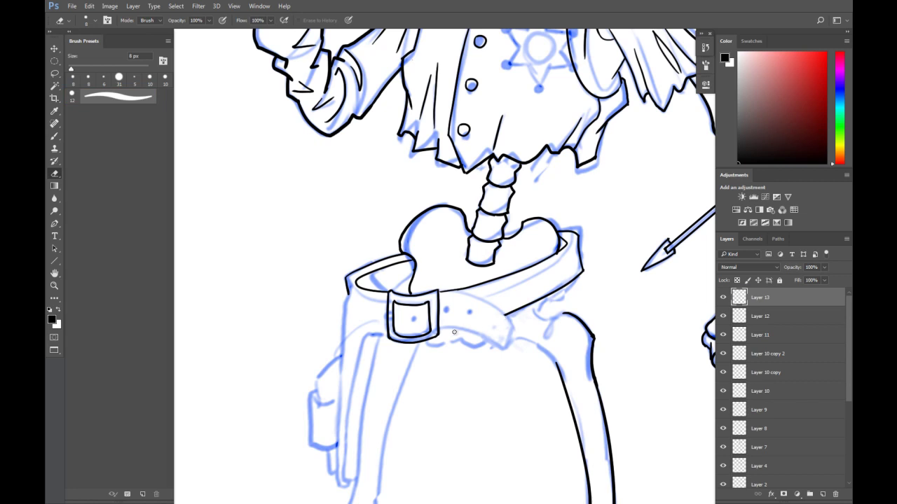
{"action": "left_click_drag", "start_coordinate": [546, 331], "coordinate": [562, 321]}
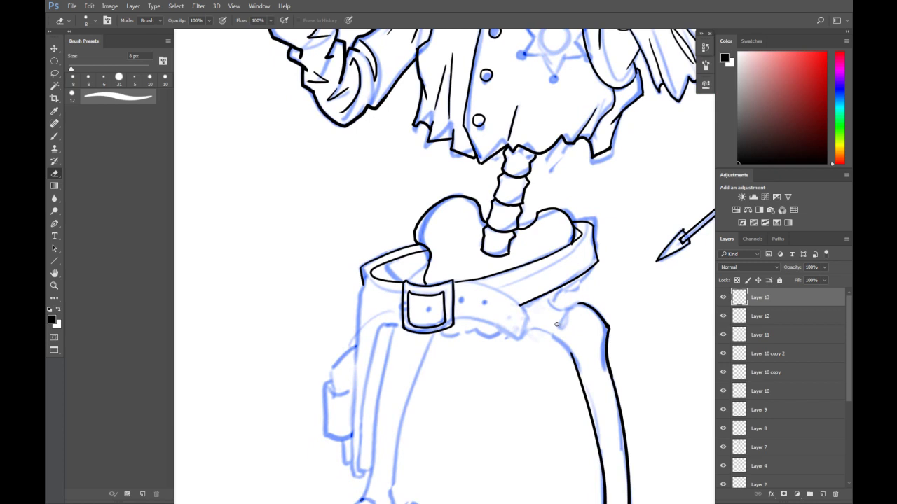
Zoom out to the whole skeleton and add a new layer for the strap
{"action": "key", "text": "ctrl+minus"}
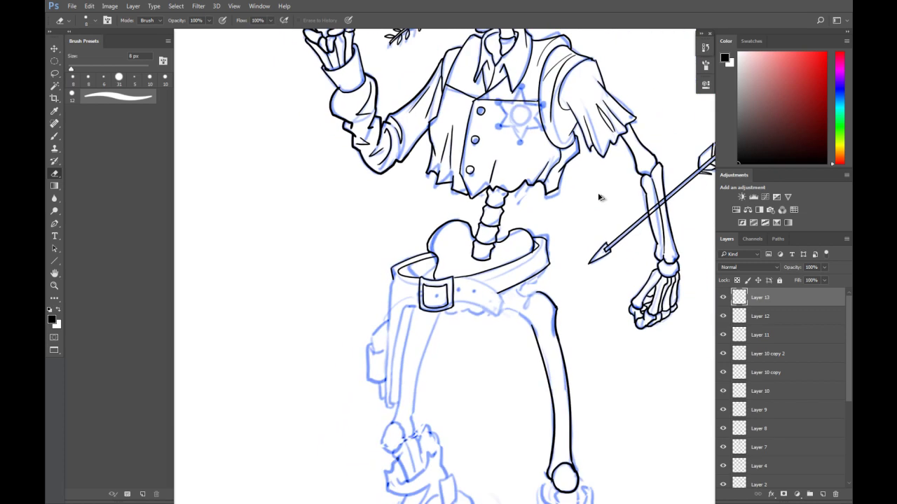
{"action": "key", "text": "ctrl+minus"}
{"action": "mouse_move", "coordinate": [557, 213]}
{"action": "left_mouse_down"}
{"action": "mouse_move", "coordinate": [587, 150]}
{"action": "mouse_move", "coordinate": [588, 122]}
{"action": "left_mouse_up"}
{"action": "scroll", "coordinate": [483, 203], "scroll_direction": "up", "scroll_amount": 1}
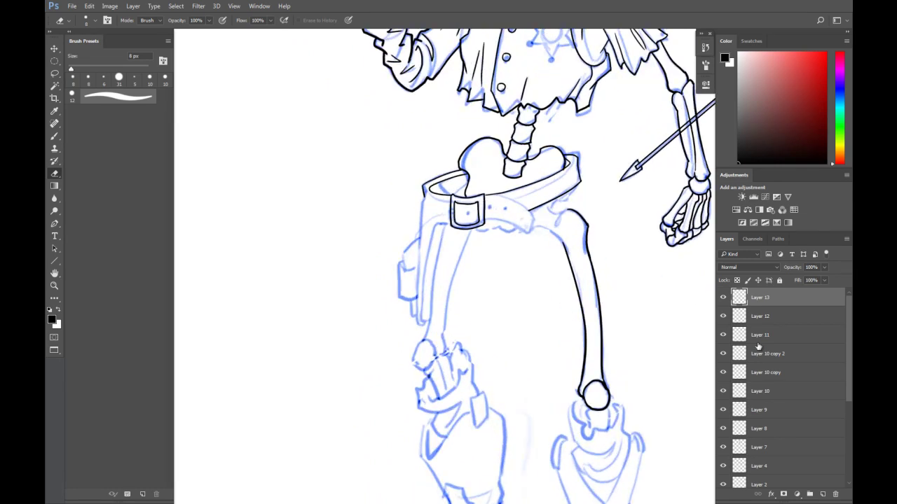
{"action": "left_click", "coordinate": [822, 495]}
{"action": "scroll", "coordinate": [481, 189], "scroll_direction": "up", "scroll_amount": 2}
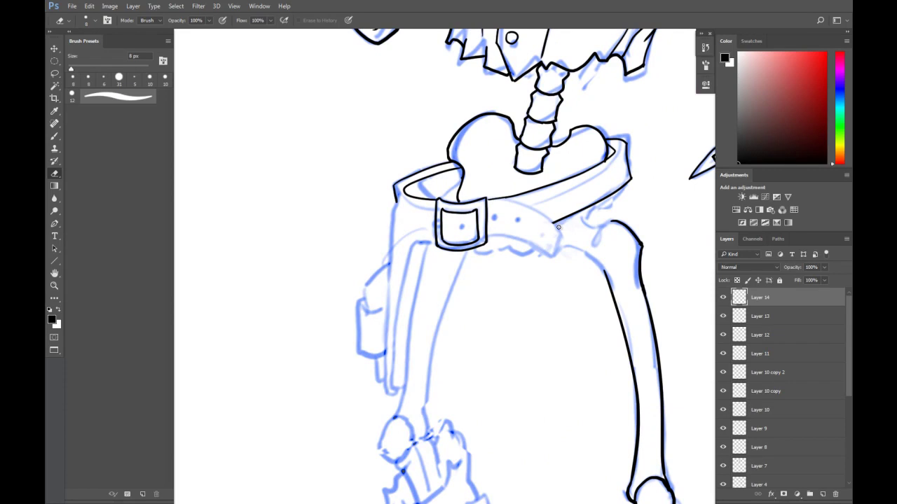
{"action": "key", "text": "b"}
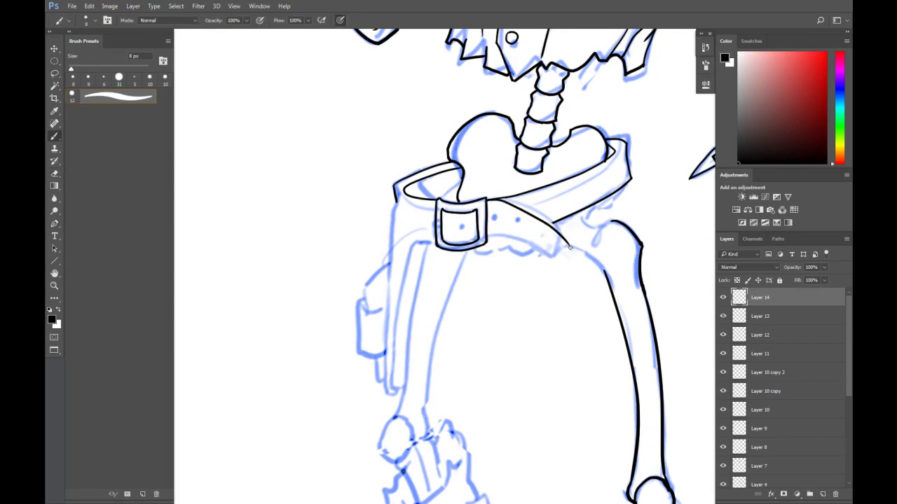
{"action": "scroll", "coordinate": [493, 202], "scroll_direction": "down", "scroll_amount": 1}
{"action": "key", "text": "ctrl+z"}
{"action": "key", "text": "ctrl+z"}
{"action": "key", "text": "ctrl+z"}
{"action": "key", "text": "ctrl+z"}
Ink the strap's upper and lower edges running right from the buckle
{"action": "scroll", "coordinate": [501, 210], "scroll_direction": "down", "scroll_amount": 2}
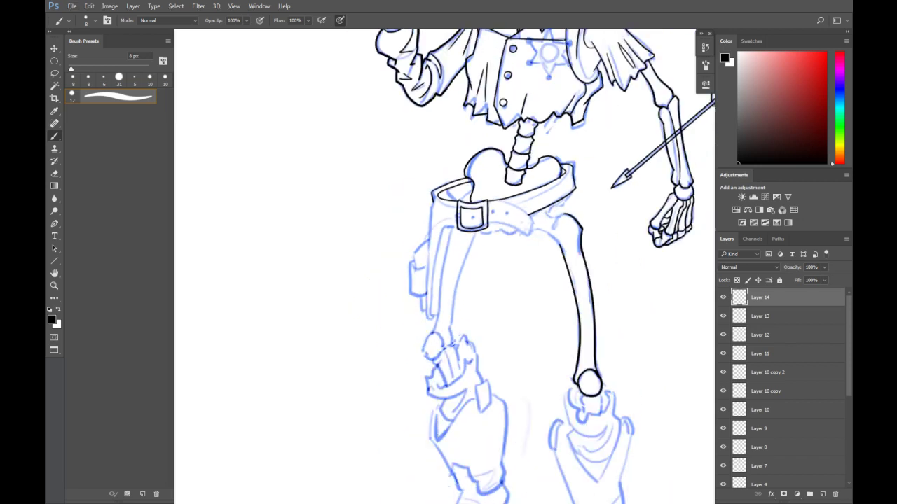
{"action": "scroll", "coordinate": [497, 217], "scroll_direction": "down", "scroll_amount": 2}
{"action": "scroll", "coordinate": [491, 231], "scroll_direction": "down", "scroll_amount": 2}
{"action": "scroll", "coordinate": [480, 253], "scroll_direction": "down", "scroll_amount": 2}
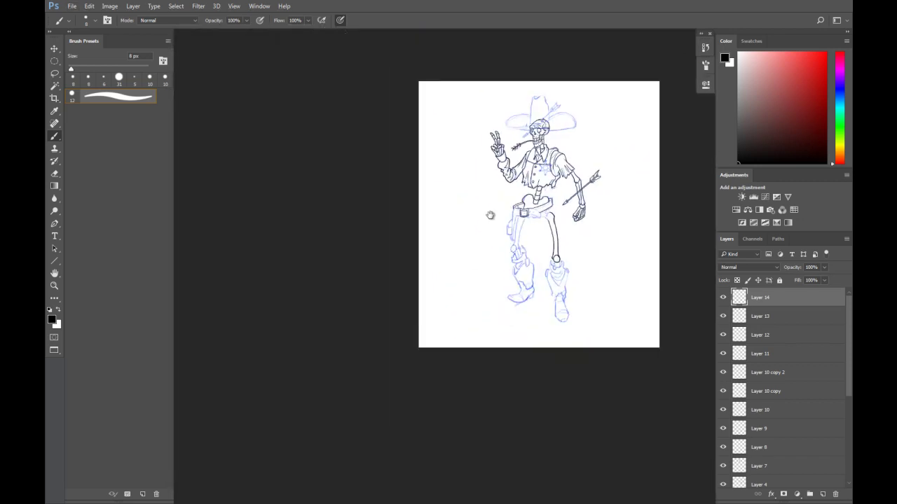
{"action": "scroll", "coordinate": [486, 212], "scroll_direction": "up", "scroll_amount": 2}
{"action": "scroll", "coordinate": [449, 225], "scroll_direction": "up", "scroll_amount": 2}
{"action": "scroll", "coordinate": [405, 237], "scroll_direction": "up", "scroll_amount": 2}
{"action": "scroll", "coordinate": [396, 233], "scroll_direction": "up", "scroll_amount": 1}
{"action": "scroll", "coordinate": [378, 228], "scroll_direction": "up", "scroll_amount": 2}
{"action": "scroll", "coordinate": [361, 221], "scroll_direction": "up", "scroll_amount": 2}
{"action": "scroll", "coordinate": [348, 217], "scroll_direction": "up", "scroll_amount": 1}
{"action": "left_click_drag", "start_coordinate": [343, 215], "coordinate": [412, 244]}
{"action": "key", "text": "ctrl+z"}
{"action": "left_click_drag", "start_coordinate": [343, 215], "coordinate": [411, 247]}
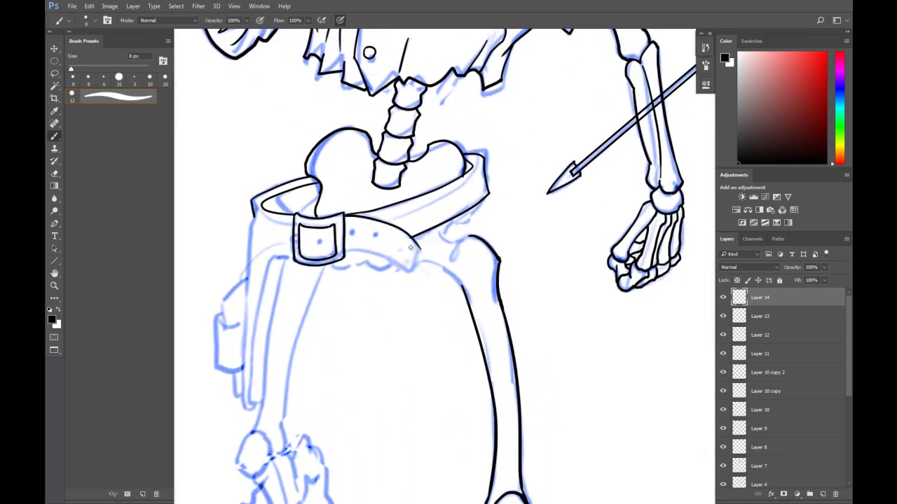
{"action": "mouse_move", "coordinate": [343, 254]}
{"action": "left_mouse_down"}
{"action": "mouse_move", "coordinate": [410, 273]}
{"action": "mouse_move", "coordinate": [412, 245]}
{"action": "mouse_move", "coordinate": [415, 272]}
{"action": "left_mouse_up"}
{"action": "key", "text": "ctrl+z"}
{"action": "key", "text": "e"}
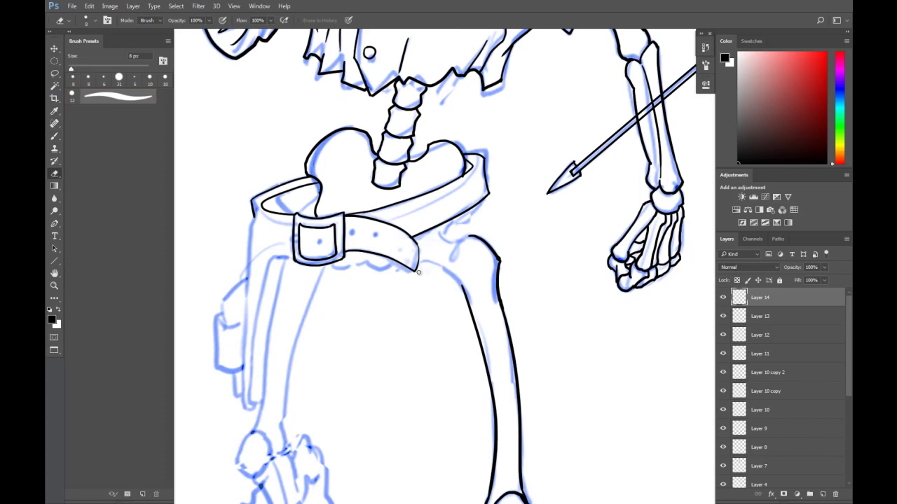
{"action": "key", "text": "b"}
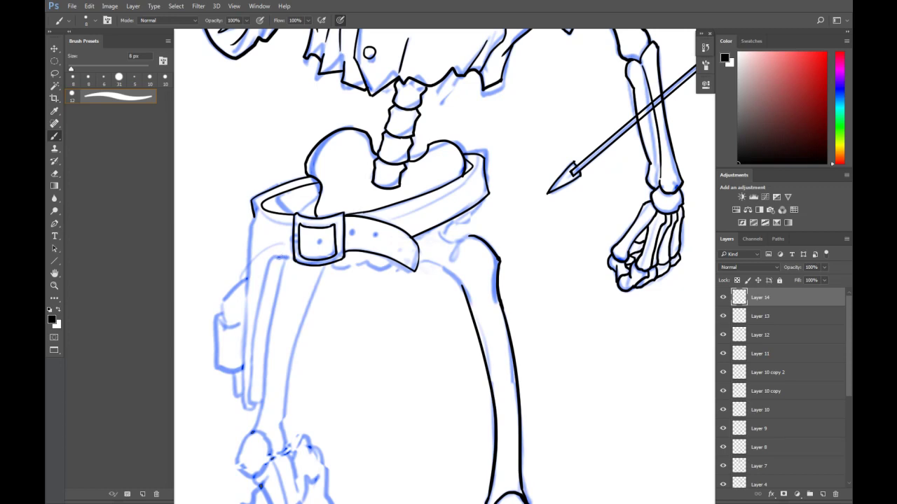
{"action": "scroll", "coordinate": [462, 323], "scroll_direction": "down", "scroll_amount": 2}
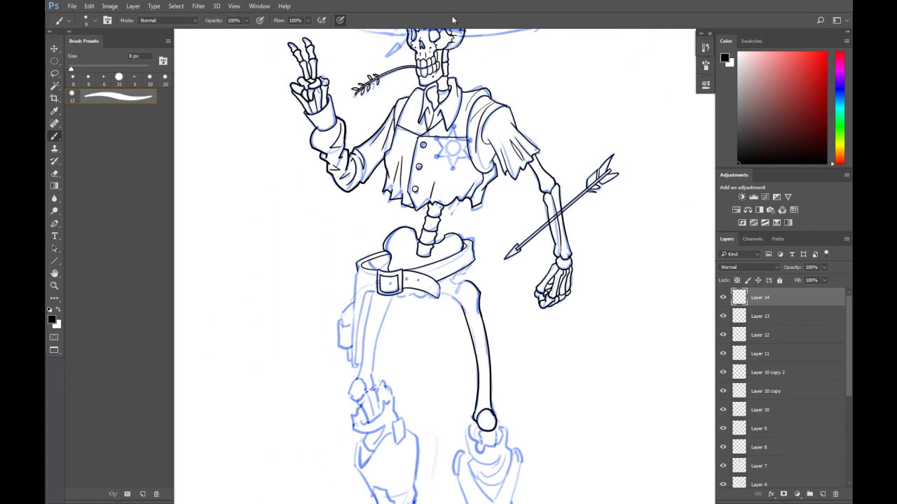
Try several strap lines hanging down from the belt, undoing each attempt
{"action": "scroll", "coordinate": [353, 261], "scroll_direction": "up", "scroll_amount": 1}
{"action": "scroll", "coordinate": [354, 262], "scroll_direction": "up", "scroll_amount": 1}
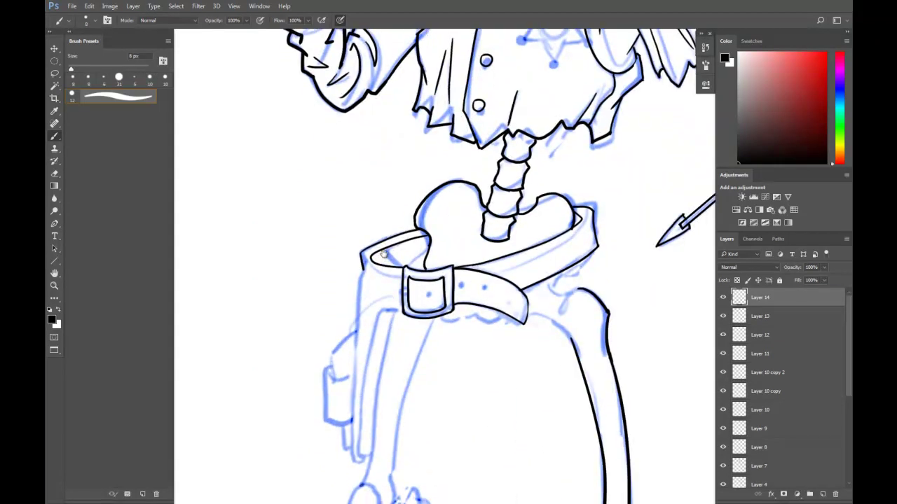
{"action": "scroll", "coordinate": [402, 224], "scroll_direction": "up", "scroll_amount": 1}
{"action": "mouse_move", "coordinate": [416, 241]}
{"action": "left_mouse_down"}
{"action": "mouse_move", "coordinate": [387, 251]}
{"action": "mouse_move", "coordinate": [372, 379]}
{"action": "left_mouse_up"}
{"action": "key", "text": "ctrl+z"}
{"action": "key", "text": "ctrl+z"}
{"action": "left_click_drag", "start_coordinate": [389, 252], "coordinate": [377, 396]}
{"action": "key", "text": "ctrl+z"}
{"action": "left_click_drag", "start_coordinate": [388, 253], "coordinate": [373, 381]}
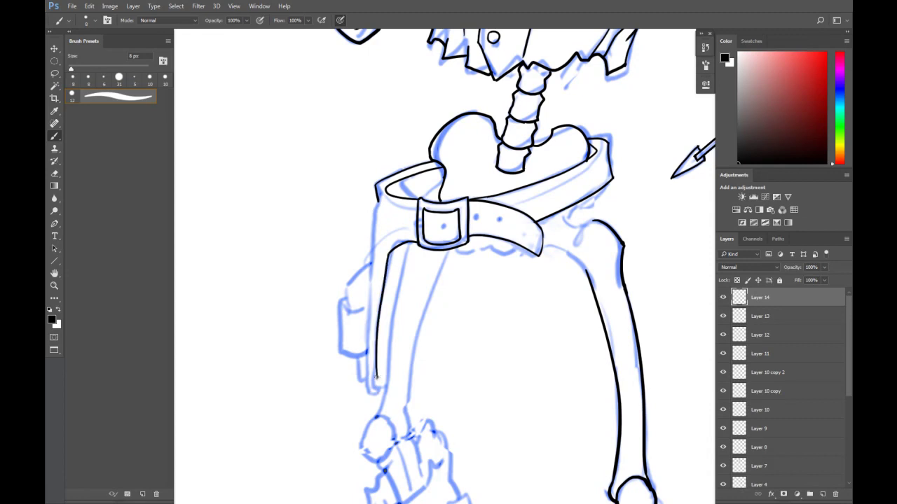
{"action": "key", "text": "ctrl+z"}
{"action": "mouse_move", "coordinate": [388, 252]}
{"action": "left_mouse_down"}
{"action": "mouse_move", "coordinate": [372, 334]}
{"action": "mouse_move", "coordinate": [371, 389]}
{"action": "mouse_move", "coordinate": [375, 328]}
{"action": "mouse_move", "coordinate": [373, 398]}
{"action": "left_mouse_up"}
{"action": "key", "text": "ctrl+z"}
{"action": "key", "text": "ctrl+z"}
With the canvas rotated, ink the hanging strap's lower edge and closed ends, then return upright
{"action": "key", "text": "r"}
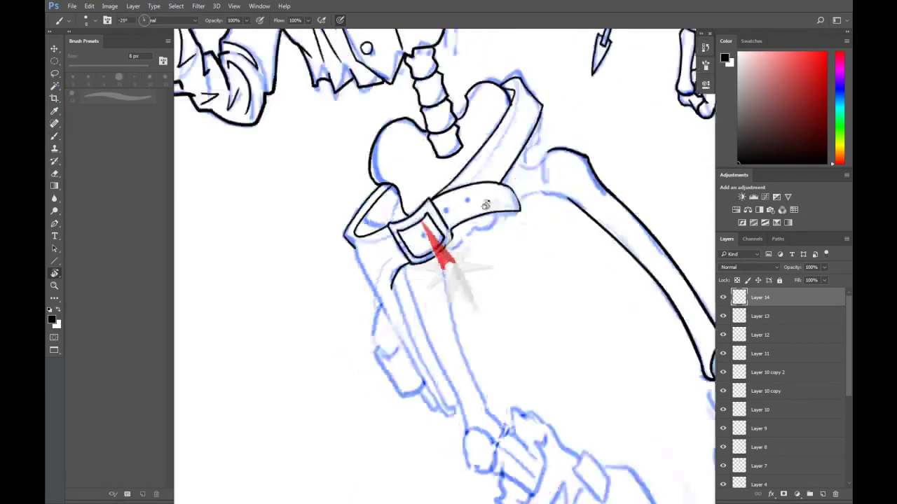
{"action": "left_click_drag", "start_coordinate": [393, 266], "coordinate": [519, 312]}
{"action": "left_click_drag", "start_coordinate": [465, 327], "coordinate": [590, 293]}
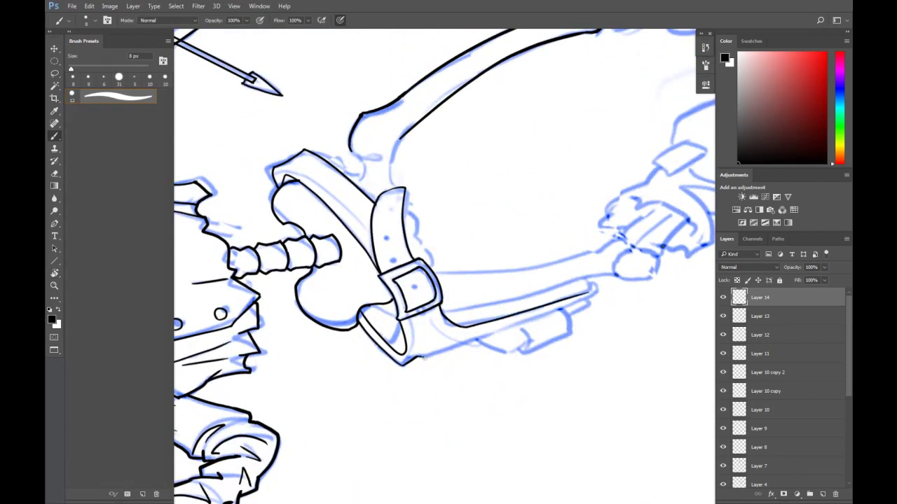
{"action": "left_click_drag", "start_coordinate": [424, 358], "coordinate": [590, 295]}
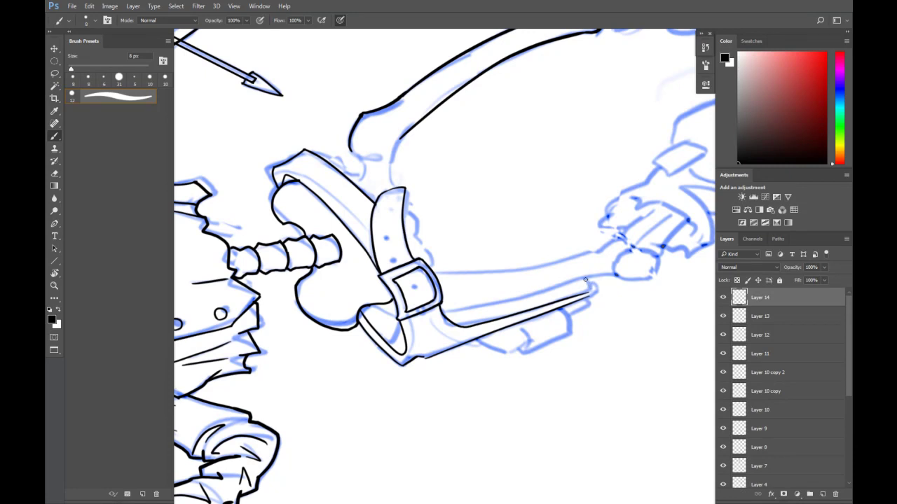
{"action": "mouse_move", "coordinate": [588, 292]}
{"action": "left_mouse_down"}
{"action": "mouse_move", "coordinate": [587, 281]}
{"action": "mouse_move", "coordinate": [592, 297]}
{"action": "left_mouse_up"}
{"action": "key", "text": "r"}
{"action": "left_click_drag", "start_coordinate": [492, 194], "coordinate": [490, 322]}
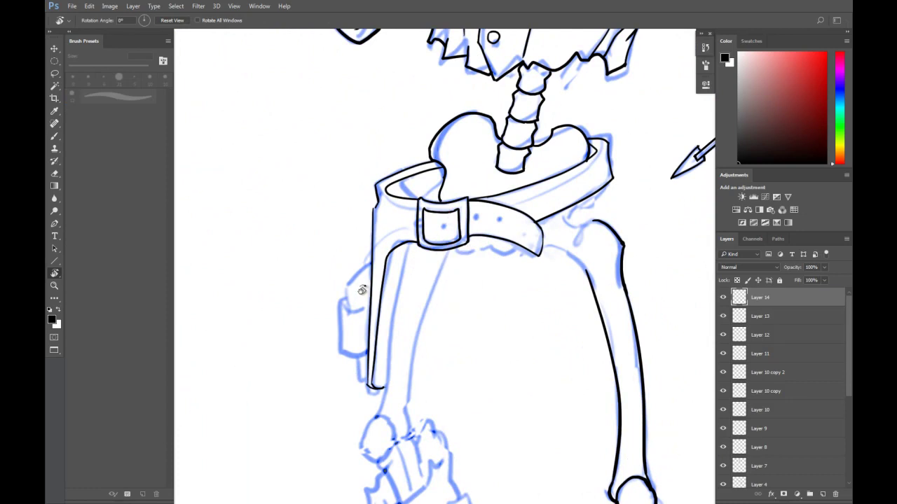
{"action": "key", "text": "b"}
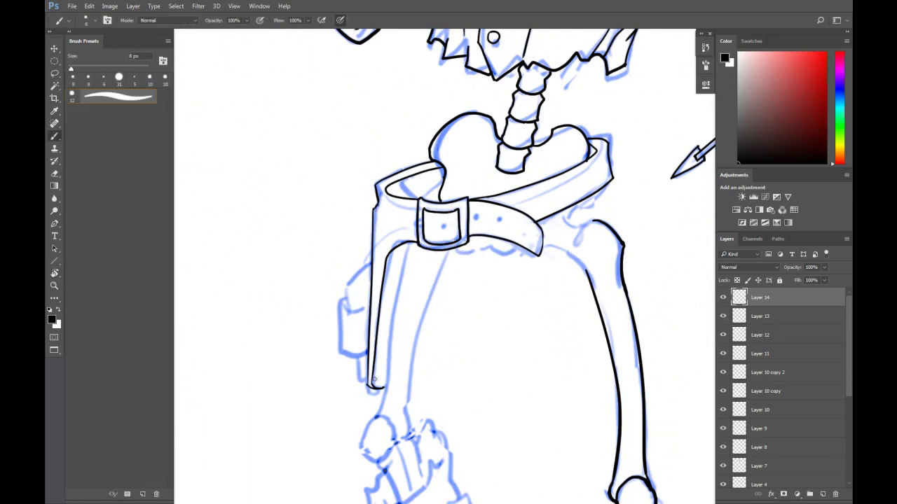
{"action": "left_click_drag", "start_coordinate": [369, 386], "coordinate": [370, 361]}
On a new layer, ink the sheath outline left of the strap and erase a bit at the junction
{"action": "left_click", "coordinate": [822, 494]}
{"action": "left_click_drag", "start_coordinate": [335, 293], "coordinate": [379, 261]}
{"action": "key", "text": "ctrl+z"}
{"action": "mouse_move", "coordinate": [344, 288]}
{"action": "left_mouse_down"}
{"action": "mouse_move", "coordinate": [356, 382]}
{"action": "mouse_move", "coordinate": [372, 386]}
{"action": "left_mouse_up"}
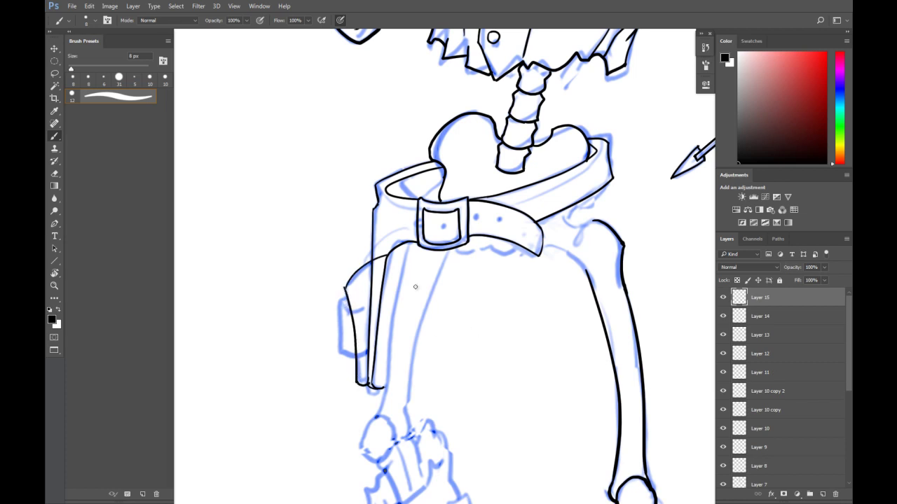
{"action": "key", "text": "e"}
{"action": "left_click_drag", "start_coordinate": [375, 255], "coordinate": [376, 263]}
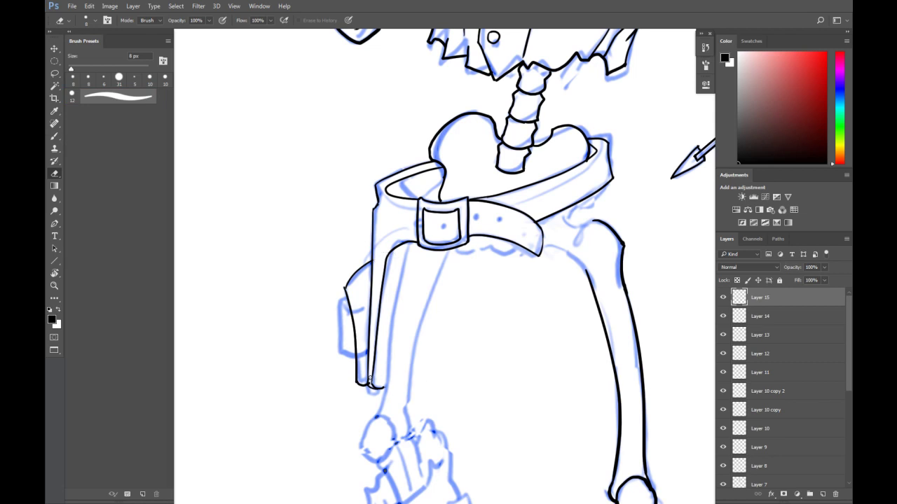
{"action": "key", "text": "Delete"}
Draw a short line across the holster on a new layer and erase the inner line on Layer 14
{"action": "left_click", "coordinate": [822, 495]}
{"action": "key", "text": "b"}
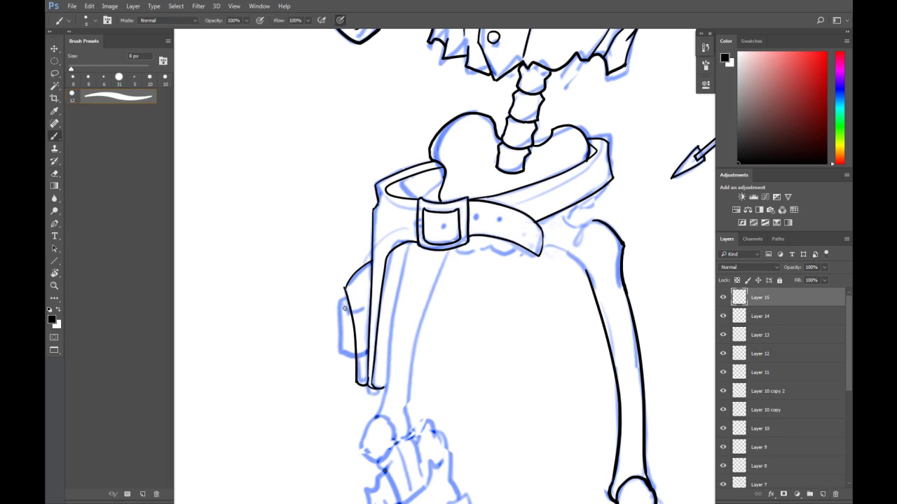
{"action": "mouse_move", "coordinate": [344, 304]}
{"action": "left_mouse_down"}
{"action": "mouse_move", "coordinate": [370, 306]}
{"action": "mouse_move", "coordinate": [348, 349]}
{"action": "mouse_move", "coordinate": [377, 355]}
{"action": "left_mouse_up"}
{"action": "key", "text": "e"}
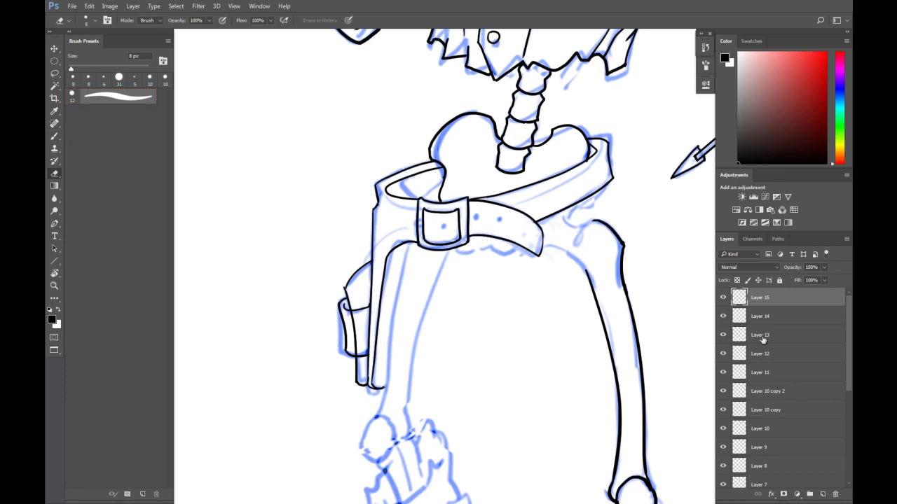
{"action": "left_click", "coordinate": [744, 316]}
{"action": "left_click_drag", "start_coordinate": [350, 313], "coordinate": [354, 335]}
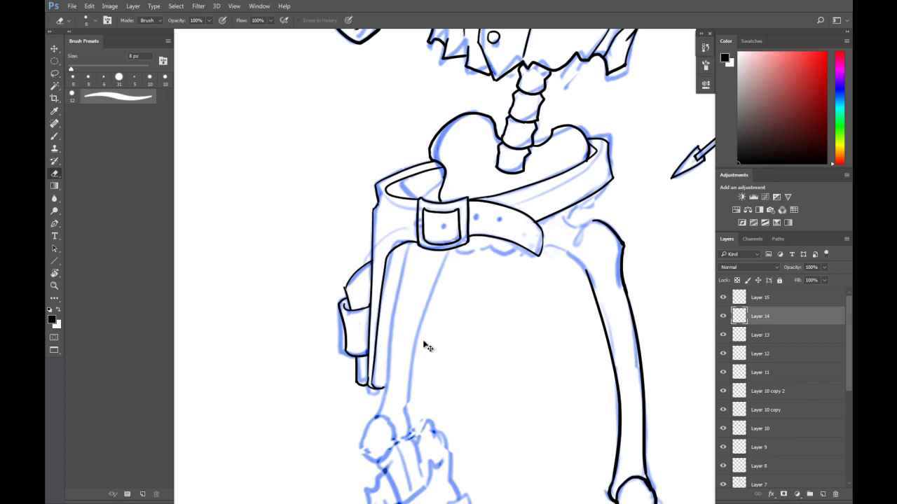
Merge Layer 14 and the top layer down into Layer 13, toggling visibility to check
{"action": "left_click", "coordinate": [723, 297]}
{"action": "key", "text": "ctrl+e"}
{"action": "left_click", "coordinate": [723, 299]}
{"action": "left_click", "coordinate": [723, 316]}
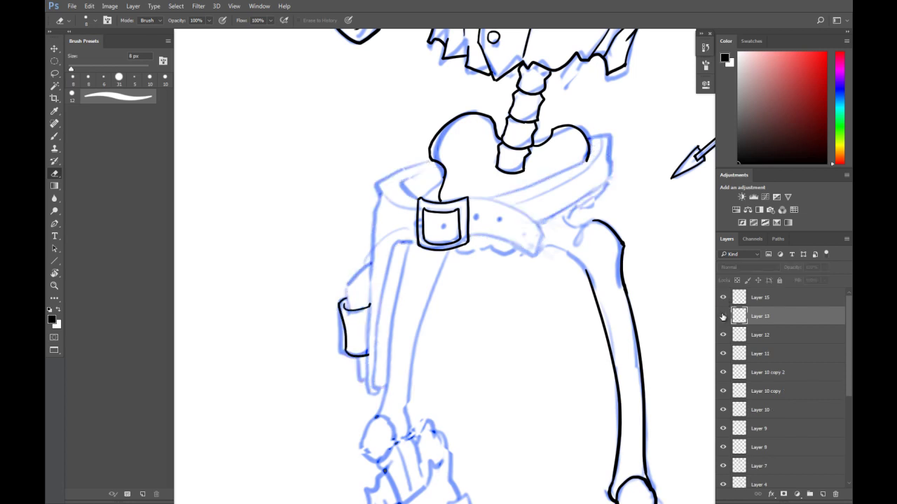
{"action": "left_click", "coordinate": [745, 298]}
{"action": "key", "text": "ctrl+e"}
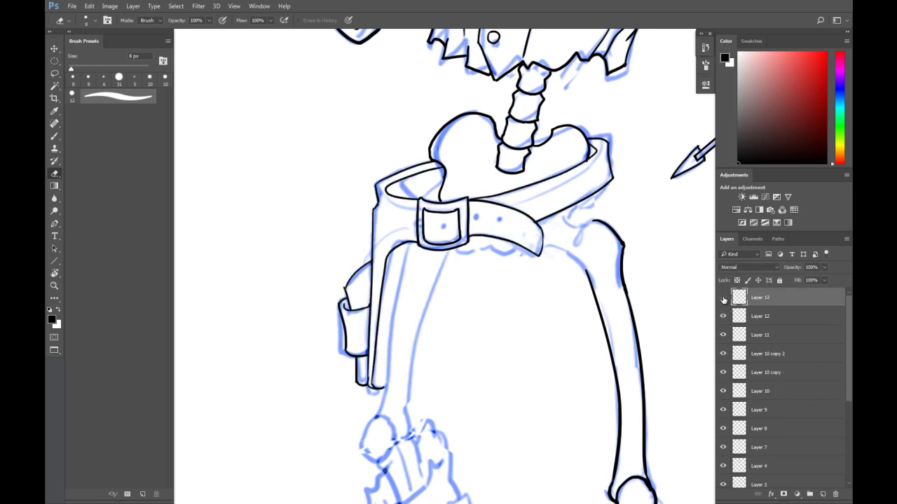
{"action": "left_click", "coordinate": [723, 297]}
{"action": "left_click", "coordinate": [723, 297]}
{"action": "left_click", "coordinate": [723, 316]}
{"action": "left_click_drag", "start_coordinate": [530, 256], "coordinate": [499, 275]}
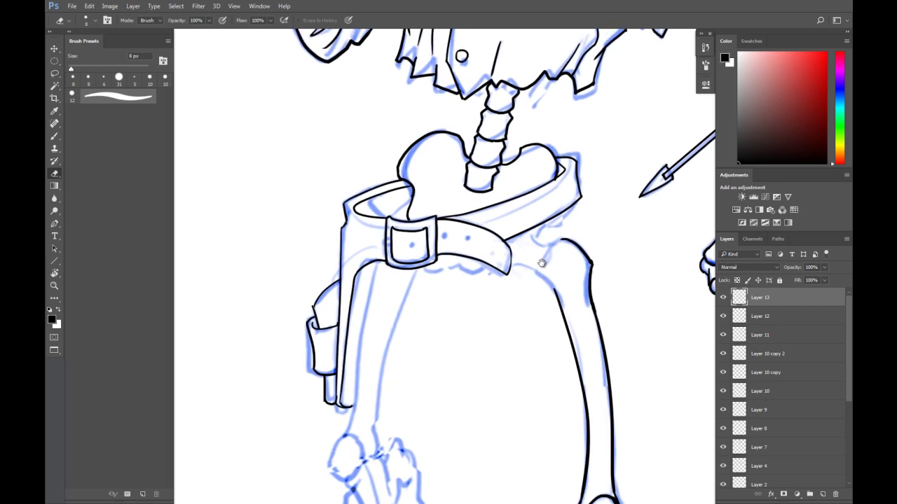
On a new layer, ink black dots in the buckle hole and two belt holes
{"action": "left_click", "coordinate": [823, 494]}
{"action": "left_click", "coordinate": [822, 495]}
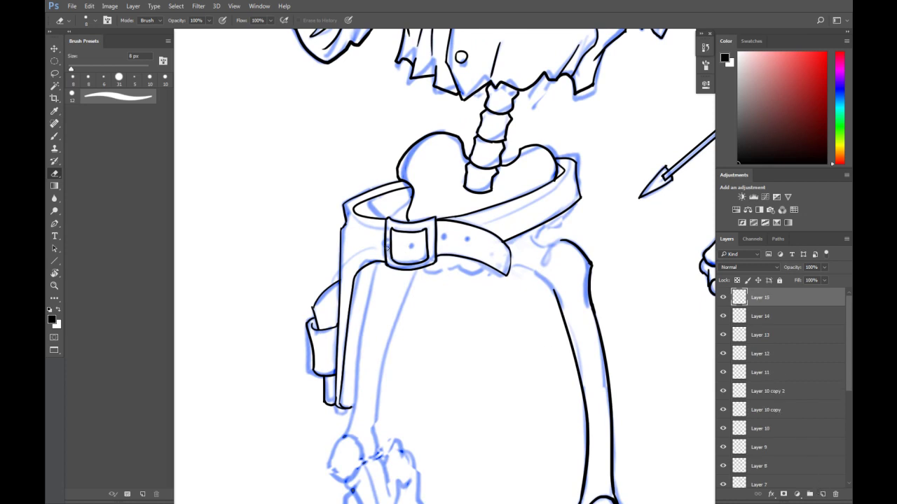
{"action": "key", "text": "b"}
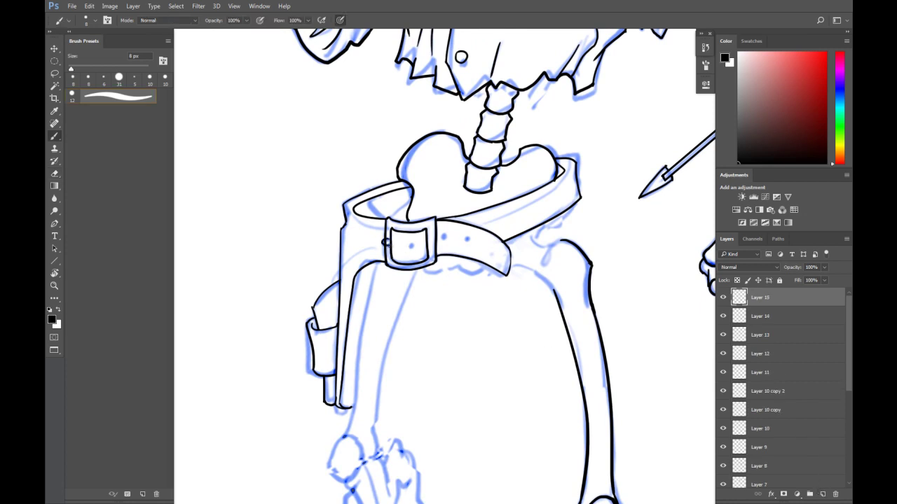
{"action": "left_click", "coordinate": [408, 246]}
{"action": "left_click", "coordinate": [467, 241]}
{"action": "left_click", "coordinate": [484, 250]}
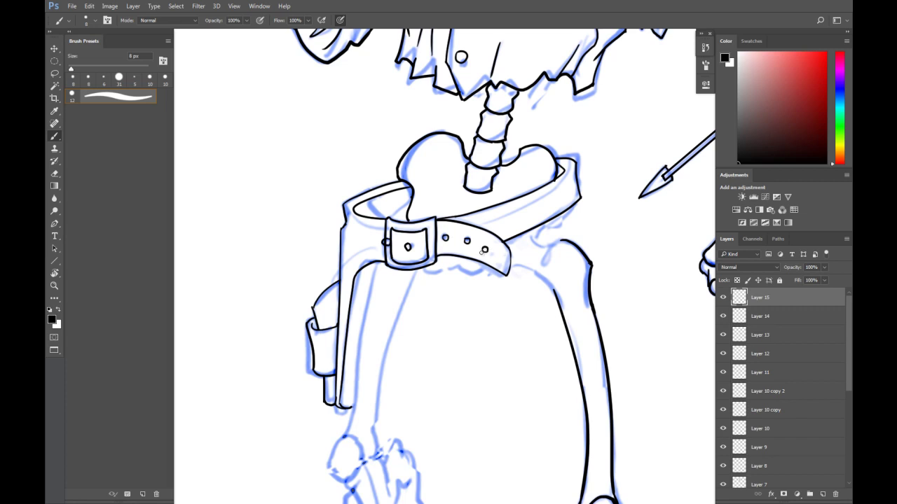
Toggle the belt, holster and buckle layers' visibility to check the ink
{"action": "left_click", "coordinate": [763, 316]}
{"action": "key", "text": "e"}
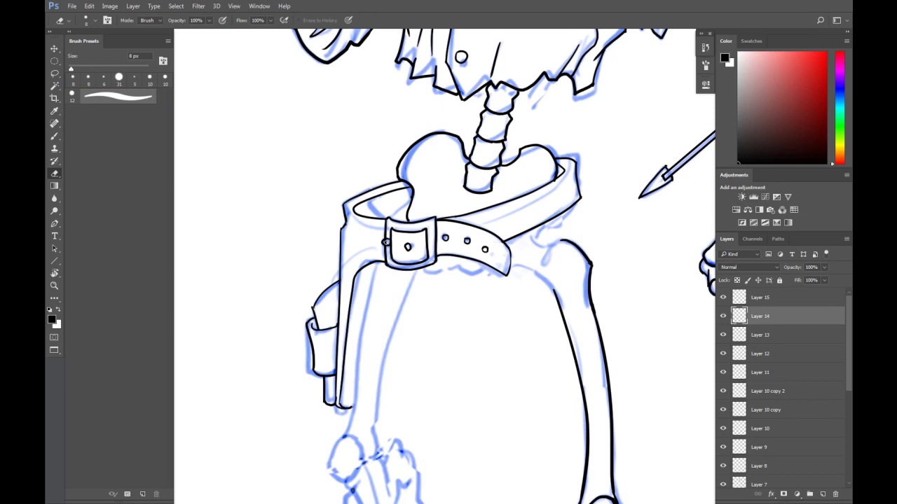
{"action": "left_click", "coordinate": [723, 336]}
{"action": "left_click", "coordinate": [761, 335]}
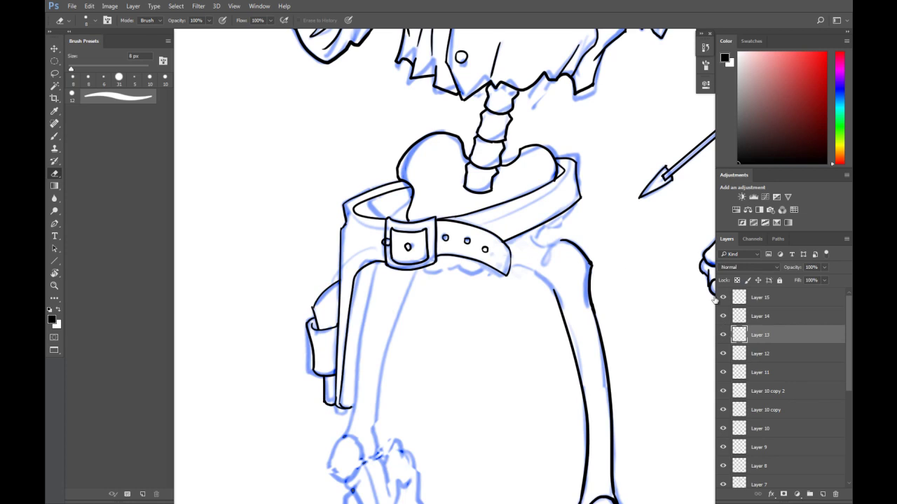
{"action": "left_click", "coordinate": [723, 336]}
{"action": "left_click", "coordinate": [723, 354]}
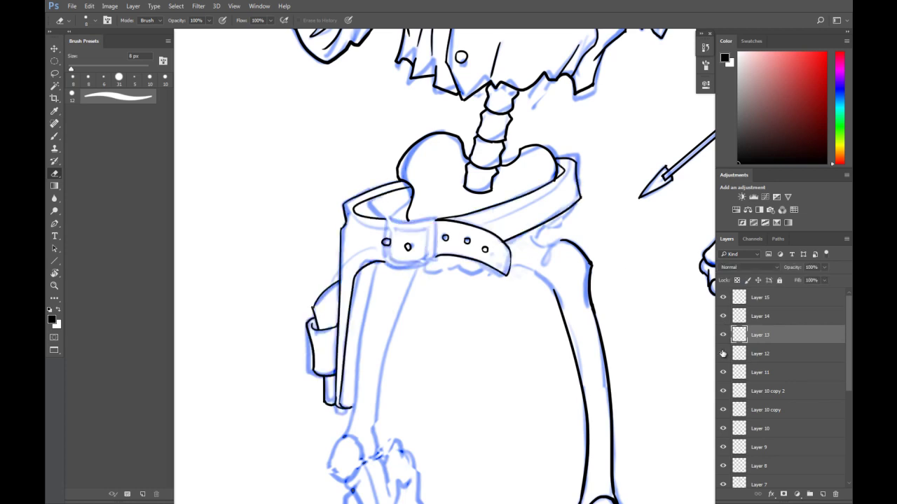
{"action": "left_click", "coordinate": [739, 354]}
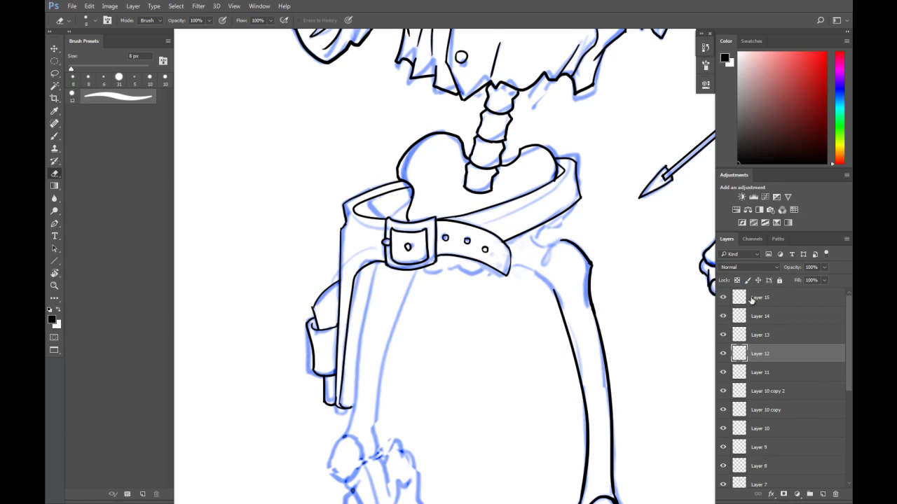
Merge Layers 12 through 15 into one layer and add a new empty Layer 16
{"action": "left_click", "coordinate": [760, 301], "text": "shift"}
{"action": "key", "text": "ctrl+e"}
{"action": "left_click", "coordinate": [723, 297]}
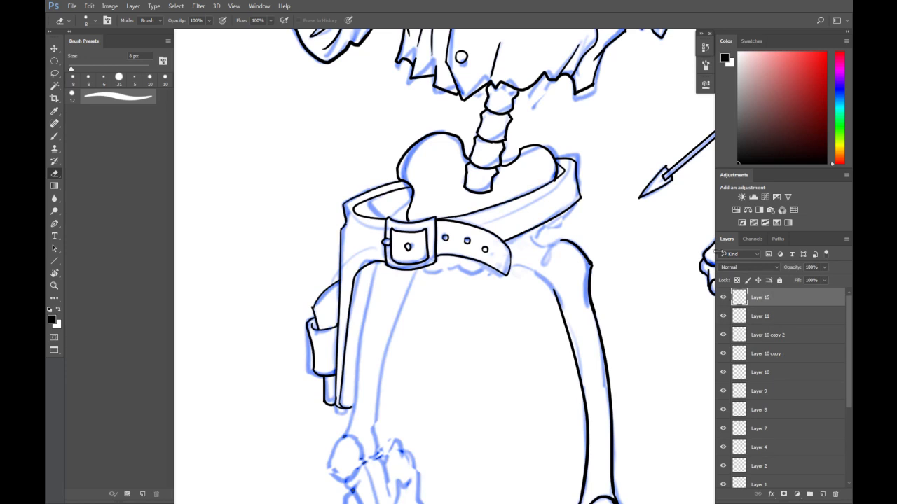
{"action": "key", "text": "b"}
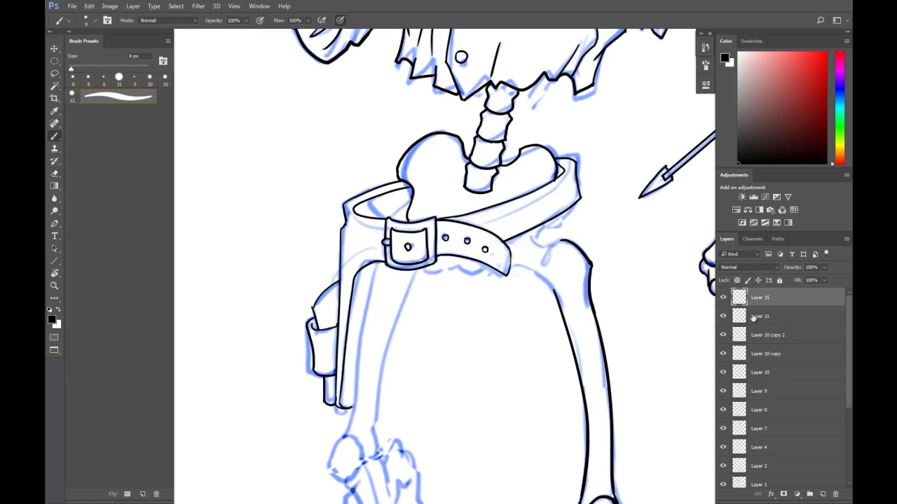
{"action": "left_click", "coordinate": [823, 496]}
{"action": "key", "text": "ctrl+minus"}
{"action": "key", "text": "ctrl+minus"}
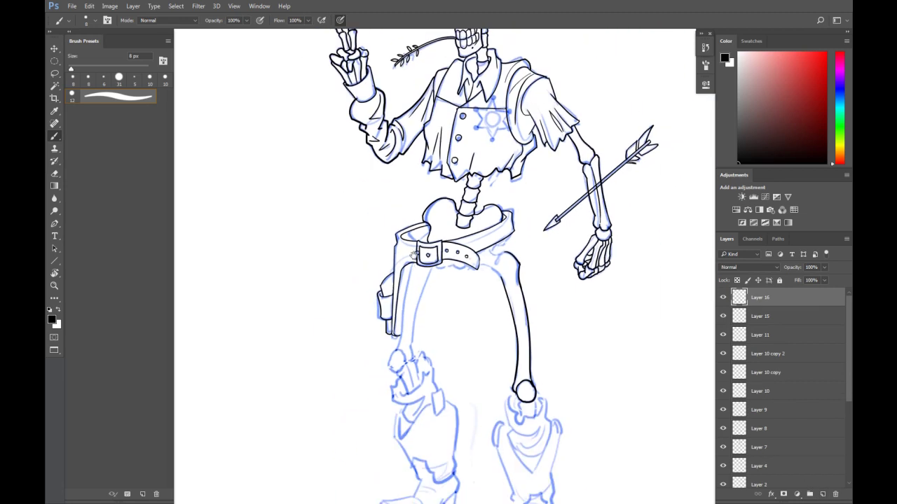
Zoom in on the belt and ink the left thigh bone line down from the belt
{"action": "key", "text": "ctrl+plus"}
{"action": "mouse_move", "coordinate": [426, 200]}
{"action": "left_mouse_down"}
{"action": "mouse_move", "coordinate": [432, 182]}
{"action": "mouse_move", "coordinate": [415, 275]}
{"action": "left_mouse_up"}
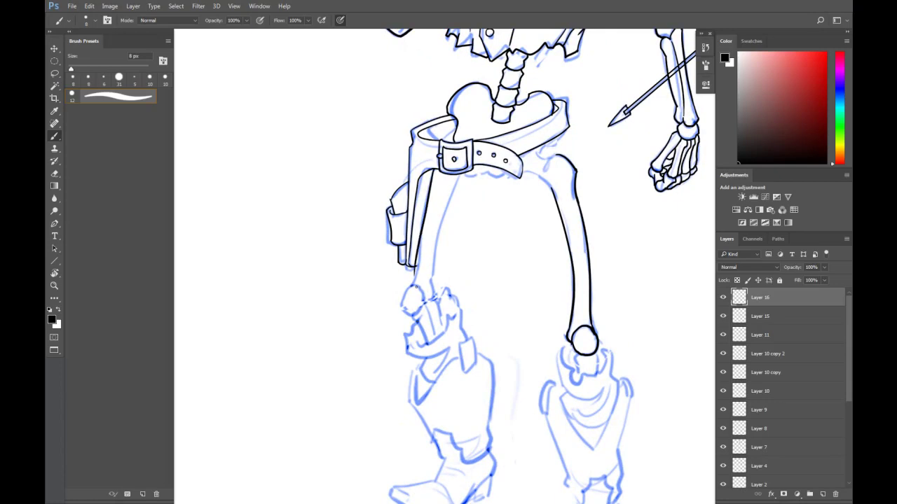
{"action": "key", "text": "ctrl+z"}
{"action": "left_click_drag", "start_coordinate": [433, 171], "coordinate": [417, 269]}
{"action": "key", "text": "ctrl+z"}
{"action": "left_click_drag", "start_coordinate": [435, 171], "coordinate": [415, 271]}
{"action": "key", "text": "ctrl+z"}
{"action": "left_click_drag", "start_coordinate": [429, 181], "coordinate": [416, 279]}
{"action": "key", "text": "ctrl+z"}
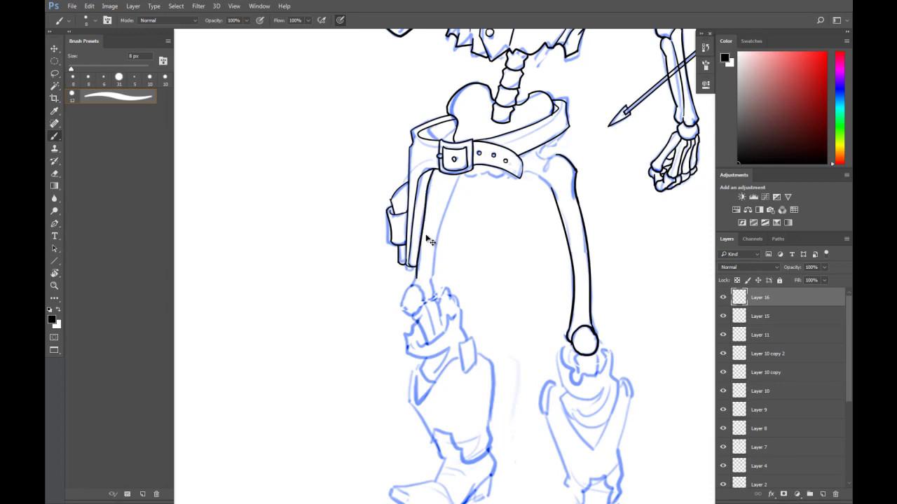
{"action": "left_click_drag", "start_coordinate": [434, 171], "coordinate": [418, 271]}
{"action": "key", "text": "ctrl+z"}
{"action": "mouse_move", "coordinate": [435, 171]}
{"action": "left_mouse_down"}
{"action": "mouse_move", "coordinate": [415, 280]}
{"action": "mouse_move", "coordinate": [424, 303]}
{"action": "mouse_move", "coordinate": [402, 303]}
{"action": "mouse_move", "coordinate": [410, 319]}
{"action": "mouse_move", "coordinate": [423, 305]}
{"action": "left_mouse_up"}
Ink the shin lines below the left knee knob and the thigh bone from knee to belt
{"action": "key", "text": "e"}
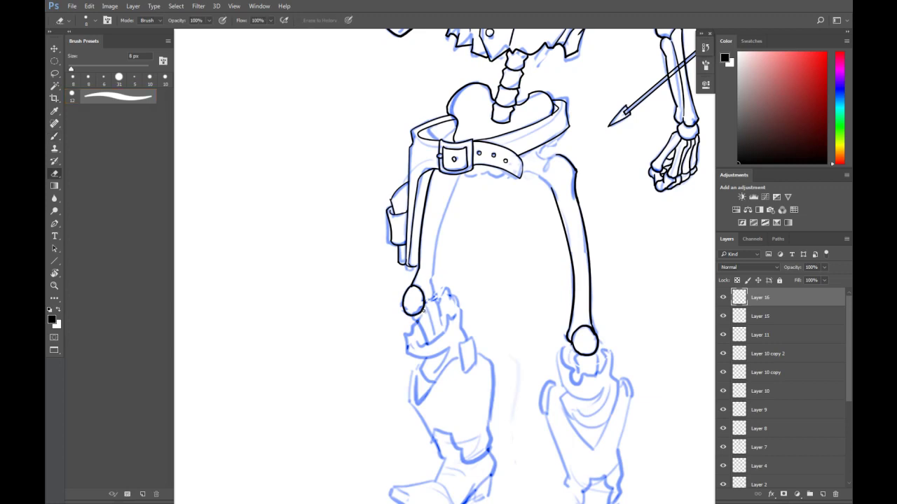
{"action": "key", "text": "b"}
{"action": "left_click_drag", "start_coordinate": [414, 314], "coordinate": [426, 345]}
{"action": "left_click_drag", "start_coordinate": [424, 307], "coordinate": [434, 339]}
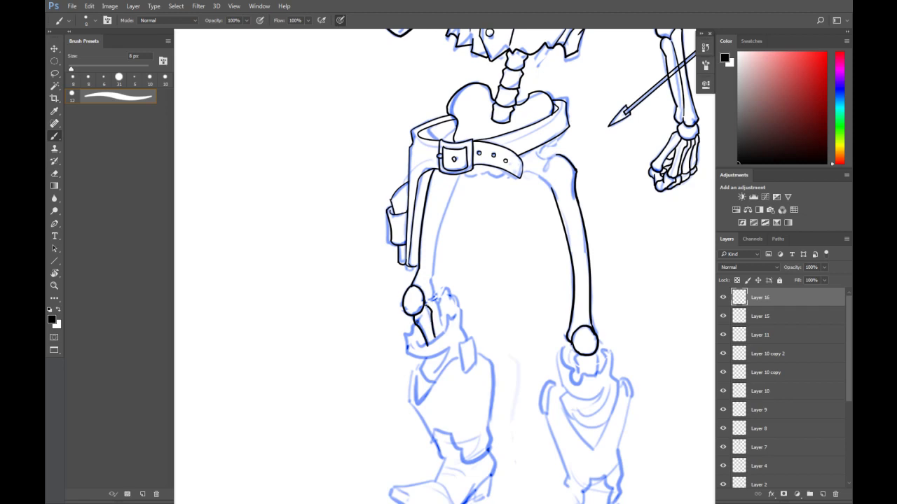
{"action": "mouse_move", "coordinate": [435, 302]}
{"action": "left_mouse_down"}
{"action": "mouse_move", "coordinate": [431, 283]}
{"action": "mouse_move", "coordinate": [475, 171]}
{"action": "left_mouse_up"}
{"action": "key", "text": "ctrl+z"}
{"action": "left_click_drag", "start_coordinate": [433, 281], "coordinate": [483, 150]}
{"action": "key", "text": "ctrl+z"}
{"action": "left_click_drag", "start_coordinate": [432, 283], "coordinate": [488, 145]}
{"action": "key", "text": "ctrl+z"}
{"action": "left_click_drag", "start_coordinate": [432, 279], "coordinate": [463, 162]}
Erase the stroke tip overlapping the buckle and ink the shin line below the left knee
{"action": "key", "text": "e"}
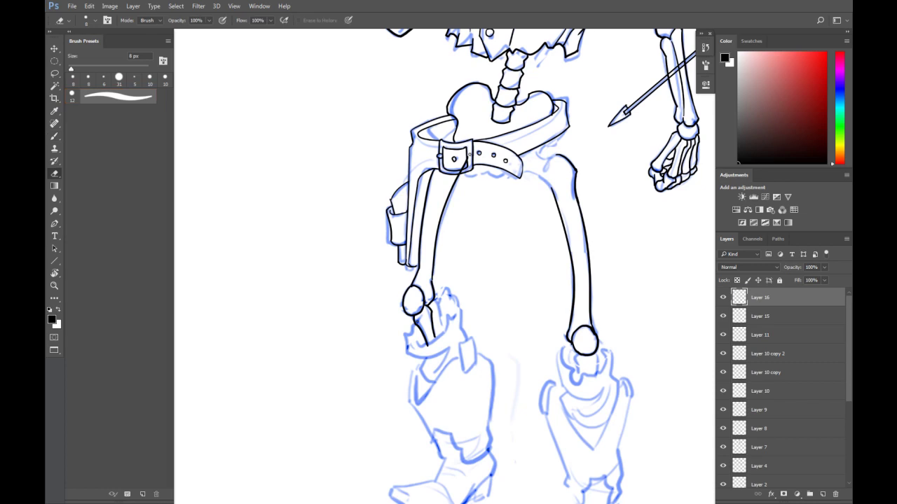
{"action": "left_click_drag", "start_coordinate": [466, 164], "coordinate": [462, 165]}
{"action": "key", "text": "b"}
{"action": "left_click_drag", "start_coordinate": [434, 301], "coordinate": [446, 347]}
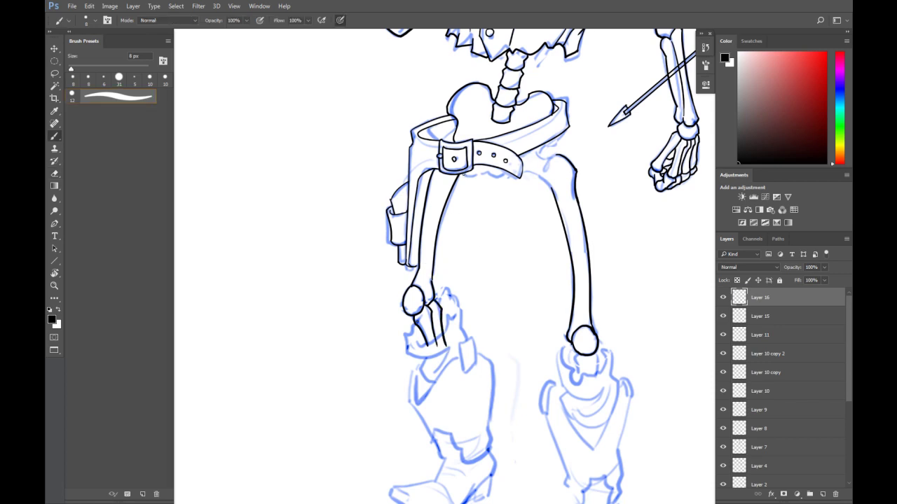
{"action": "mouse_move", "coordinate": [474, 178]}
{"action": "left_mouse_down"}
{"action": "mouse_move", "coordinate": [512, 179]}
{"action": "mouse_move", "coordinate": [512, 190]}
{"action": "mouse_move", "coordinate": [515, 180]}
{"action": "left_mouse_up"}
{"action": "key", "text": "ctrl+z"}
{"action": "key", "text": "ctrl+z"}
{"action": "key", "text": "ctrl+z"}
{"action": "key", "text": "ctrl+z"}
{"action": "key", "text": "ctrl+z"}
On Layer 11, erase the rough pelvis right edge and redraw it cleanly
{"action": "left_click", "coordinate": [723, 336]}
{"action": "left_click", "coordinate": [723, 335]}
{"action": "key", "text": "e"}
{"action": "left_click_drag", "start_coordinate": [552, 111], "coordinate": [554, 114]}
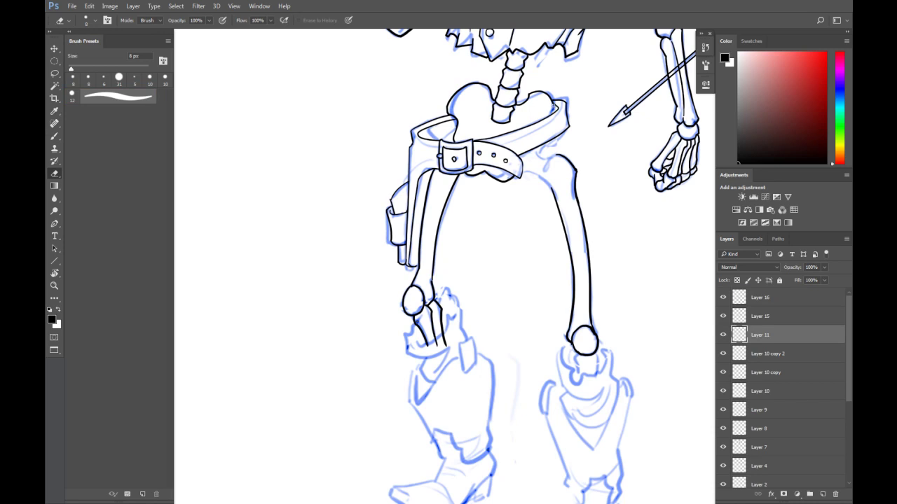
{"action": "key", "text": "b"}
{"action": "left_click_drag", "start_coordinate": [554, 101], "coordinate": [558, 144]}
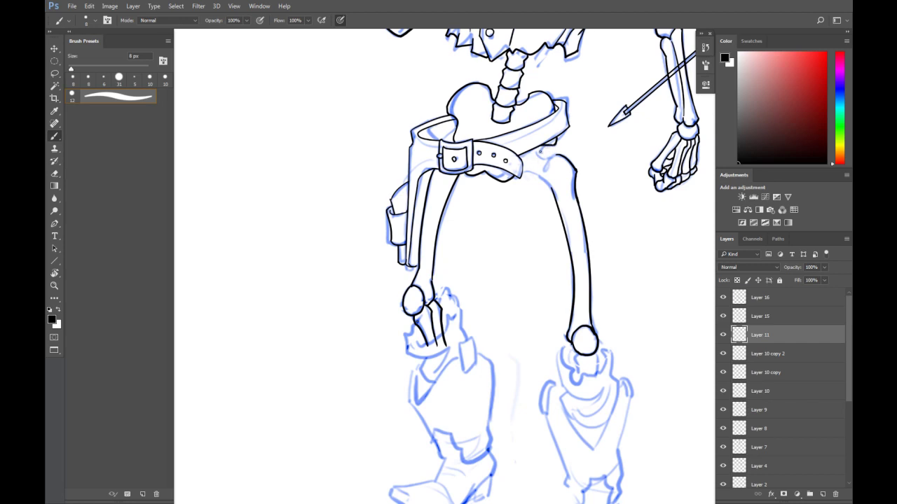
Add short ink strokes below the belt and on the upper right thigh bone
{"action": "left_click_drag", "start_coordinate": [535, 149], "coordinate": [543, 171]}
{"action": "left_click_drag", "start_coordinate": [548, 185], "coordinate": [557, 194]}
{"action": "mouse_move", "coordinate": [626, 280]}
{"action": "left_mouse_down"}
{"action": "mouse_move", "coordinate": [623, 227]}
{"action": "mouse_move", "coordinate": [537, 343]}
{"action": "mouse_move", "coordinate": [553, 295]}
{"action": "mouse_move", "coordinate": [571, 404]}
{"action": "mouse_move", "coordinate": [566, 325]}
{"action": "mouse_move", "coordinate": [580, 190]}
{"action": "left_mouse_up"}
Check Layer 1's lines and move Layer 2 below Layer 6 in the Layers panel
{"action": "scroll", "coordinate": [580, 190], "scroll_direction": "down", "scroll_amount": 1}
{"action": "scroll", "coordinate": [580, 190], "scroll_direction": "down", "scroll_amount": 1}
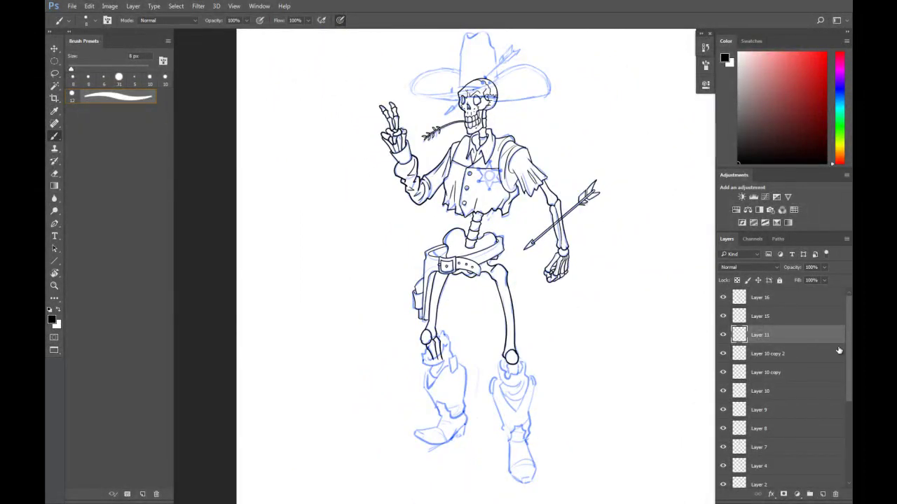
{"action": "scroll", "coordinate": [811, 399], "scroll_direction": "down", "scroll_amount": 2}
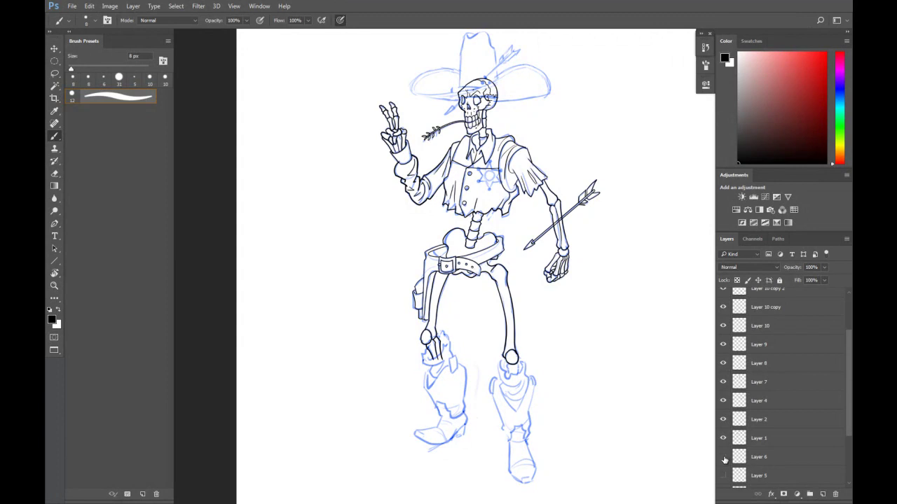
{"action": "left_click", "coordinate": [723, 438]}
{"action": "left_click", "coordinate": [723, 419]}
{"action": "left_click", "coordinate": [723, 419]}
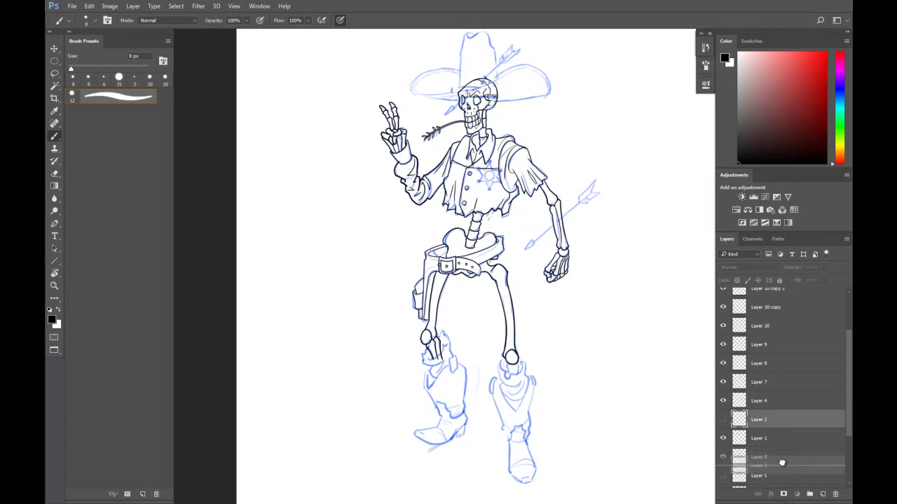
{"action": "left_click_drag", "start_coordinate": [771, 421], "coordinate": [771, 466]}
{"action": "left_click", "coordinate": [771, 438]}
{"action": "left_click_drag", "start_coordinate": [850, 342], "coordinate": [848, 285]}
Merge the selected line-art layers into Layer 16 and check the merged result
{"action": "key", "text": "ctrl+alt+a"}
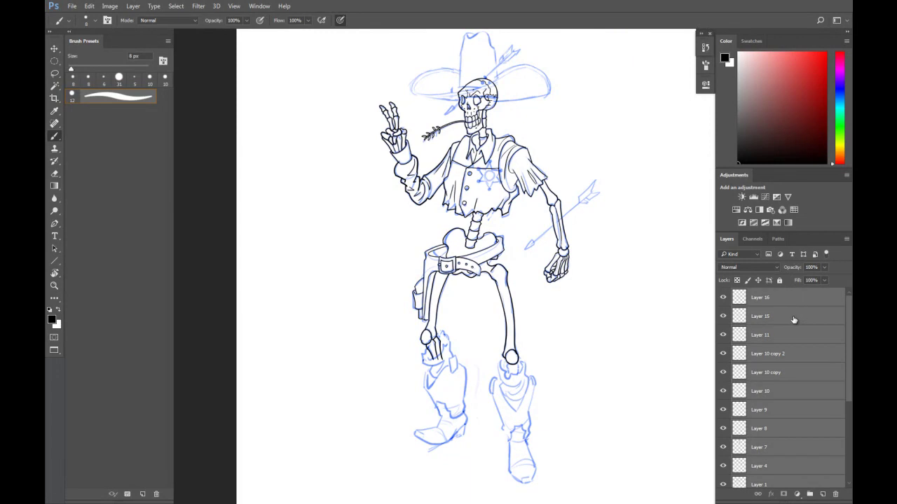
{"action": "key", "text": "ctrl+e"}
{"action": "left_click", "coordinate": [723, 298]}
{"action": "left_click", "coordinate": [723, 298]}
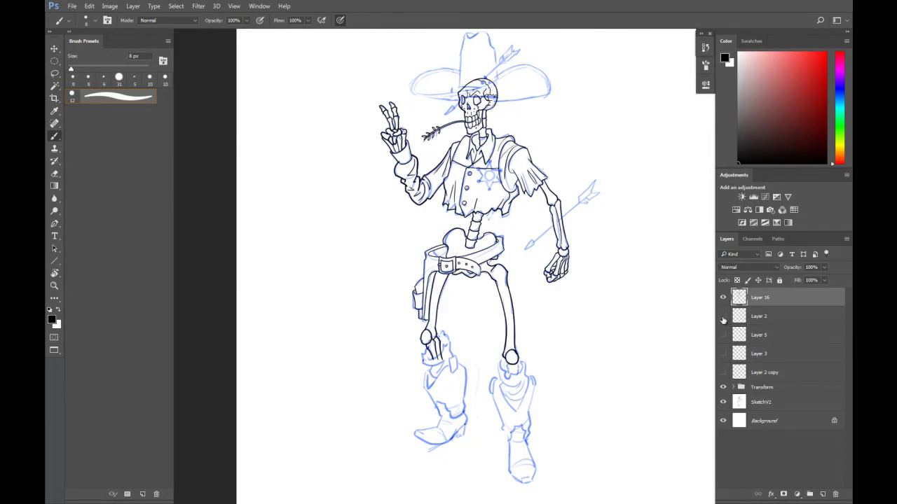
Compare the arrow, hat brim and badge layers, leaving Layers 2, 5, 3 and Layer 2 copy hidden
{"action": "left_click", "coordinate": [723, 316]}
{"action": "left_click", "coordinate": [723, 316]}
{"action": "left_click", "coordinate": [723, 334]}
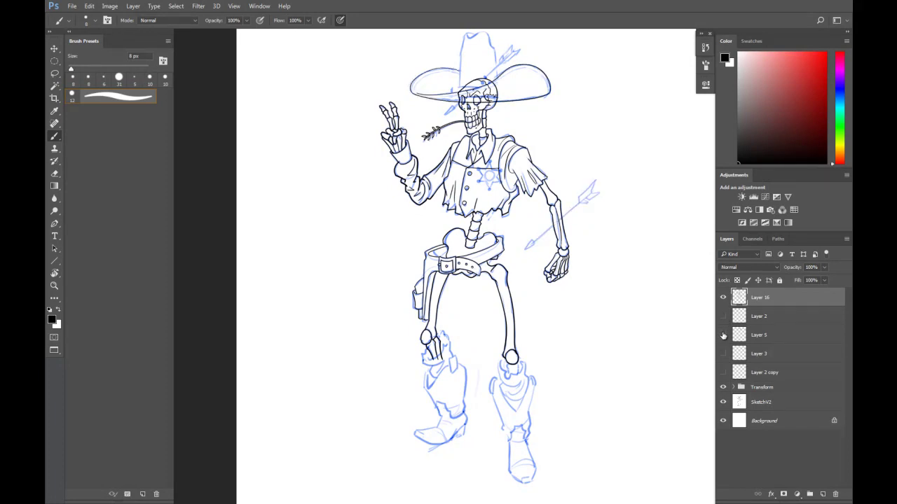
{"action": "left_click", "coordinate": [723, 354]}
{"action": "left_click", "coordinate": [723, 373]}
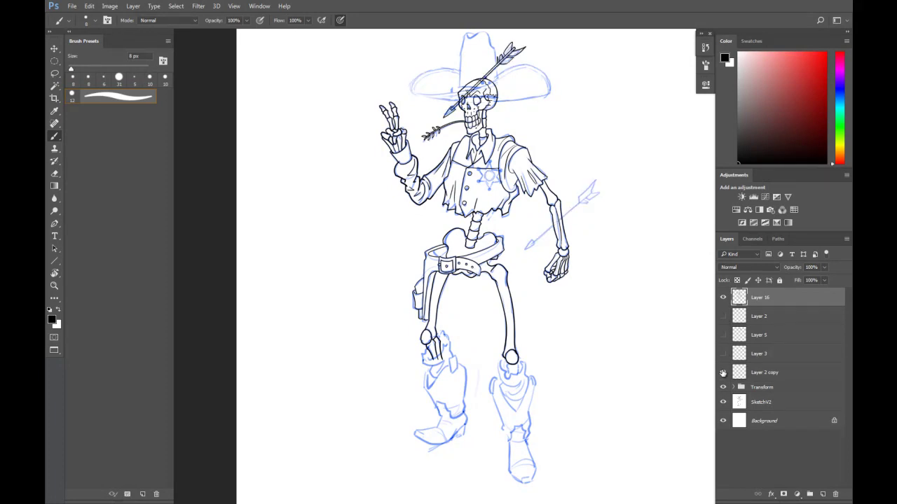
{"action": "left_click", "coordinate": [723, 373]}
{"action": "left_click", "coordinate": [723, 354]}
{"action": "left_click", "coordinate": [723, 335]}
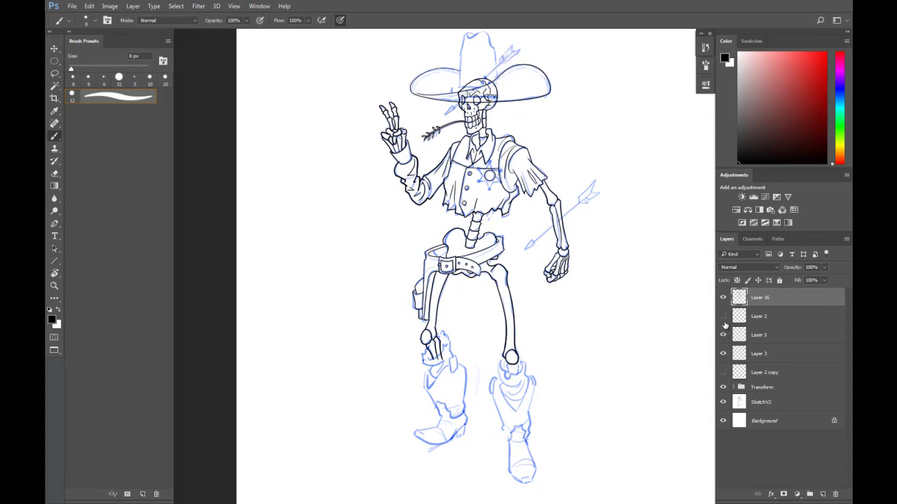
{"action": "left_click", "coordinate": [723, 335]}
{"action": "left_click", "coordinate": [723, 353]}
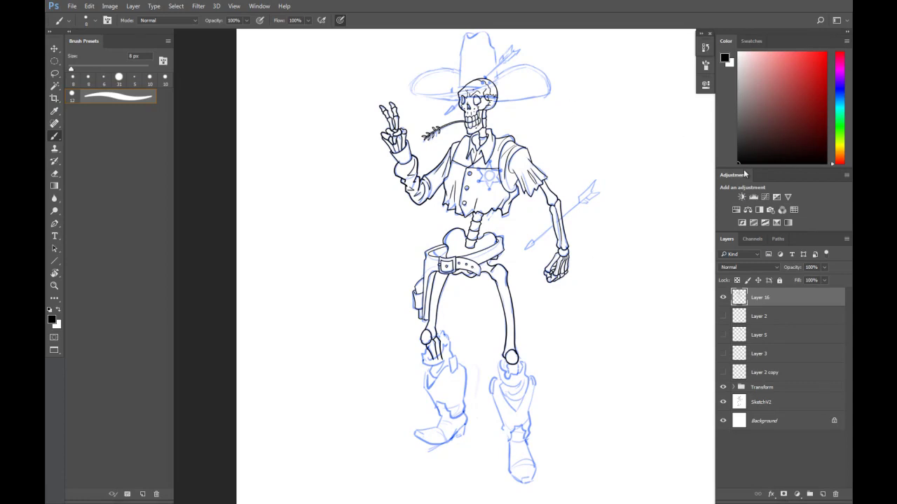
Return to windowed view, zoom in and add a short line on the pelvis's right side
{"action": "key", "text": "f"}
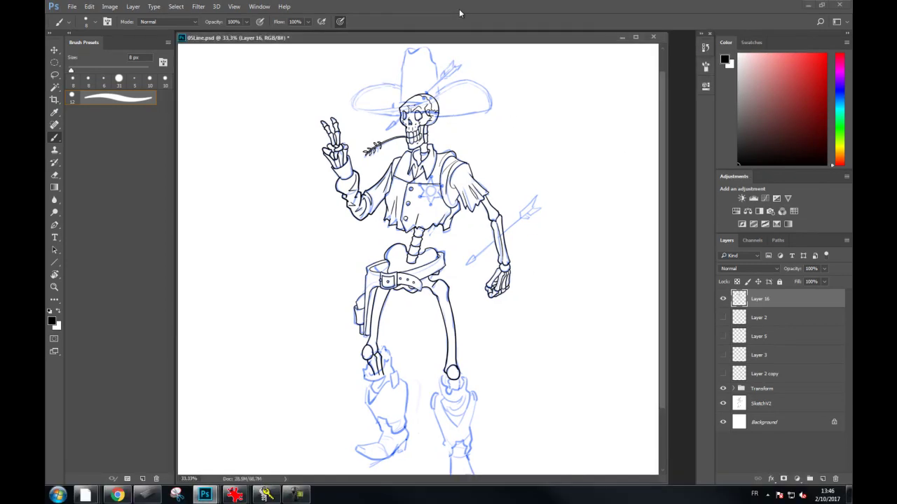
{"action": "scroll", "coordinate": [395, 246], "scroll_direction": "up", "scroll_amount": 1}
{"action": "scroll", "coordinate": [395, 245], "scroll_direction": "up", "scroll_amount": 1}
{"action": "mouse_move", "coordinate": [412, 266]}
{"action": "left_mouse_down"}
{"action": "mouse_move", "coordinate": [398, 273]}
{"action": "mouse_move", "coordinate": [399, 262]}
{"action": "mouse_move", "coordinate": [407, 274]}
{"action": "mouse_move", "coordinate": [387, 276]}
{"action": "left_mouse_up"}
{"action": "key", "text": "ctrl+z"}
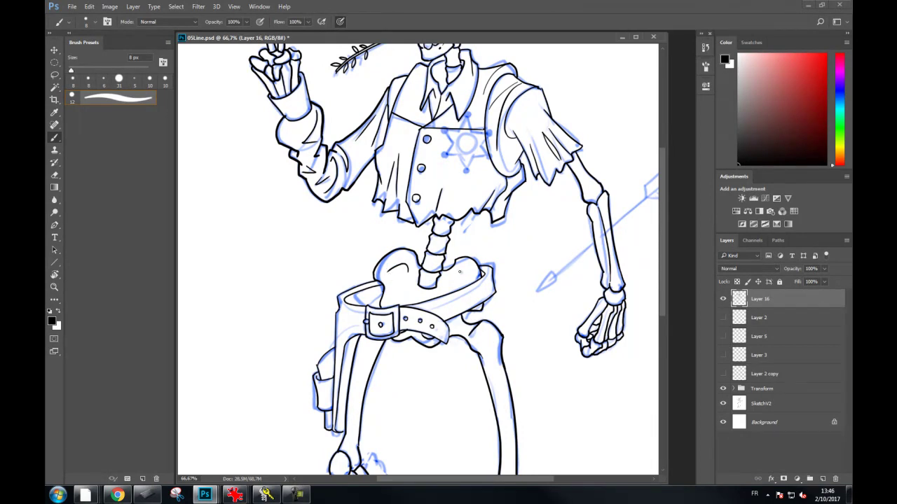
{"action": "left_click_drag", "start_coordinate": [459, 270], "coordinate": [465, 281]}
On a new layer, ink the bones below the left knee and its ragged cuff
{"action": "left_click_drag", "start_coordinate": [408, 376], "coordinate": [424, 224]}
{"action": "left_click_drag", "start_coordinate": [557, 384], "coordinate": [553, 296]}
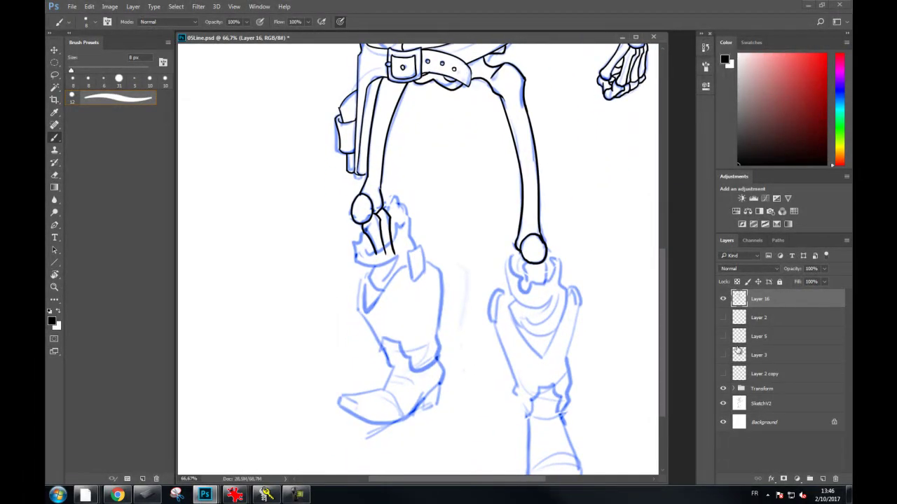
{"action": "left_click", "coordinate": [822, 479]}
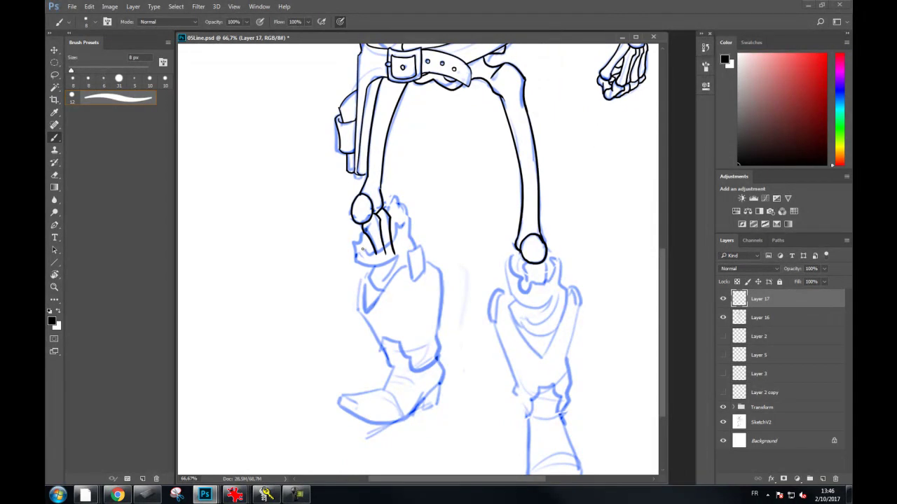
{"action": "mouse_move", "coordinate": [368, 253]}
{"action": "left_mouse_down"}
{"action": "mouse_move", "coordinate": [406, 222]}
{"action": "mouse_move", "coordinate": [401, 198]}
{"action": "mouse_move", "coordinate": [417, 216]}
{"action": "mouse_move", "coordinate": [410, 238]}
{"action": "mouse_move", "coordinate": [416, 250]}
{"action": "left_mouse_up"}
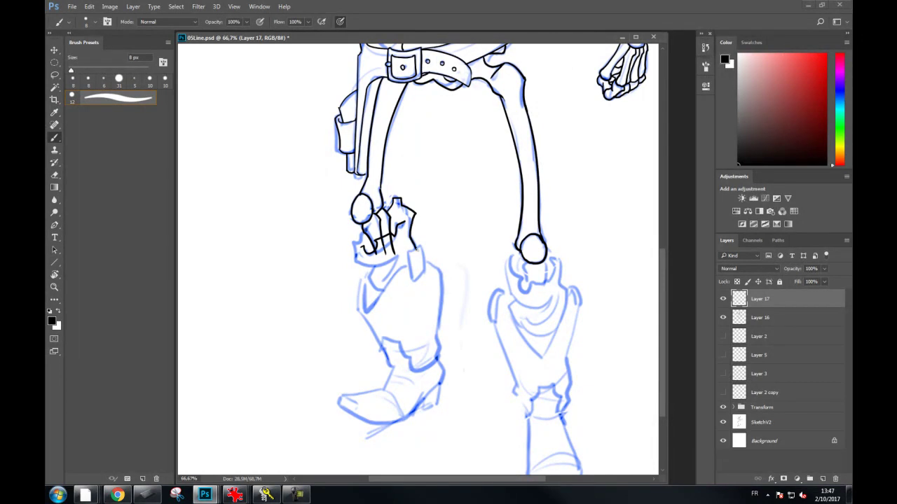
{"action": "mouse_move", "coordinate": [365, 232]}
{"action": "left_mouse_down"}
{"action": "mouse_move", "coordinate": [353, 264]}
{"action": "mouse_move", "coordinate": [397, 258]}
{"action": "mouse_move", "coordinate": [386, 279]}
{"action": "mouse_move", "coordinate": [367, 286]}
{"action": "mouse_move", "coordinate": [386, 293]}
{"action": "left_mouse_up"}
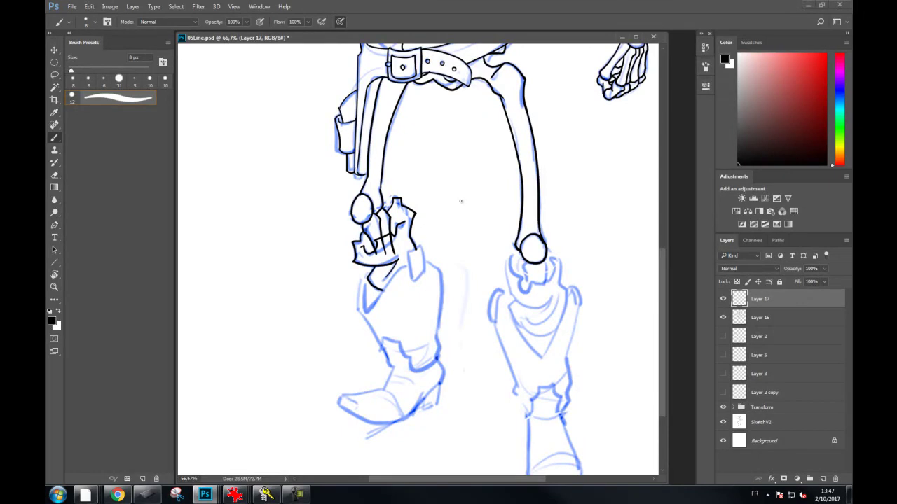
Erase overlapping lines on Layer 16 with a 17 px eraser
{"action": "left_click", "coordinate": [737, 321]}
{"action": "key", "text": "e"}
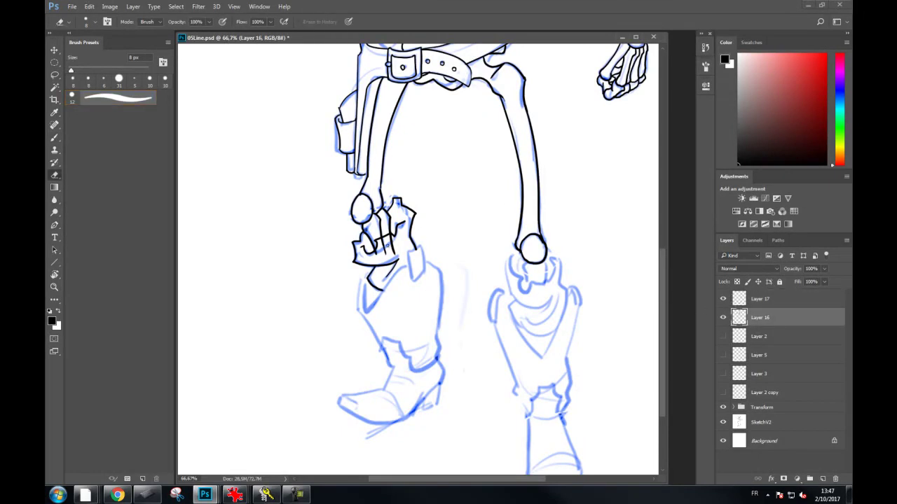
{"action": "left_click_drag", "start_coordinate": [385, 257], "coordinate": [382, 255]}
{"action": "key", "text": "b"}
Ink two shin lines below the right knee, then a curve down from it on a new layer
{"action": "mouse_move", "coordinate": [524, 252]}
{"action": "left_mouse_down"}
{"action": "mouse_move", "coordinate": [480, 235]}
{"action": "mouse_move", "coordinate": [509, 251]}
{"action": "mouse_move", "coordinate": [503, 272]}
{"action": "left_mouse_up"}
{"action": "left_click_drag", "start_coordinate": [483, 243], "coordinate": [489, 281]}
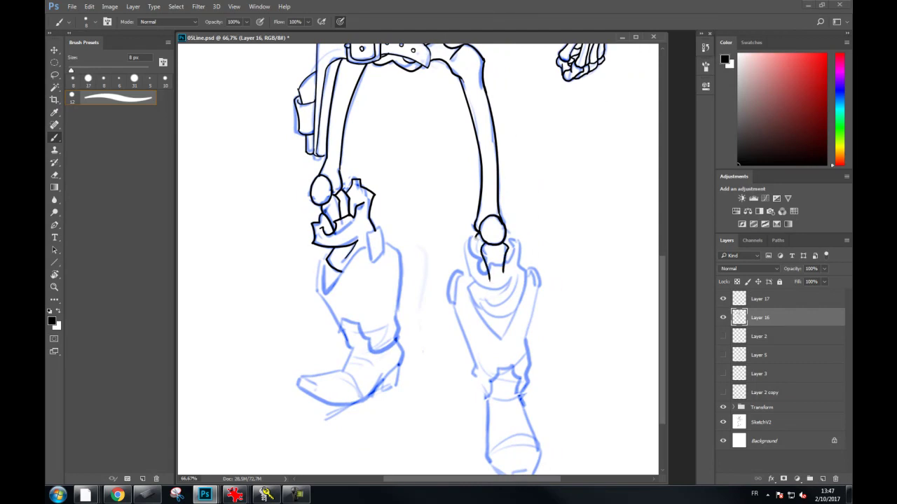
{"action": "left_click_drag", "start_coordinate": [476, 241], "coordinate": [491, 282]}
{"action": "key", "text": "ctrl+j"}
{"action": "mouse_move", "coordinate": [477, 237]}
{"action": "left_mouse_down"}
{"action": "mouse_move", "coordinate": [468, 250]}
{"action": "mouse_move", "coordinate": [482, 261]}
{"action": "mouse_move", "coordinate": [517, 255]}
{"action": "mouse_move", "coordinate": [516, 263]}
{"action": "mouse_move", "coordinate": [519, 239]}
{"action": "mouse_move", "coordinate": [518, 260]}
{"action": "left_mouse_up"}
Ink the right knee cuff's left side and a short stroke, plus a line below the left knee cuff
{"action": "key", "text": "ctrl+z"}
{"action": "key", "text": "ctrl+z"}
{"action": "mouse_move", "coordinate": [477, 231]}
{"action": "left_mouse_down"}
{"action": "mouse_move", "coordinate": [465, 246]}
{"action": "mouse_move", "coordinate": [471, 279]}
{"action": "mouse_move", "coordinate": [502, 290]}
{"action": "mouse_move", "coordinate": [485, 299]}
{"action": "left_mouse_up"}
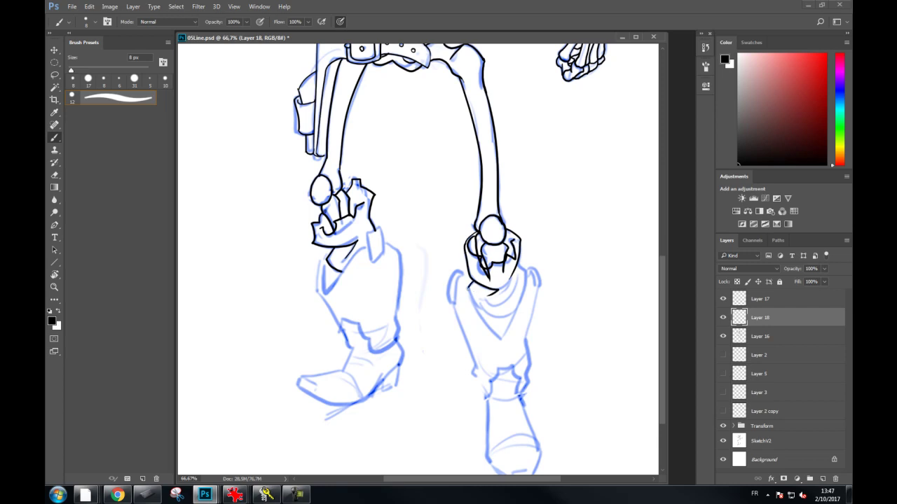
{"action": "mouse_move", "coordinate": [517, 267]}
{"action": "left_mouse_down"}
{"action": "mouse_move", "coordinate": [525, 277]}
{"action": "mouse_move", "coordinate": [495, 304]}
{"action": "mouse_move", "coordinate": [517, 308]}
{"action": "mouse_move", "coordinate": [505, 327]}
{"action": "left_mouse_up"}
{"action": "left_click_drag", "start_coordinate": [329, 267], "coordinate": [333, 285]}
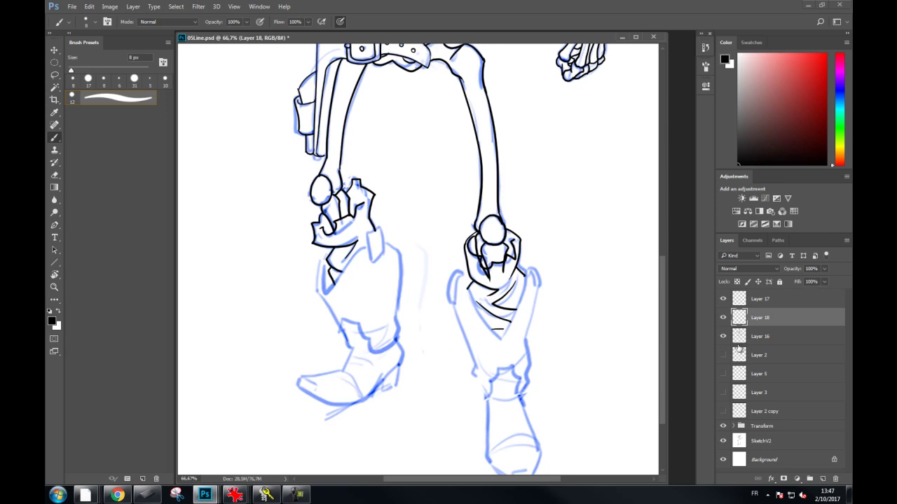
{"action": "left_click_drag", "start_coordinate": [334, 284], "coordinate": [339, 292]}
Erase Layer 16's bone lines overlapping the right knee's ragged cuff
{"action": "left_click", "coordinate": [723, 336]}
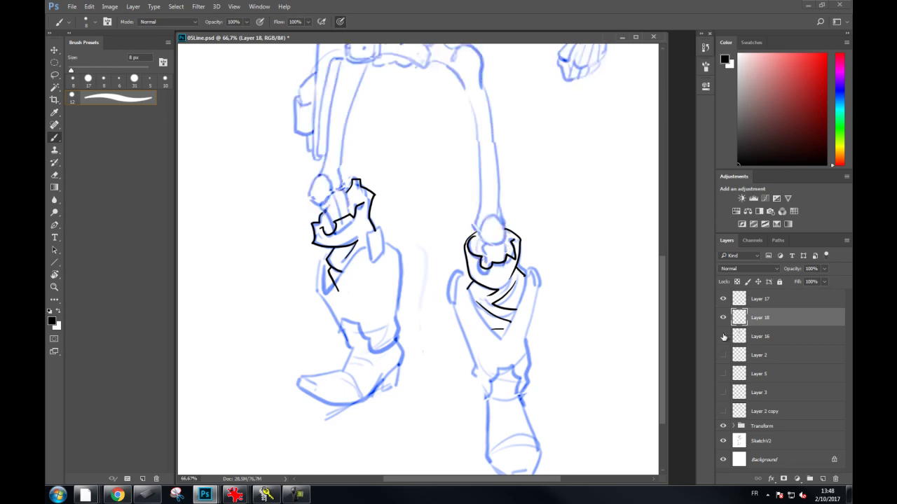
{"action": "key", "text": "e"}
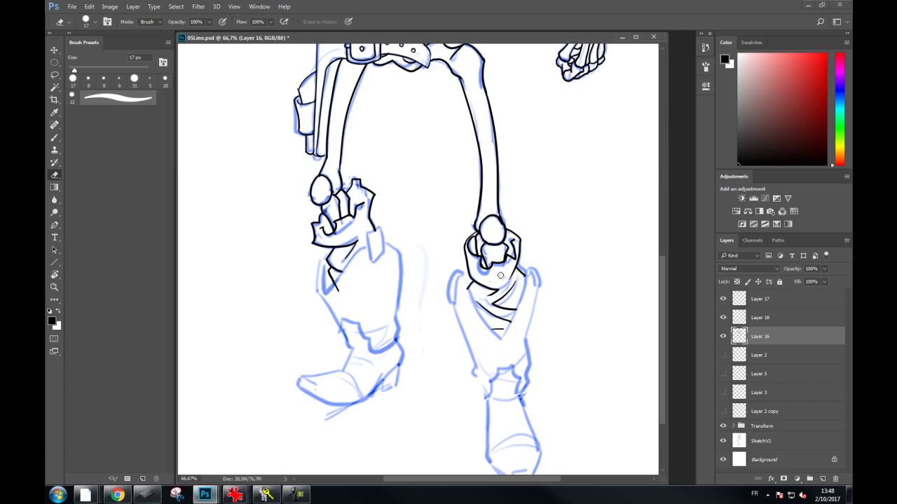
{"action": "key", "text": "b"}
{"action": "scroll", "coordinate": [599, 286], "scroll_direction": "down", "scroll_amount": 1}
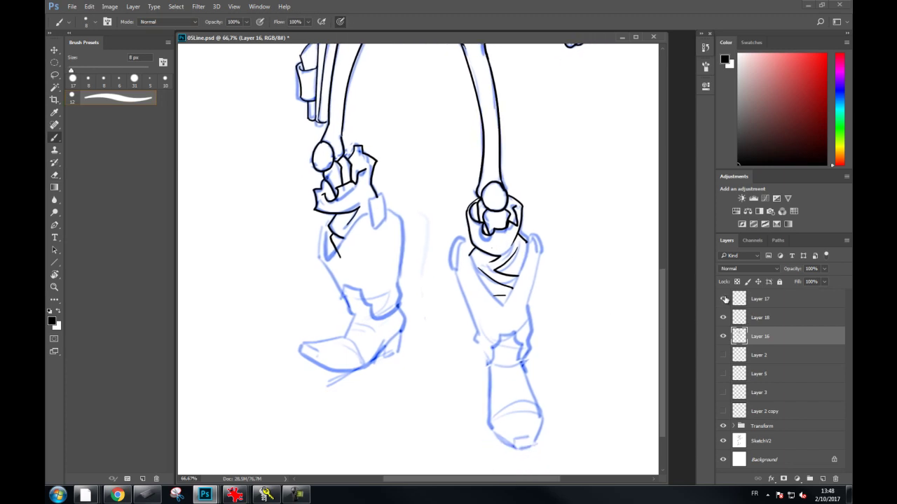
Merge Layers 16–18 into one and add a new empty layer for the trousers
{"action": "left_click", "coordinate": [757, 301], "text": "ctrl"}
{"action": "left_click", "coordinate": [759, 317], "text": "ctrl"}
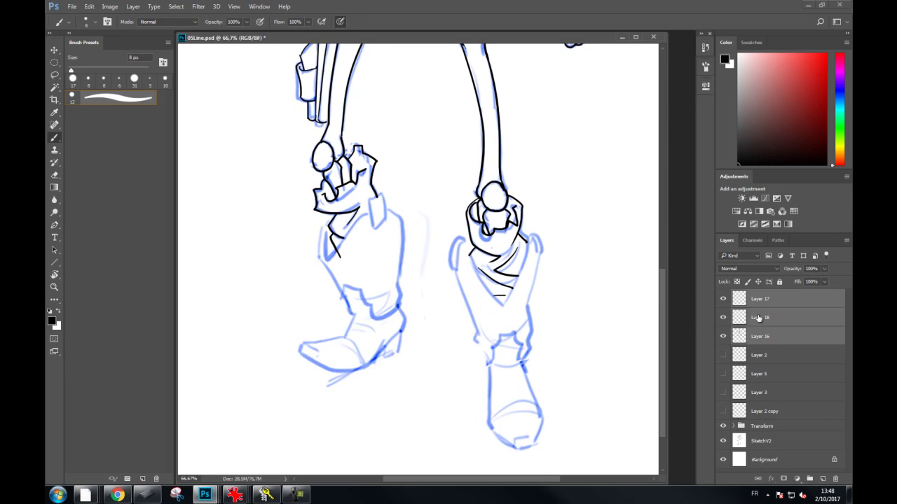
{"action": "key", "text": "ctrl+e"}
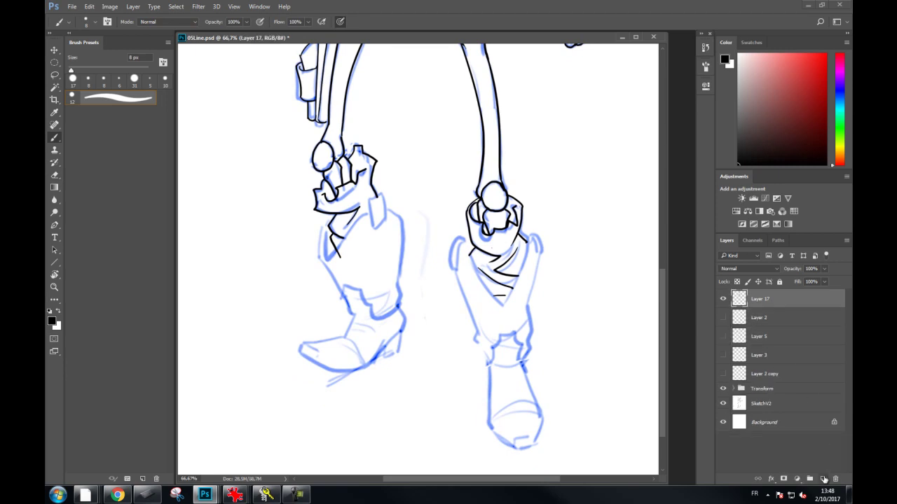
{"action": "left_click", "coordinate": [824, 479]}
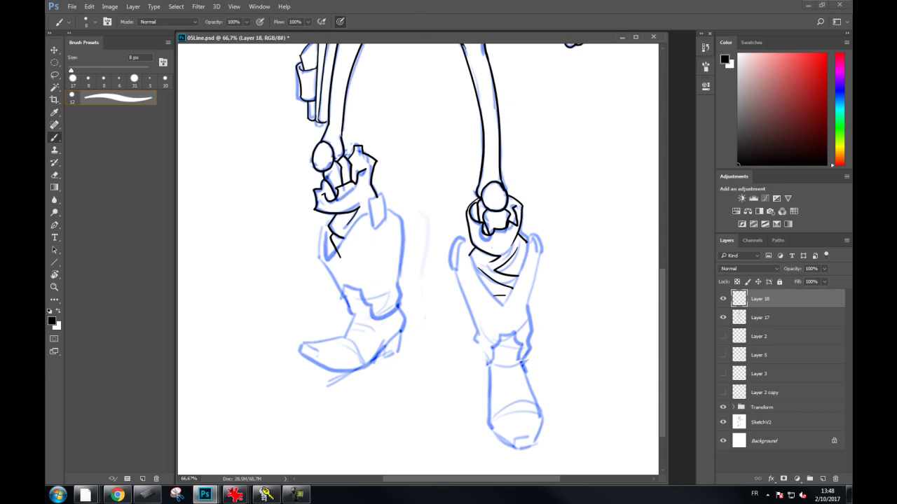
Ink edge lines on the left trouser leg and try a curve across it
{"action": "left_click_drag", "start_coordinate": [326, 232], "coordinate": [325, 258]}
{"action": "left_click_drag", "start_coordinate": [328, 232], "coordinate": [326, 260]}
{"action": "left_click_drag", "start_coordinate": [325, 258], "coordinate": [401, 219]}
{"action": "key", "text": "ctrl+z"}
{"action": "left_click_drag", "start_coordinate": [323, 264], "coordinate": [401, 222]}
{"action": "key", "text": "ctrl+z"}
{"action": "left_click_drag", "start_coordinate": [335, 247], "coordinate": [400, 218]}
{"action": "key", "text": "ctrl+z"}
{"action": "left_click_drag", "start_coordinate": [335, 247], "coordinate": [398, 213]}
{"action": "key", "text": "ctrl+z"}
{"action": "left_click_drag", "start_coordinate": [332, 247], "coordinate": [391, 206]}
{"action": "key", "text": "ctrl+z"}
{"action": "left_click_drag", "start_coordinate": [337, 248], "coordinate": [397, 215]}
{"action": "key", "text": "ctrl+z"}
Ink the arch at the top of the left trouser leg and join it to the lower line
{"action": "key", "text": "ctrl+z"}
{"action": "key", "text": "ctrl+z"}
{"action": "left_click_drag", "start_coordinate": [403, 220], "coordinate": [360, 213]}
{"action": "left_click_drag", "start_coordinate": [329, 252], "coordinate": [359, 215]}
{"action": "key", "text": "ctrl+z"}
{"action": "left_click_drag", "start_coordinate": [327, 258], "coordinate": [359, 216]}
{"action": "key", "text": "ctrl+z"}
{"action": "left_click_drag", "start_coordinate": [328, 258], "coordinate": [358, 217]}
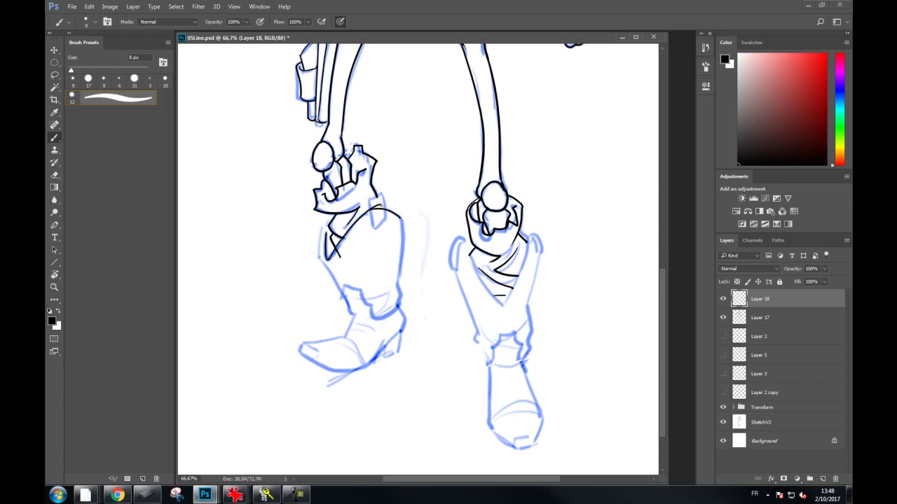
{"action": "key", "text": "ctrl+z"}
{"action": "left_click_drag", "start_coordinate": [329, 254], "coordinate": [359, 216]}
{"action": "key", "text": "ctrl+z"}
{"action": "left_click_drag", "start_coordinate": [331, 258], "coordinate": [359, 216]}
{"action": "key", "text": "e"}
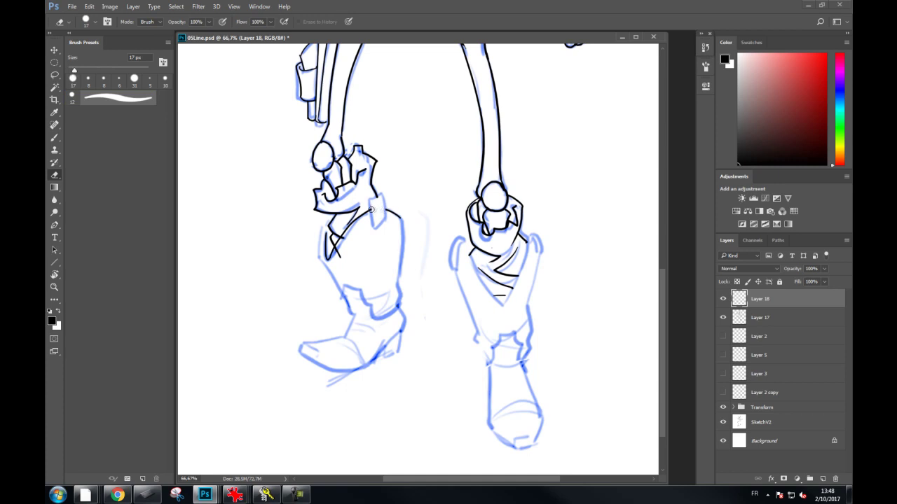
{"action": "key", "text": "b"}
Redraw the left trouser leg's outer edge more vertically
{"action": "mouse_move", "coordinate": [375, 227]}
{"action": "left_mouse_down"}
{"action": "mouse_move", "coordinate": [373, 207]}
{"action": "mouse_move", "coordinate": [367, 213]}
{"action": "mouse_move", "coordinate": [384, 194]}
{"action": "mouse_move", "coordinate": [386, 225]}
{"action": "mouse_move", "coordinate": [319, 260]}
{"action": "left_mouse_up"}
{"action": "key", "text": "ctrl+z"}
{"action": "left_click_drag", "start_coordinate": [321, 228], "coordinate": [321, 260]}
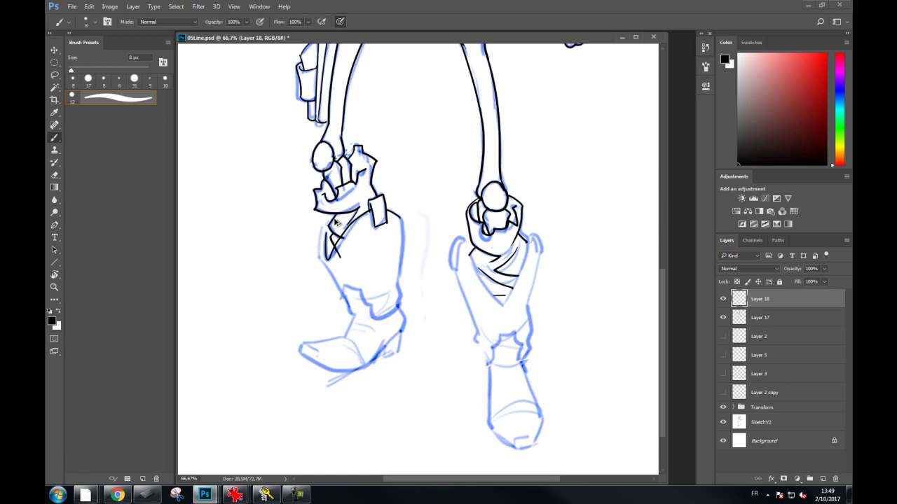
{"action": "left_click_drag", "start_coordinate": [333, 219], "coordinate": [320, 259]}
{"action": "key", "text": "ctrl+z"}
{"action": "key", "text": "ctrl+z"}
{"action": "left_click_drag", "start_coordinate": [334, 219], "coordinate": [319, 258]}
{"action": "key", "text": "ctrl+z"}
{"action": "left_click_drag", "start_coordinate": [340, 211], "coordinate": [319, 259]}
{"action": "key", "text": "e"}
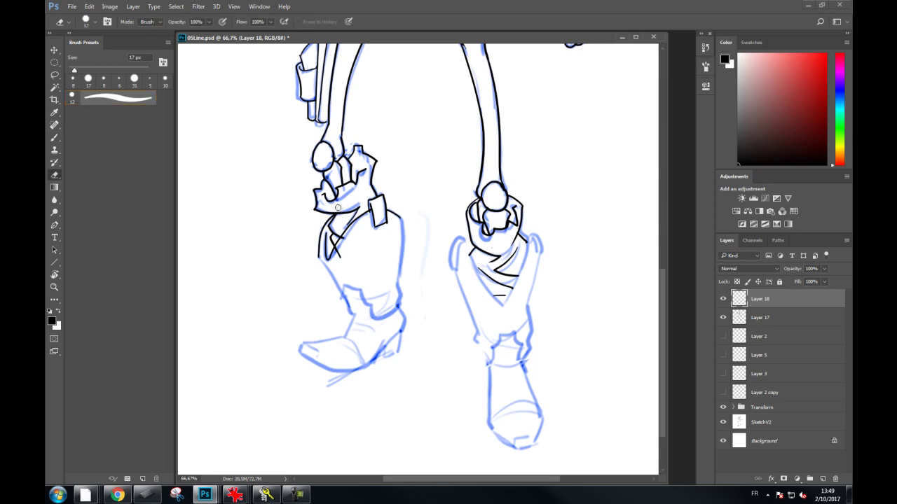
{"action": "key", "text": "b"}
Try extending the left trouser edge downward toward the hem
{"action": "left_click_drag", "start_coordinate": [319, 260], "coordinate": [341, 289]}
{"action": "key", "text": "ctrl+z"}
{"action": "left_click_drag", "start_coordinate": [319, 259], "coordinate": [342, 289]}
{"action": "key", "text": "ctrl+z"}
{"action": "mouse_move", "coordinate": [320, 260]}
{"action": "left_mouse_down"}
{"action": "mouse_move", "coordinate": [329, 277]}
{"action": "mouse_move", "coordinate": [382, 304]}
{"action": "mouse_move", "coordinate": [343, 304]}
{"action": "mouse_move", "coordinate": [352, 317]}
{"action": "mouse_move", "coordinate": [370, 324]}
{"action": "mouse_move", "coordinate": [402, 306]}
{"action": "mouse_move", "coordinate": [401, 334]}
{"action": "left_mouse_up"}
{"action": "key", "text": "ctrl+z"}
{"action": "key", "text": "ctrl+z"}
Re-ink the left trouser leg's right contour down to the top of the left boot
{"action": "key", "text": "e"}
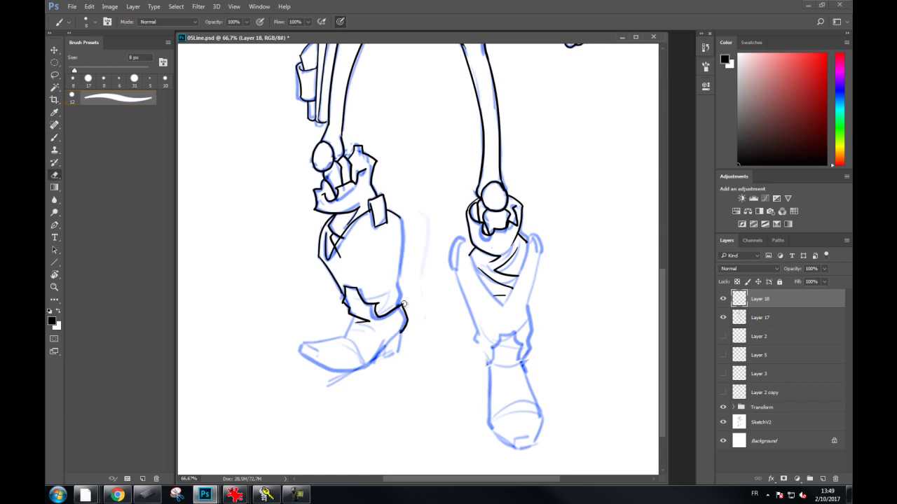
{"action": "key", "text": "b"}
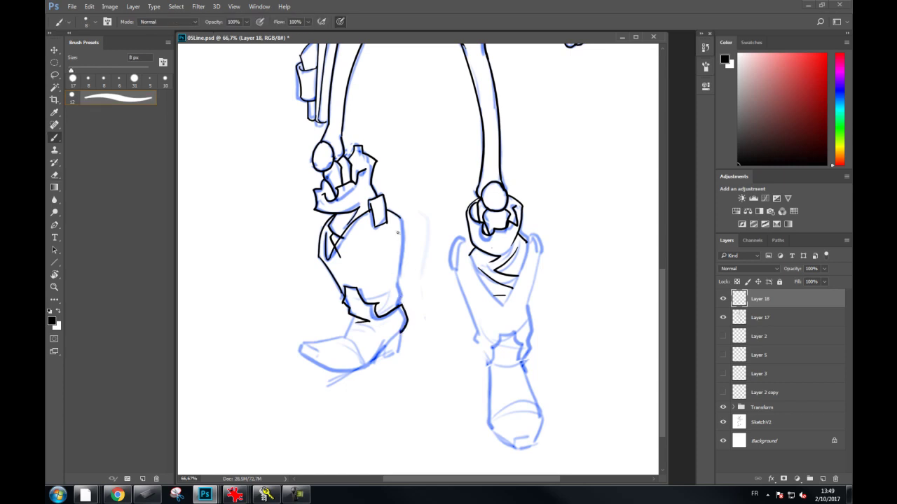
{"action": "left_click_drag", "start_coordinate": [401, 222], "coordinate": [402, 282]}
{"action": "key", "text": "ctrl+z"}
{"action": "left_click_drag", "start_coordinate": [401, 217], "coordinate": [400, 287]}
{"action": "key", "text": "ctrl+z"}
{"action": "left_click_drag", "start_coordinate": [403, 217], "coordinate": [395, 282]}
{"action": "mouse_move", "coordinate": [397, 289]}
{"action": "left_mouse_down"}
{"action": "mouse_move", "coordinate": [399, 306]}
{"action": "mouse_move", "coordinate": [370, 316]}
{"action": "left_mouse_up"}
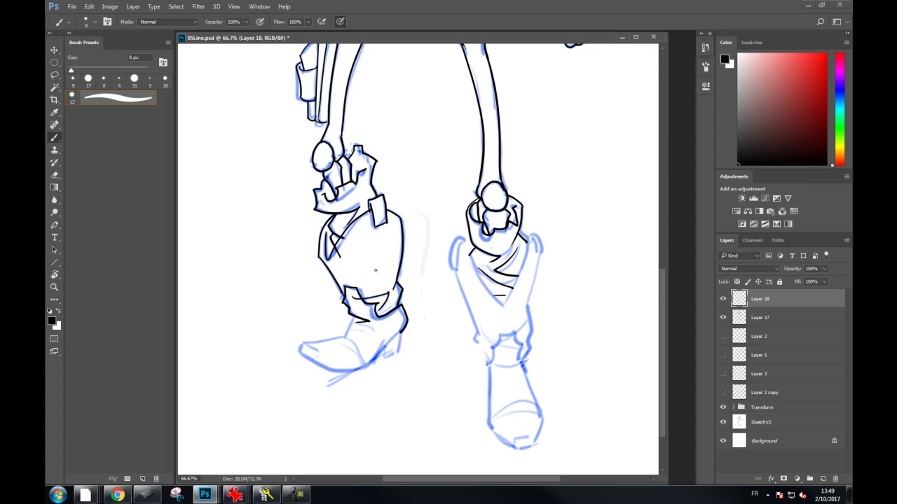
{"action": "mouse_move", "coordinate": [353, 313]}
{"action": "left_mouse_down"}
{"action": "mouse_move", "coordinate": [361, 316]}
{"action": "mouse_move", "coordinate": [341, 335]}
{"action": "mouse_move", "coordinate": [364, 366]}
{"action": "left_mouse_up"}
Ink the left boot's toe and back edge over the sketch
{"action": "key", "text": "e"}
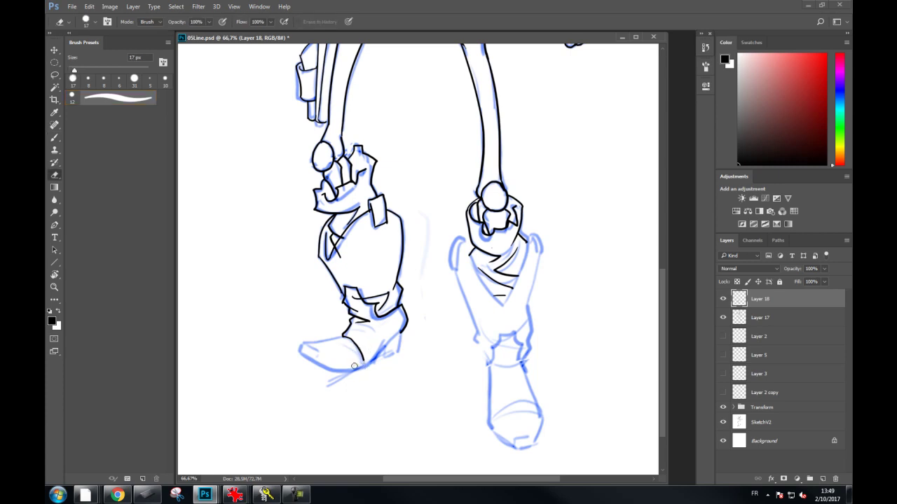
{"action": "key", "text": "b"}
{"action": "mouse_move", "coordinate": [303, 344]}
{"action": "left_mouse_down"}
{"action": "mouse_move", "coordinate": [340, 337]}
{"action": "mouse_move", "coordinate": [320, 355]}
{"action": "left_mouse_up"}
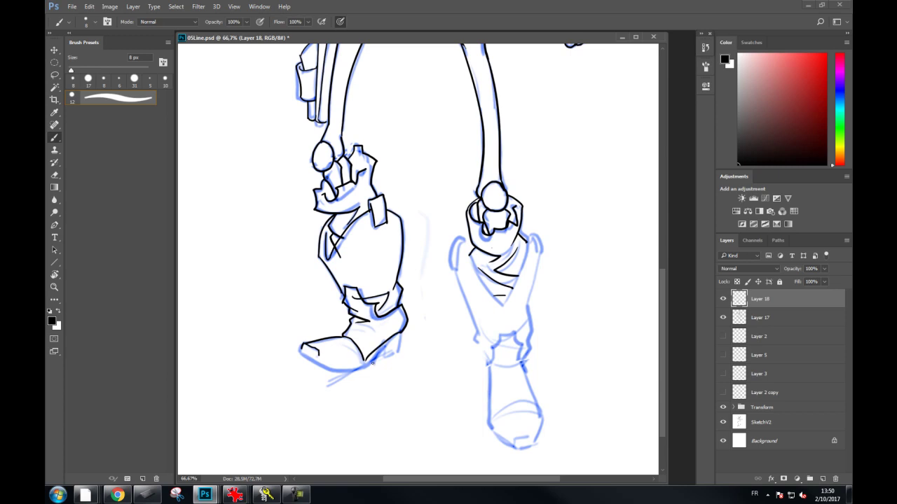
{"action": "left_click_drag", "start_coordinate": [402, 330], "coordinate": [370, 365]}
Retry the left boot's sole line several times, then ink the boot's right side
{"action": "left_click_drag", "start_coordinate": [302, 347], "coordinate": [365, 363]}
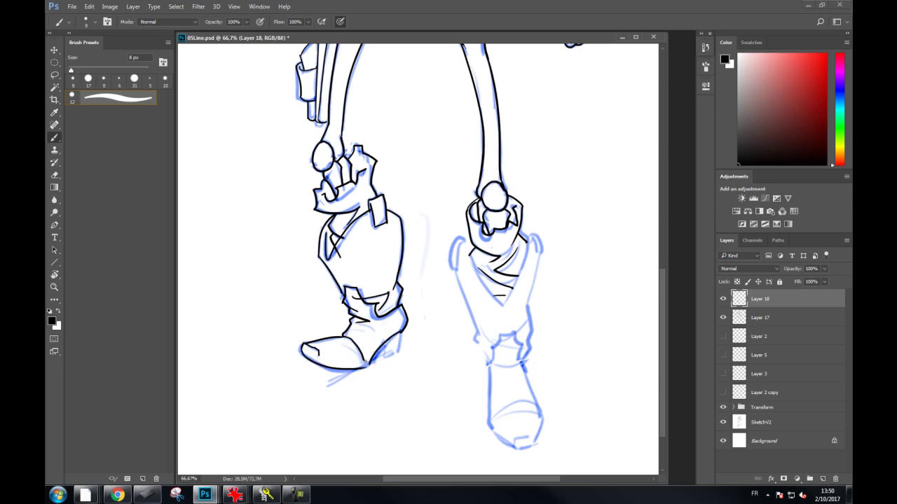
{"action": "key", "text": "ctrl+z"}
{"action": "left_click_drag", "start_coordinate": [301, 354], "coordinate": [345, 371]}
{"action": "key", "text": "ctrl+z"}
{"action": "left_click_drag", "start_coordinate": [301, 349], "coordinate": [347, 371]}
{"action": "key", "text": "ctrl+z"}
{"action": "left_click_drag", "start_coordinate": [372, 362], "coordinate": [324, 367]}
{"action": "key", "text": "ctrl+z"}
{"action": "mouse_move", "coordinate": [302, 352]}
{"action": "left_mouse_down"}
{"action": "mouse_move", "coordinate": [330, 372]}
{"action": "mouse_move", "coordinate": [370, 363]}
{"action": "left_mouse_up"}
{"action": "key", "text": "ctrl+z"}
{"action": "left_click_drag", "start_coordinate": [402, 331], "coordinate": [394, 356]}
On a new layer, ink the left boot's heel and retry the sole line
{"action": "left_click", "coordinate": [823, 479]}
{"action": "left_click_drag", "start_coordinate": [396, 353], "coordinate": [373, 365]}
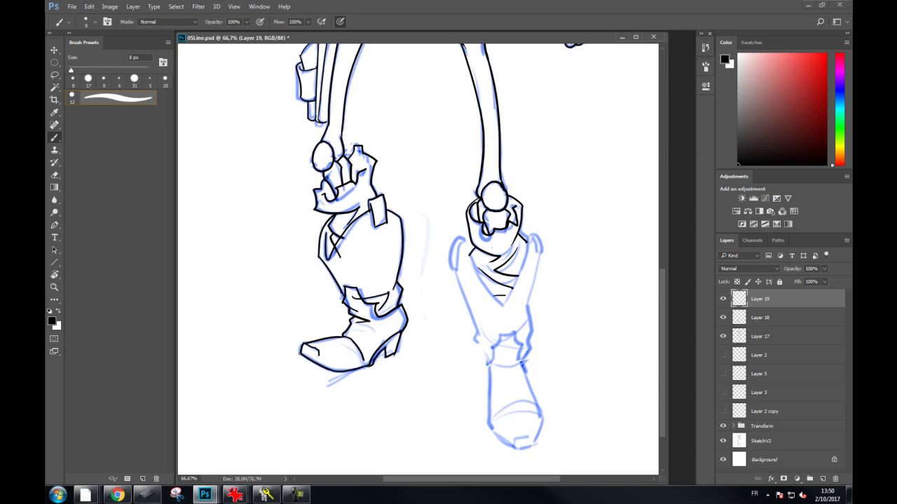
{"action": "left_click_drag", "start_coordinate": [297, 356], "coordinate": [339, 379]}
{"action": "key", "text": "ctrl+z"}
{"action": "key", "text": "ctrl+z"}
{"action": "key", "text": "ctrl+z"}
{"action": "mouse_move", "coordinate": [297, 356]}
{"action": "left_mouse_down"}
{"action": "mouse_move", "coordinate": [333, 376]}
{"action": "mouse_move", "coordinate": [374, 366]}
{"action": "left_mouse_up"}
{"action": "key", "text": "ctrl+z"}
Add a small mark near the boot heel and briefly hide Layer 19 to compare
{"action": "key", "text": "e"}
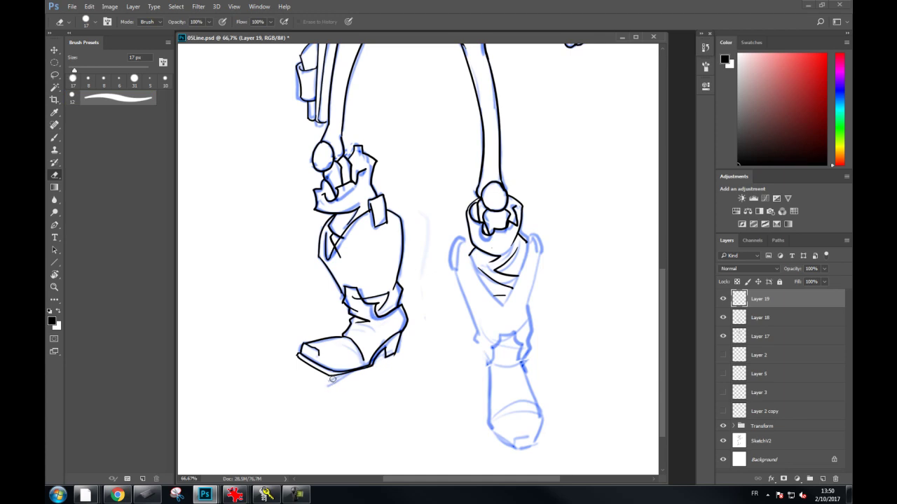
{"action": "key", "text": "b"}
{"action": "left_click_drag", "start_coordinate": [379, 354], "coordinate": [386, 359]}
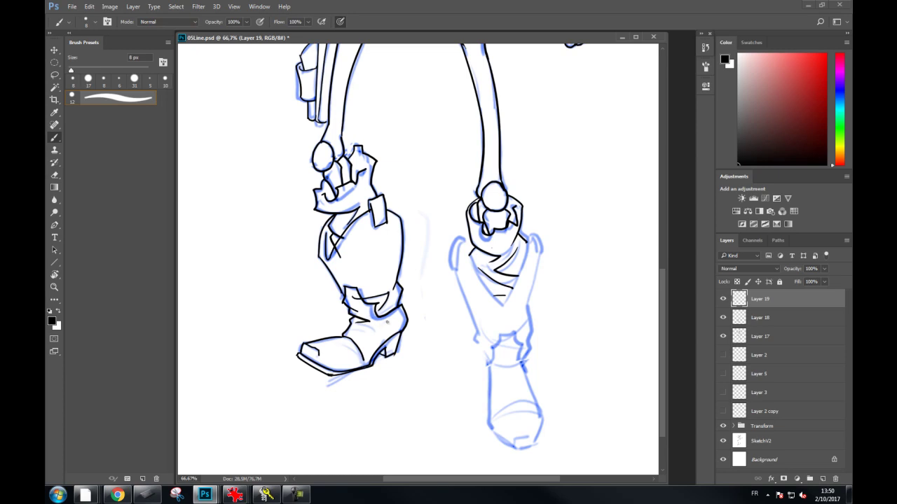
{"action": "left_click", "coordinate": [723, 300]}
{"action": "scroll", "coordinate": [632, 308], "scroll_direction": "right", "scroll_amount": 3}
Add a new layer and erase a stray crossing line from the left leg on Layer 17
{"action": "left_click", "coordinate": [823, 479]}
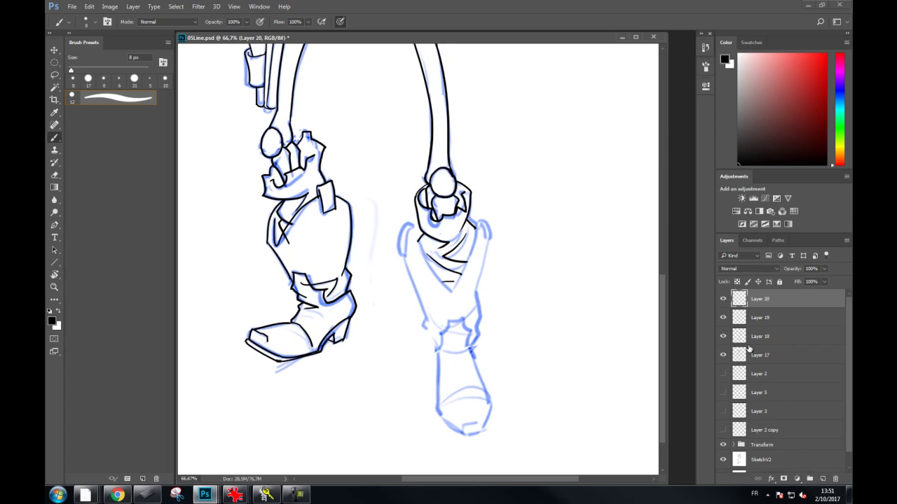
{"action": "left_click", "coordinate": [723, 355]}
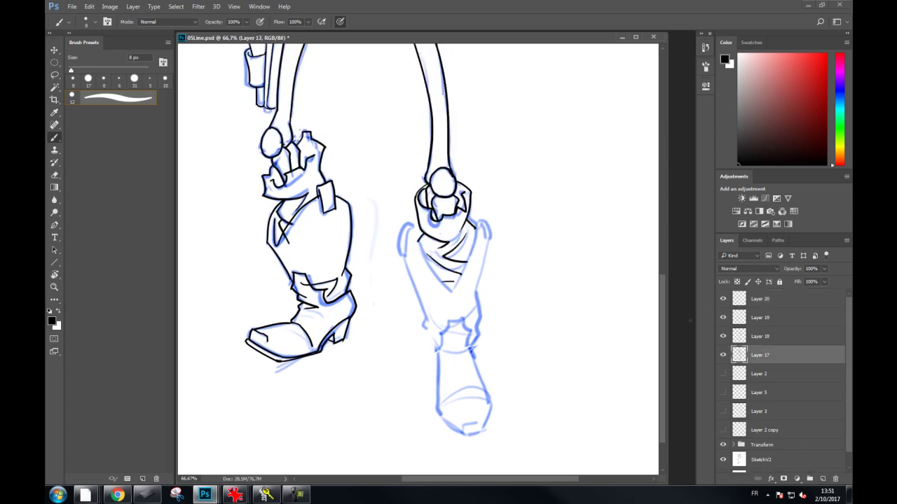
{"action": "key", "text": "e"}
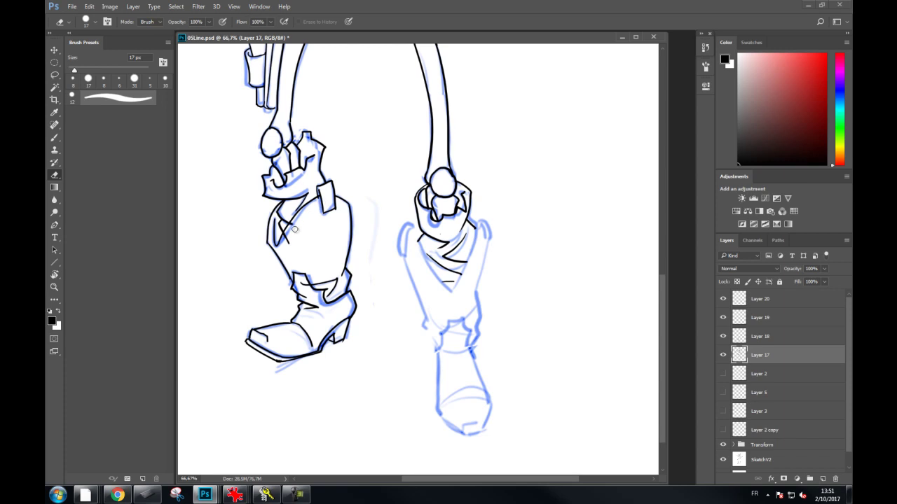
{"action": "left_click_drag", "start_coordinate": [286, 233], "coordinate": [299, 255]}
{"action": "left_click", "coordinate": [735, 305]}
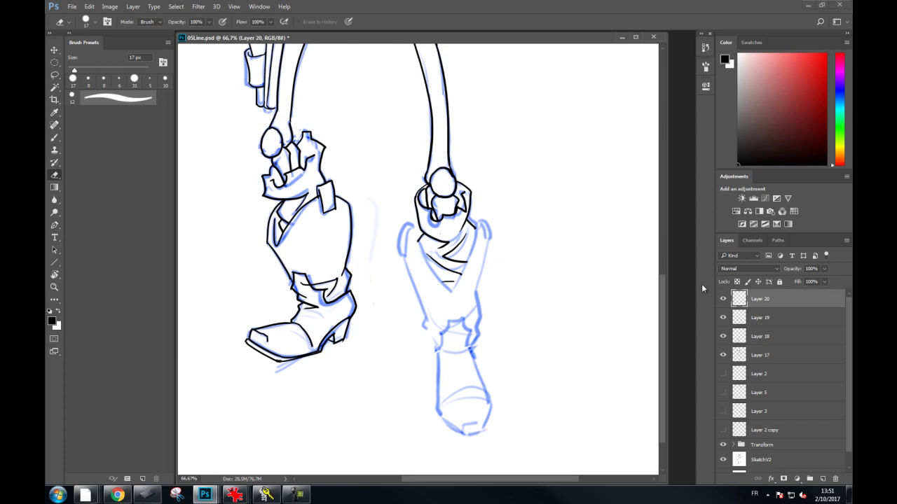
{"action": "key", "text": "b"}
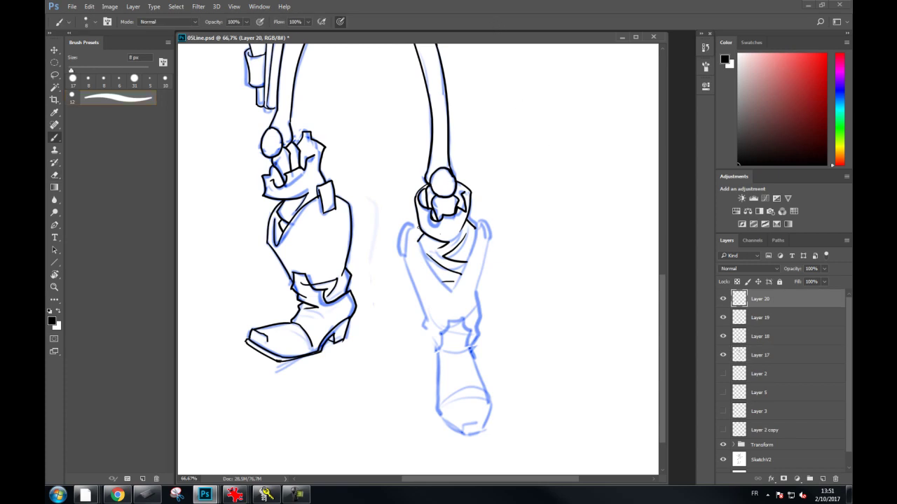
On Layer 20, ink both sides of the right trouser leg and the knee top
{"action": "left_click_drag", "start_coordinate": [418, 226], "coordinate": [452, 294]}
{"action": "left_click_drag", "start_coordinate": [473, 218], "coordinate": [464, 263]}
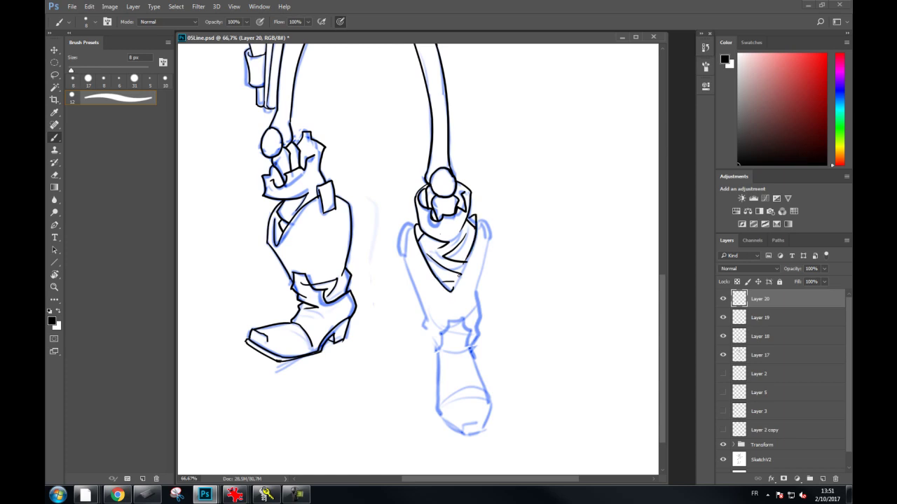
{"action": "key", "text": "ctrl+z"}
{"action": "left_click_drag", "start_coordinate": [474, 217], "coordinate": [448, 301]}
{"action": "key", "text": "ctrl+z"}
{"action": "left_click_drag", "start_coordinate": [472, 215], "coordinate": [451, 296]}
{"action": "key", "text": "ctrl+z"}
{"action": "left_click_drag", "start_coordinate": [472, 216], "coordinate": [452, 290]}
{"action": "mouse_move", "coordinate": [471, 213]}
{"action": "left_mouse_down"}
{"action": "mouse_move", "coordinate": [481, 208]}
{"action": "mouse_move", "coordinate": [474, 294]}
{"action": "left_mouse_up"}
{"action": "key", "text": "ctrl+z"}
{"action": "mouse_move", "coordinate": [467, 214]}
{"action": "left_mouse_down"}
{"action": "mouse_move", "coordinate": [482, 210]}
{"action": "mouse_move", "coordinate": [477, 289]}
{"action": "left_mouse_up"}
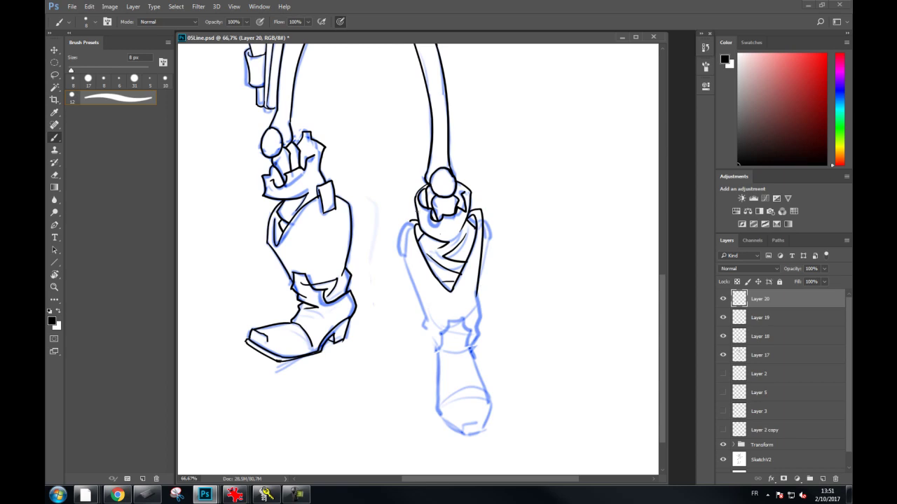
Ink the left edge of the right knee and shin after repeated retries
{"action": "left_click_drag", "start_coordinate": [406, 223], "coordinate": [423, 303]}
{"action": "key", "text": "ctrl+z"}
{"action": "left_click_drag", "start_coordinate": [410, 221], "coordinate": [431, 330]}
{"action": "key", "text": "ctrl+z"}
{"action": "left_click_drag", "start_coordinate": [410, 221], "coordinate": [426, 322]}
{"action": "key", "text": "ctrl+z"}
{"action": "left_click_drag", "start_coordinate": [411, 221], "coordinate": [424, 310]}
{"action": "key", "text": "ctrl+z"}
{"action": "left_click_drag", "start_coordinate": [411, 221], "coordinate": [426, 311]}
{"action": "key", "text": "ctrl+z"}
{"action": "left_click_drag", "start_coordinate": [410, 221], "coordinate": [431, 328]}
{"action": "key", "text": "ctrl+z"}
{"action": "left_click_drag", "start_coordinate": [411, 221], "coordinate": [431, 326]}
{"action": "key", "text": "ctrl+z"}
{"action": "left_click_drag", "start_coordinate": [409, 222], "coordinate": [433, 324]}
Ink both sides of the right shin and across the right boot's top
{"action": "left_click_drag", "start_coordinate": [477, 295], "coordinate": [472, 348]}
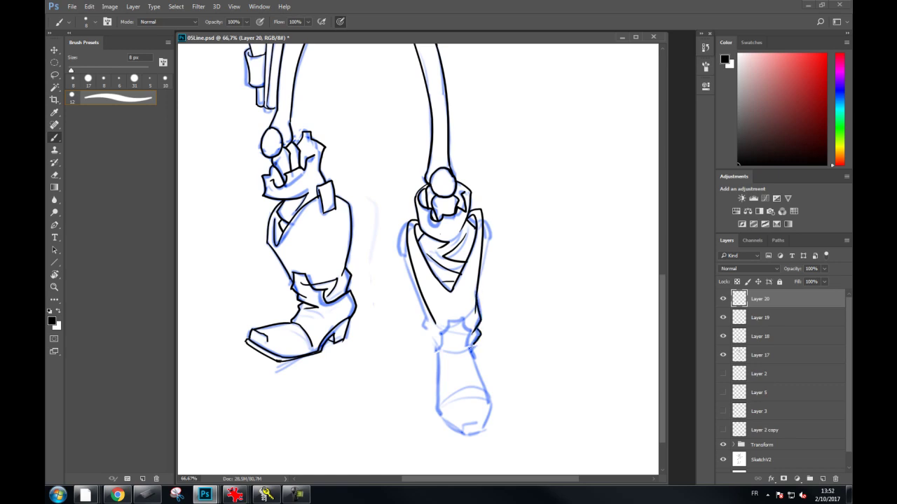
{"action": "left_click_drag", "start_coordinate": [423, 312], "coordinate": [439, 350]}
{"action": "mouse_move", "coordinate": [443, 323]}
{"action": "left_mouse_down"}
{"action": "mouse_move", "coordinate": [467, 318]}
{"action": "mouse_move", "coordinate": [440, 334]}
{"action": "mouse_move", "coordinate": [434, 352]}
{"action": "mouse_move", "coordinate": [471, 343]}
{"action": "mouse_move", "coordinate": [475, 353]}
{"action": "mouse_move", "coordinate": [468, 337]}
{"action": "left_mouse_up"}
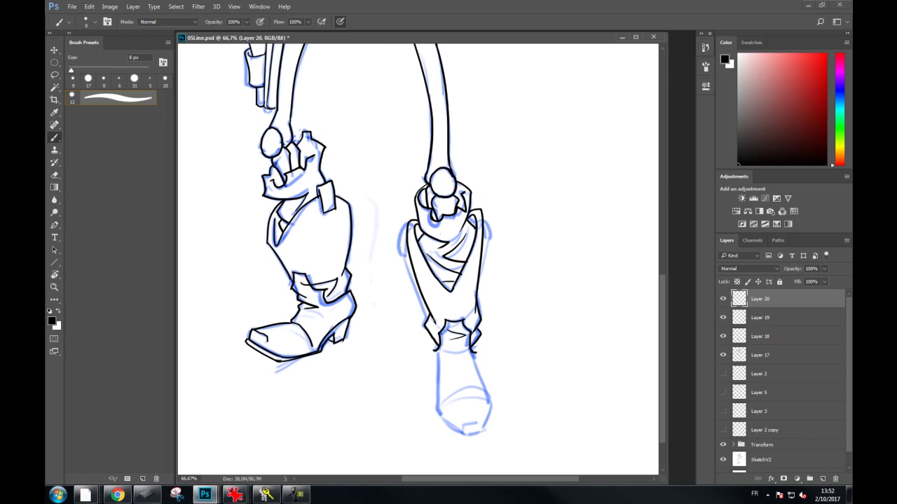
Ink the right trouser cuff's lower edge and the right boot's left and right edges
{"action": "left_click_drag", "start_coordinate": [446, 351], "coordinate": [467, 349]}
{"action": "left_click_drag", "start_coordinate": [437, 352], "coordinate": [435, 413]}
{"action": "left_click_drag", "start_coordinate": [475, 354], "coordinate": [489, 401]}
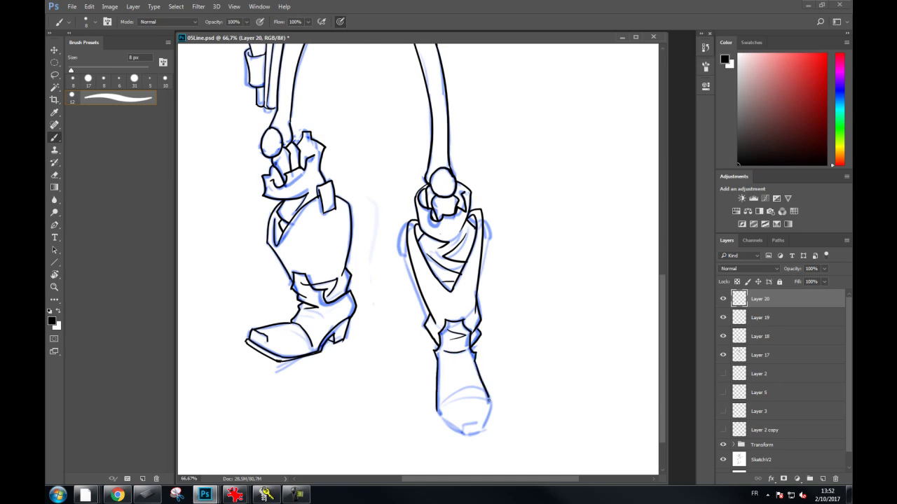
{"action": "left_click_drag", "start_coordinate": [438, 409], "coordinate": [467, 434]}
{"action": "key", "text": "ctrl+z"}
{"action": "mouse_move", "coordinate": [490, 398]}
{"action": "left_mouse_down"}
{"action": "mouse_move", "coordinate": [482, 430]}
{"action": "mouse_move", "coordinate": [464, 428]}
{"action": "mouse_move", "coordinate": [481, 421]}
{"action": "mouse_move", "coordinate": [482, 398]}
{"action": "mouse_move", "coordinate": [466, 386]}
{"action": "mouse_move", "coordinate": [460, 329]}
{"action": "left_mouse_up"}
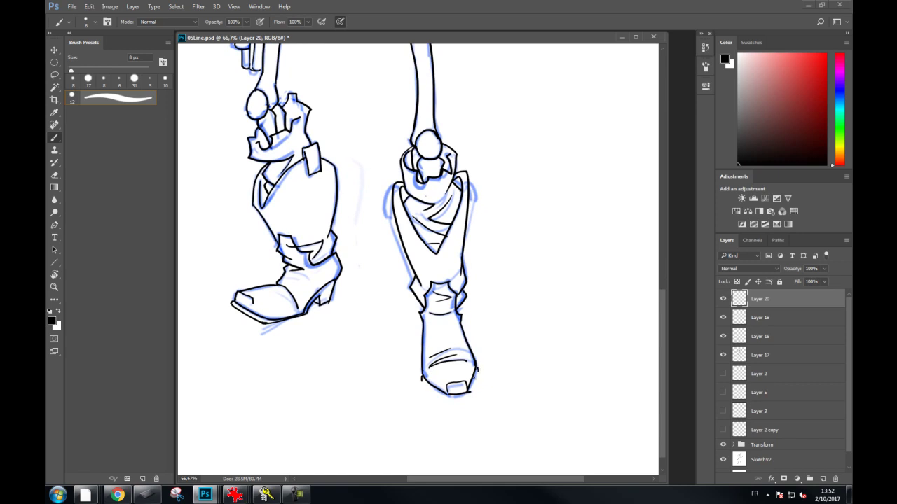
Ink along the right boot's right edge and retry the boot's bottom line
{"action": "key", "text": "e"}
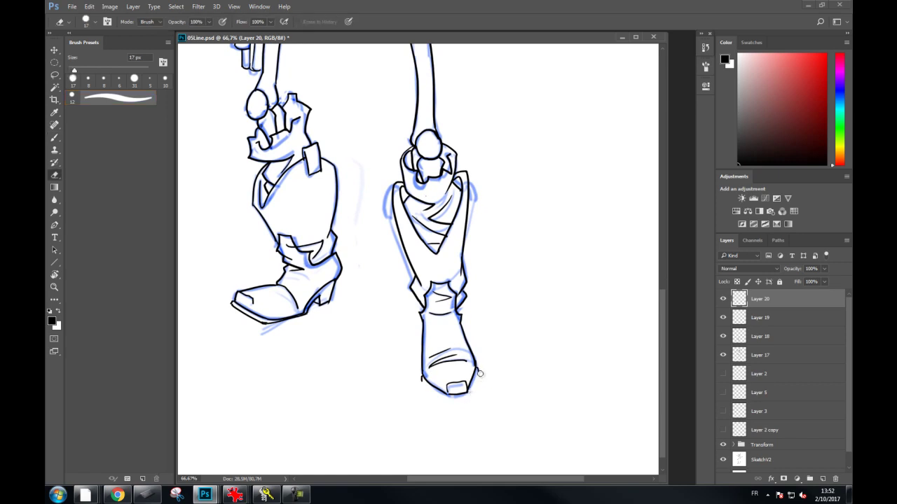
{"action": "key", "text": "b"}
{"action": "left_click_drag", "start_coordinate": [479, 370], "coordinate": [467, 399]}
{"action": "left_click_drag", "start_coordinate": [422, 380], "coordinate": [448, 399]}
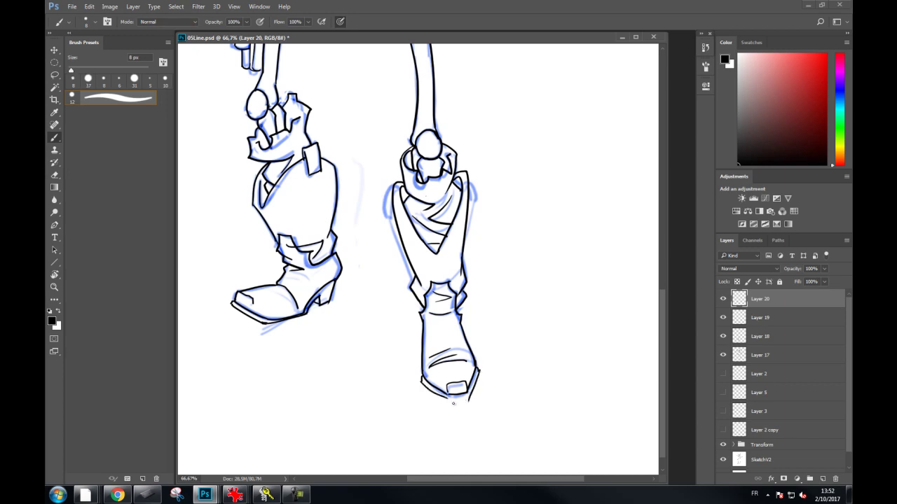
{"action": "key", "text": "ctrl+z"}
{"action": "mouse_move", "coordinate": [422, 379]}
{"action": "left_mouse_down"}
{"action": "mouse_move", "coordinate": [459, 404]}
{"action": "mouse_move", "coordinate": [477, 394]}
{"action": "left_mouse_up"}
{"action": "key", "text": "ctrl+z"}
{"action": "key", "text": "ctrl+z"}
{"action": "key", "text": "e"}
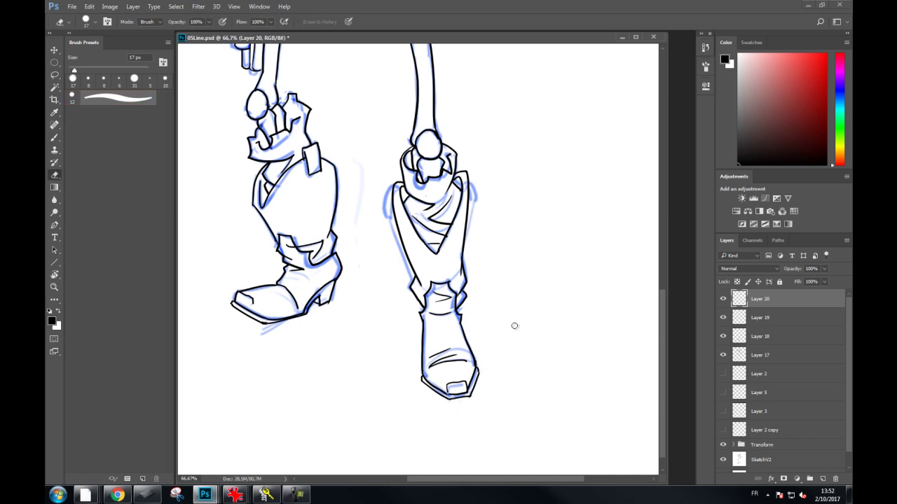
On new Layer 21, try a short ink stroke along the right knee's top outer edge
{"action": "key", "text": "b"}
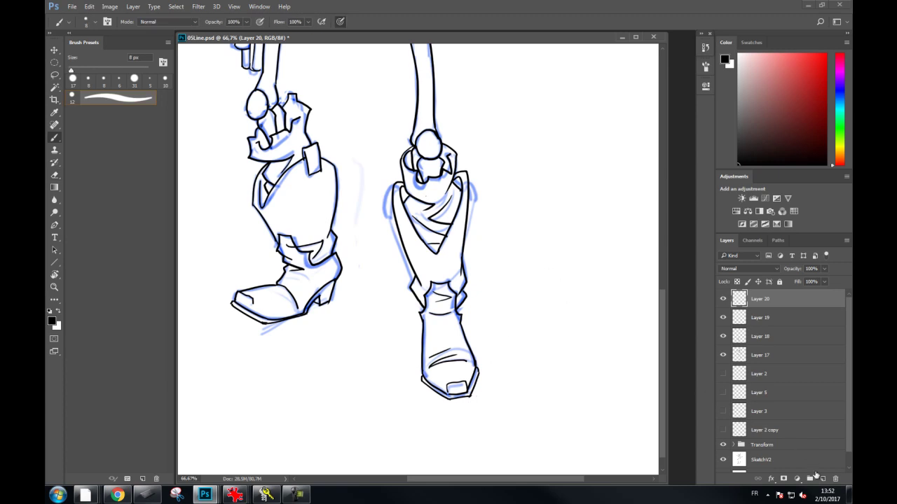
{"action": "left_click", "coordinate": [822, 478]}
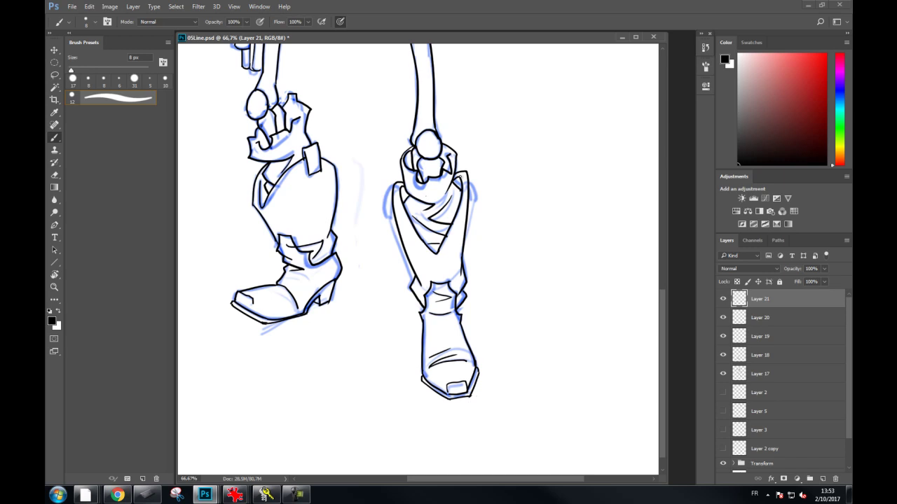
{"action": "mouse_move", "coordinate": [459, 177]}
{"action": "left_mouse_down"}
{"action": "mouse_move", "coordinate": [473, 164]}
{"action": "mouse_move", "coordinate": [468, 194]}
{"action": "left_mouse_up"}
{"action": "key", "text": "ctrl+z"}
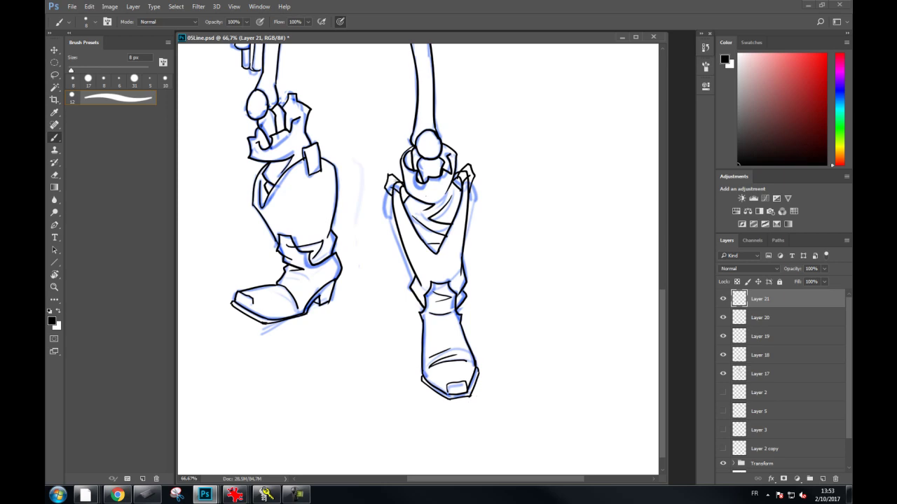
Merge the leg and boot ink layers 17 through 21 into a single Layer 21
{"action": "key", "text": "e"}
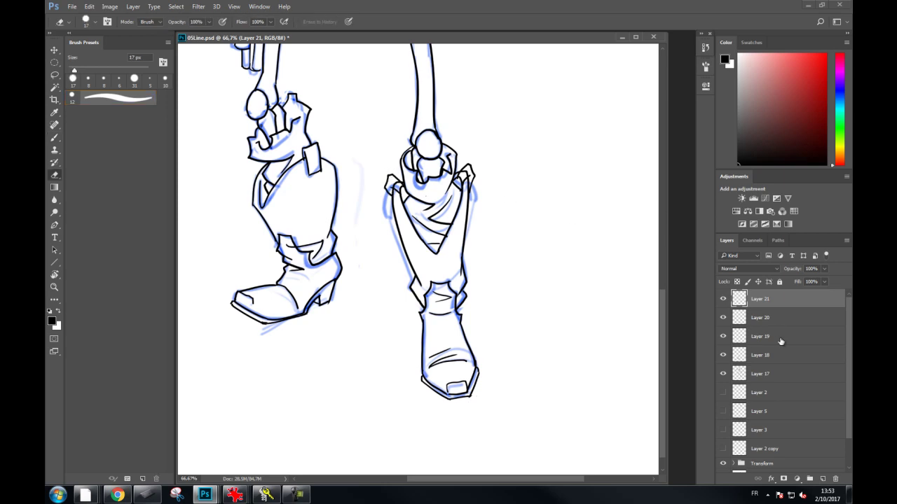
{"action": "left_click", "coordinate": [742, 321]}
{"action": "left_click", "coordinate": [723, 317]}
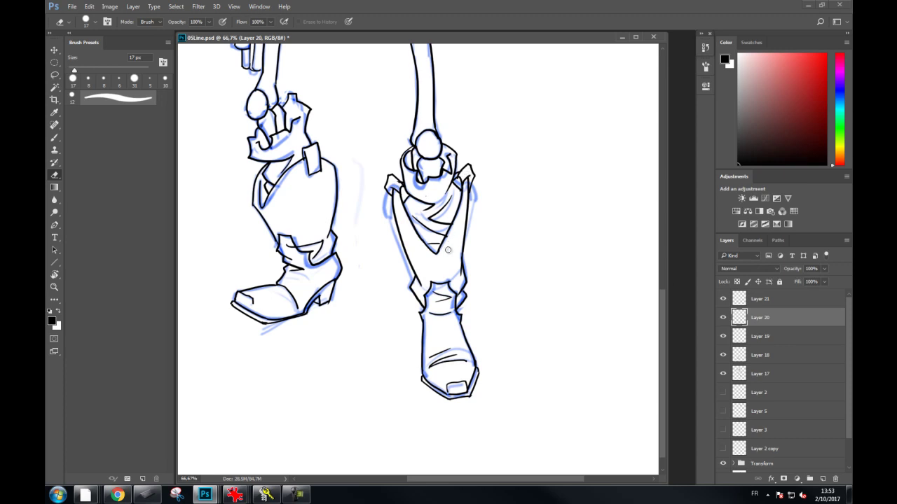
{"action": "key", "text": "ctrl+minus"}
{"action": "key", "text": "ctrl+minus"}
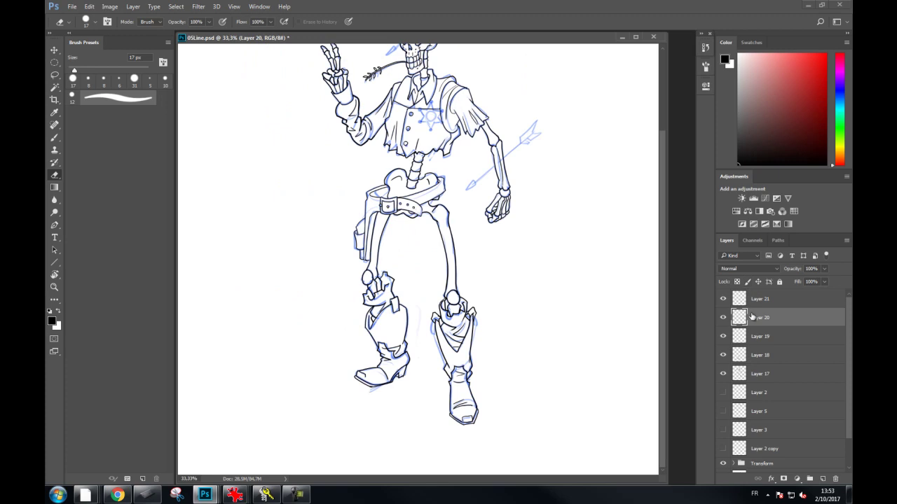
{"action": "left_click", "coordinate": [763, 299]}
{"action": "left_click", "coordinate": [760, 374], "text": "shift"}
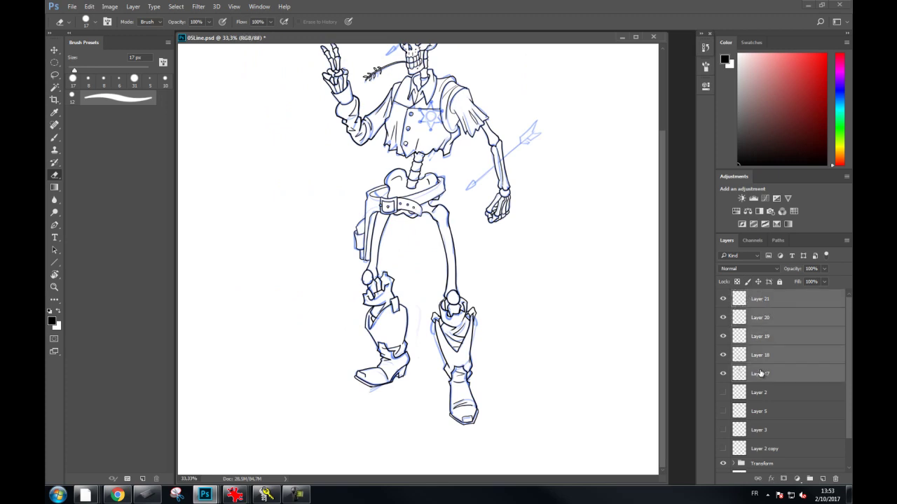
{"action": "key", "text": "ctrl+e"}
Compare the merged ink with Layer 2's arrow and Layer 5's hat, then return to Layer 21
{"action": "left_click", "coordinate": [723, 300]}
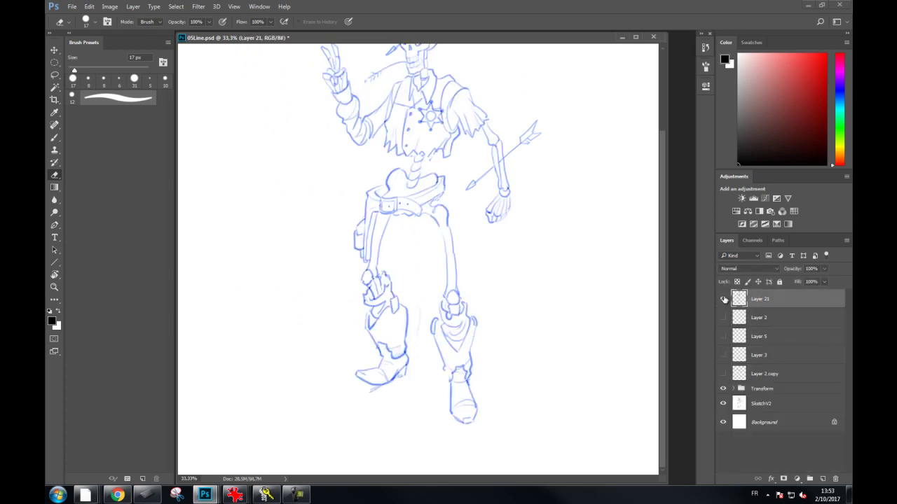
{"action": "scroll", "coordinate": [574, 280], "scroll_direction": "up", "scroll_amount": 3}
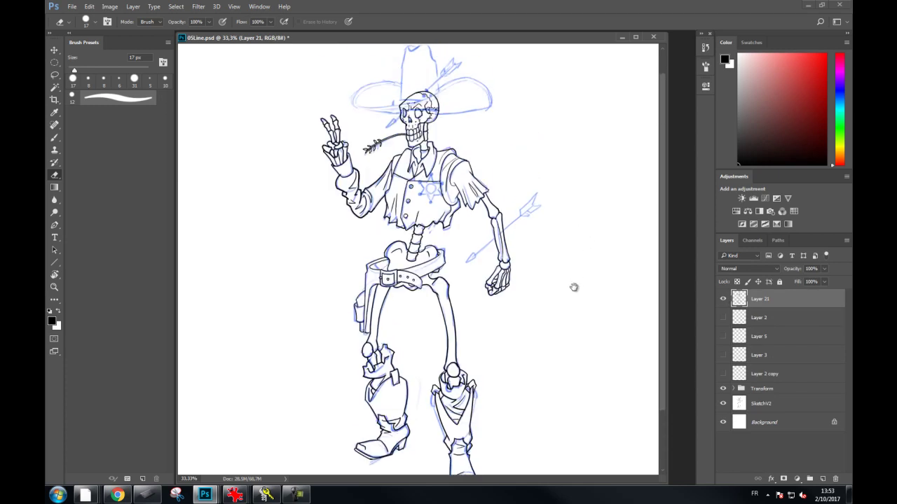
{"action": "left_click", "coordinate": [722, 319]}
{"action": "left_click", "coordinate": [724, 337]}
{"action": "left_click", "coordinate": [723, 337]}
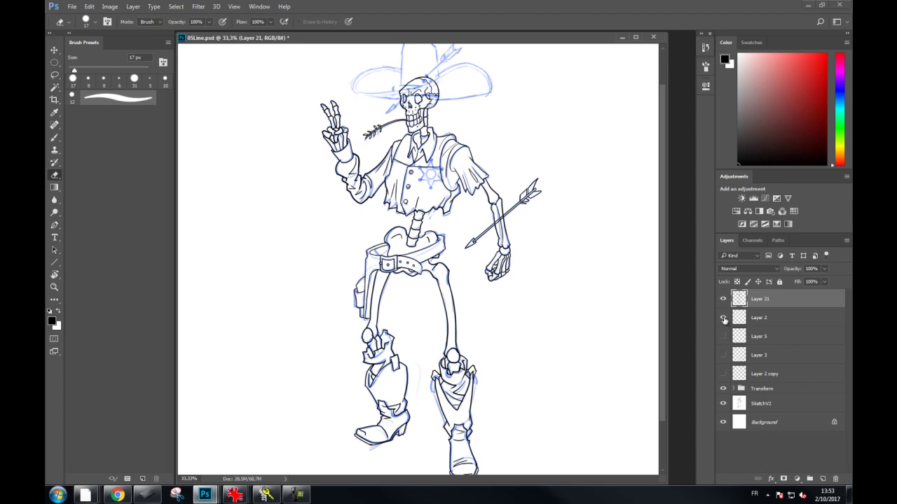
{"action": "left_click", "coordinate": [724, 319]}
{"action": "left_click", "coordinate": [736, 320]}
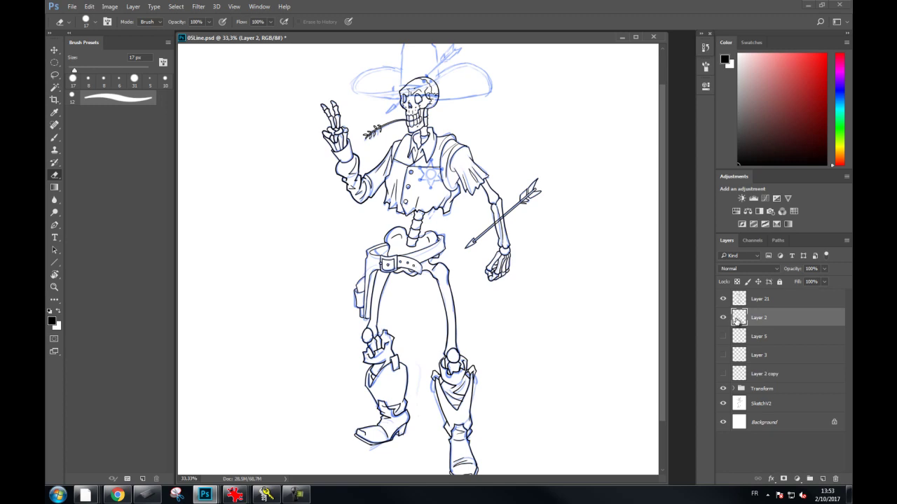
{"action": "key", "text": "ctrl+z"}
{"action": "scroll", "coordinate": [499, 221], "scroll_direction": "up", "scroll_amount": 3}
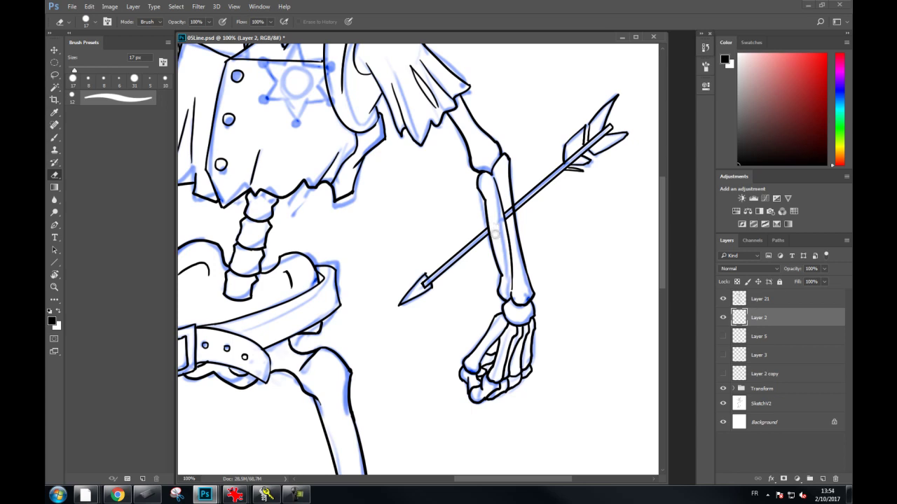
{"action": "left_click", "coordinate": [738, 299]}
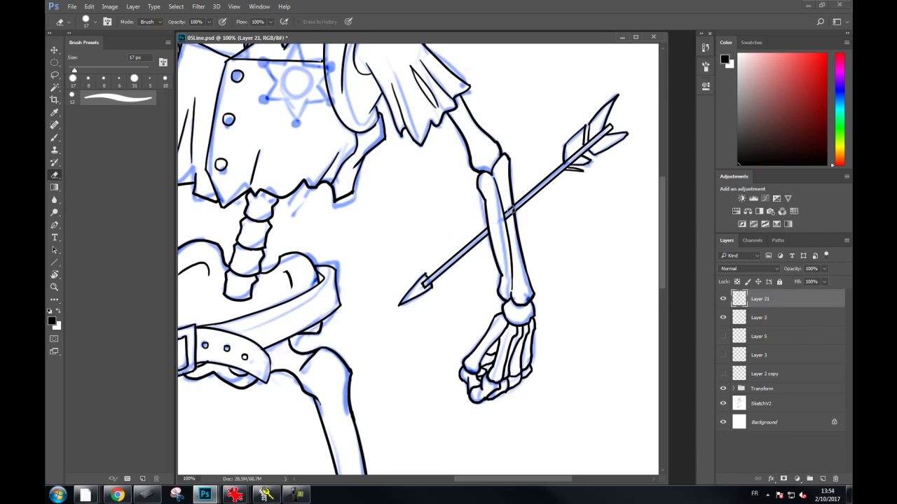
Show Layer 3's chest star lines and move Layer 3 above Layer 5
{"action": "key", "text": "ctrl+minus"}
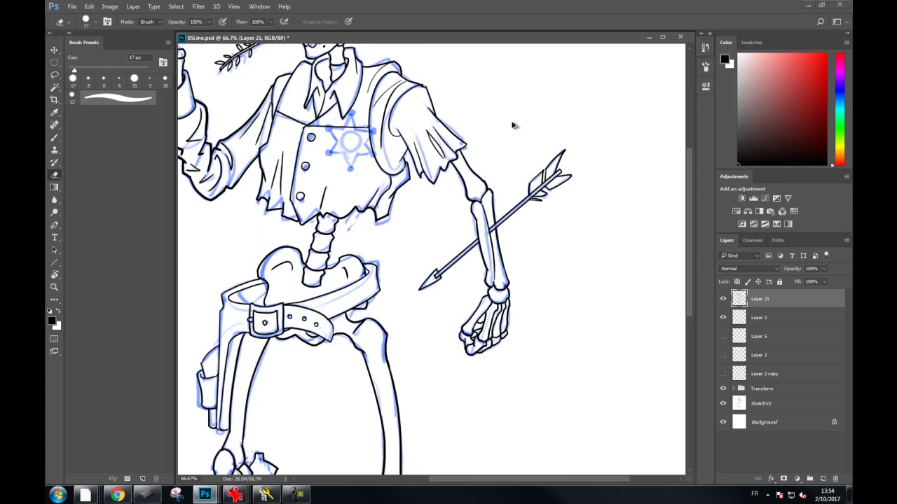
{"action": "key", "text": "ctrl+minus"}
{"action": "key", "text": "ctrl+minus"}
{"action": "key", "text": "ctrl+minus"}
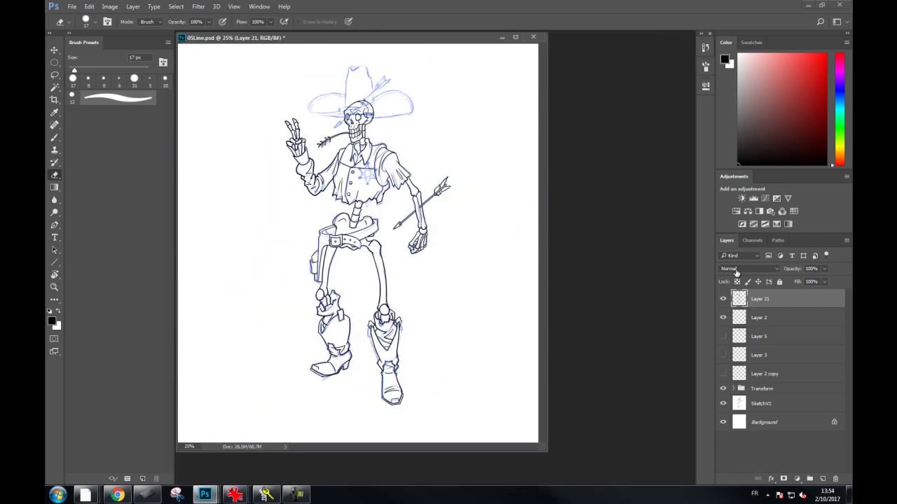
{"action": "left_click", "coordinate": [723, 337]}
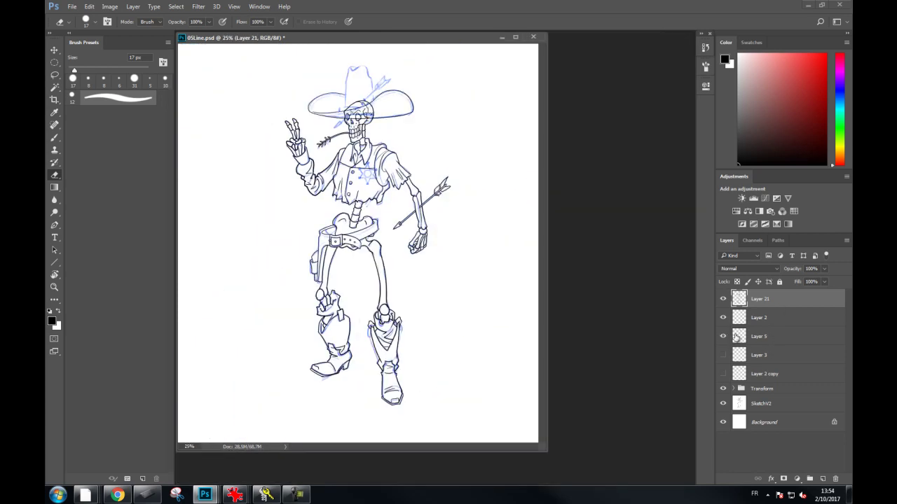
{"action": "left_click", "coordinate": [723, 337]}
{"action": "left_click", "coordinate": [725, 355]}
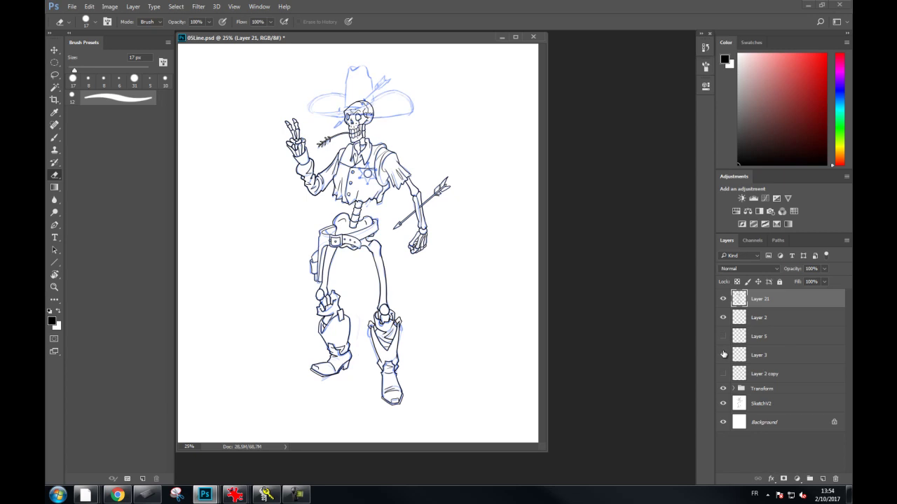
{"action": "left_click_drag", "start_coordinate": [757, 356], "coordinate": [765, 345]}
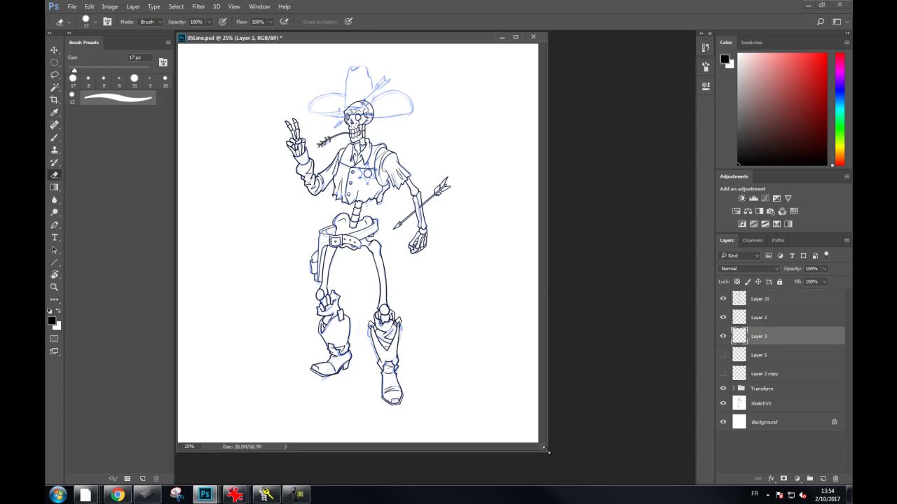
On a new layer, draw the star's first straight edge with the 4 px Line tool
{"action": "left_click_drag", "start_coordinate": [546, 451], "coordinate": [602, 483]}
{"action": "scroll", "coordinate": [410, 157], "scroll_direction": "up", "scroll_amount": 1}
{"action": "scroll", "coordinate": [410, 157], "scroll_direction": "up", "scroll_amount": 2}
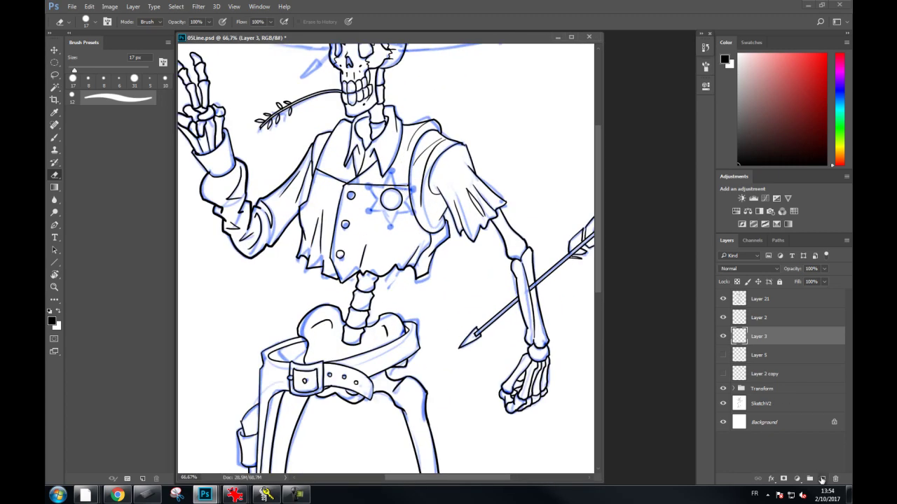
{"action": "left_click", "coordinate": [822, 479]}
{"action": "left_click", "coordinate": [54, 262]}
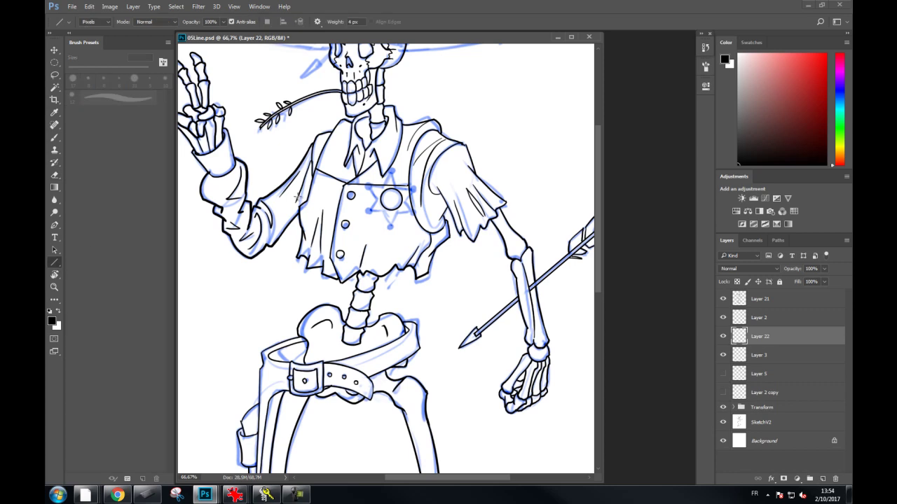
{"action": "mouse_move", "coordinate": [368, 189]}
{"action": "left_mouse_down"}
{"action": "mouse_move", "coordinate": [391, 225]}
{"action": "mouse_move", "coordinate": [414, 188]}
{"action": "mouse_move", "coordinate": [367, 186]}
{"action": "mouse_move", "coordinate": [391, 171]}
{"action": "mouse_move", "coordinate": [413, 210]}
{"action": "mouse_move", "coordinate": [379, 213]}
{"action": "mouse_move", "coordinate": [390, 201]}
{"action": "left_mouse_up"}
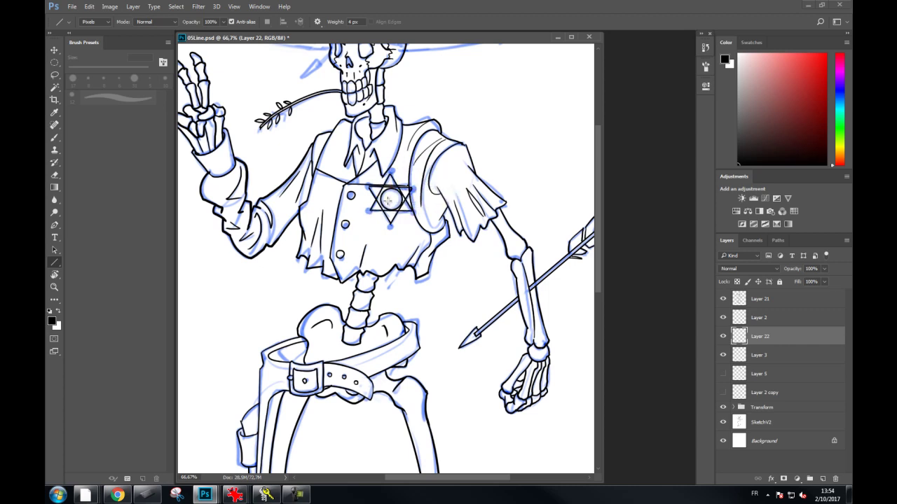
Erase the star's overlapping inner lines with a 7 px eraser, leaving the outline and circle
{"action": "key", "text": "e"}
{"action": "scroll", "coordinate": [383, 198], "scroll_direction": "up", "scroll_amount": 2}
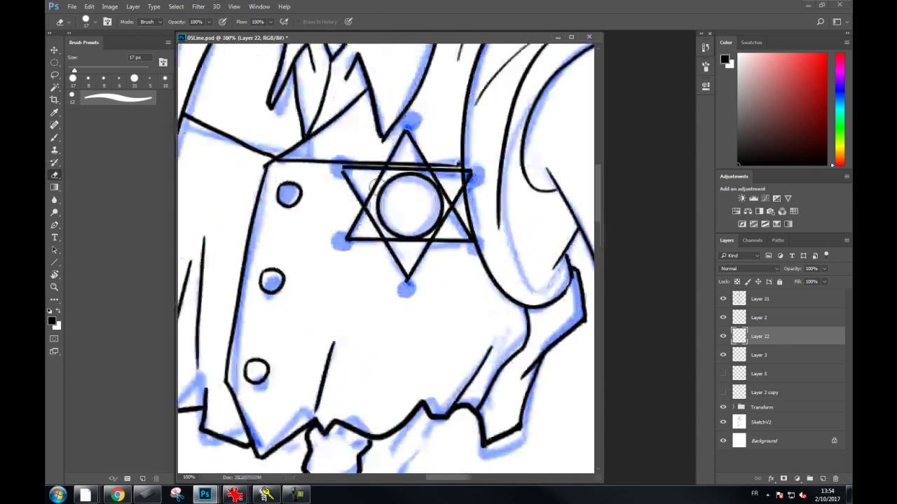
{"action": "mouse_move", "coordinate": [379, 189]}
{"action": "left_mouse_down"}
{"action": "mouse_move", "coordinate": [383, 175]}
{"action": "mouse_move", "coordinate": [422, 170]}
{"action": "left_mouse_up"}
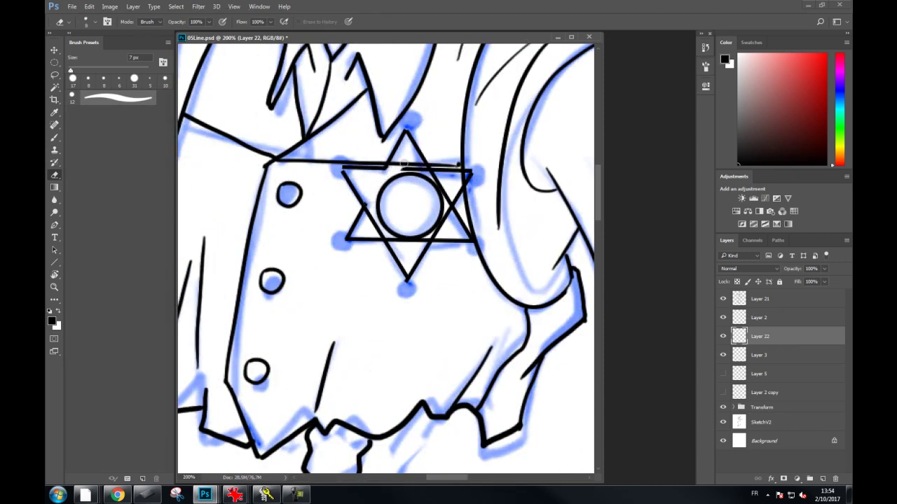
{"action": "left_click_drag", "start_coordinate": [434, 176], "coordinate": [448, 213]}
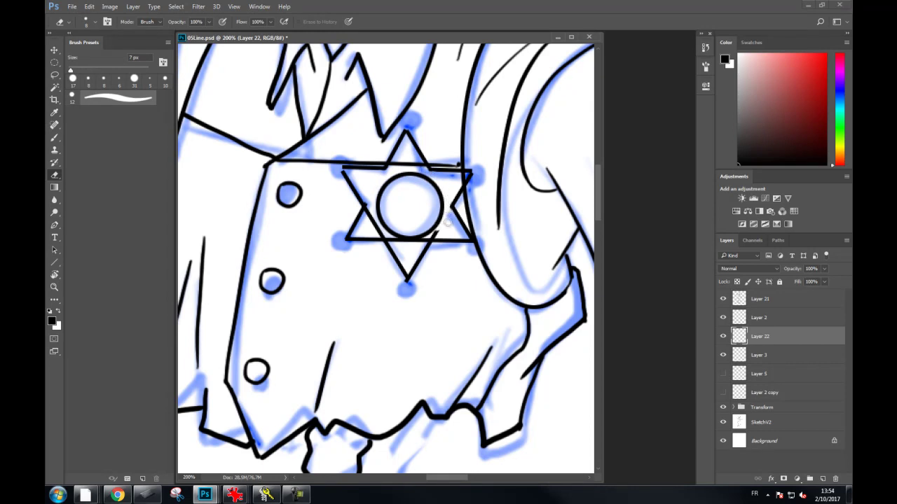
{"action": "mouse_move", "coordinate": [435, 233]}
{"action": "left_mouse_down"}
{"action": "mouse_move", "coordinate": [392, 240]}
{"action": "mouse_move", "coordinate": [378, 231]}
{"action": "mouse_move", "coordinate": [372, 206]}
{"action": "left_mouse_up"}
{"action": "key", "text": "b"}
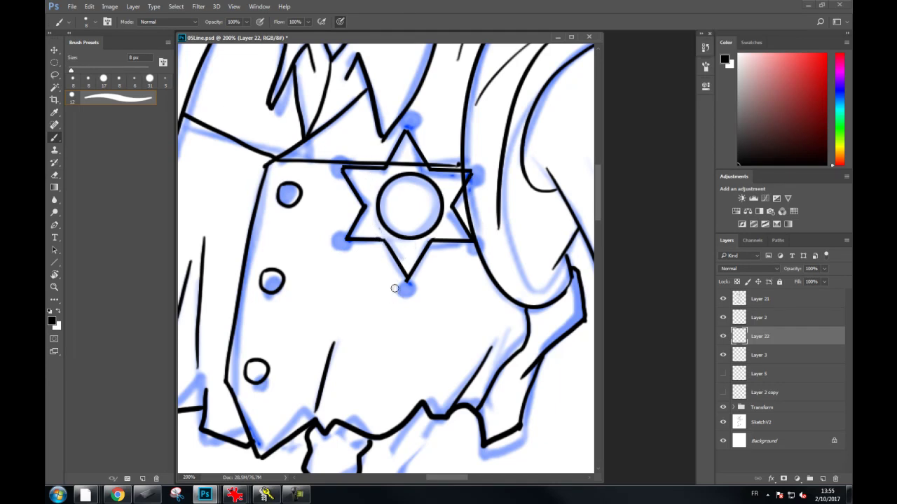
On a new layer, draw a small ball and copy it onto each star point
{"action": "left_click", "coordinate": [824, 479]}
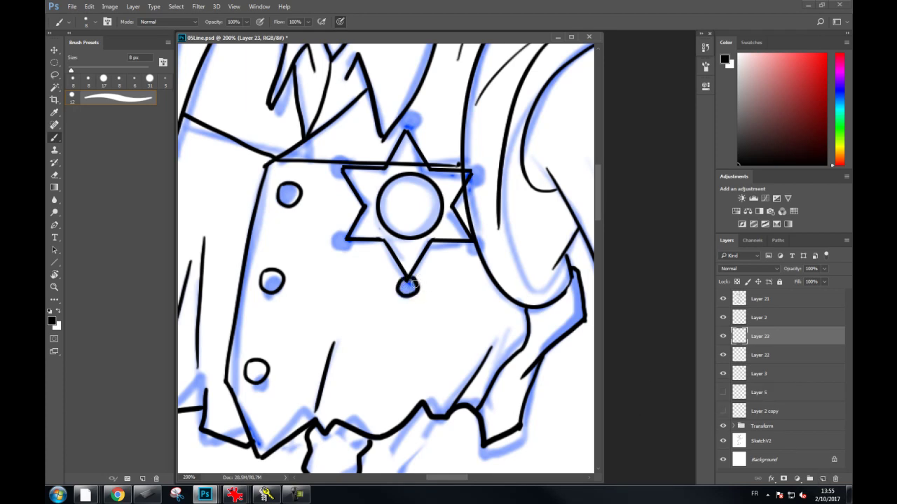
{"action": "mouse_move", "coordinate": [411, 289]}
{"action": "left_mouse_down"}
{"action": "mouse_move", "coordinate": [356, 273]}
{"action": "mouse_move", "coordinate": [338, 240]}
{"action": "mouse_move", "coordinate": [337, 166]}
{"action": "mouse_move", "coordinate": [406, 123]}
{"action": "mouse_move", "coordinate": [477, 170]}
{"action": "left_mouse_up"}
{"action": "left_click_drag", "start_coordinate": [477, 171], "coordinate": [482, 243]}
{"action": "left_click", "coordinate": [724, 299]}
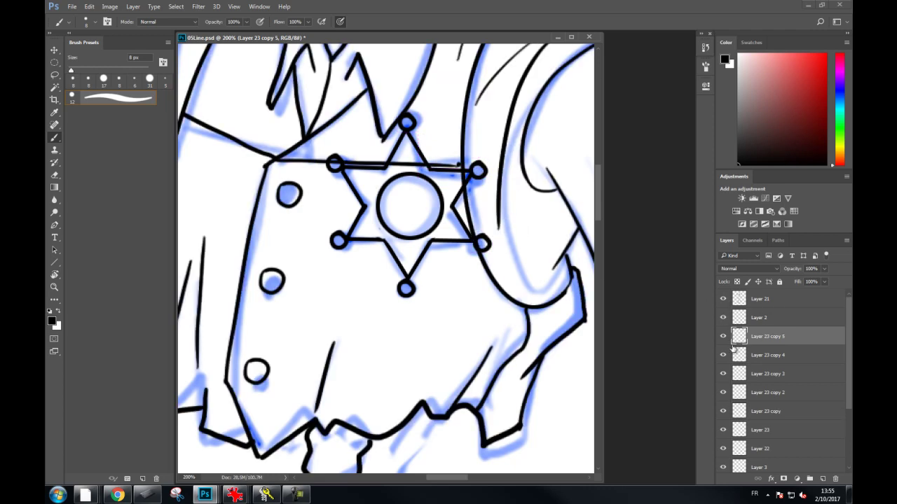
Merge the ball and star layers down to Layer 3 and compare with the sketch
{"action": "scroll", "coordinate": [850, 408], "scroll_direction": "down", "scroll_amount": 1}
{"action": "scroll", "coordinate": [850, 408], "scroll_direction": "down", "scroll_amount": 2}
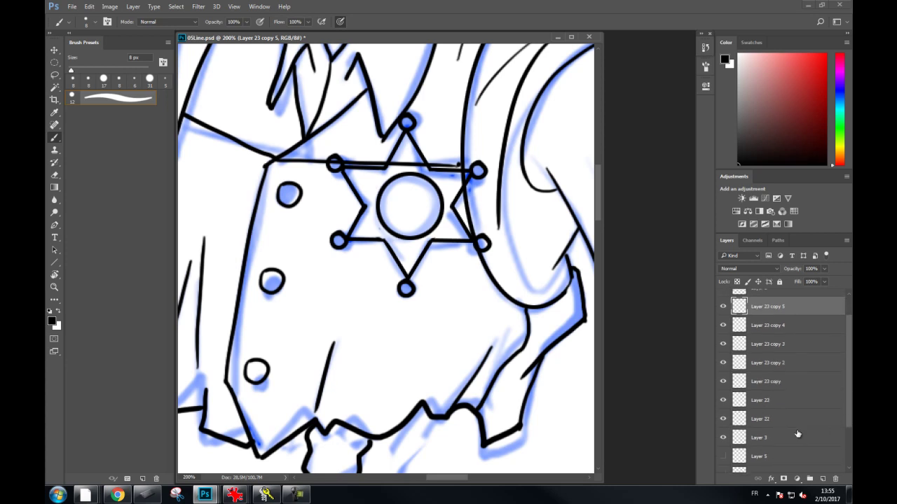
{"action": "left_click", "coordinate": [786, 437], "text": "shift"}
{"action": "key", "text": "ctrl+e"}
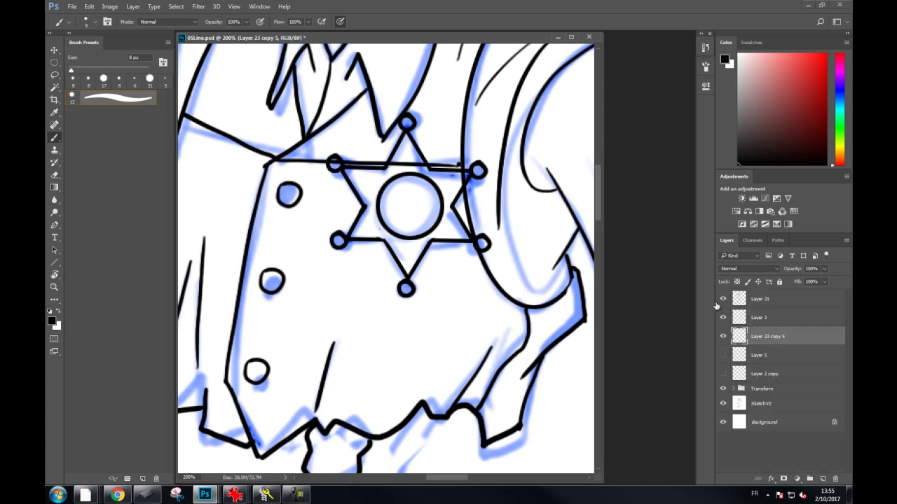
{"action": "left_click", "coordinate": [723, 337]}
{"action": "key", "text": "ctrl+minus"}
{"action": "key", "text": "ctrl+minus"}
{"action": "key", "text": "ctrl+minus"}
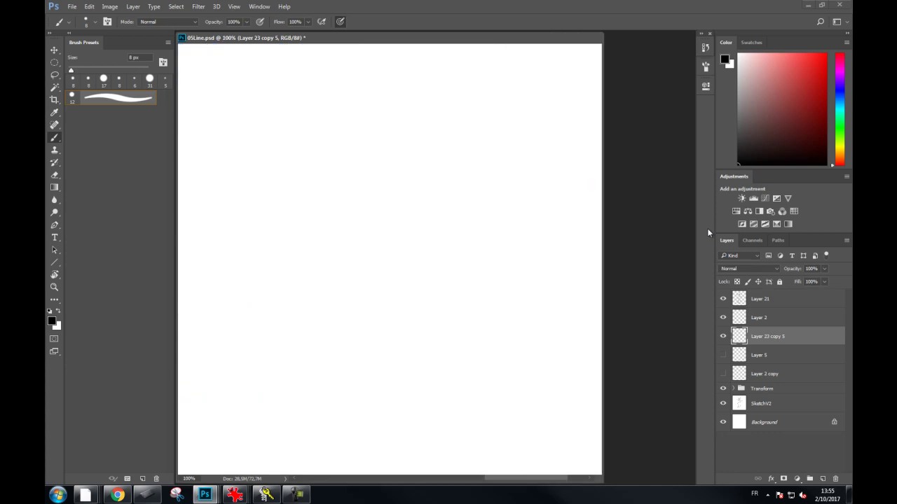
{"action": "left_click", "coordinate": [723, 337]}
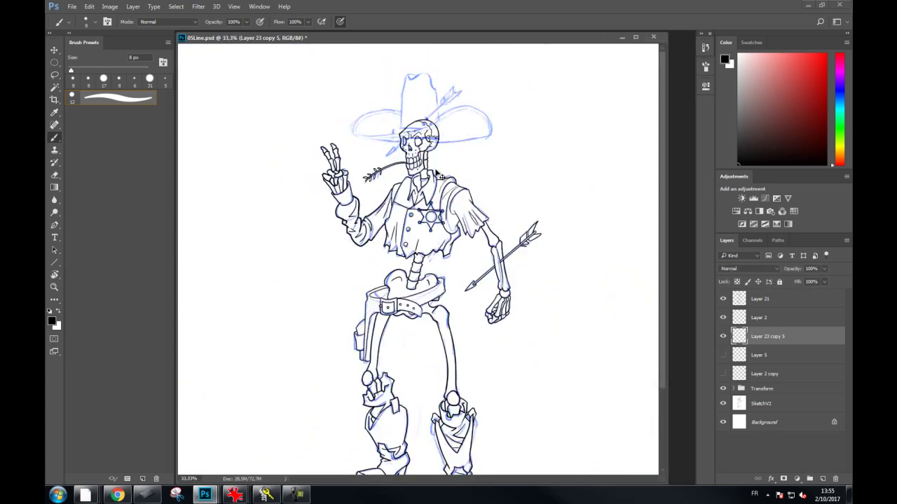
Rotate the chest star about 10 degrees, then select Layer 21
{"action": "key", "text": "ctrl+t"}
{"action": "left_click_drag", "start_coordinate": [481, 180], "coordinate": [480, 190]}
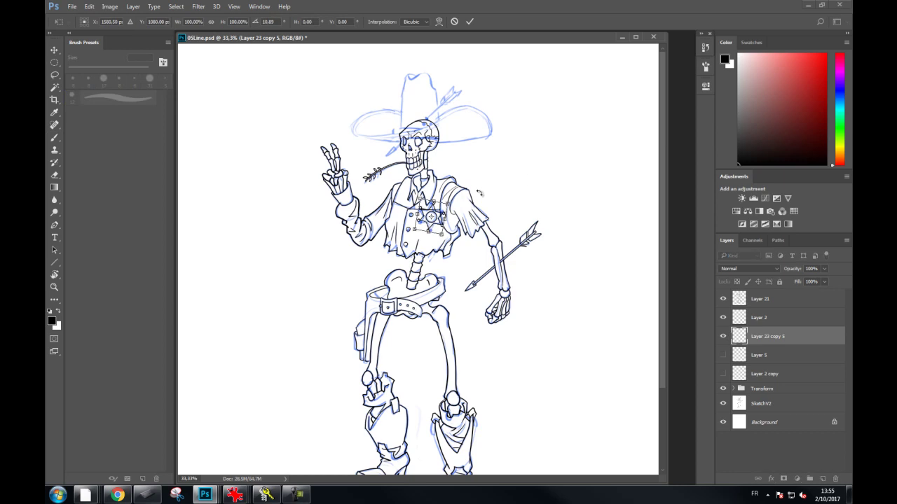
{"action": "key", "text": "Return"}
{"action": "key", "text": "b"}
{"action": "left_click", "coordinate": [735, 301]}
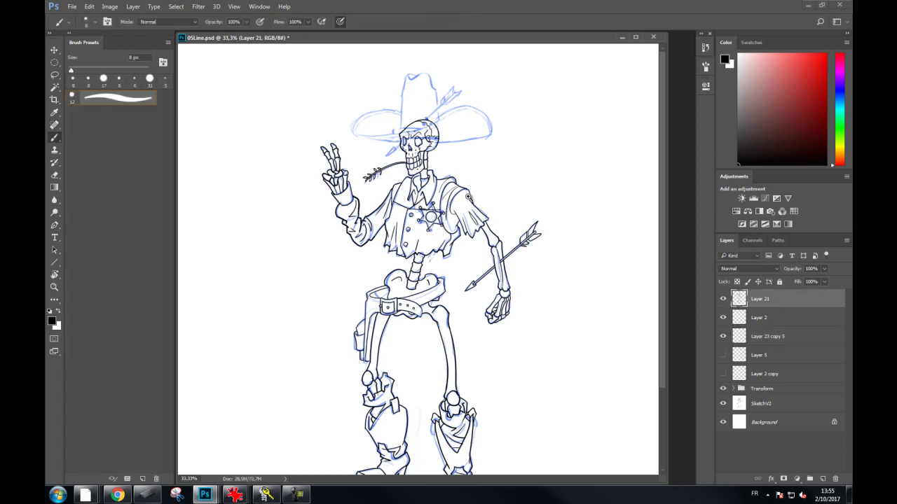
{"action": "scroll", "coordinate": [467, 195], "scroll_direction": "up", "scroll_amount": 3}
Hide Layer 5's hat lineart and show the Layer 2 copy arrow lineart
{"action": "key", "text": "e"}
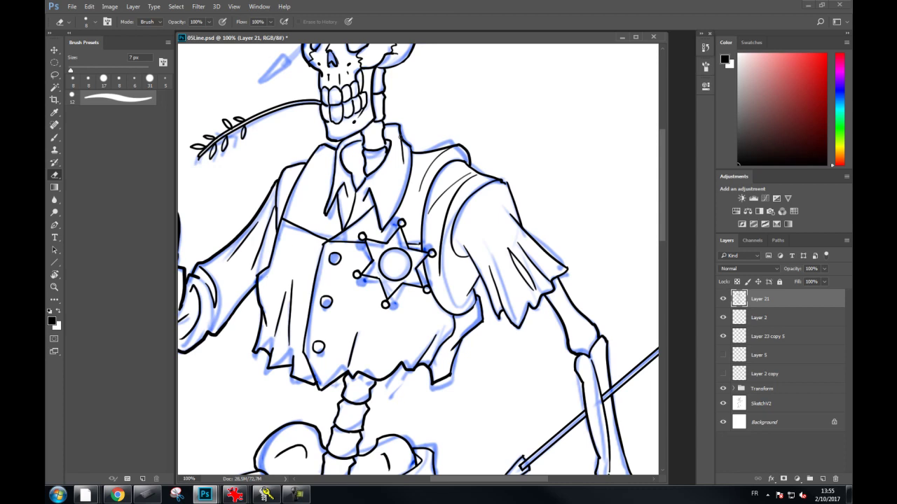
{"action": "key", "text": "ctrl+minus"}
{"action": "key", "text": "ctrl+minus"}
{"action": "key", "text": "ctrl+minus"}
{"action": "key", "text": "ctrl+plus"}
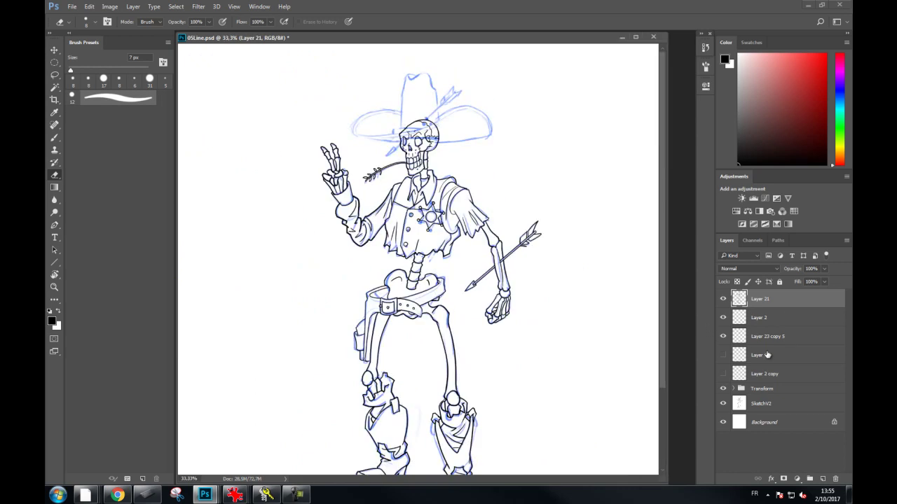
{"action": "left_click", "coordinate": [723, 356]}
{"action": "left_click", "coordinate": [723, 356]}
{"action": "left_click", "coordinate": [723, 374]}
Toggle Layer 2 copy's arrow lineart off and on to compare it with the drawing
{"action": "left_click", "coordinate": [742, 374]}
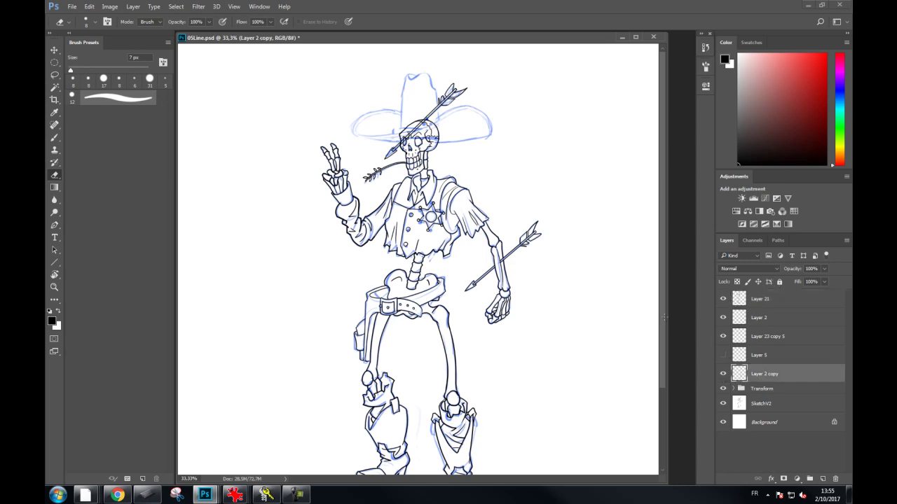
{"action": "scroll", "coordinate": [420, 133], "scroll_direction": "up", "scroll_amount": 2}
{"action": "scroll", "coordinate": [420, 133], "scroll_direction": "up", "scroll_amount": 2}
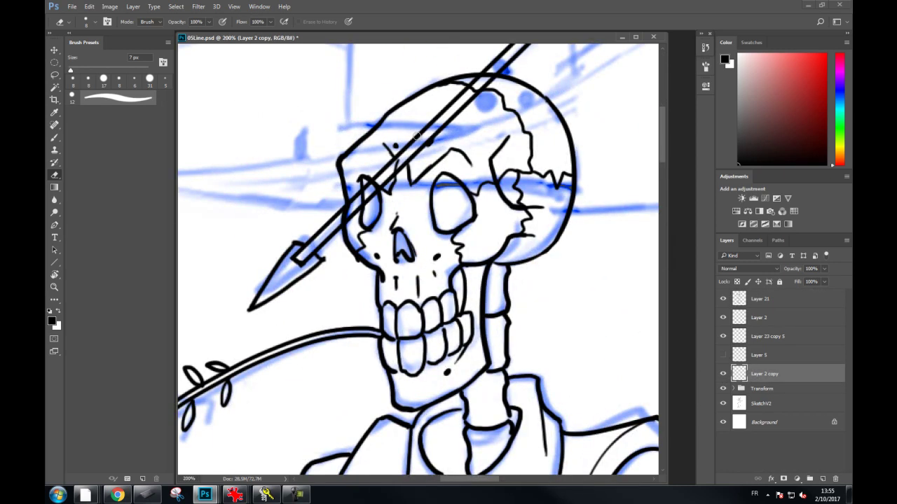
{"action": "scroll", "coordinate": [416, 135], "scroll_direction": "up", "scroll_amount": 2}
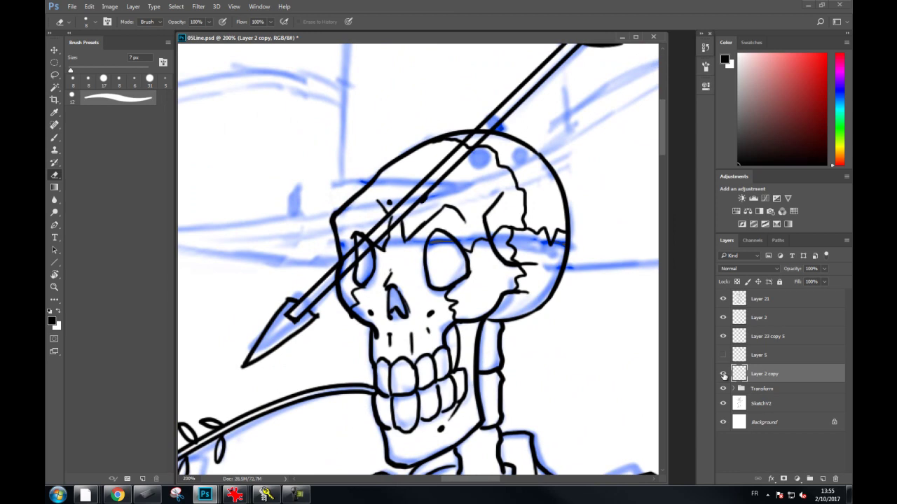
{"action": "left_click", "coordinate": [723, 374]}
{"action": "left_click", "coordinate": [723, 374]}
{"action": "key", "text": "ctrl+0"}
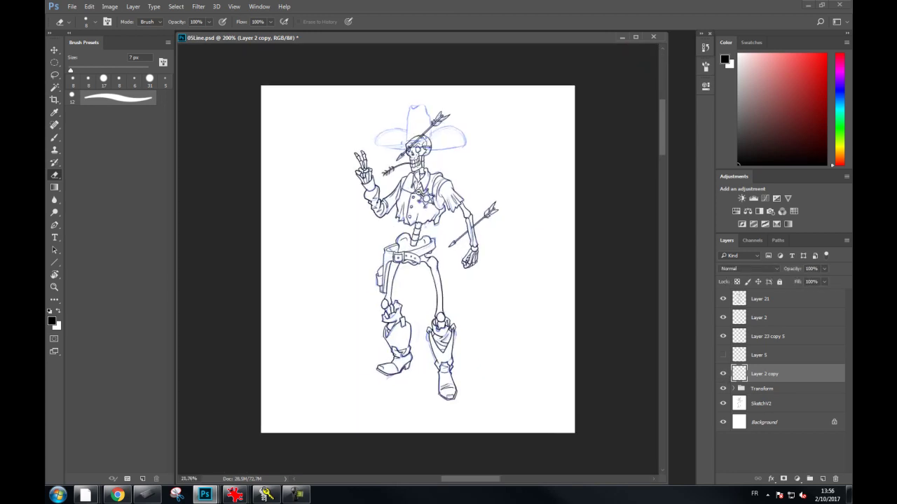
Move Layer 2 copy to the top of the layer stack, then select Layer 21
{"action": "scroll", "coordinate": [414, 133], "scroll_direction": "up", "scroll_amount": 2}
{"action": "scroll", "coordinate": [425, 105], "scroll_direction": "up", "scroll_amount": 2}
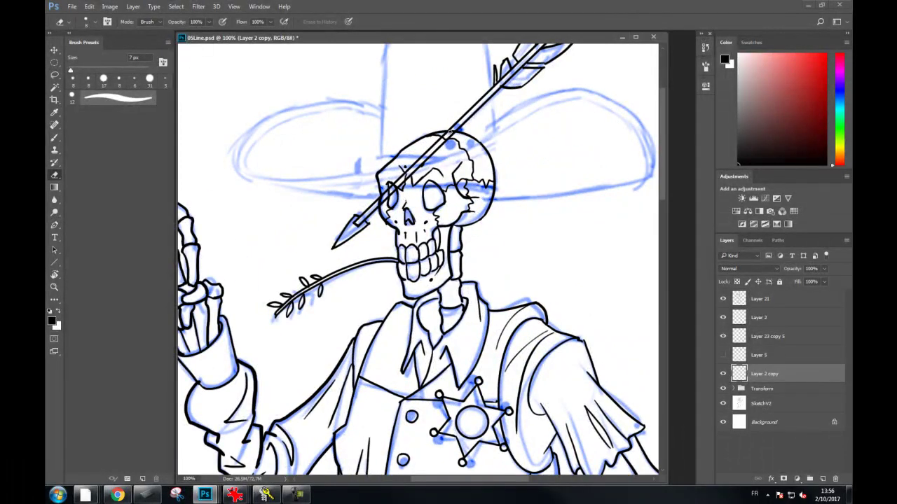
{"action": "left_click_drag", "start_coordinate": [771, 375], "coordinate": [777, 295]}
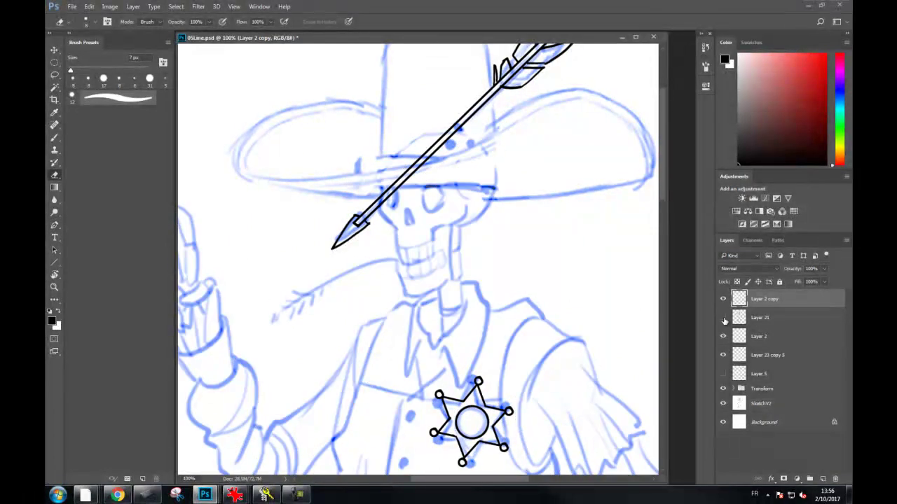
{"action": "left_click", "coordinate": [764, 317]}
Add a layer mask to Layer 21 and set up a black 17 px brush in full-screen view
{"action": "left_click", "coordinate": [783, 479]}
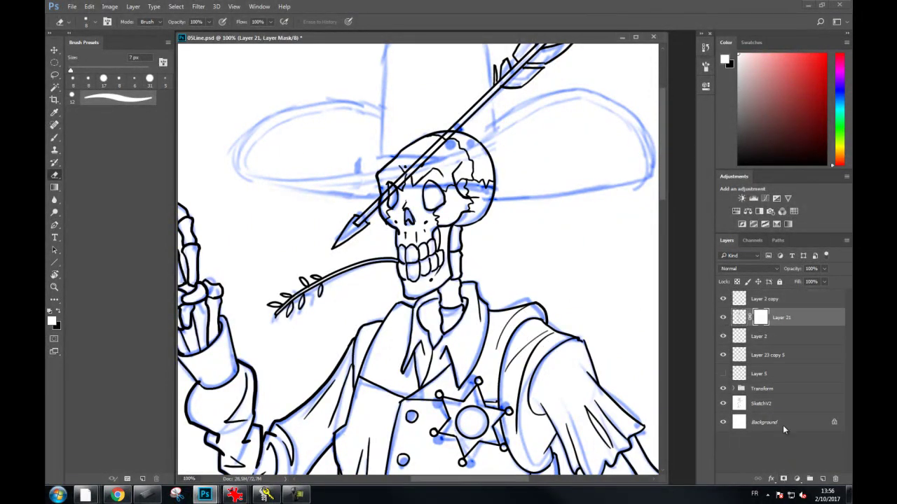
{"action": "key", "text": "x"}
{"action": "key", "text": "b"}
{"action": "left_click_drag", "start_coordinate": [402, 169], "coordinate": [390, 190]}
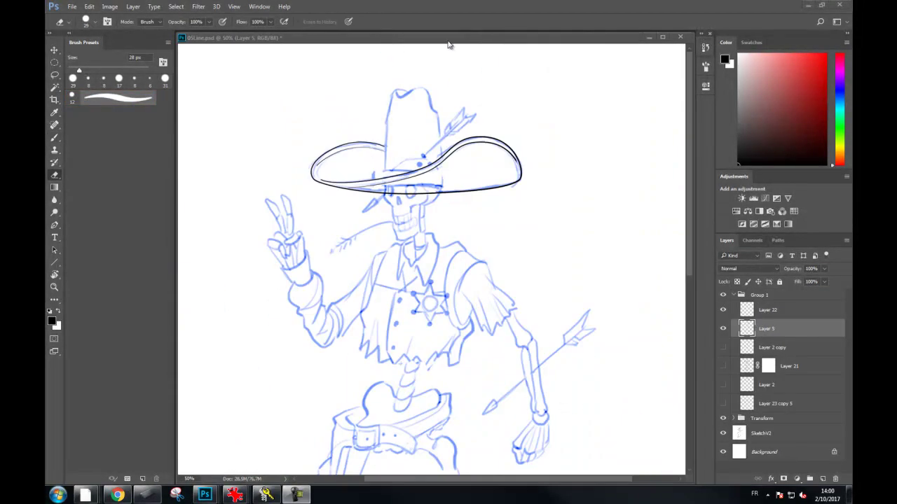
{"action": "key", "text": "f"}
{"action": "key", "text": "ctrl+plus"}
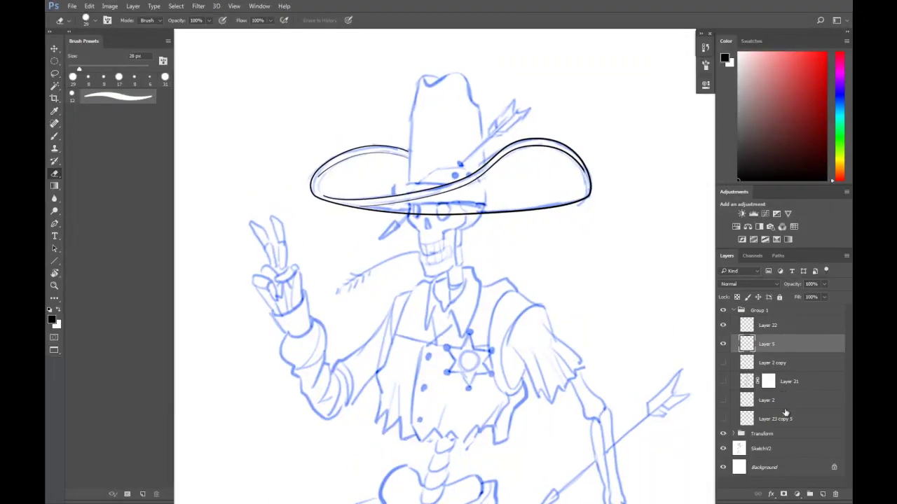
On a new layer, ink the hat crown's left, right, top and sloped outlines in black
{"action": "left_click", "coordinate": [821, 494]}
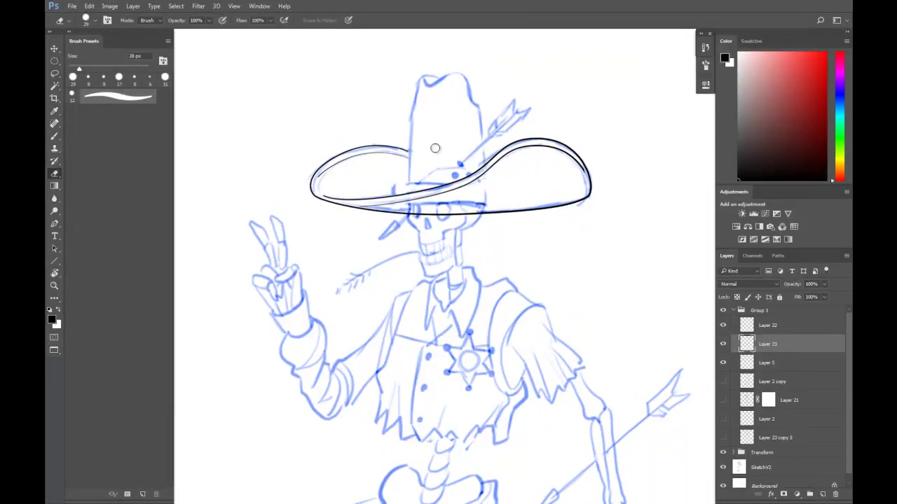
{"action": "key", "text": "b"}
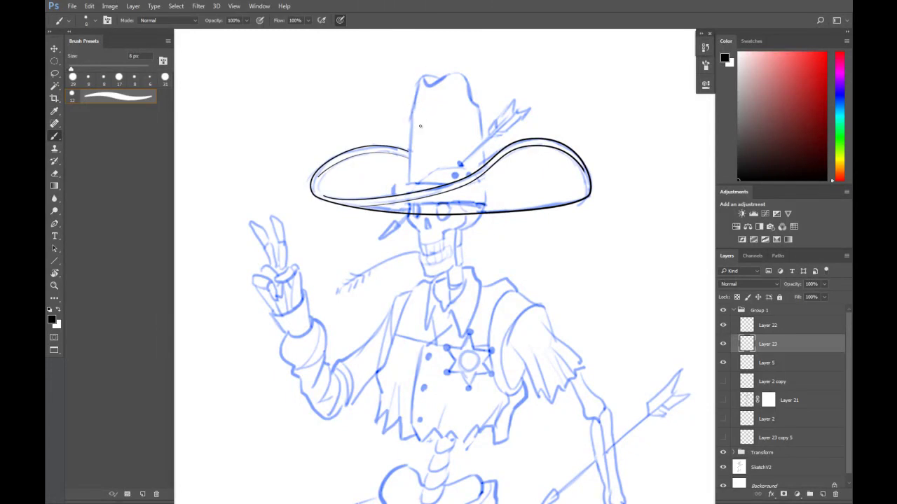
{"action": "left_click_drag", "start_coordinate": [415, 114], "coordinate": [412, 184]}
{"action": "key", "text": "ctrl+z"}
{"action": "left_click_drag", "start_coordinate": [414, 117], "coordinate": [408, 188]}
{"action": "key", "text": "ctrl+z"}
{"action": "left_click_drag", "start_coordinate": [414, 113], "coordinate": [407, 186]}
{"action": "left_click_drag", "start_coordinate": [482, 113], "coordinate": [483, 185]}
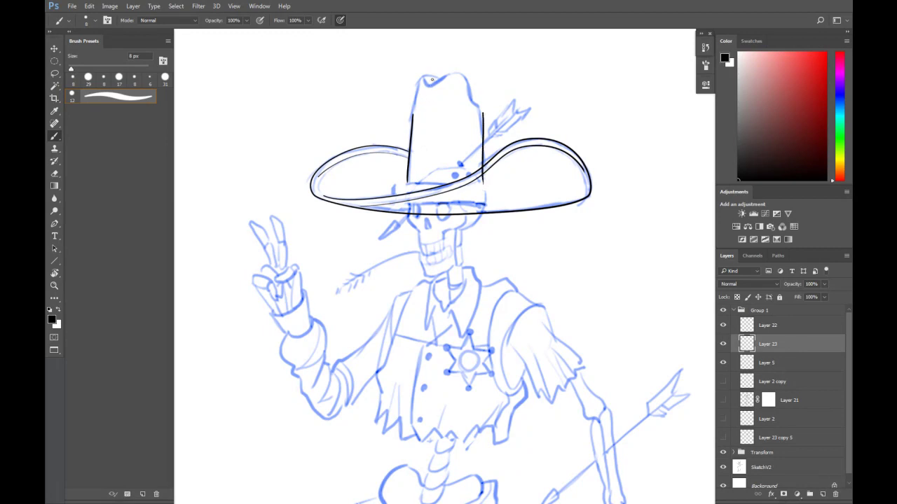
{"action": "left_click_drag", "start_coordinate": [432, 83], "coordinate": [460, 75]}
{"action": "key", "text": "ctrl+z"}
{"action": "key", "text": "ctrl+z"}
{"action": "key", "text": "ctrl+z"}
{"action": "left_click_drag", "start_coordinate": [462, 76], "coordinate": [480, 108]}
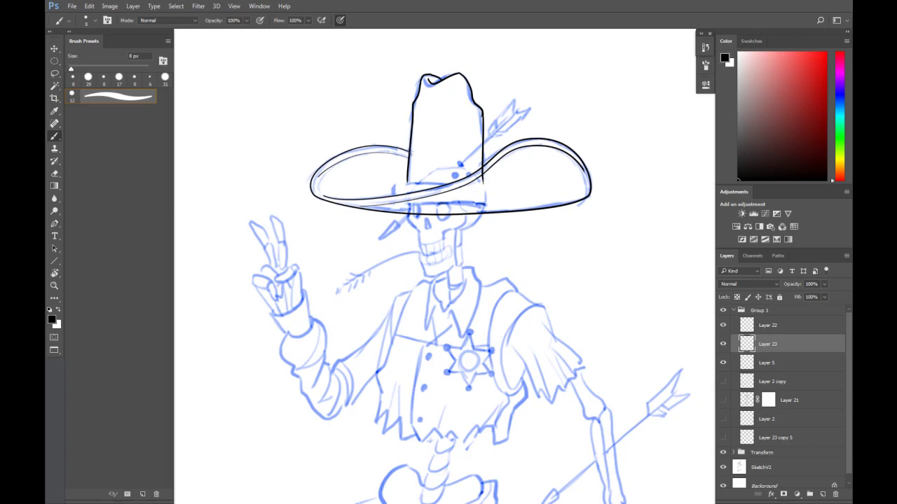
Ink the hat band line and erase stray ink at its left end
{"action": "left_click_drag", "start_coordinate": [403, 183], "coordinate": [442, 183]}
{"action": "key", "text": "e"}
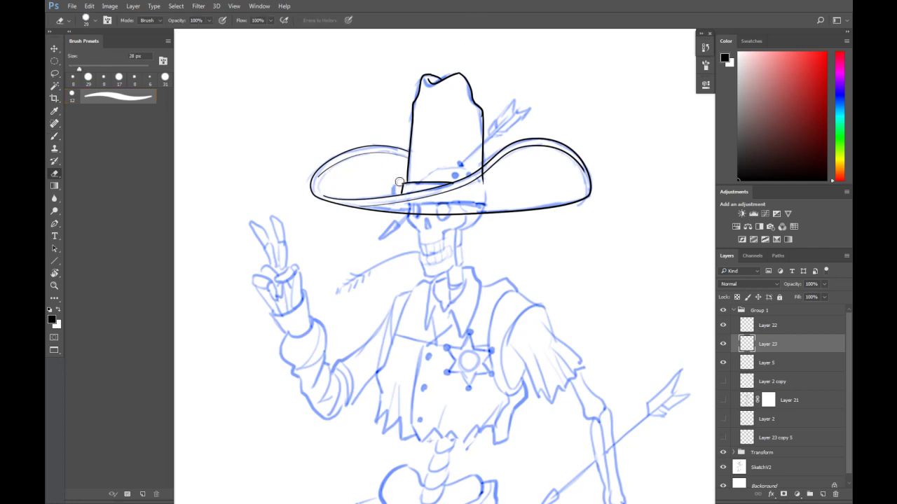
{"action": "left_click_drag", "start_coordinate": [400, 184], "coordinate": [397, 192]}
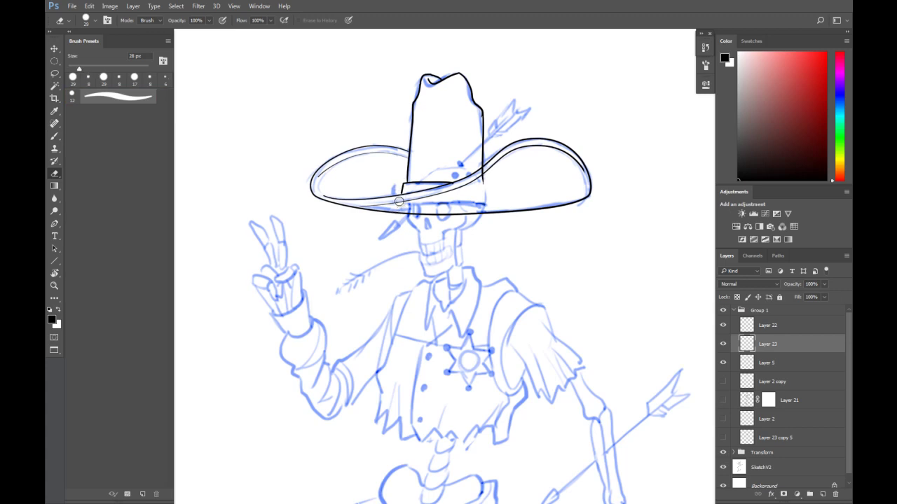
{"action": "key", "text": "b"}
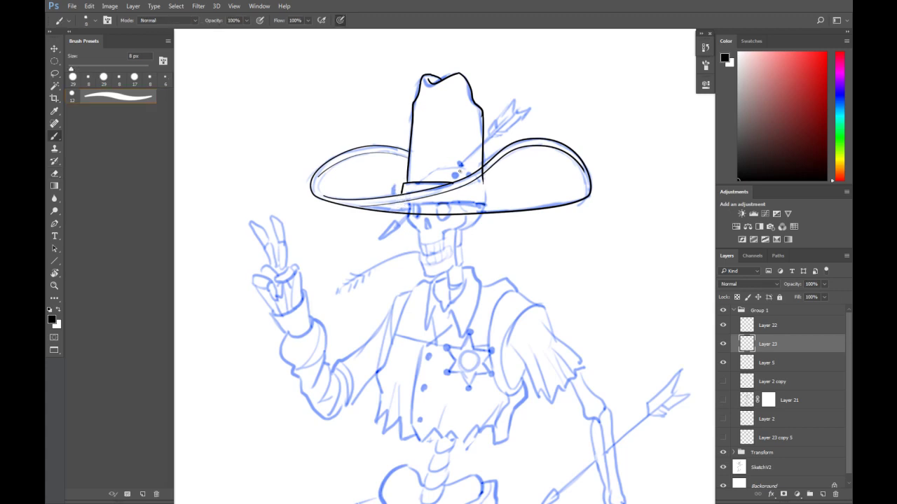
Dab a rivet dot on the hat band and ink a line under the brim
{"action": "left_click", "coordinate": [456, 175]}
{"action": "left_click_drag", "start_coordinate": [403, 207], "coordinate": [475, 209]}
{"action": "key", "text": "ctrl+z"}
{"action": "left_click_drag", "start_coordinate": [405, 207], "coordinate": [488, 209]}
{"action": "key", "text": "ctrl+z"}
{"action": "left_click_drag", "start_coordinate": [403, 208], "coordinate": [487, 208]}
{"action": "key", "text": "ctrl+z"}
{"action": "left_click_drag", "start_coordinate": [412, 204], "coordinate": [488, 207]}
{"action": "key", "text": "ctrl+z"}
{"action": "left_click_drag", "start_coordinate": [403, 208], "coordinate": [491, 206]}
Erase the overlapping band and brim lines on the hat's right side
{"action": "key", "text": "e"}
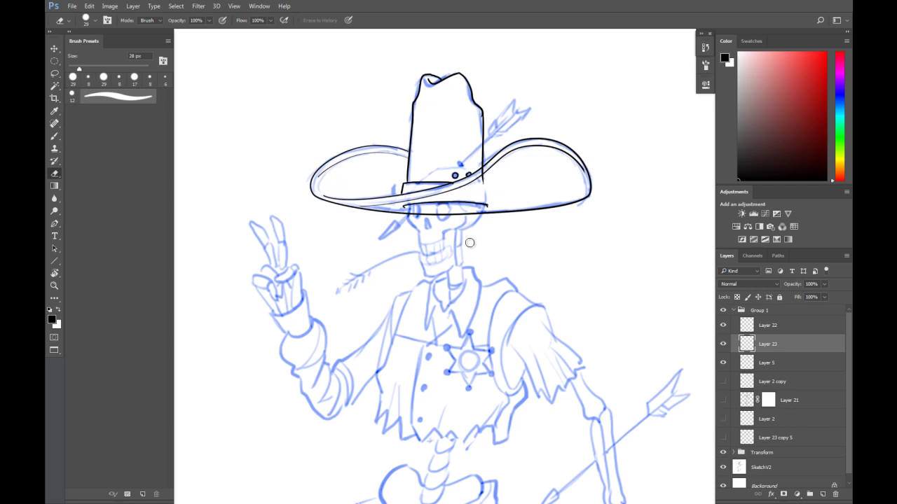
{"action": "left_click", "coordinate": [723, 344]}
{"action": "scroll", "coordinate": [466, 193], "scroll_direction": "up", "scroll_amount": 2}
{"action": "mouse_move", "coordinate": [452, 182]}
{"action": "left_mouse_down"}
{"action": "mouse_move", "coordinate": [489, 180]}
{"action": "mouse_move", "coordinate": [504, 159]}
{"action": "left_mouse_up"}
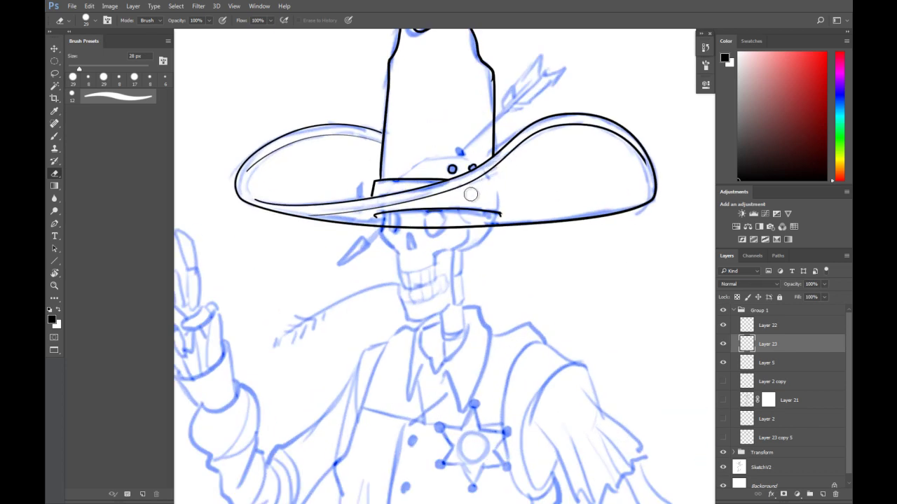
{"action": "key", "text": "ctrl+minus"}
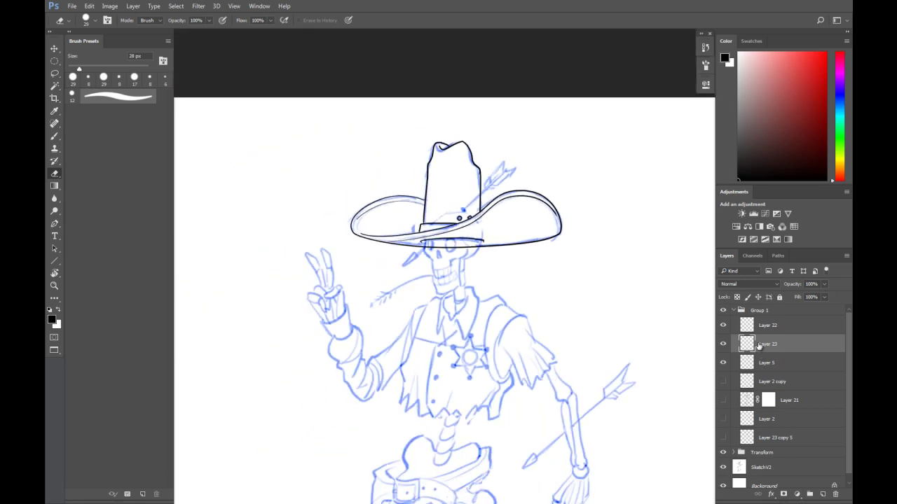
Make a short 8 px brush touch on the hat, then reframe the view around the skeleton
{"action": "scroll", "coordinate": [438, 142], "scroll_direction": "up", "scroll_amount": 1}
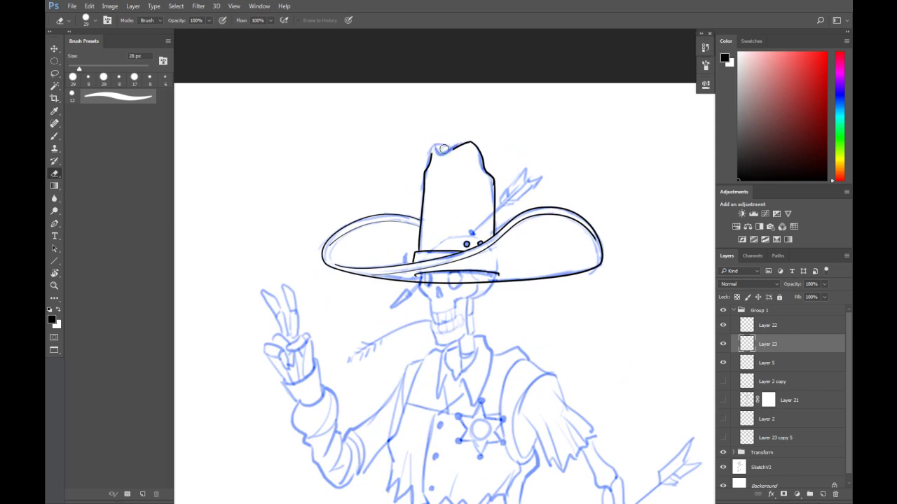
{"action": "key", "text": "b"}
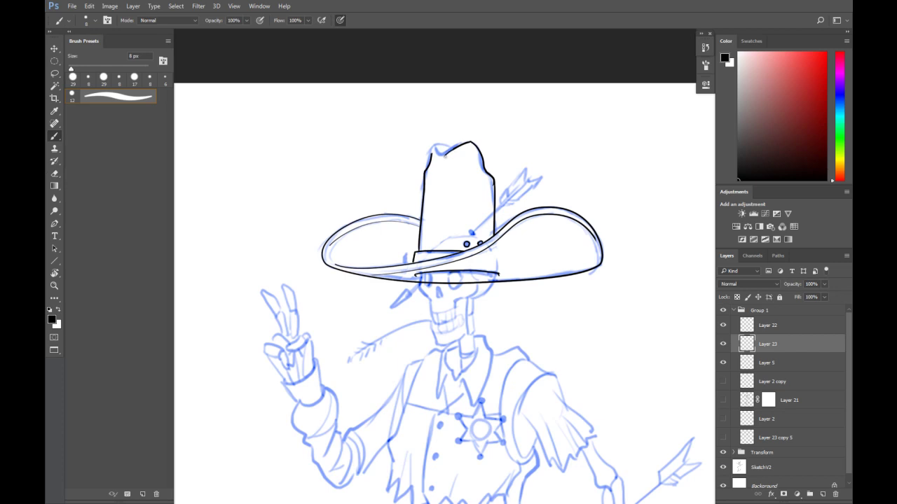
{"action": "left_click_drag", "start_coordinate": [444, 154], "coordinate": [453, 147]}
{"action": "key", "text": "ctrl+minus"}
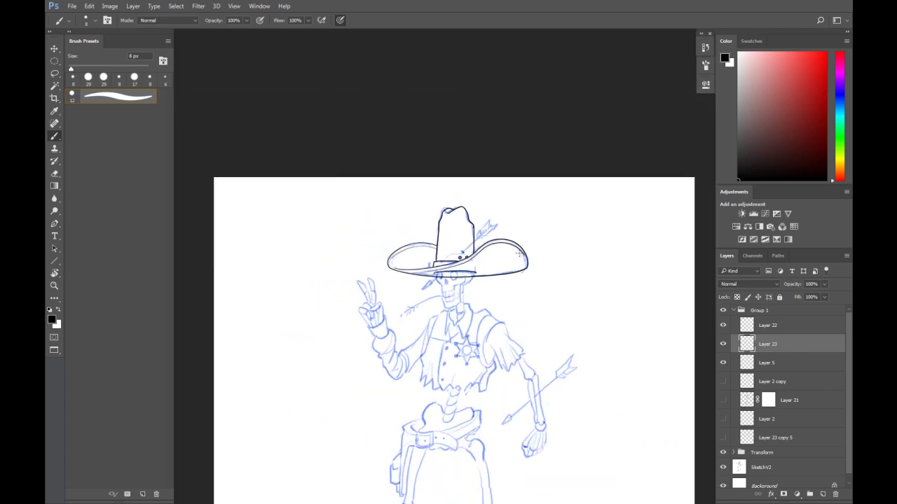
{"action": "left_click_drag", "start_coordinate": [519, 253], "coordinate": [527, 166]}
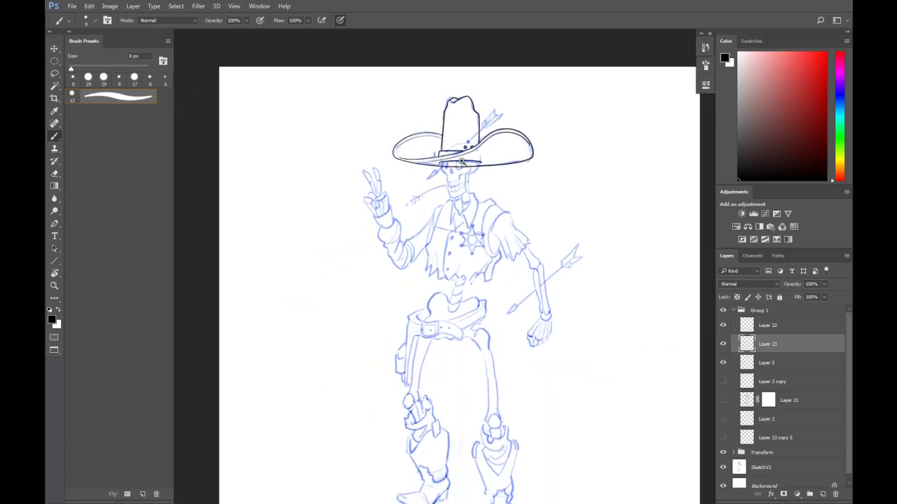
{"action": "scroll", "coordinate": [461, 161], "scroll_direction": "up", "scroll_amount": 2}
{"action": "scroll", "coordinate": [449, 166], "scroll_direction": "up", "scroll_amount": 2}
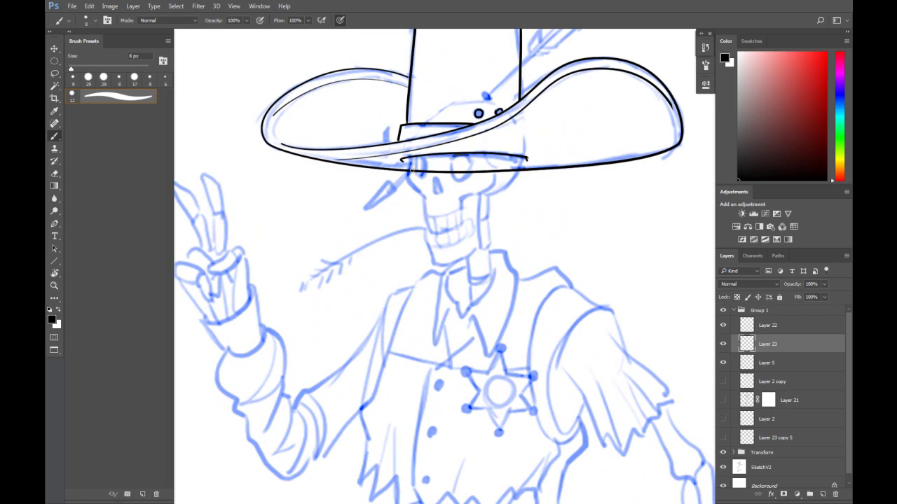
{"action": "key", "text": "e"}
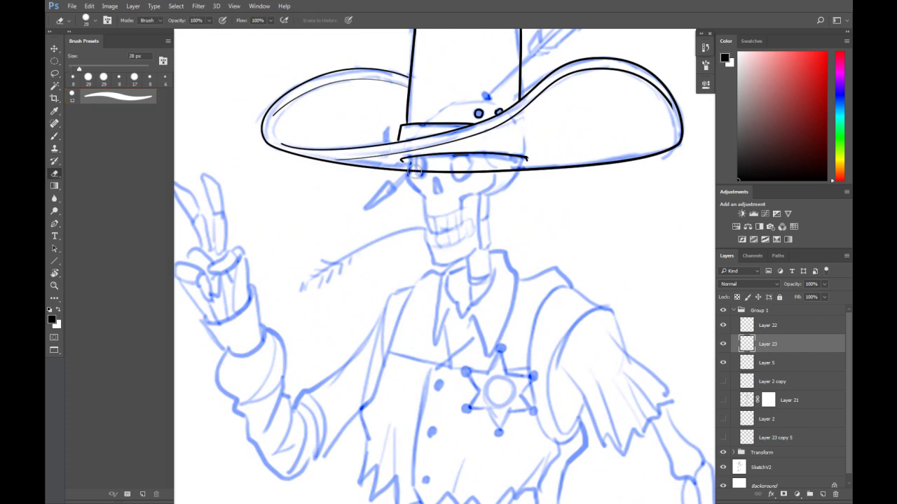
Merge the three hat ink layers into one and erase the brim line under the skull
{"action": "left_click", "coordinate": [724, 327]}
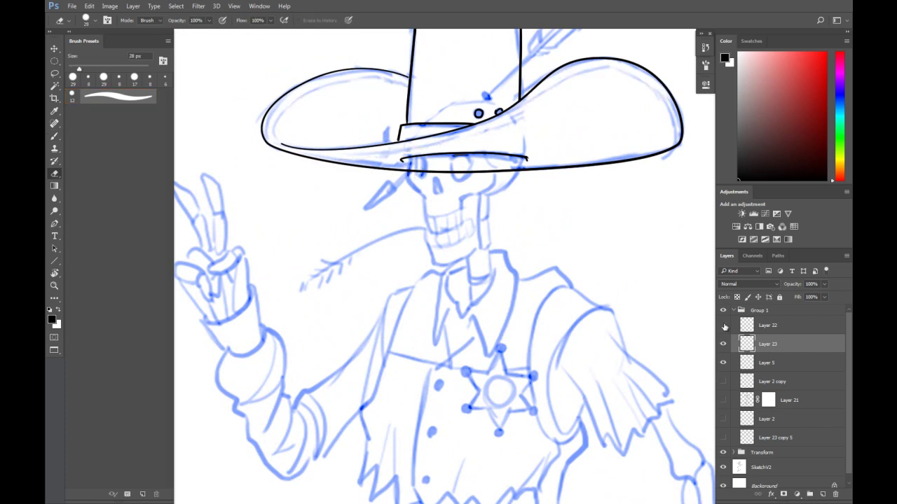
{"action": "left_click", "coordinate": [750, 331]}
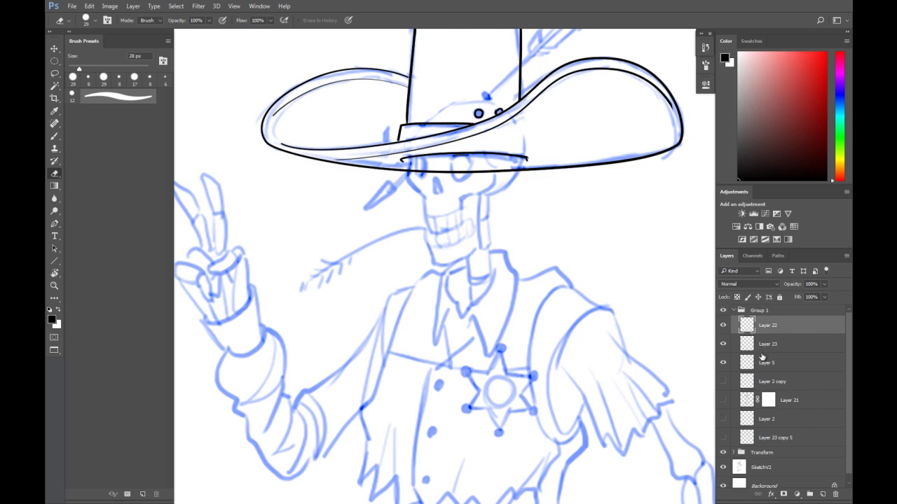
{"action": "left_click", "coordinate": [762, 361], "text": "ctrl"}
{"action": "left_click", "coordinate": [765, 345], "text": "ctrl"}
{"action": "key", "text": "ctrl+e"}
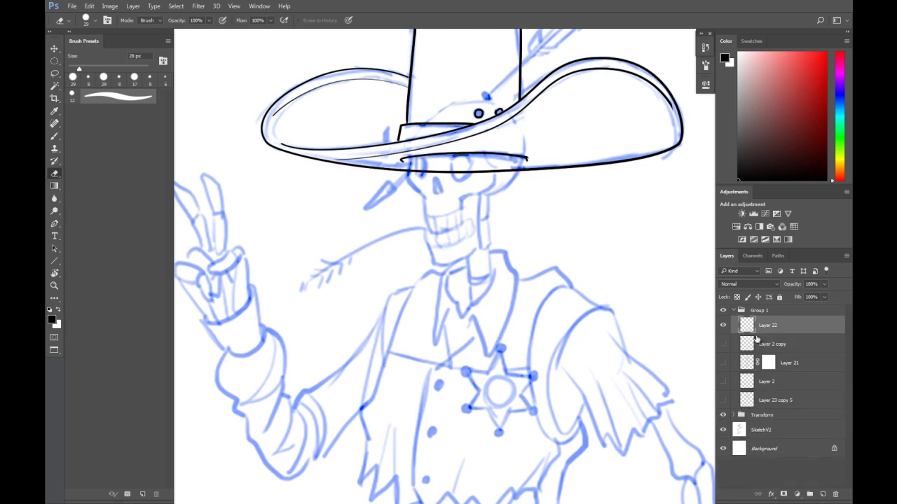
{"action": "left_click_drag", "start_coordinate": [414, 170], "coordinate": [510, 169]}
Show Layers 21, 2 and 23 copy 5, keep the arrow hidden, and select Layer 21's mask
{"action": "left_click", "coordinate": [724, 344]}
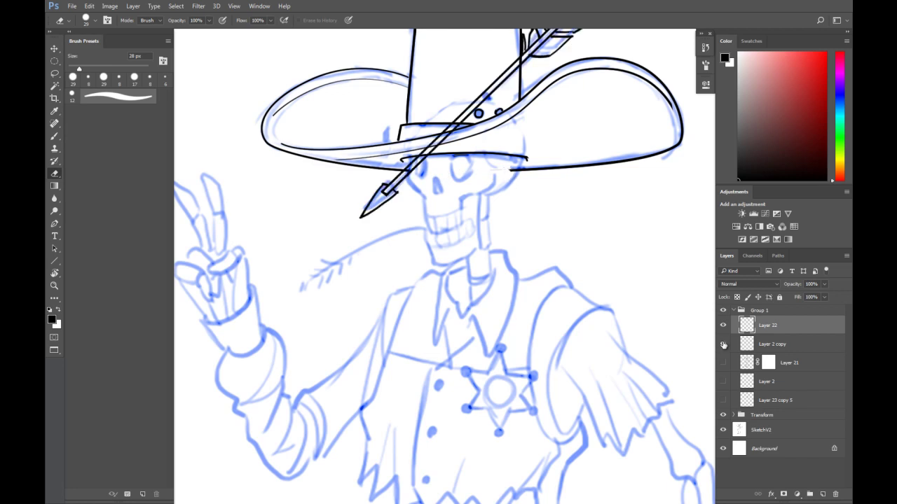
{"action": "left_click", "coordinate": [724, 363]}
{"action": "left_click", "coordinate": [724, 381]}
{"action": "left_click", "coordinate": [723, 400]}
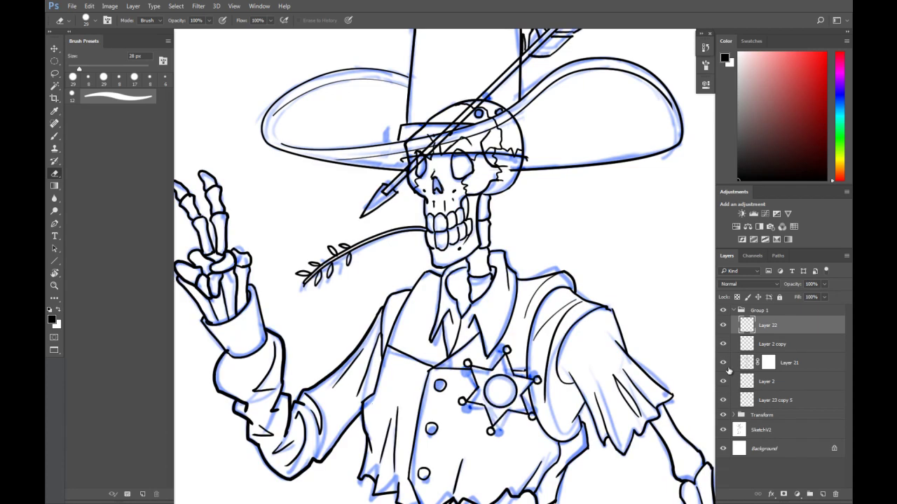
{"action": "left_click", "coordinate": [724, 344]}
{"action": "left_click", "coordinate": [724, 344]}
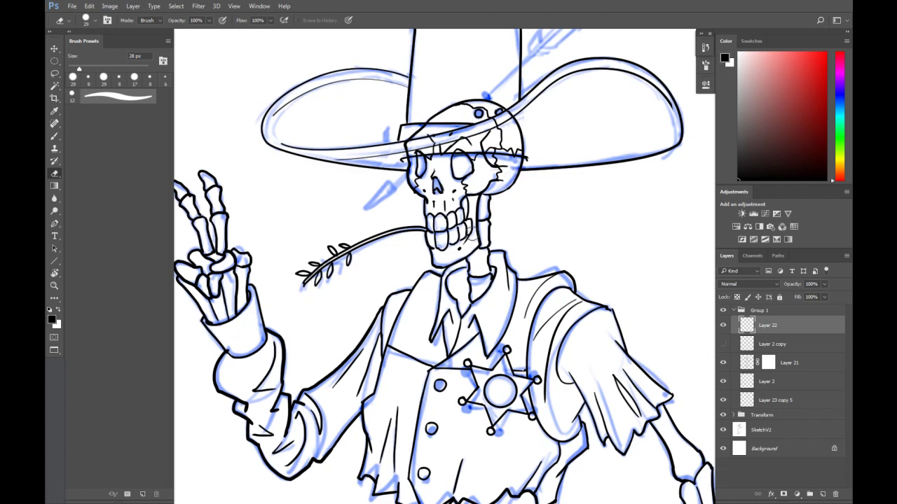
{"action": "left_click", "coordinate": [767, 365]}
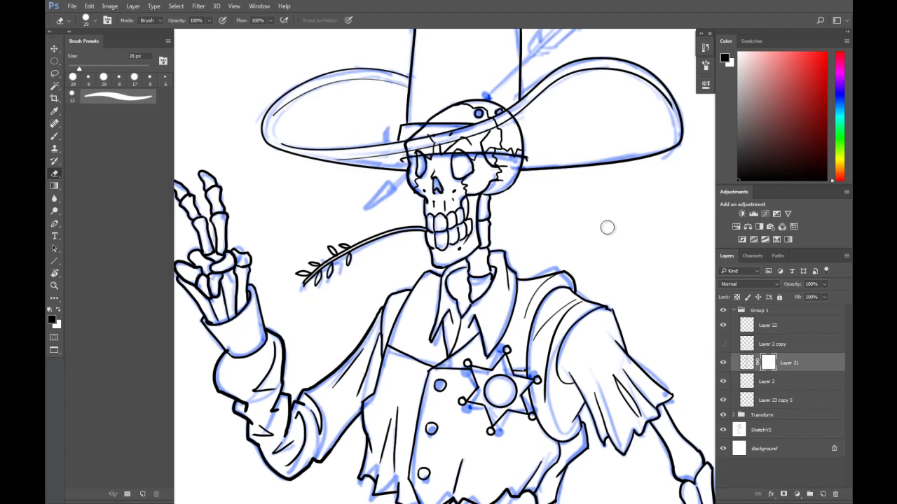
Paint black on Layer 21's mask to hide the skull top inside the hat crown
{"action": "key", "text": "b"}
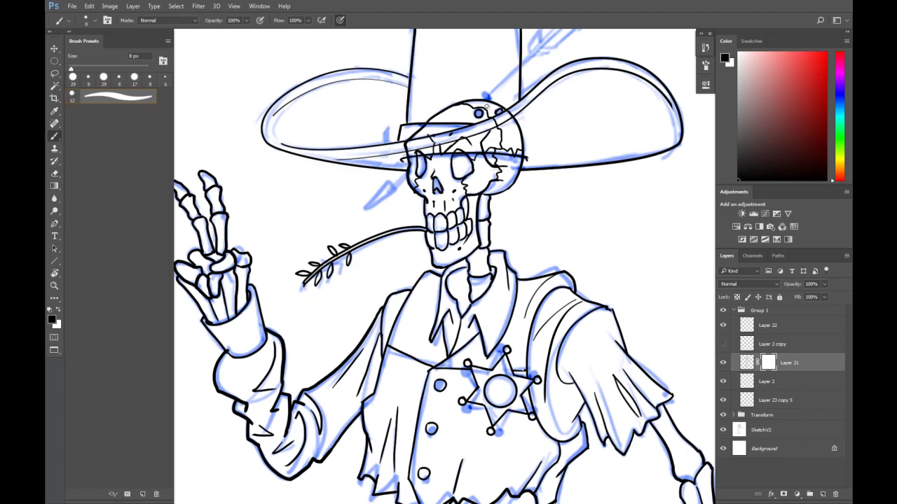
{"action": "left_click_drag", "start_coordinate": [452, 108], "coordinate": [487, 102]}
{"action": "left_click_drag", "start_coordinate": [420, 119], "coordinate": [498, 105]}
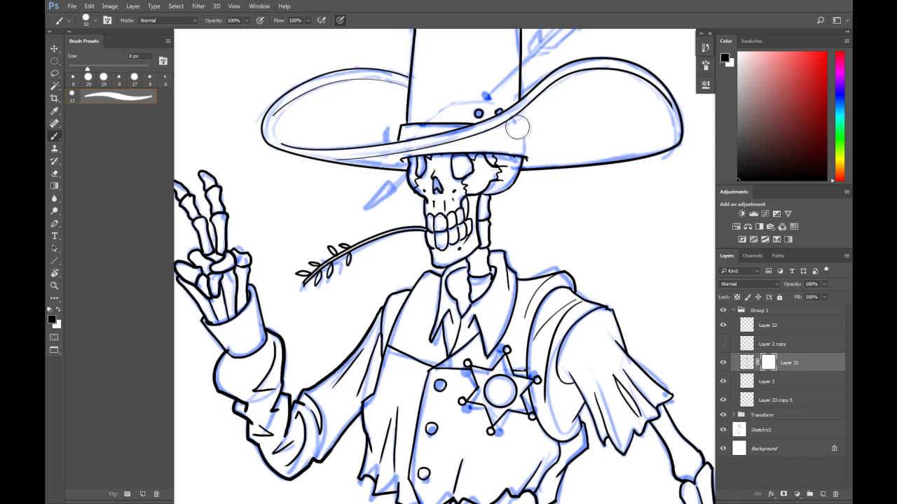
{"action": "left_click_drag", "start_coordinate": [521, 130], "coordinate": [546, 140]}
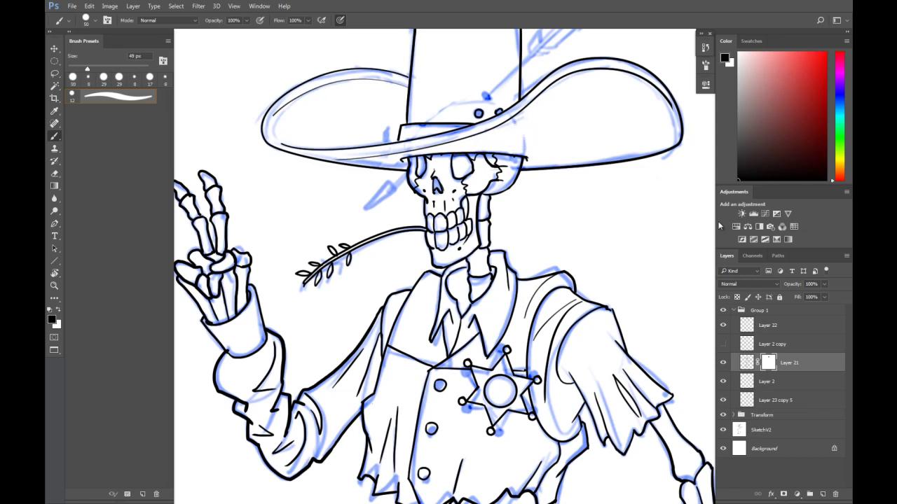
Show Layer 2 copy's inked arrow again and give it a blank layer mask
{"action": "left_click", "coordinate": [723, 344]}
{"action": "left_click", "coordinate": [750, 345]}
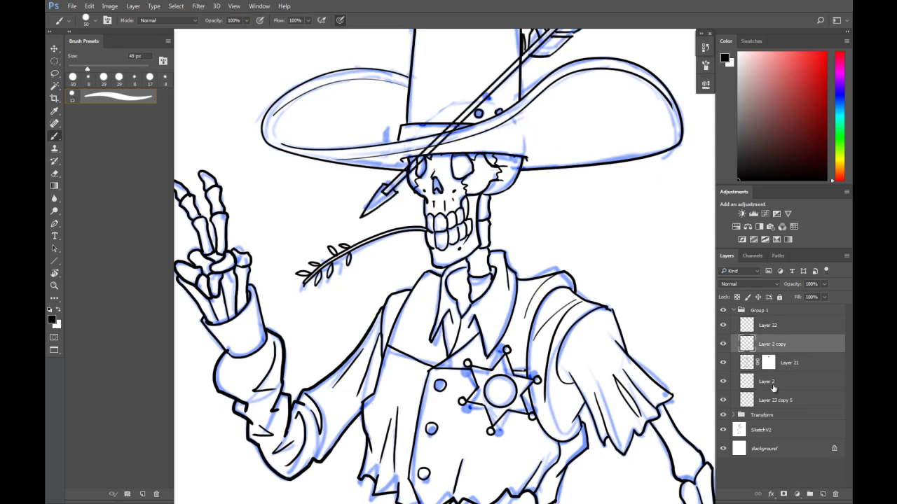
{"action": "left_click", "coordinate": [784, 494]}
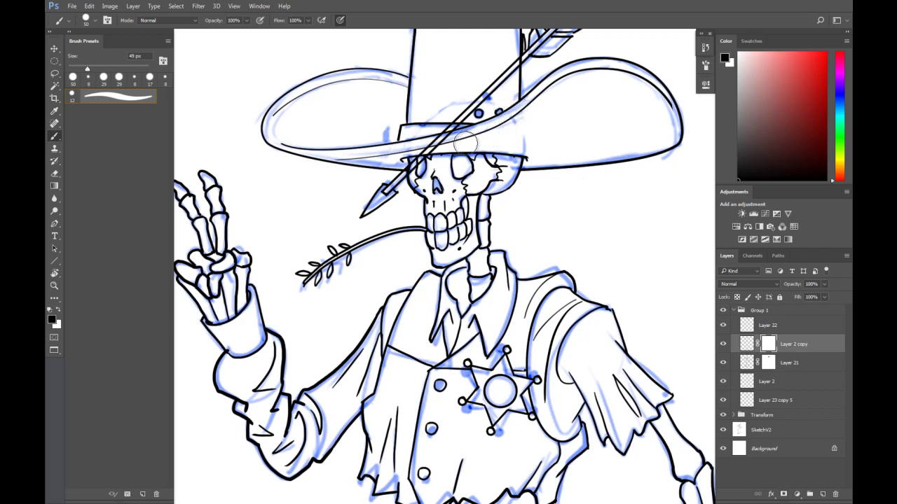
{"action": "left_click_drag", "start_coordinate": [458, 113], "coordinate": [453, 131]}
{"action": "left_click_drag", "start_coordinate": [428, 183], "coordinate": [412, 185]}
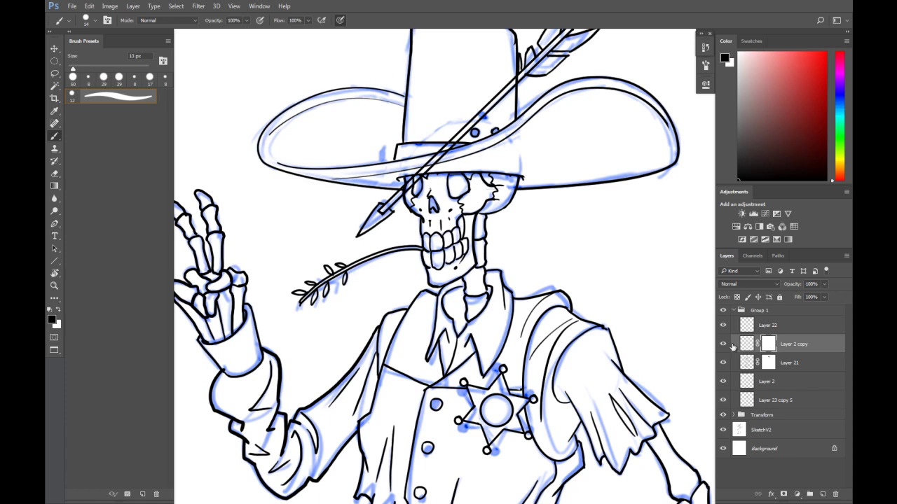
{"action": "left_click", "coordinate": [723, 344]}
{"action": "left_click", "coordinate": [723, 325]}
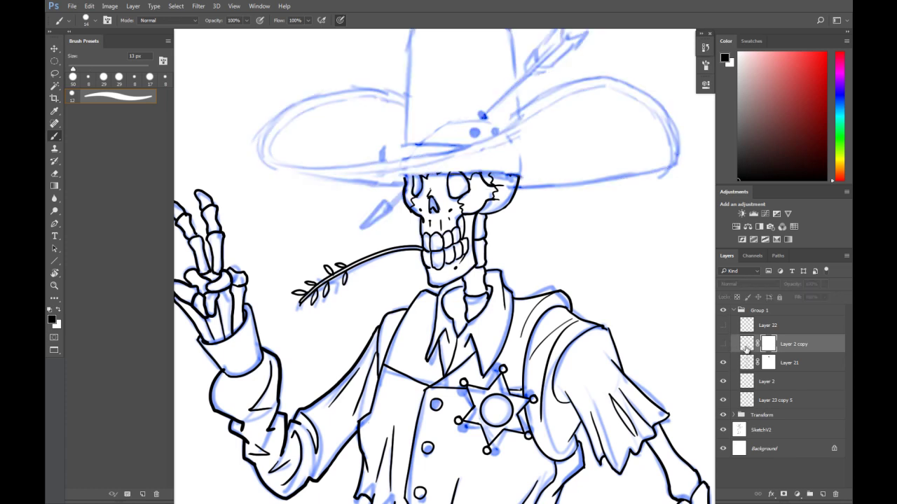
{"action": "left_click", "coordinate": [769, 363], "text": "shift"}
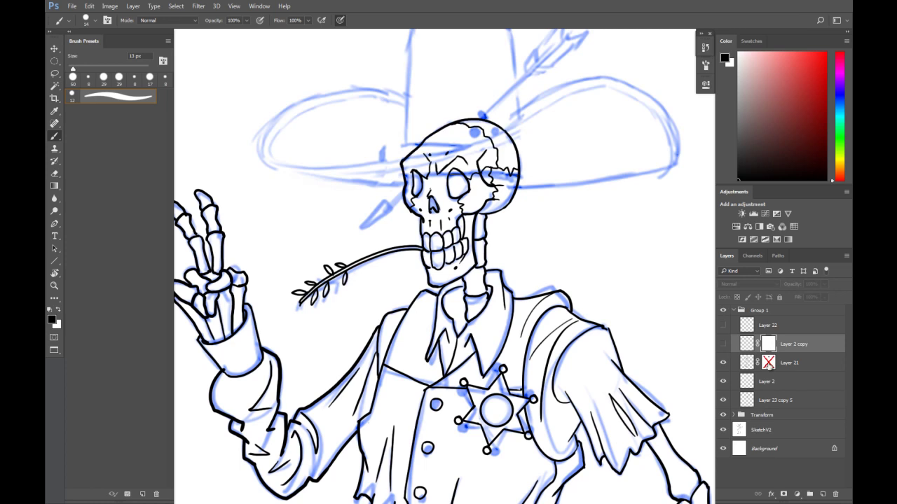
{"action": "left_click", "coordinate": [768, 363], "text": "shift"}
{"action": "left_click", "coordinate": [769, 363], "text": "shift"}
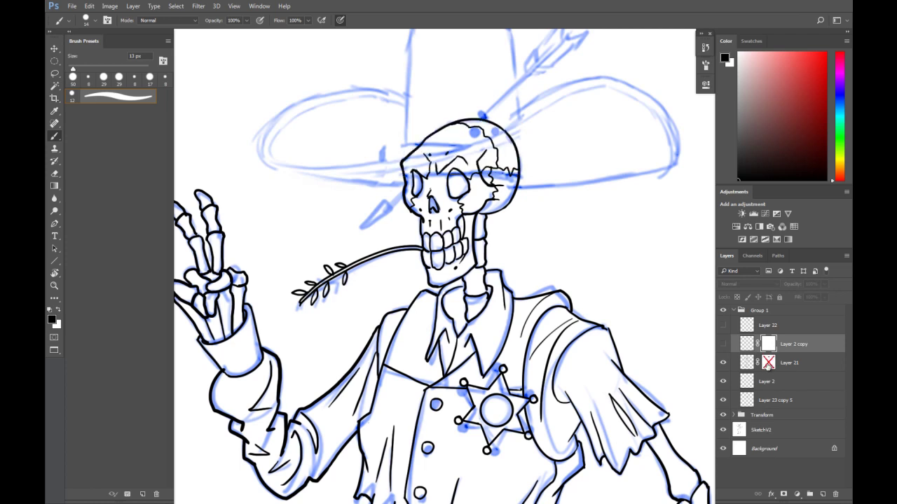
{"action": "left_click", "coordinate": [766, 365], "text": "shift"}
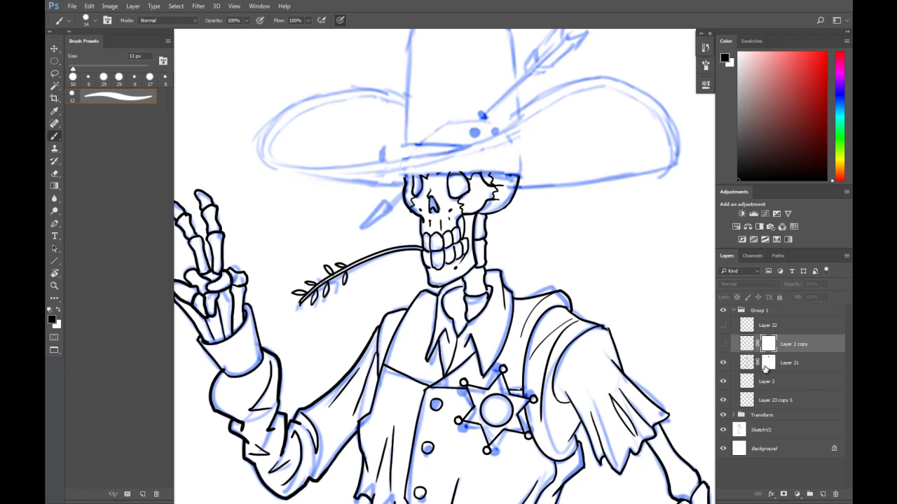
{"action": "left_click", "coordinate": [767, 364]}
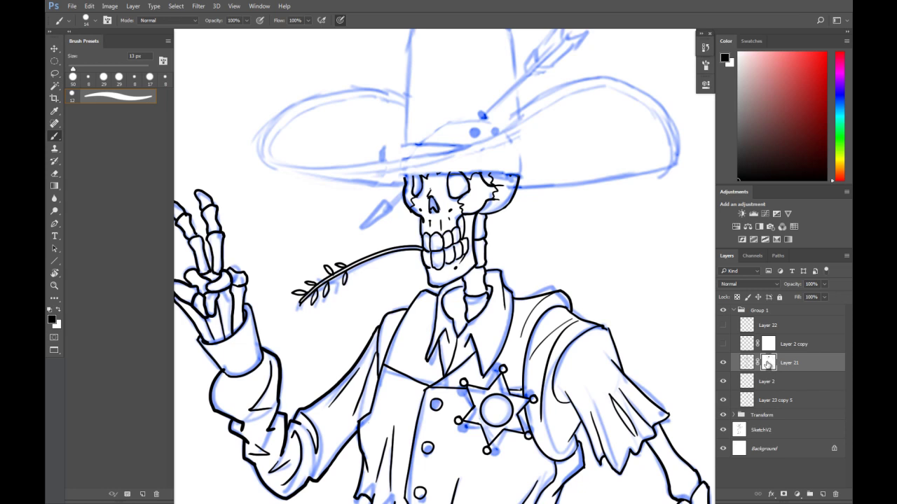
{"action": "left_click", "coordinate": [768, 363], "text": "shift"}
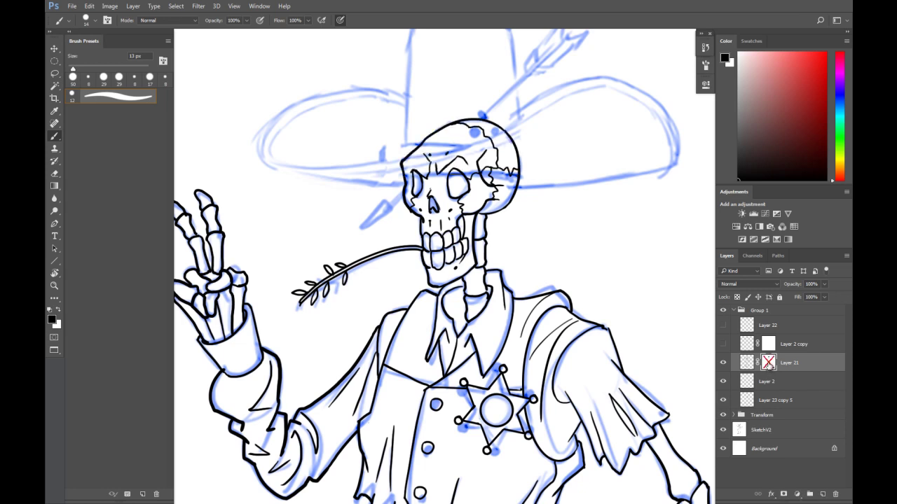
{"action": "left_click", "coordinate": [769, 363], "text": "shift"}
{"action": "left_click", "coordinate": [769, 363], "text": "shift"}
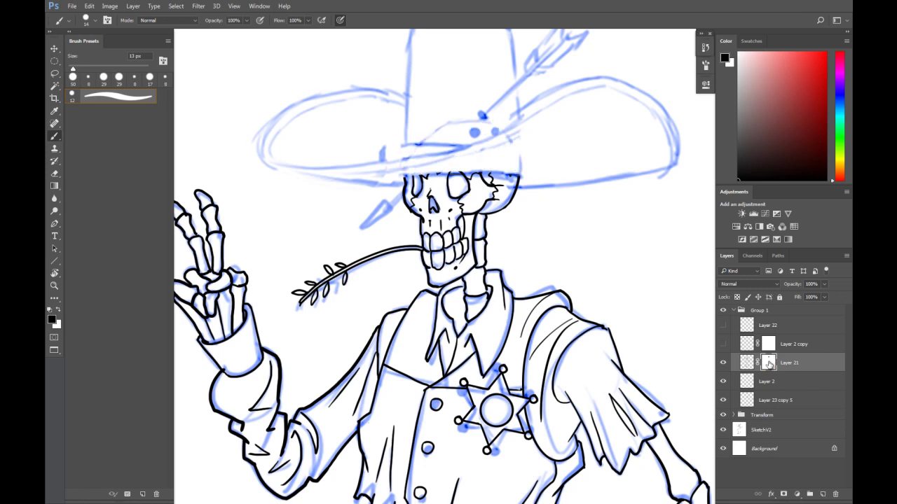
{"action": "left_click", "coordinate": [769, 364], "text": "shift"}
{"action": "left_click", "coordinate": [723, 344]}
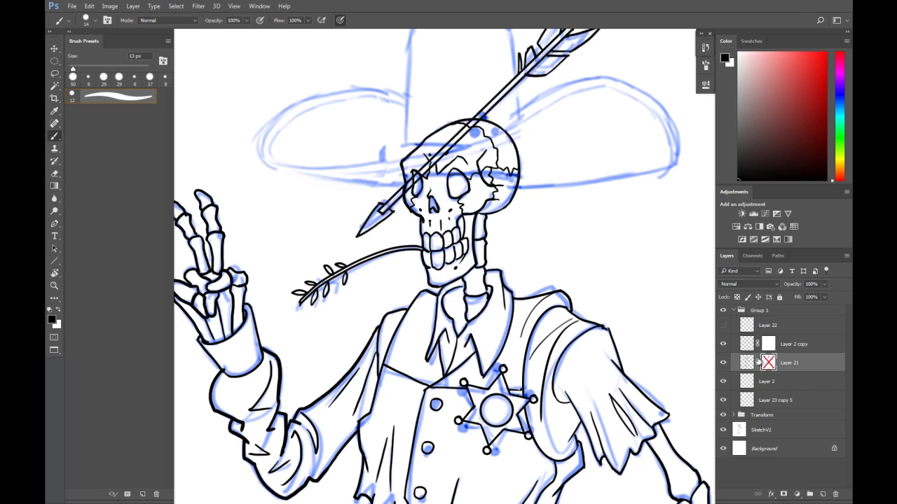
{"action": "left_click", "coordinate": [723, 326]}
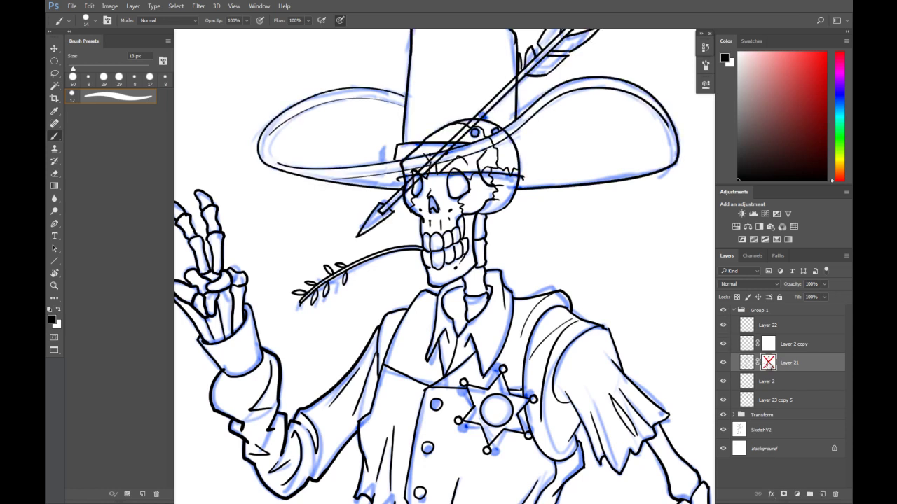
{"action": "left_click", "coordinate": [768, 363], "text": "shift"}
{"action": "left_click", "coordinate": [770, 347]}
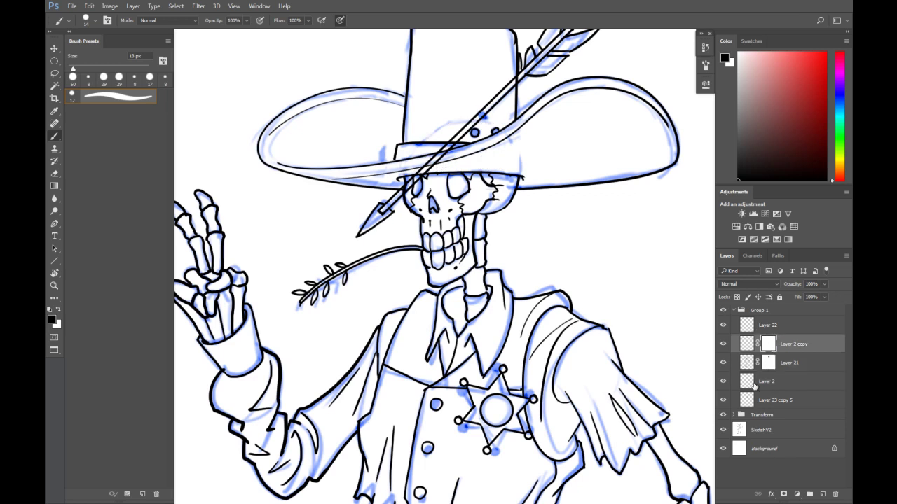
Mask out the arrow shaft where it crosses the hat band, then hide the blue sketch
{"action": "left_click", "coordinate": [409, 179]}
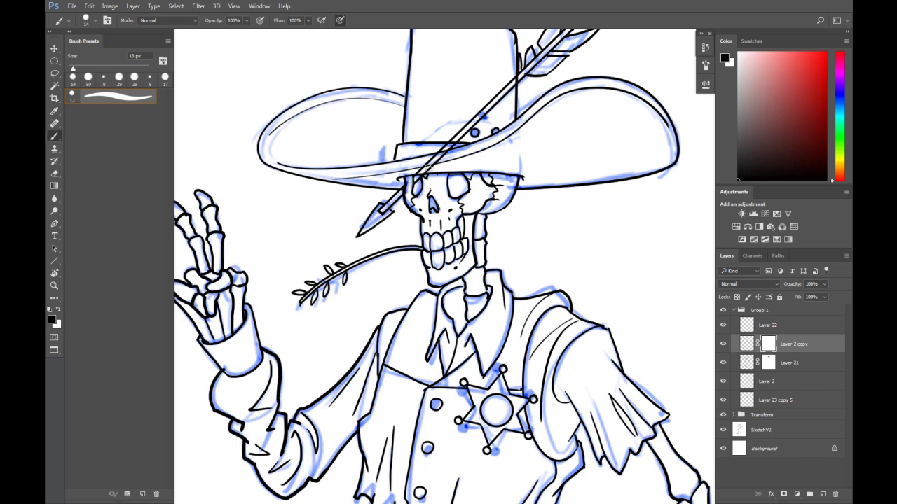
{"action": "left_click_drag", "start_coordinate": [431, 164], "coordinate": [470, 117]}
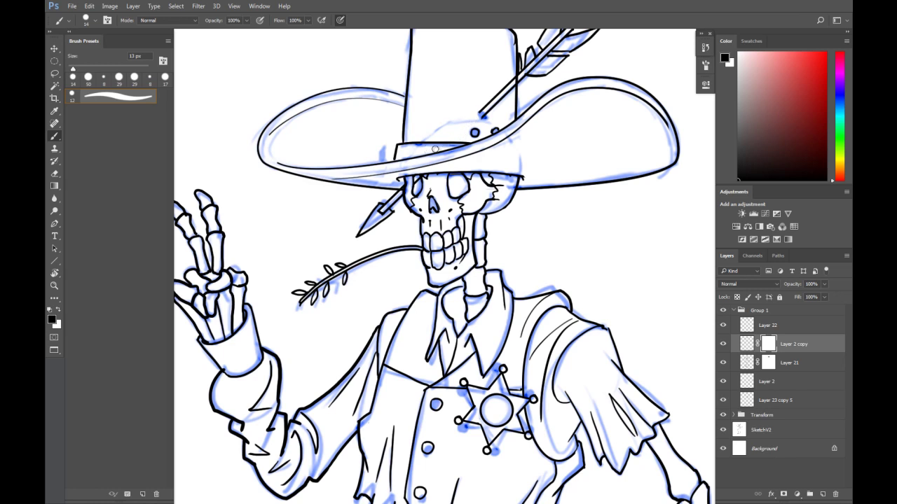
{"action": "left_click", "coordinate": [722, 430]}
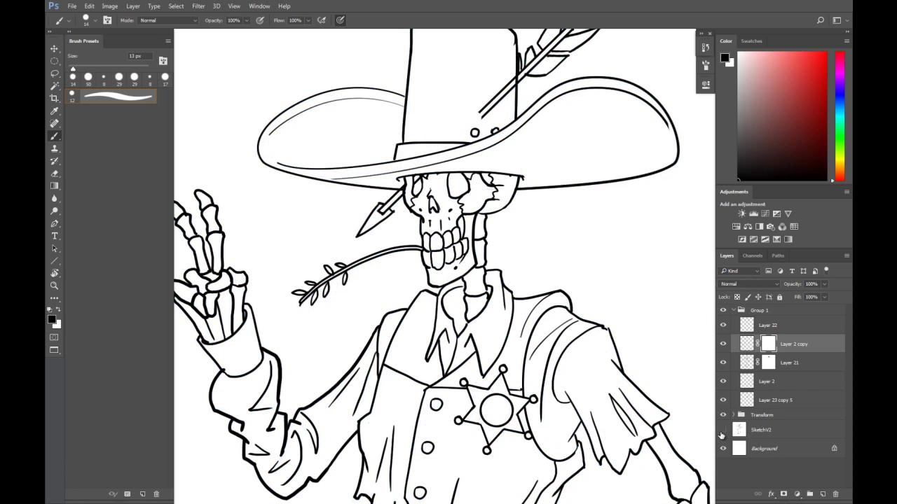
Give Layer 22, holding the hat ink, its own white layer mask
{"action": "left_click", "coordinate": [748, 327]}
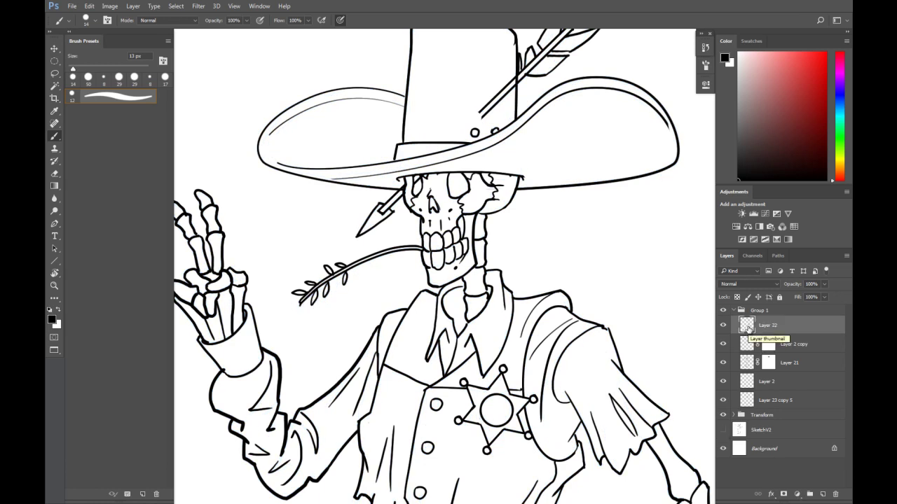
{"action": "left_click", "coordinate": [767, 345]}
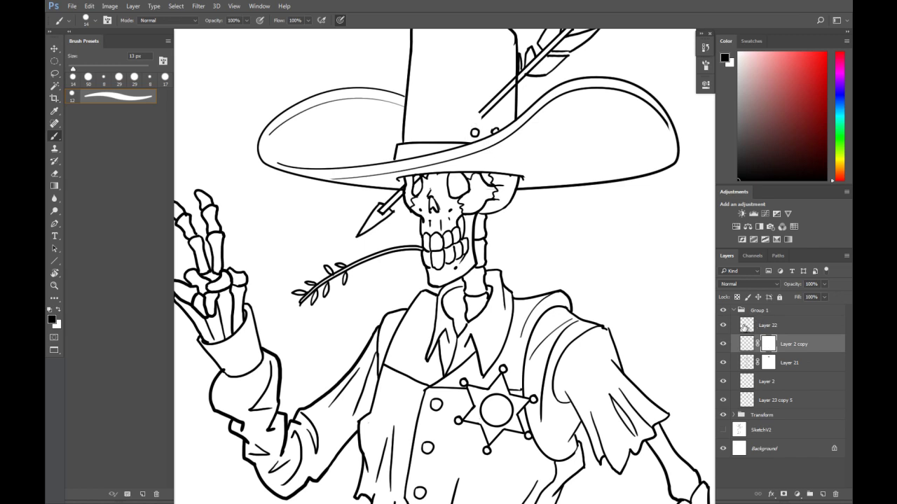
{"action": "left_click", "coordinate": [745, 327]}
{"action": "left_click", "coordinate": [783, 494]}
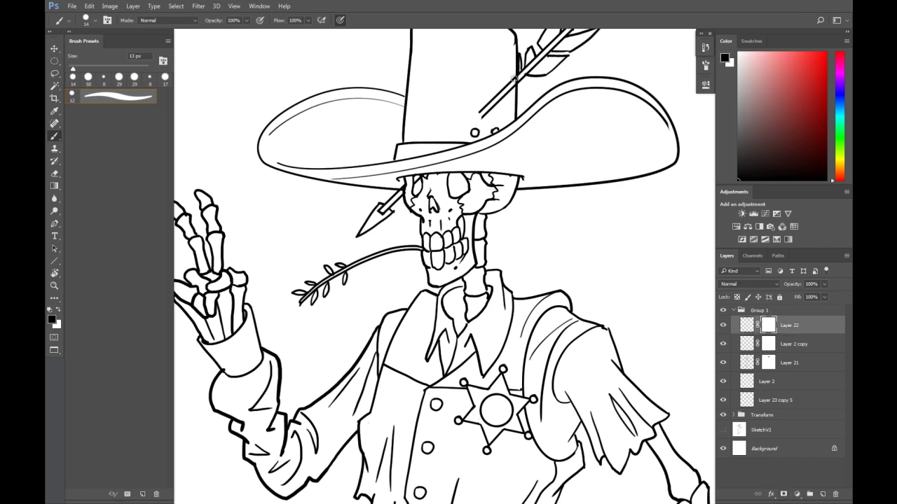
{"action": "scroll", "coordinate": [517, 81], "scroll_direction": "up", "scroll_amount": 3}
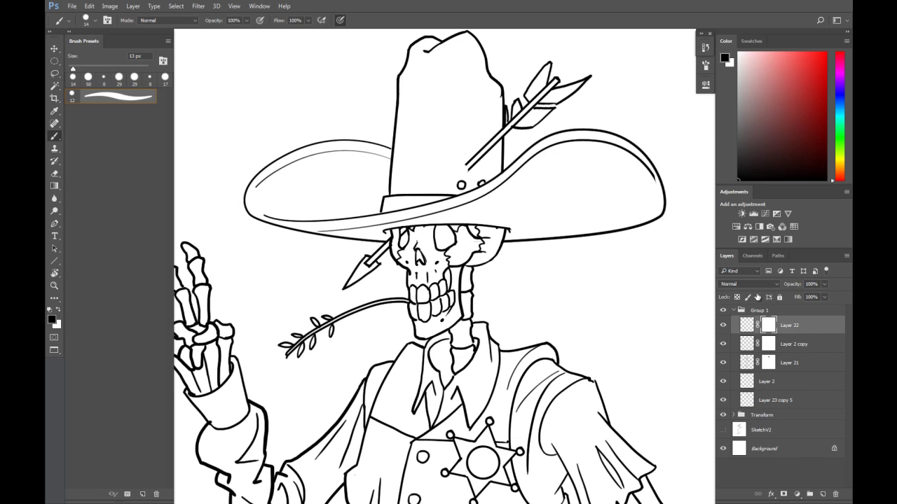
Create a new empty layer atop Group 1 and set the brush to 8 px
{"action": "left_click", "coordinate": [823, 494]}
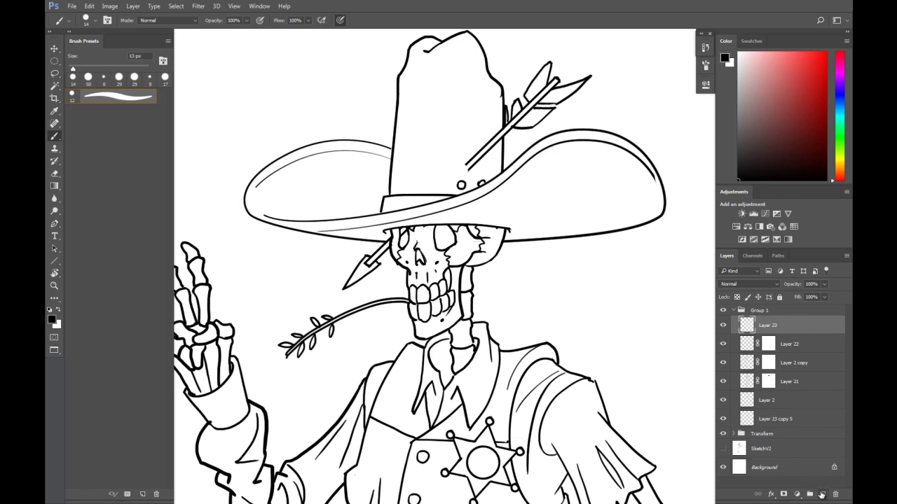
{"action": "right_click", "coordinate": [466, 163], "text": "alt"}
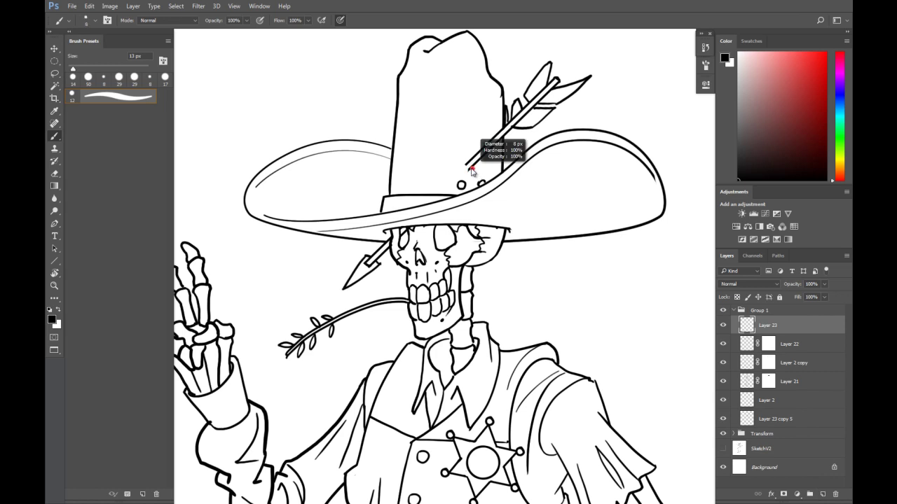
{"action": "left_click", "coordinate": [466, 166]}
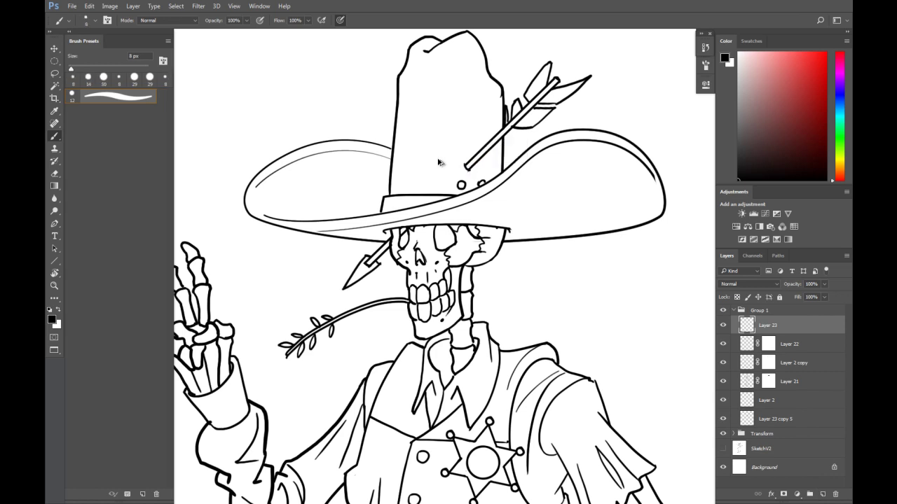
Briefly show the SketchV2 sketch under the ink, then zoom out to the whole skeleton
{"action": "scroll", "coordinate": [438, 163], "scroll_direction": "down", "scroll_amount": 2}
{"action": "scroll", "coordinate": [438, 162], "scroll_direction": "down", "scroll_amount": 2}
{"action": "scroll", "coordinate": [438, 162], "scroll_direction": "down", "scroll_amount": 2}
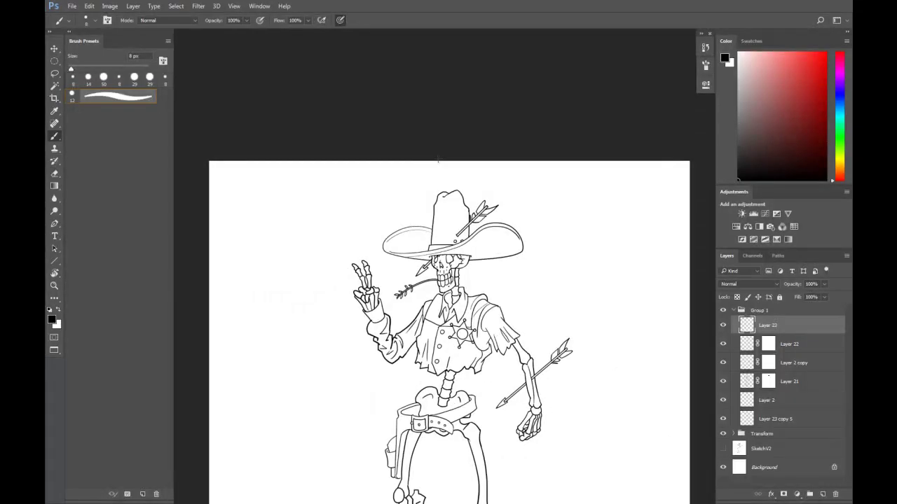
{"action": "scroll", "coordinate": [561, 206], "scroll_direction": "down", "scroll_amount": 3}
{"action": "scroll", "coordinate": [562, 202], "scroll_direction": "down", "scroll_amount": 2}
{"action": "scroll", "coordinate": [571, 204], "scroll_direction": "down", "scroll_amount": 2}
{"action": "scroll", "coordinate": [572, 203], "scroll_direction": "down", "scroll_amount": 1}
{"action": "scroll", "coordinate": [592, 204], "scroll_direction": "down", "scroll_amount": 1}
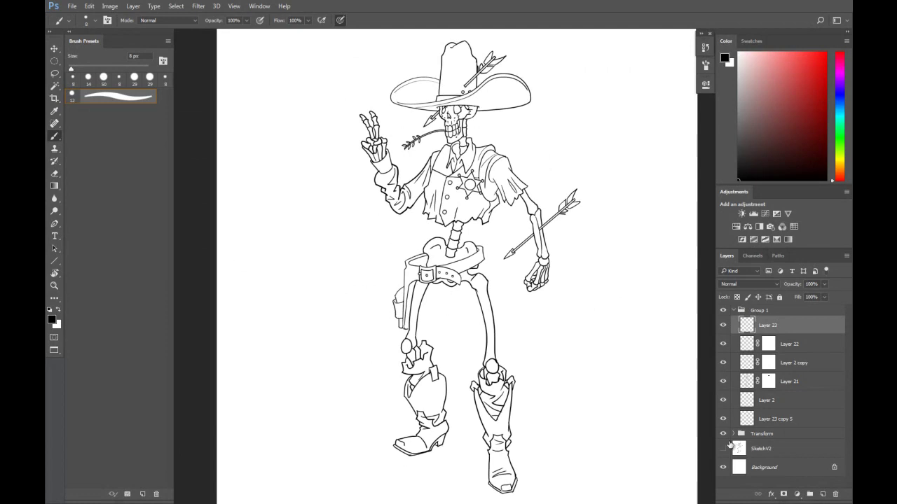
{"action": "left_click", "coordinate": [724, 449]}
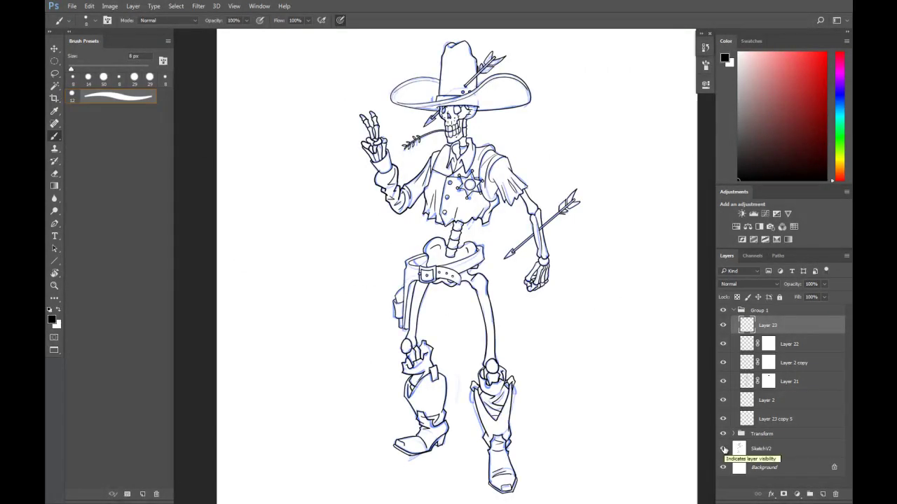
{"action": "left_click", "coordinate": [723, 449]}
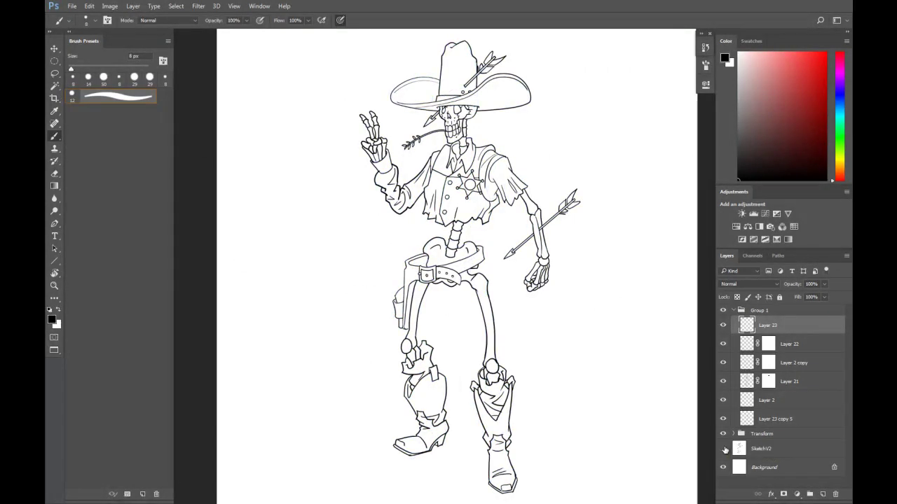
{"action": "scroll", "coordinate": [483, 138], "scroll_direction": "up", "scroll_amount": 2}
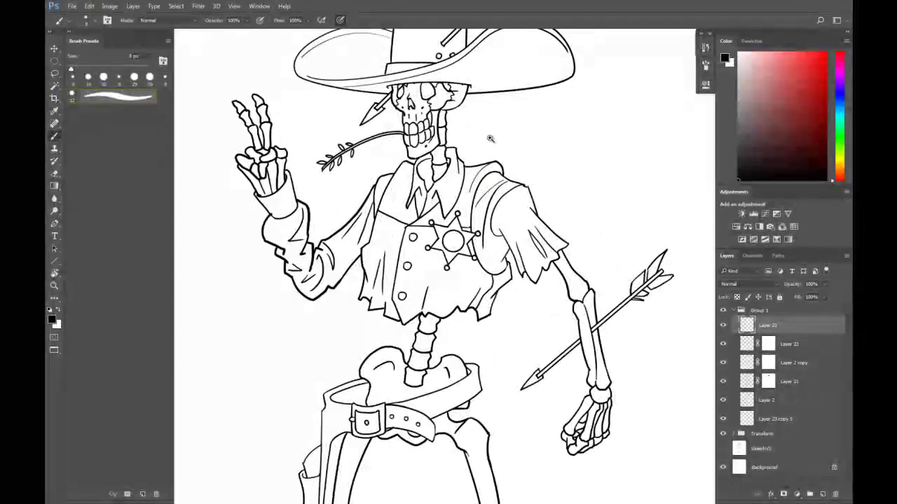
{"action": "key", "text": "ctrl+minus"}
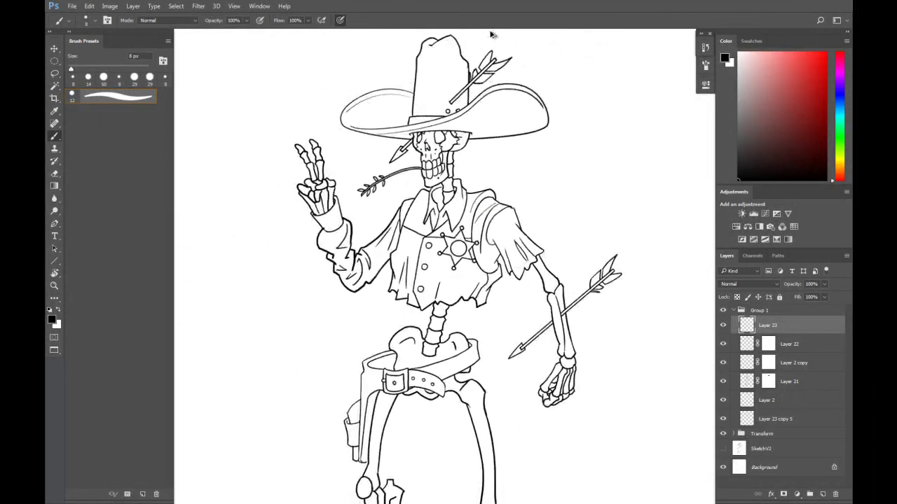
{"action": "left_click_drag", "start_coordinate": [682, 315], "coordinate": [659, 243]}
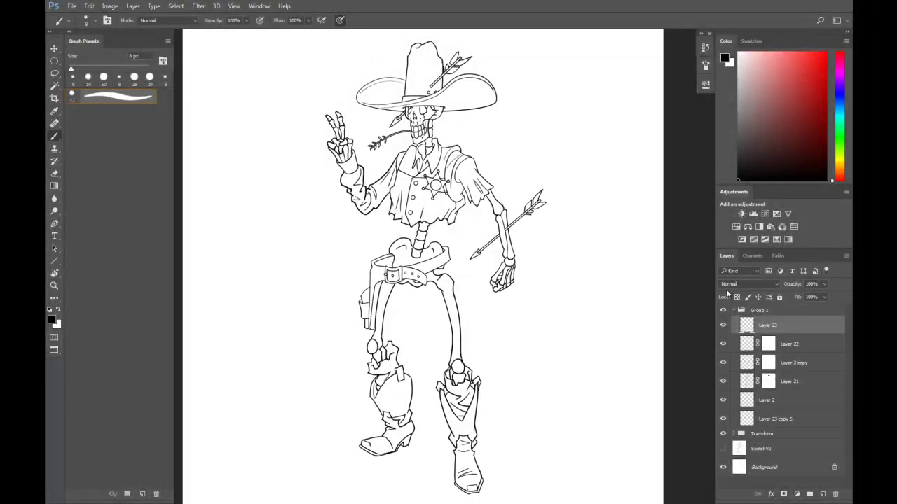
Select the empty area around the figure with the Magic Wand sampling all layers
{"action": "left_click", "coordinate": [54, 86]}
{"action": "left_click", "coordinate": [354, 21]}
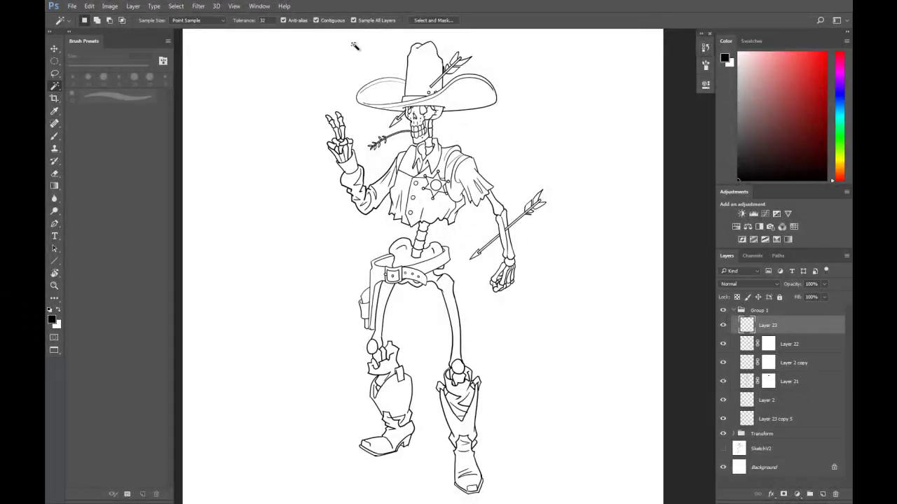
{"action": "left_click", "coordinate": [326, 91]}
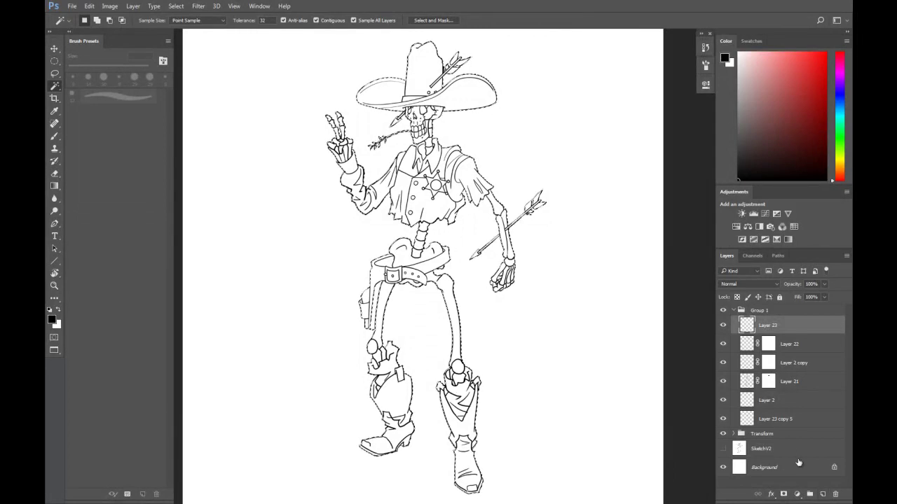
Collapse Group 1 and rename it to Line
{"action": "left_click", "coordinate": [787, 435]}
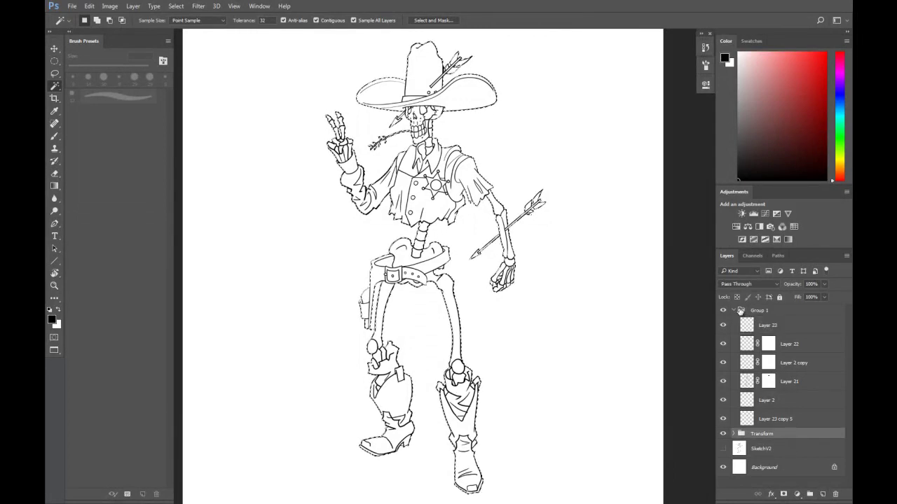
{"action": "left_click", "coordinate": [733, 310]}
{"action": "double_click", "coordinate": [756, 311]}
{"action": "type", "text": "Line"}
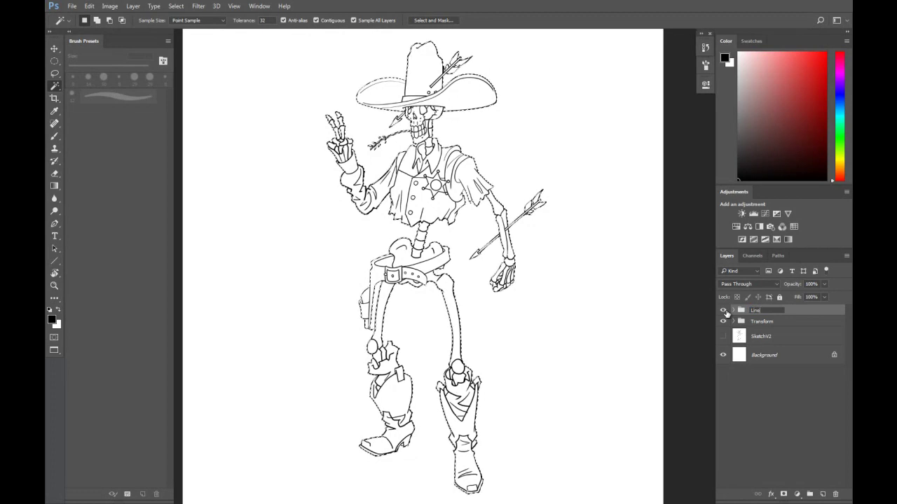
{"action": "key", "text": "Return"}
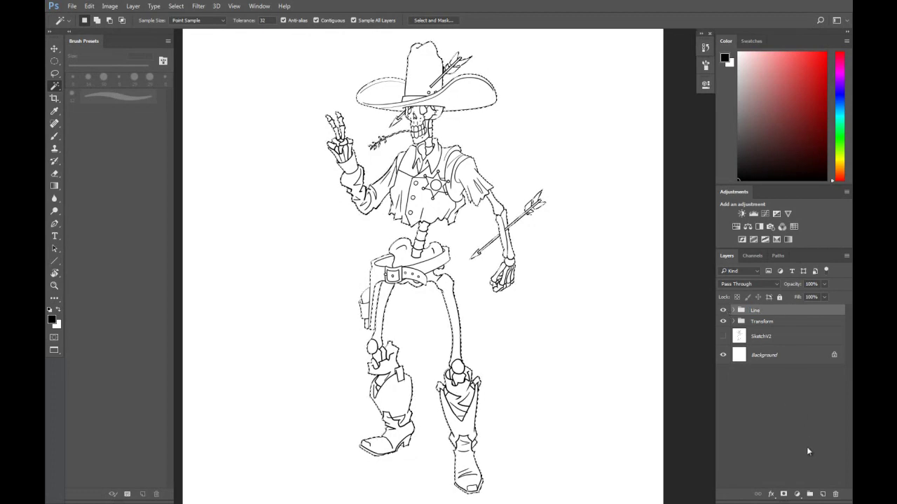
Add Layer 24 below Line and fill the skeleton silhouette with light grey
{"action": "left_click", "coordinate": [823, 495]}
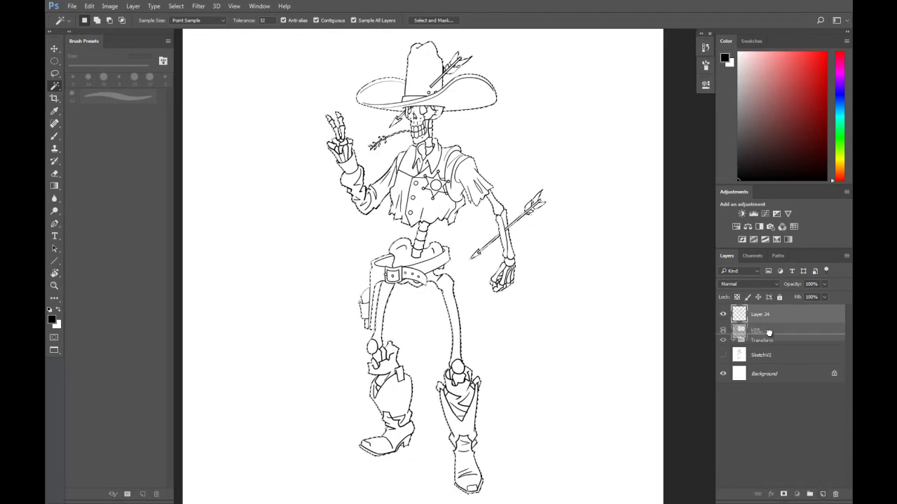
{"action": "left_click_drag", "start_coordinate": [768, 317], "coordinate": [769, 335]}
{"action": "left_click", "coordinate": [737, 93]}
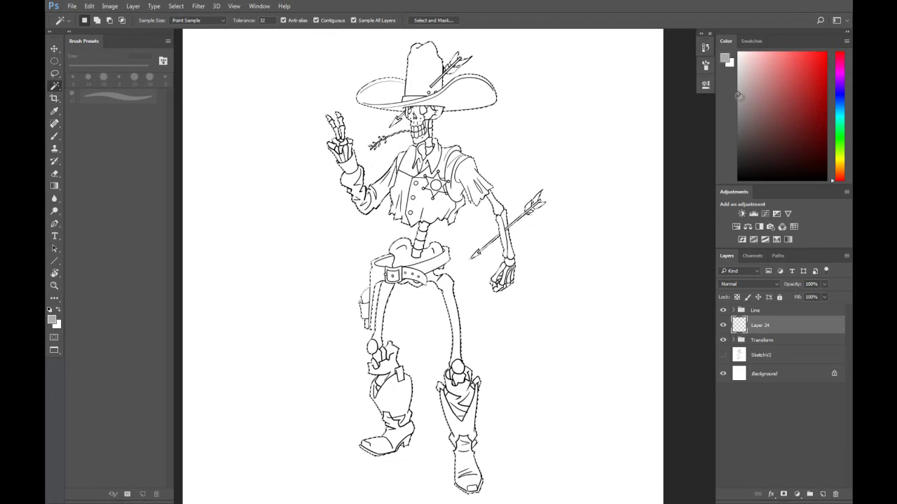
{"action": "key", "text": "alt+BackSpace"}
{"action": "key", "text": "ctrl+d"}
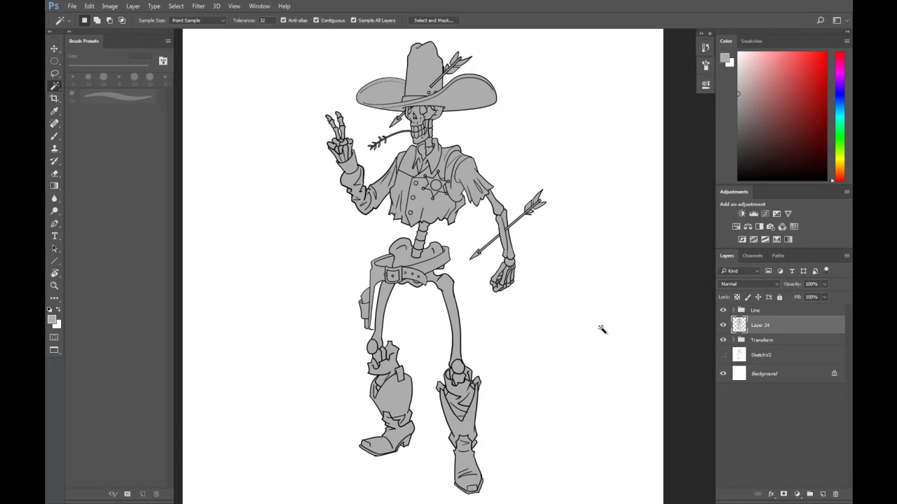
Compare with the grey fill, leave Layer 24 hidden, and start Save As
{"action": "left_click", "coordinate": [723, 325]}
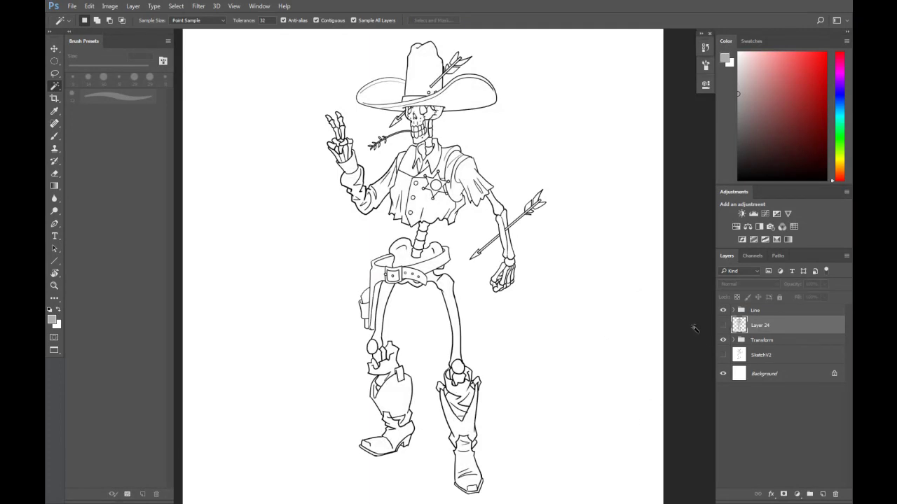
{"action": "left_click", "coordinate": [723, 326]}
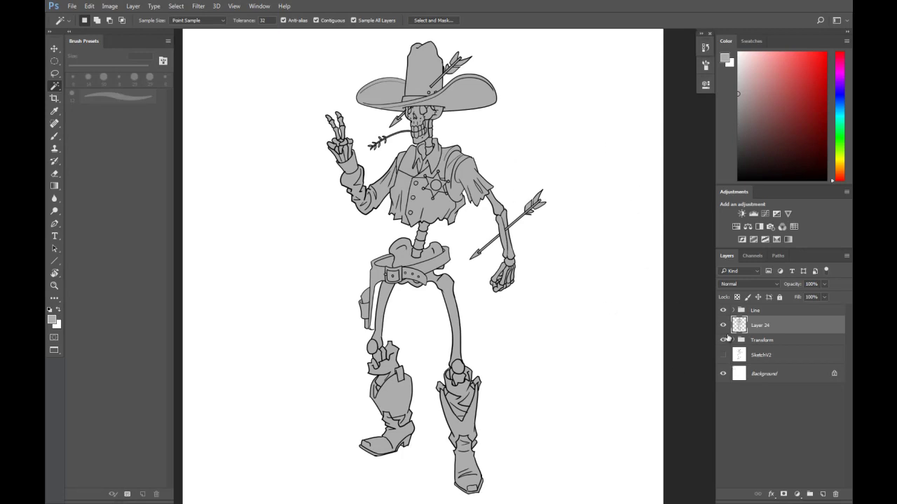
{"action": "left_click", "coordinate": [724, 327]}
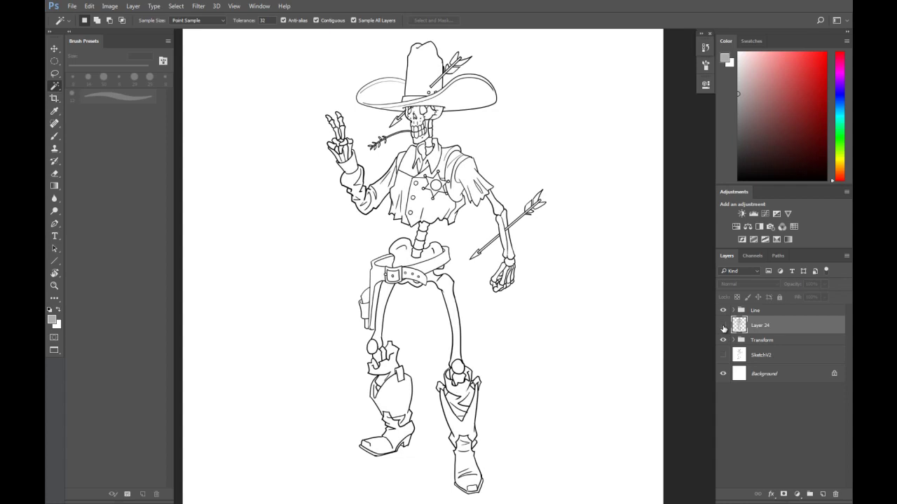
{"action": "key", "text": "ctrl+shift+s"}
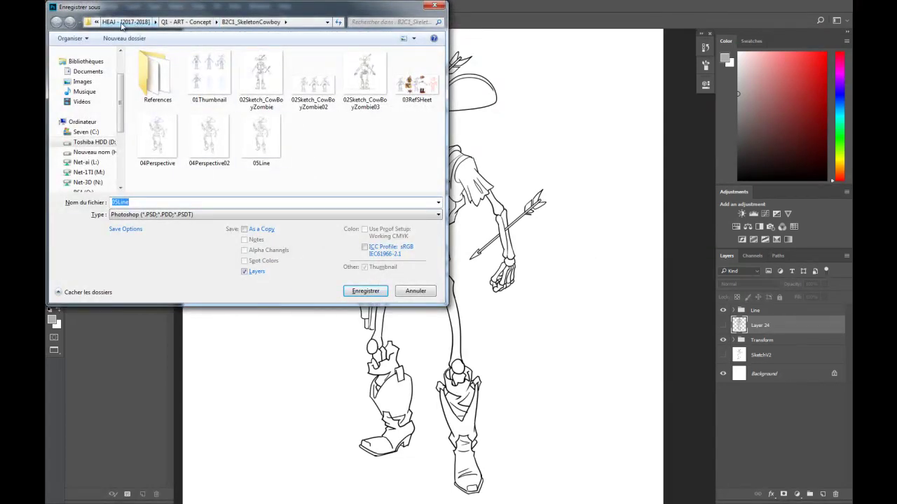
Reopen Save As and browse to the Remises hand-in area on the Net-JV (Q:) drive
{"action": "left_click", "coordinate": [429, 291]}
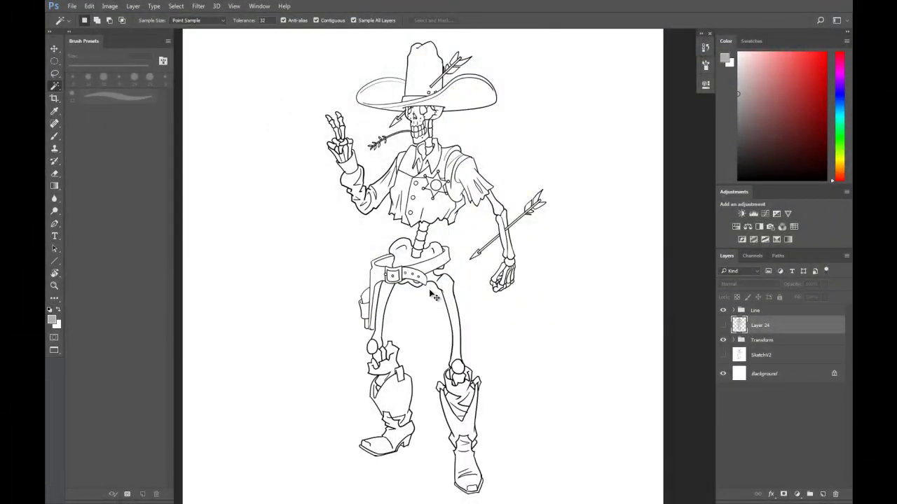
{"action": "key", "text": "ctrl+shift+s"}
{"action": "scroll", "coordinate": [102, 163], "scroll_direction": "down", "scroll_amount": 1}
{"action": "scroll", "coordinate": [98, 160], "scroll_direction": "down", "scroll_amount": 1}
{"action": "left_click", "coordinate": [89, 154]}
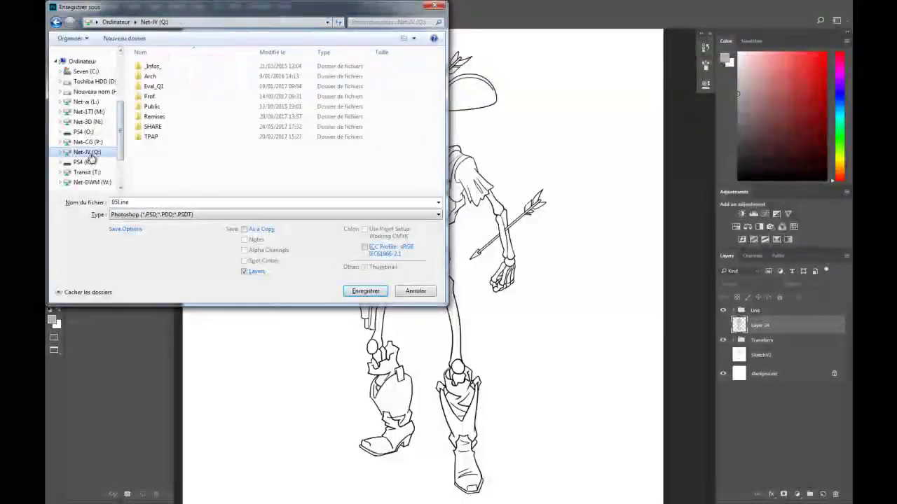
{"action": "double_click", "coordinate": [156, 117]}
{"action": "left_click", "coordinate": [160, 159]}
Navigate into the student's Q1, then B2C1 class and personal B2C1 subfolders
{"action": "scroll", "coordinate": [161, 166], "scroll_direction": "down", "scroll_amount": 2}
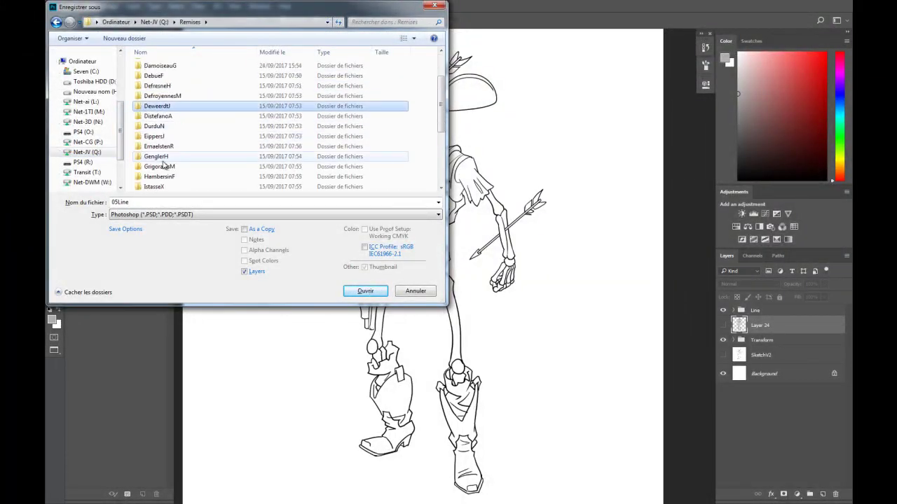
{"action": "scroll", "coordinate": [176, 170], "scroll_direction": "down", "scroll_amount": 1}
{"action": "scroll", "coordinate": [178, 170], "scroll_direction": "down", "scroll_amount": 1}
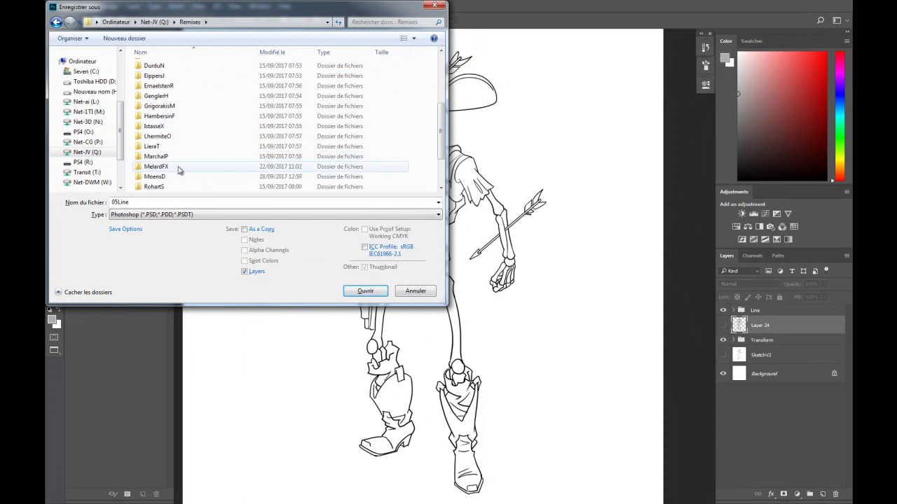
{"action": "double_click", "coordinate": [176, 166]}
{"action": "double_click", "coordinate": [172, 66]}
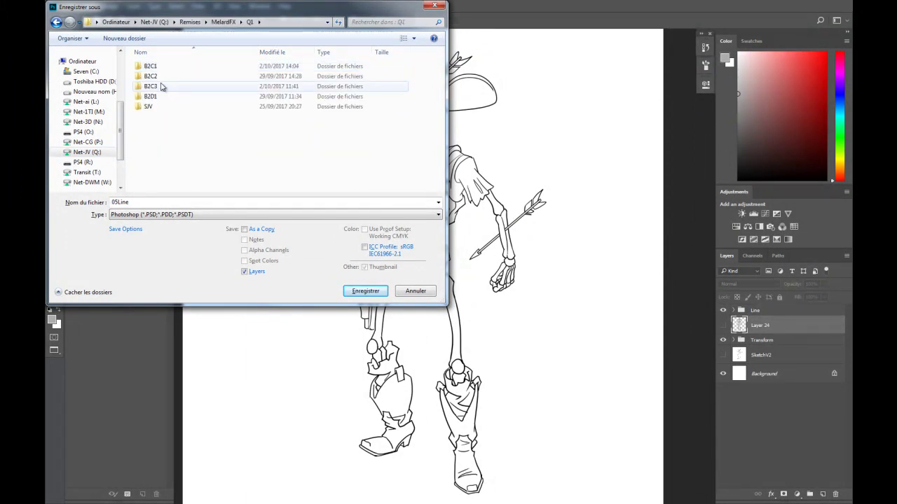
{"action": "mouse_move", "coordinate": [150, 76]}
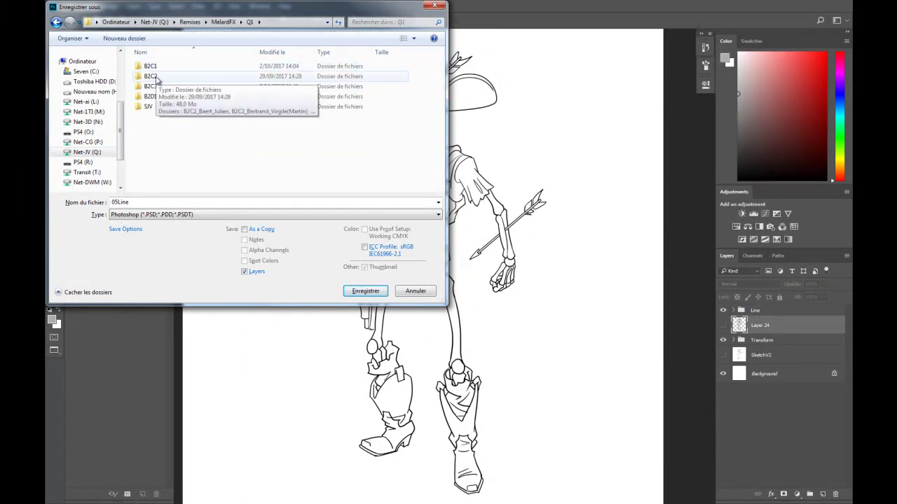
{"action": "double_click", "coordinate": [150, 66]}
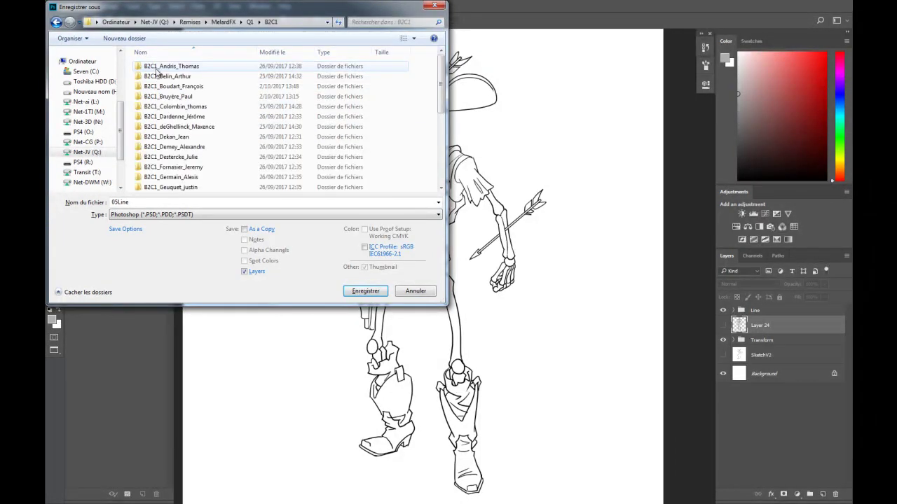
{"action": "scroll", "coordinate": [199, 164], "scroll_direction": "down", "scroll_amount": 3}
{"action": "scroll", "coordinate": [200, 164], "scroll_direction": "down", "scroll_amount": 2}
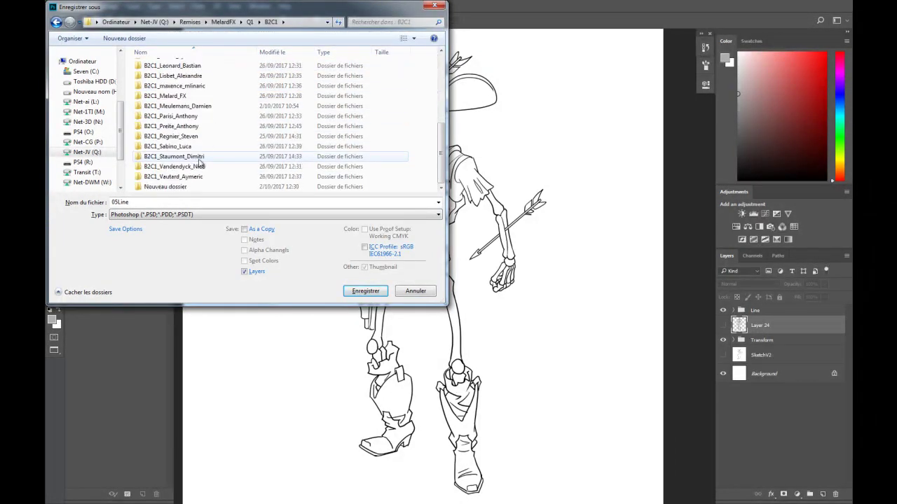
{"action": "double_click", "coordinate": [176, 97]}
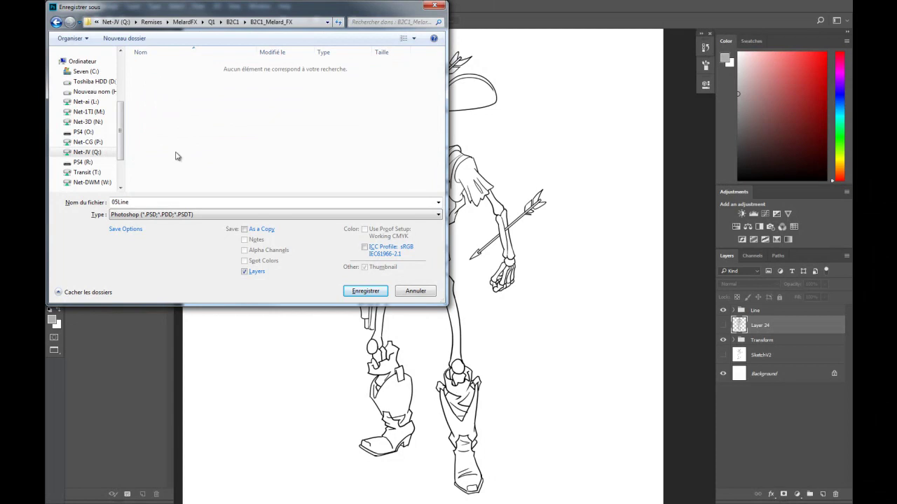
Save as a Maximum-quality JPEG, renaming the Concept_TJ2 file name to Concept_TJ3
{"action": "left_click", "coordinate": [155, 215]}
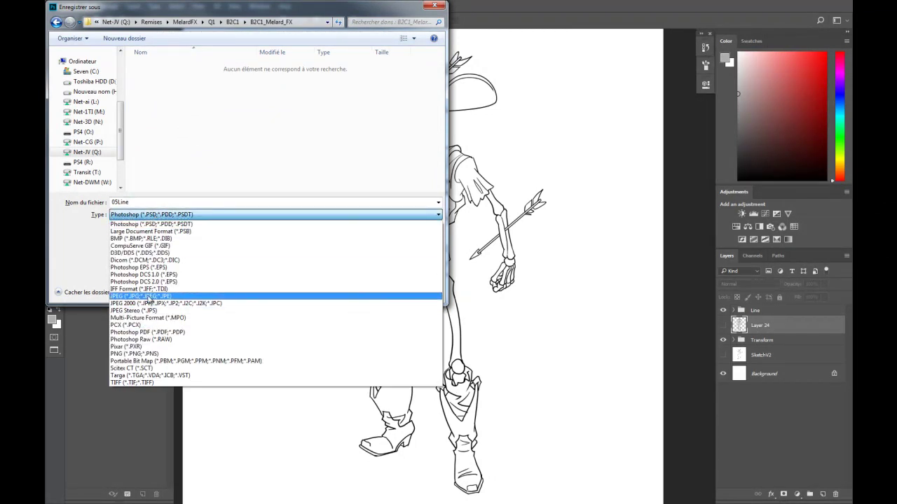
{"action": "left_click", "coordinate": [148, 298]}
{"action": "left_click", "coordinate": [204, 117]}
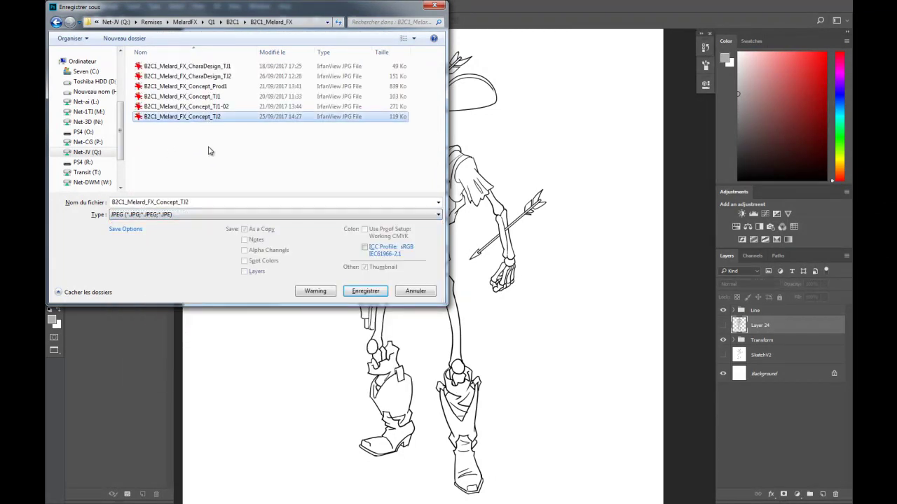
{"action": "left_click", "coordinate": [201, 202]}
{"action": "key", "text": "shift+Left"}
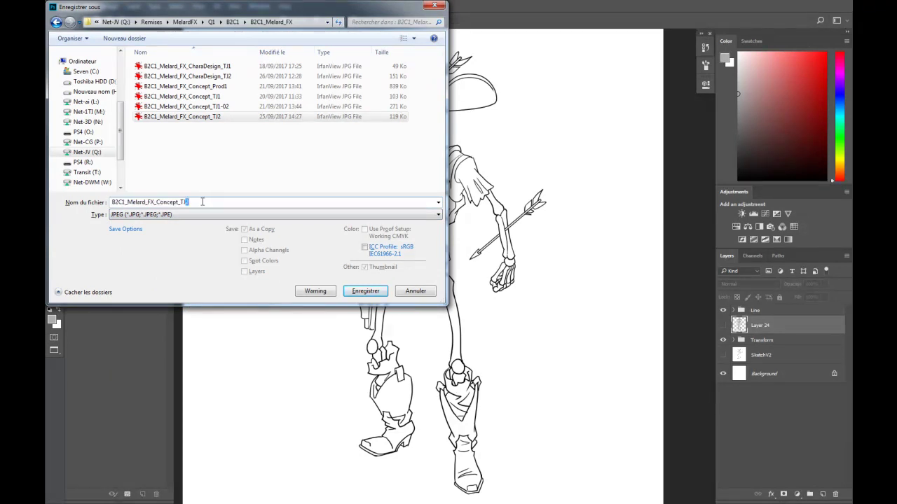
{"action": "type", "text": "3"}
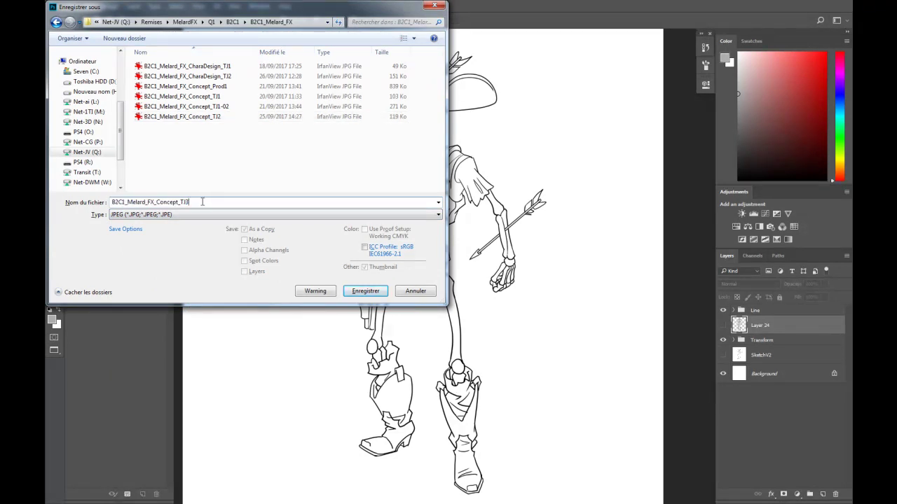
{"action": "key", "text": "Return"}
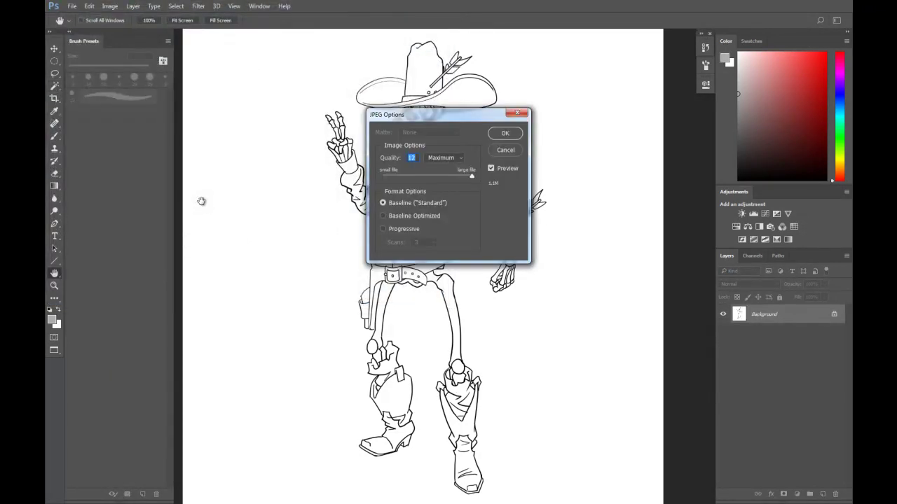
{"action": "left_click", "coordinate": [505, 134]}
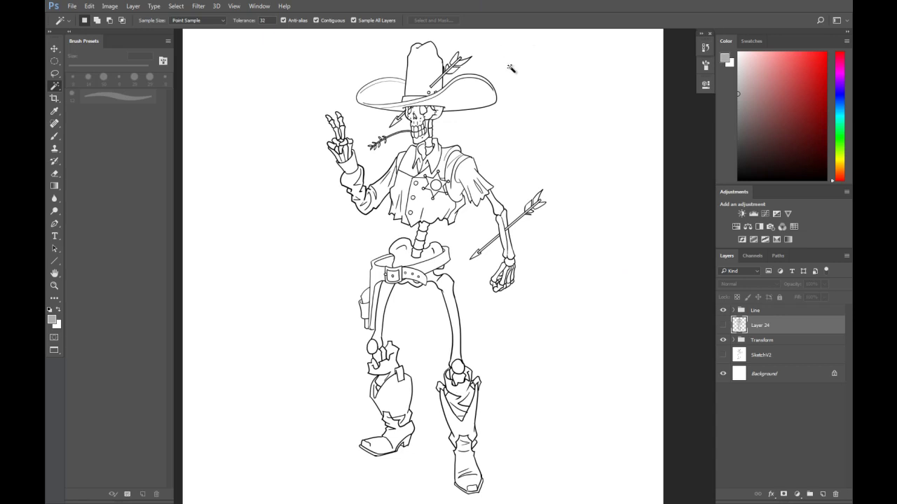
Zoom out one step and show the Open dialog listing the new Concept_TJ3 JPEG
{"action": "key", "text": "ctrl+minus"}
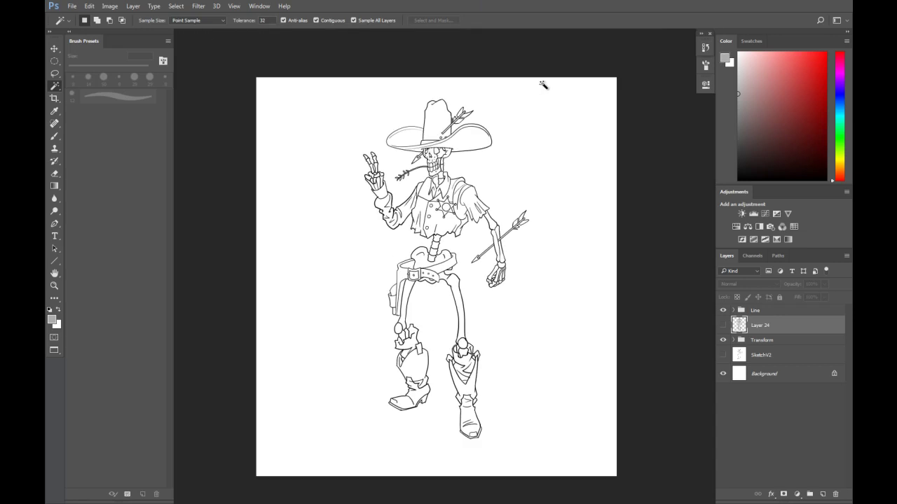
{"action": "key", "text": "ctrl+o"}
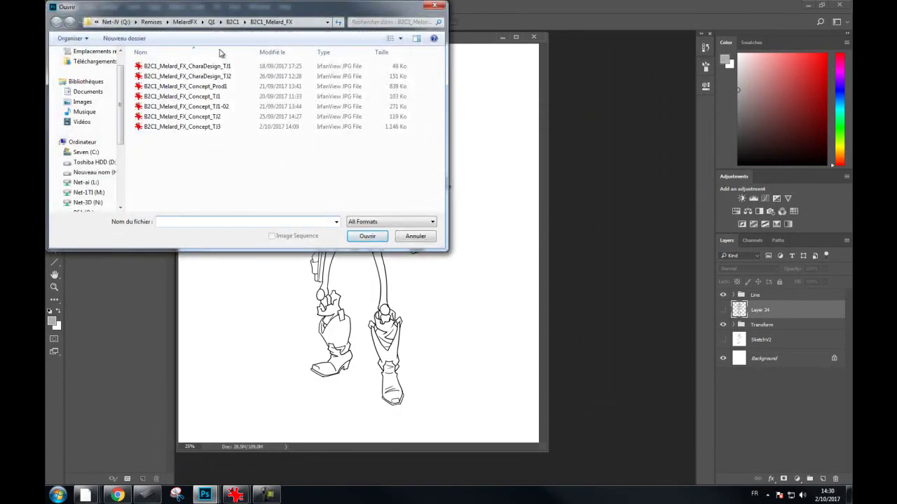
Open the santiags-bottes-cowboy-san-diego-0 boots photo from the References folder in Photoshop
{"action": "left_click", "coordinate": [435, 6]}
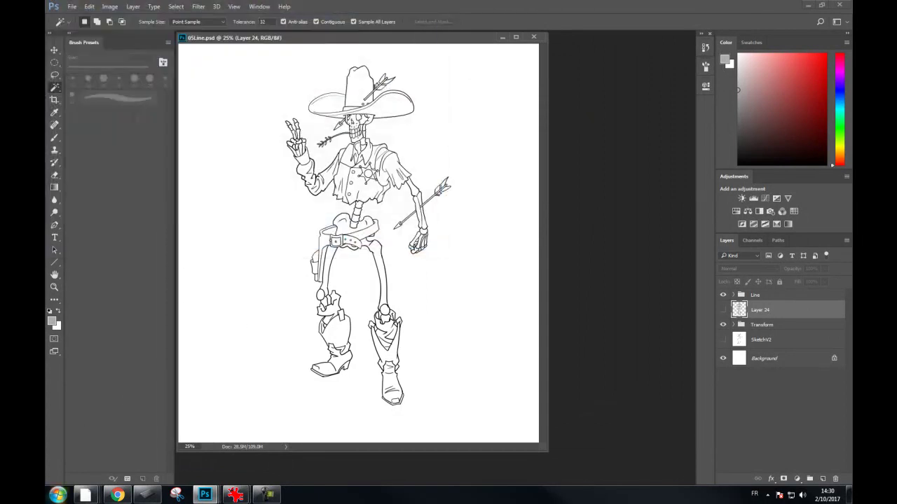
{"action": "mouse_move", "coordinate": [85, 495]}
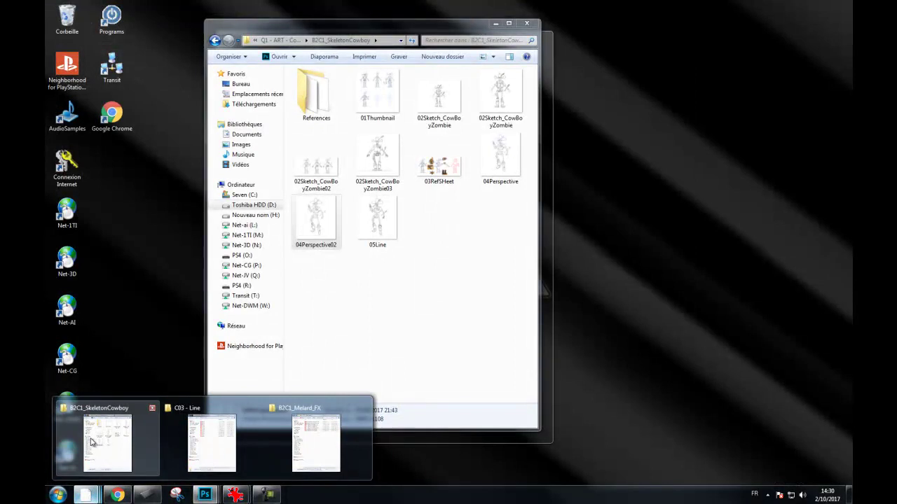
{"action": "left_click", "coordinate": [91, 442]}
{"action": "double_click", "coordinate": [316, 95]}
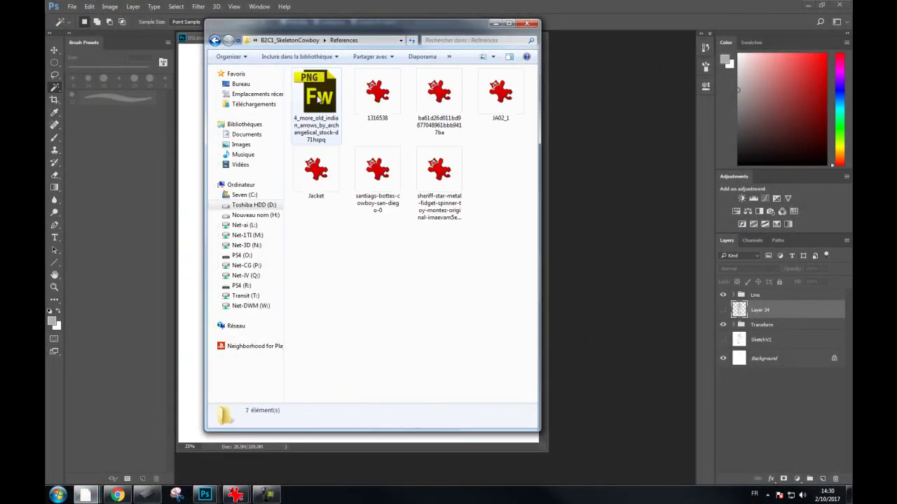
{"action": "left_click_drag", "start_coordinate": [371, 40], "coordinate": [701, 59]}
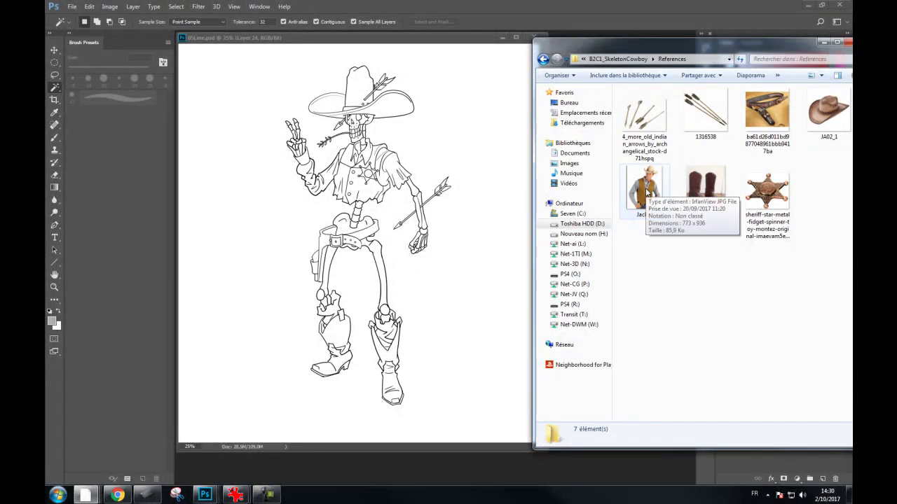
{"action": "left_click", "coordinate": [704, 188]}
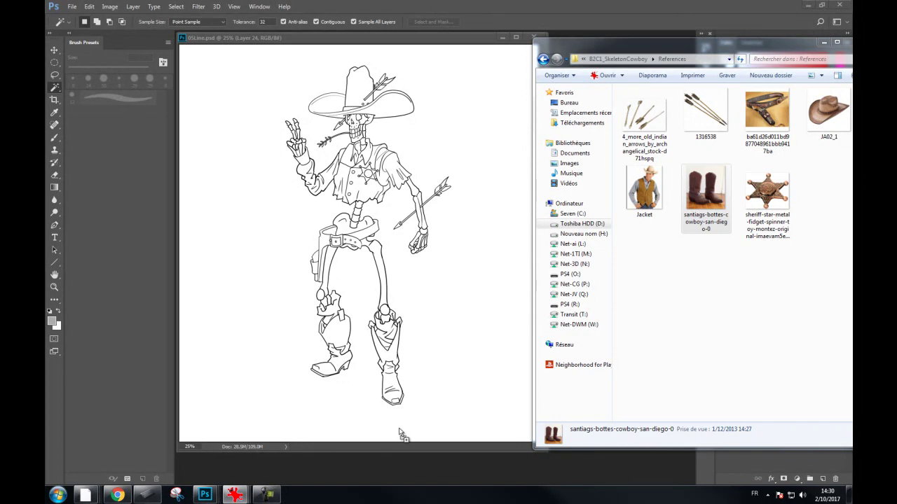
{"action": "left_click_drag", "start_coordinate": [598, 227], "coordinate": [598, 226]}
{"action": "left_click", "coordinate": [531, 287]}
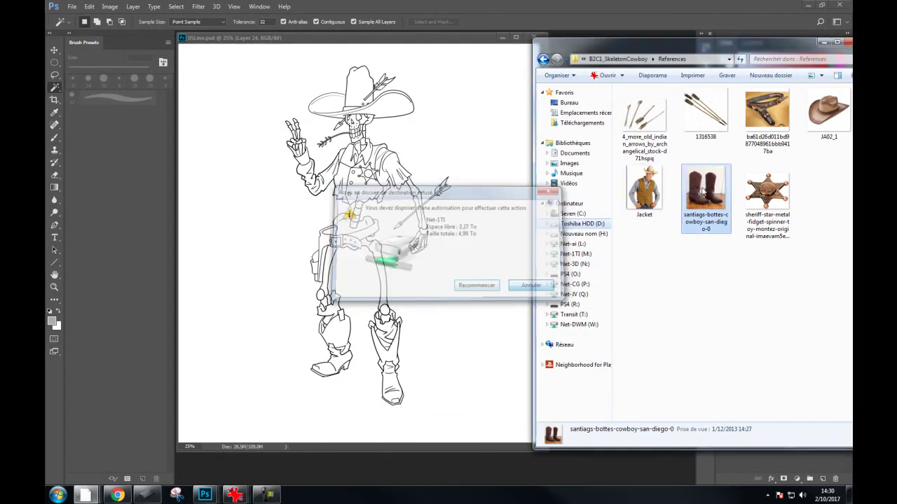
{"action": "key", "text": "Return"}
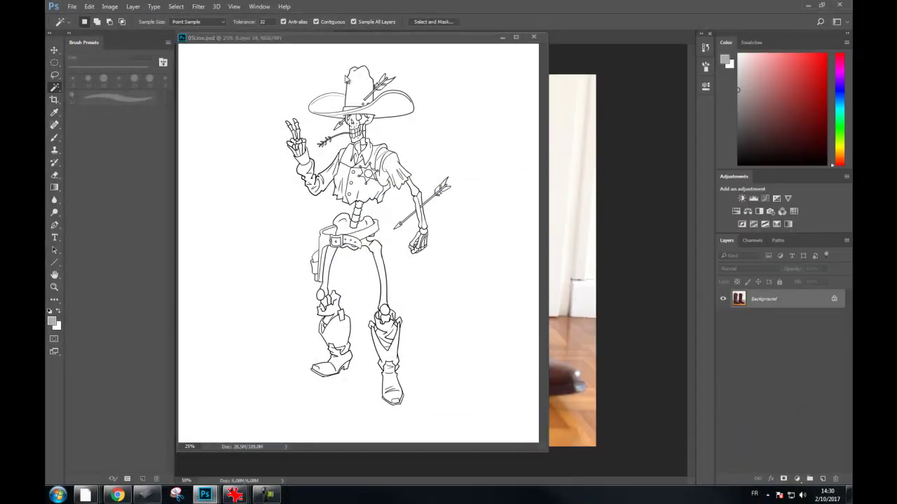
Float the boots photo at 50% in an enlarged window beside the drawing, showing the shafts
{"action": "left_click", "coordinate": [279, 42]}
{"action": "key", "text": "ctrl+Tab"}
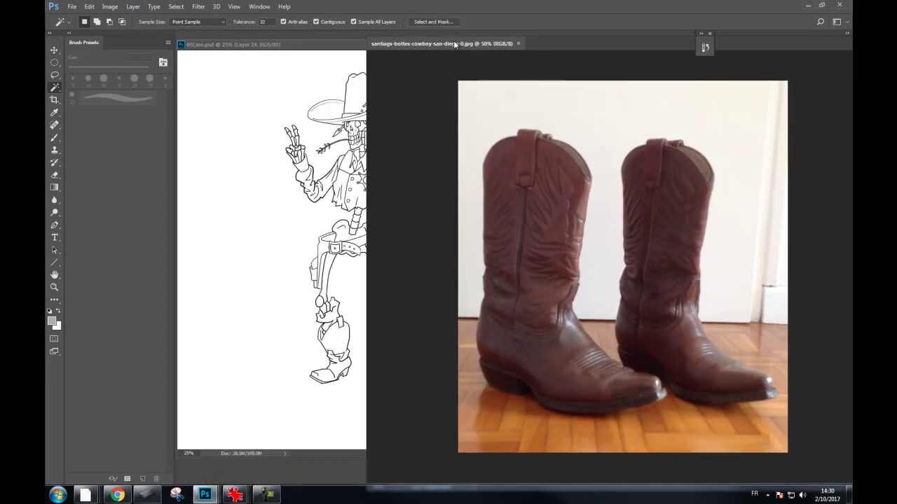
{"action": "left_click_drag", "start_coordinate": [548, 44], "coordinate": [467, 45]}
{"action": "key", "text": "ctrl+minus"}
{"action": "key", "text": "ctrl+minus"}
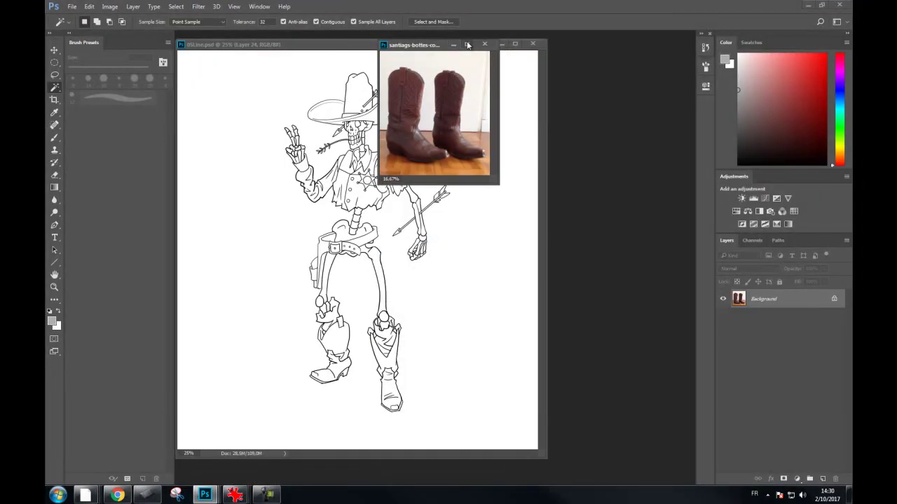
{"action": "key", "text": "ctrl+minus"}
{"action": "key", "text": "ctrl+plus"}
{"action": "key", "text": "ctrl+plus"}
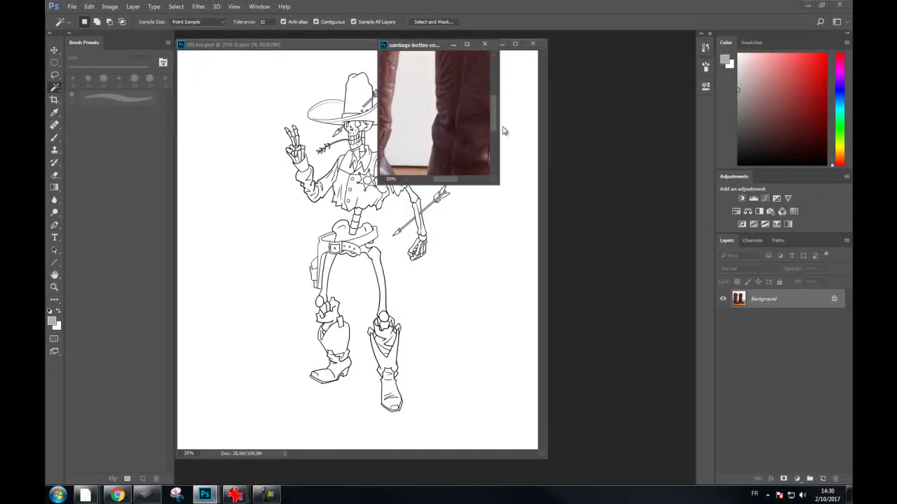
{"action": "left_click_drag", "start_coordinate": [496, 181], "coordinate": [643, 309]}
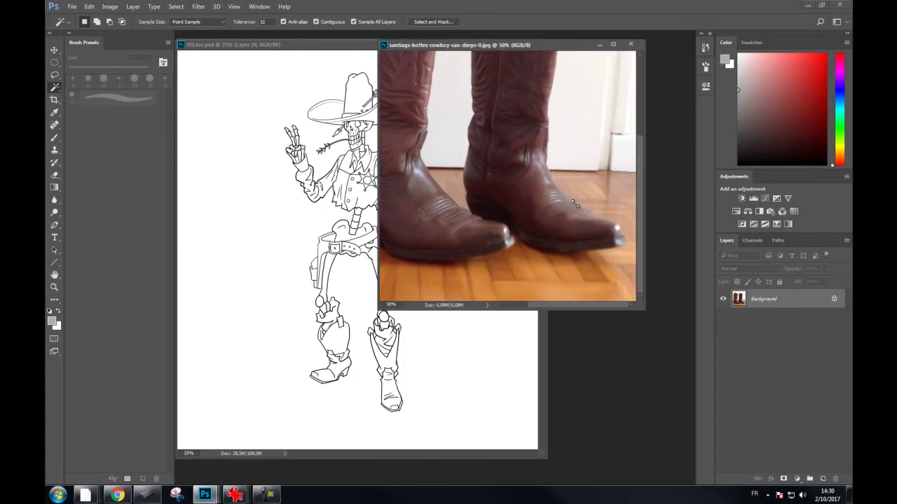
{"action": "left_click_drag", "start_coordinate": [516, 44], "coordinate": [654, 50]}
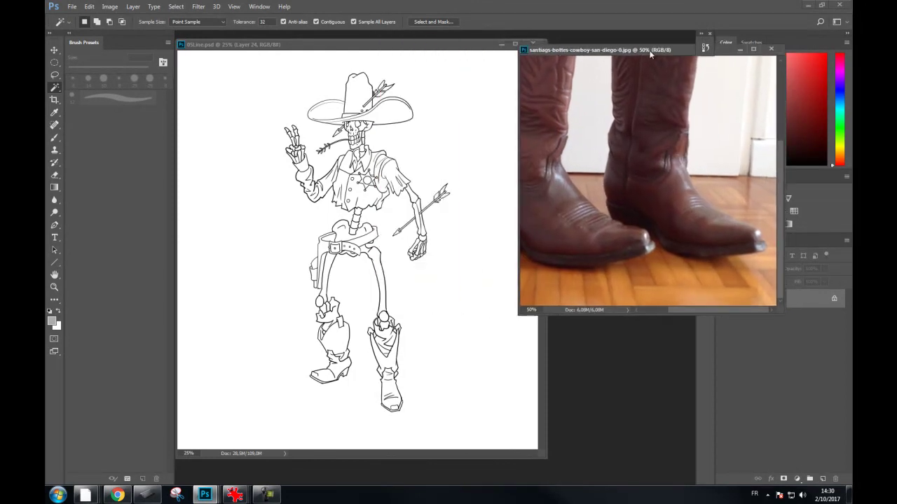
{"action": "left_click_drag", "start_coordinate": [633, 144], "coordinate": [697, 176]}
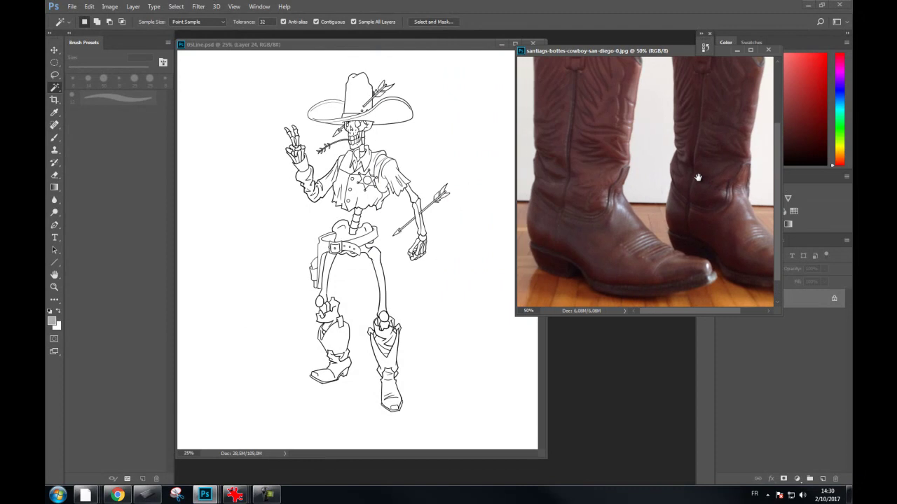
Add empty Layer 25 to 05Line and zoom in on the boots with the Brush
{"action": "left_click", "coordinate": [370, 45]}
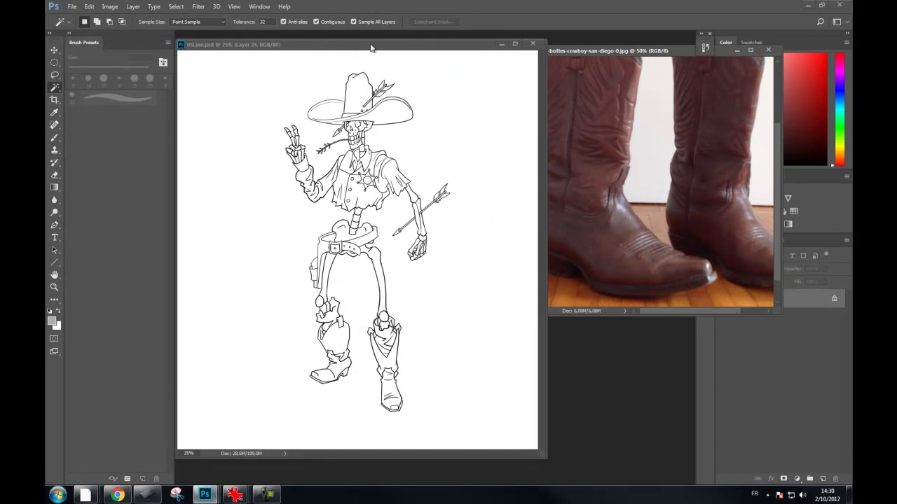
{"action": "left_click", "coordinate": [822, 479]}
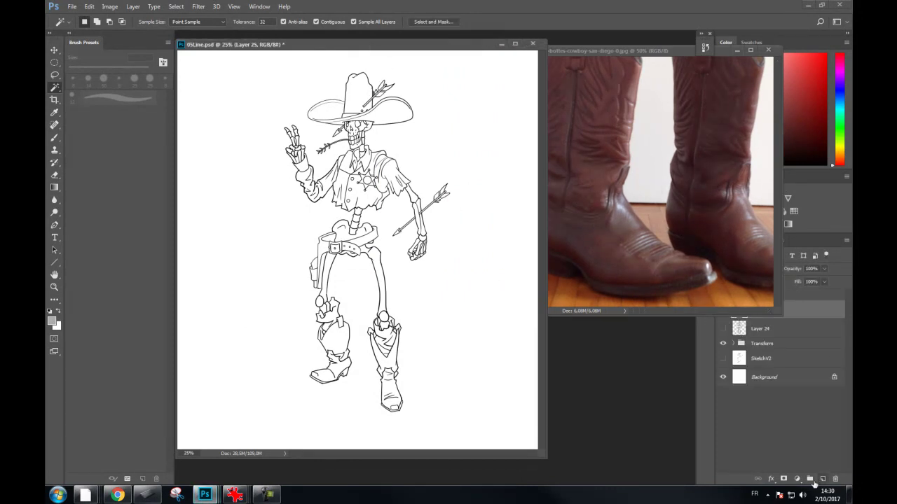
{"action": "left_click", "coordinate": [54, 138]}
{"action": "scroll", "coordinate": [394, 331], "scroll_direction": "up", "scroll_amount": 1}
{"action": "scroll", "coordinate": [400, 362], "scroll_direction": "up", "scroll_amount": 1}
Bring the drawing's boots into view and set the brush to black ink
{"action": "left_click_drag", "start_coordinate": [294, 287], "coordinate": [347, 176]}
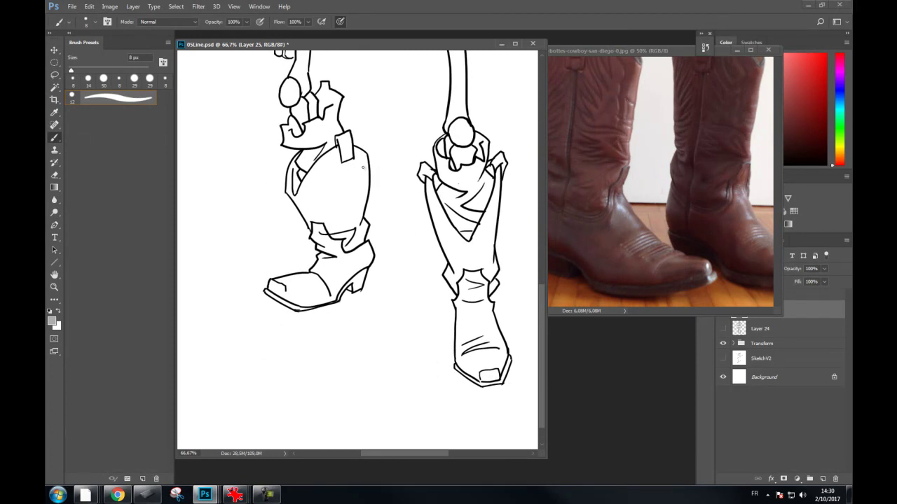
{"action": "left_click_drag", "start_coordinate": [348, 161], "coordinate": [357, 210]}
{"action": "key", "text": "ctrl+z"}
{"action": "key", "text": "d"}
{"action": "key", "text": "w"}
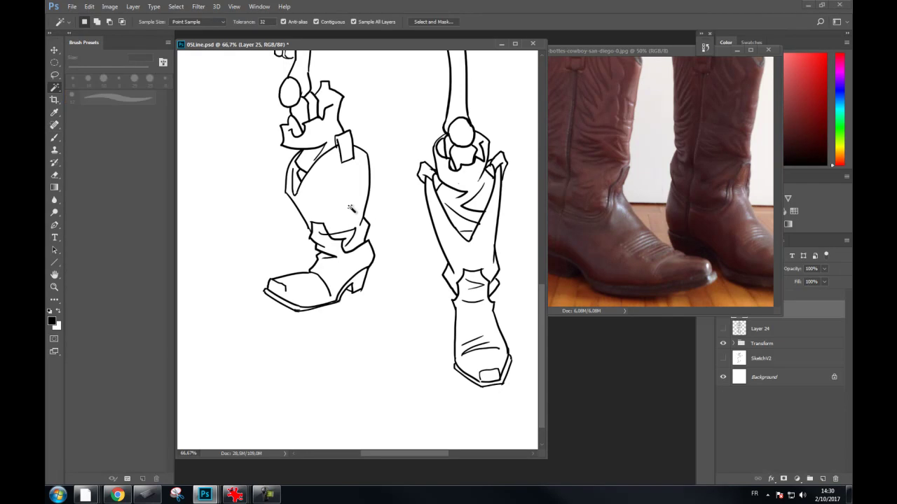
{"action": "key", "text": "b"}
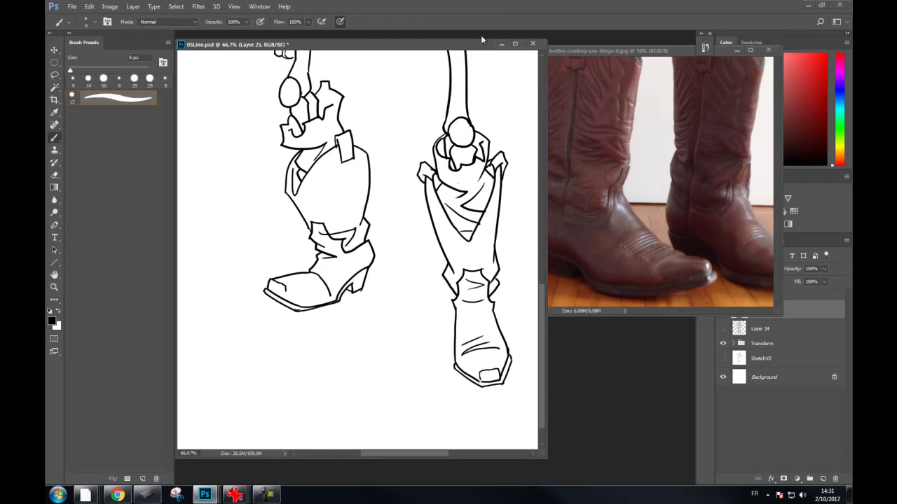
{"action": "left_click", "coordinate": [117, 496]}
Ink creases on the left leg and both boots, then maximize the boots photo
{"action": "left_click_drag", "start_coordinate": [349, 163], "coordinate": [356, 226]}
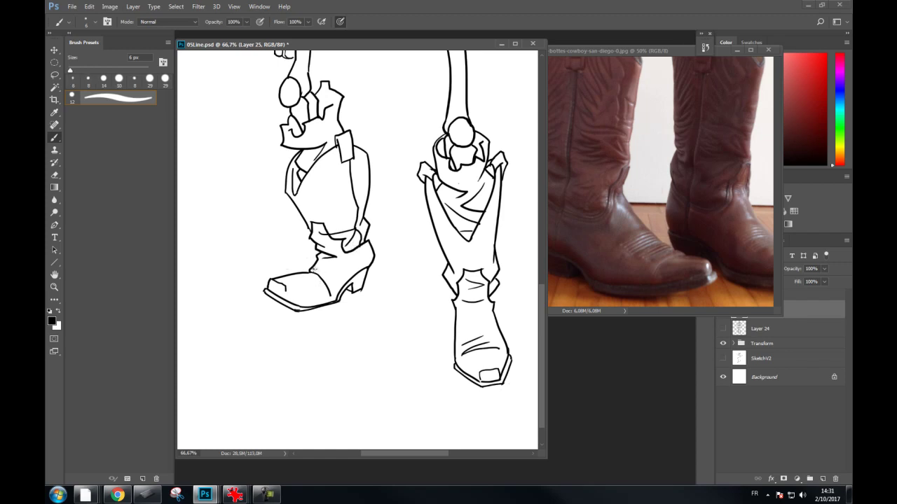
{"action": "left_click_drag", "start_coordinate": [312, 269], "coordinate": [342, 273]}
{"action": "left_click_drag", "start_coordinate": [348, 257], "coordinate": [364, 246]}
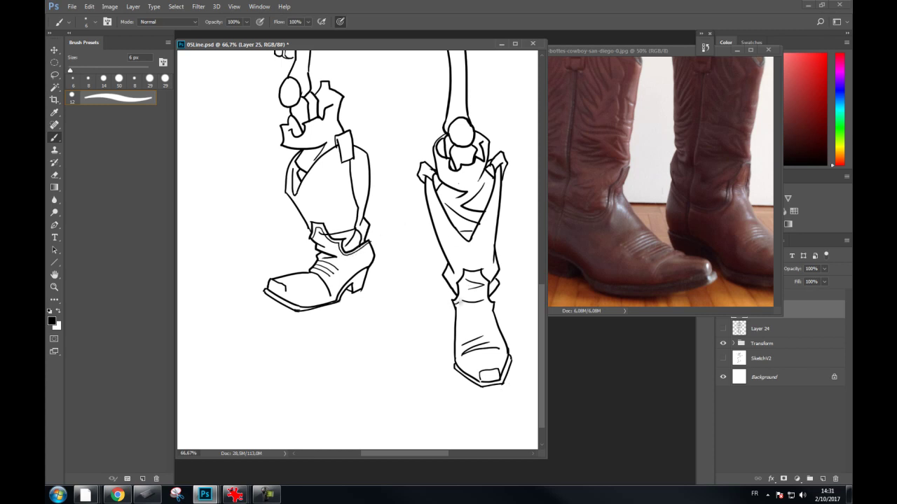
{"action": "mouse_move", "coordinate": [458, 284]}
{"action": "left_mouse_down"}
{"action": "mouse_move", "coordinate": [464, 293]}
{"action": "mouse_move", "coordinate": [477, 275]}
{"action": "mouse_move", "coordinate": [485, 297]}
{"action": "left_mouse_up"}
{"action": "left_click_drag", "start_coordinate": [488, 326], "coordinate": [467, 328]}
{"action": "left_click_drag", "start_coordinate": [464, 320], "coordinate": [491, 314]}
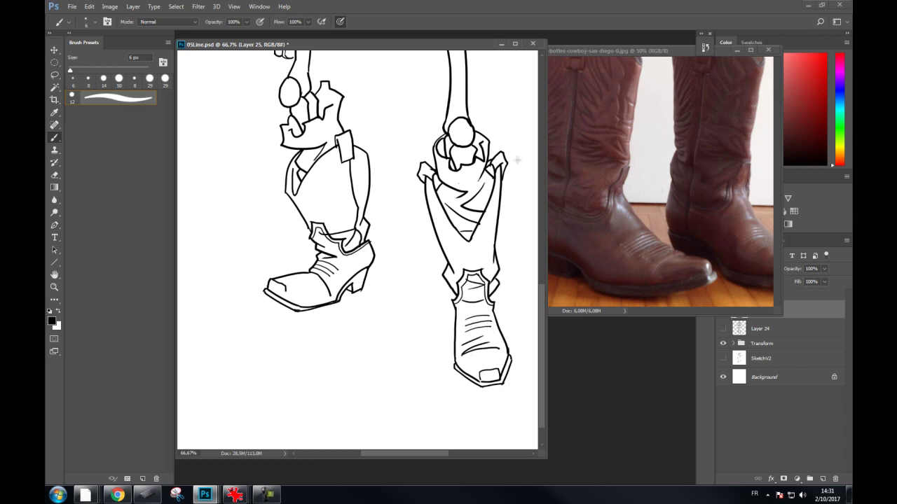
{"action": "double_click", "coordinate": [650, 53]}
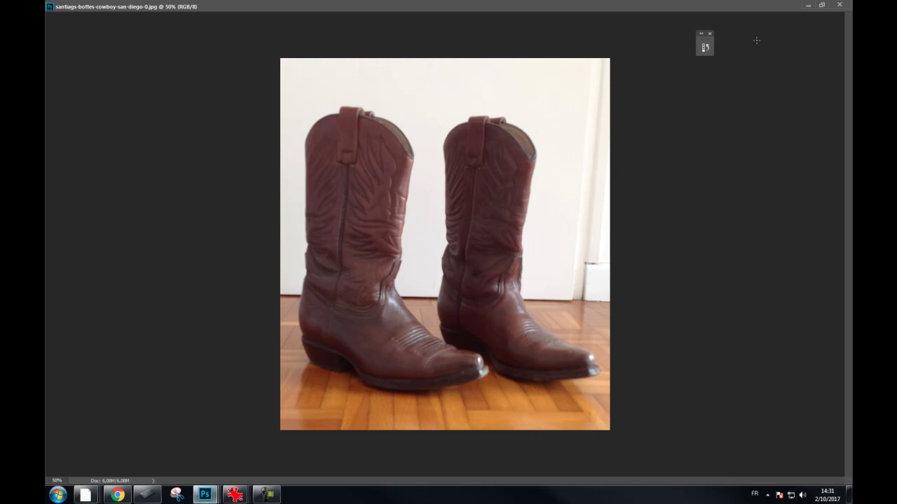
Restore the boots photo window and ink thin inner lines down both boot shafts
{"action": "left_click", "coordinate": [821, 5]}
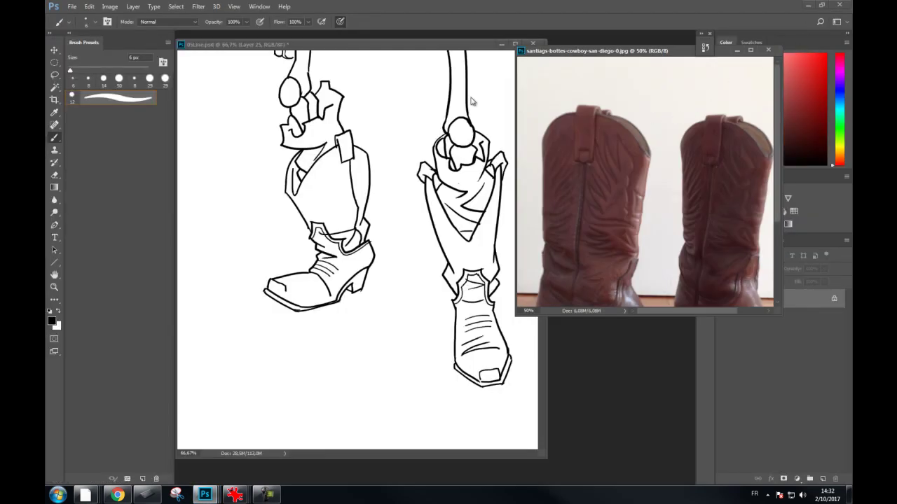
{"action": "left_click", "coordinate": [454, 50]}
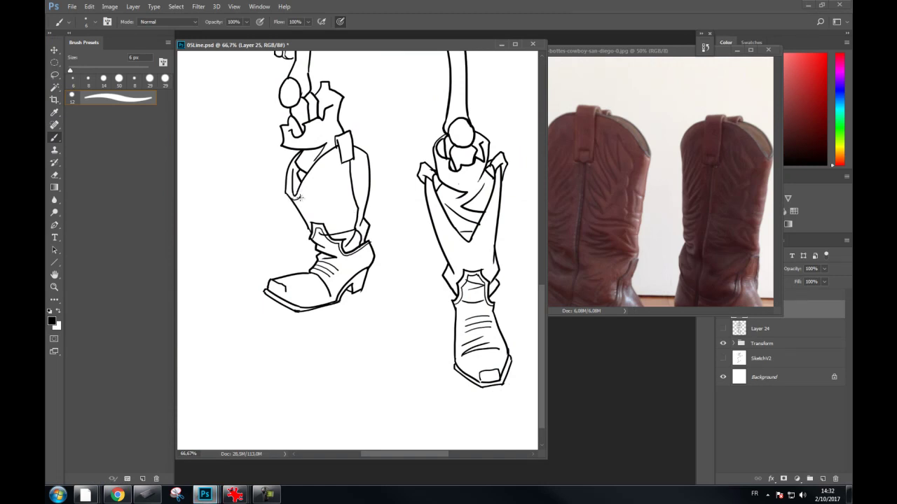
{"action": "mouse_move", "coordinate": [299, 199]}
{"action": "left_mouse_down"}
{"action": "mouse_move", "coordinate": [336, 148]}
{"action": "mouse_move", "coordinate": [368, 158]}
{"action": "left_mouse_up"}
{"action": "left_click_drag", "start_coordinate": [433, 198], "coordinate": [471, 247]}
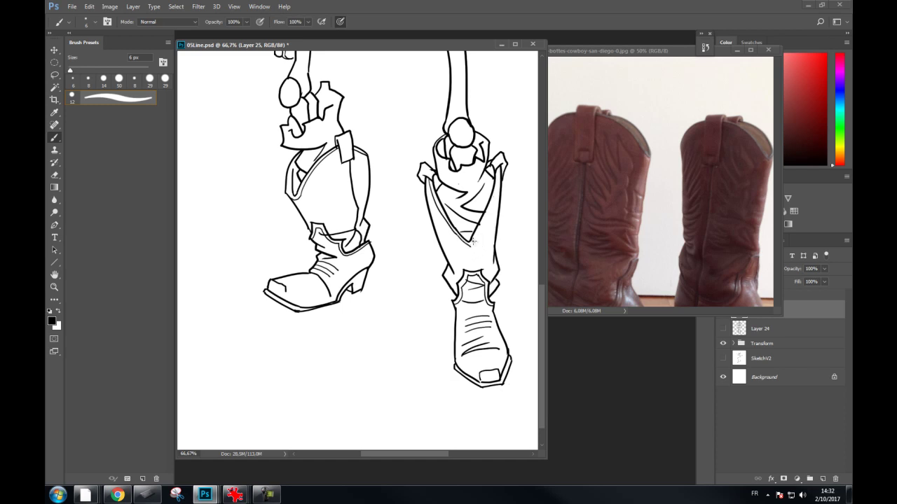
Redraw the right boot shaft's inner line, with several undone retries, down to the boot's V
{"action": "left_click_drag", "start_coordinate": [498, 168], "coordinate": [474, 245]}
{"action": "key", "text": "ctrl+z"}
{"action": "left_click_drag", "start_coordinate": [499, 171], "coordinate": [471, 248]}
{"action": "key", "text": "ctrl+z"}
{"action": "key", "text": "e"}
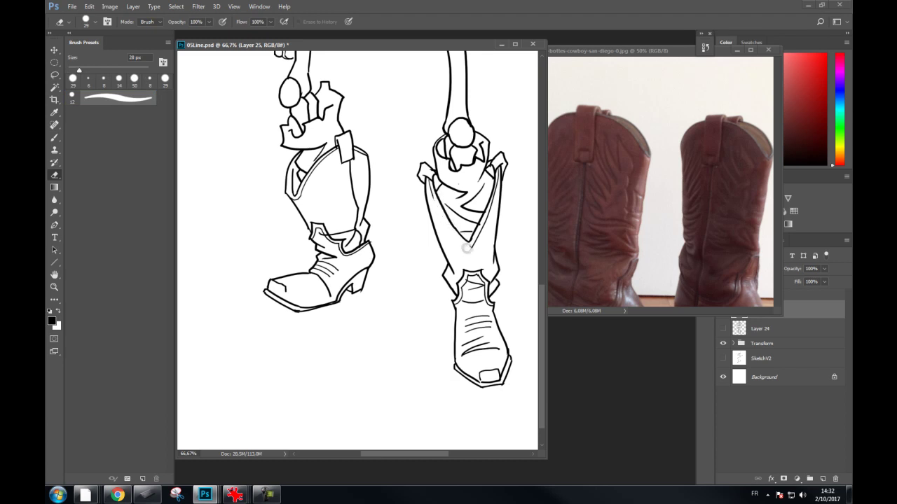
{"action": "key", "text": "b"}
{"action": "left_click_drag", "start_coordinate": [432, 198], "coordinate": [466, 247]}
{"action": "key", "text": "ctrl+z"}
{"action": "left_click_drag", "start_coordinate": [433, 198], "coordinate": [467, 247]}
{"action": "key", "text": "ctrl+z"}
{"action": "left_click_drag", "start_coordinate": [431, 196], "coordinate": [469, 246]}
{"action": "key", "text": "ctrl+z"}
{"action": "left_click_drag", "start_coordinate": [430, 197], "coordinate": [466, 246]}
{"action": "key", "text": "ctrl+z"}
{"action": "left_click_drag", "start_coordinate": [431, 196], "coordinate": [462, 244]}
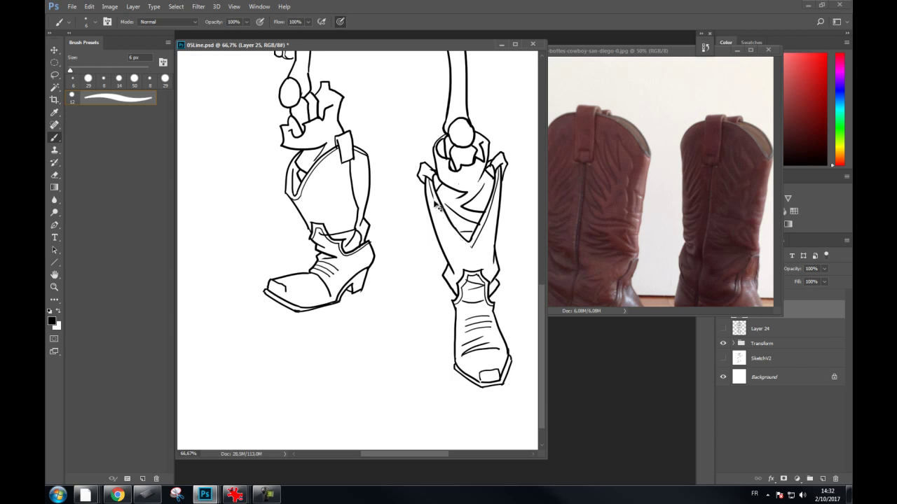
{"action": "left_click_drag", "start_coordinate": [434, 201], "coordinate": [473, 256]}
Add a short thin line by the left boot strap and move the boots photo aside
{"action": "left_click_drag", "start_coordinate": [324, 120], "coordinate": [332, 146]}
{"action": "left_click_drag", "start_coordinate": [323, 115], "coordinate": [335, 147]}
{"action": "key", "text": "ctrl+z"}
{"action": "left_click_drag", "start_coordinate": [325, 115], "coordinate": [333, 126]}
{"action": "scroll", "coordinate": [421, 182], "scroll_direction": "up", "scroll_amount": 2}
{"action": "scroll", "coordinate": [406, 140], "scroll_direction": "up", "scroll_amount": 2}
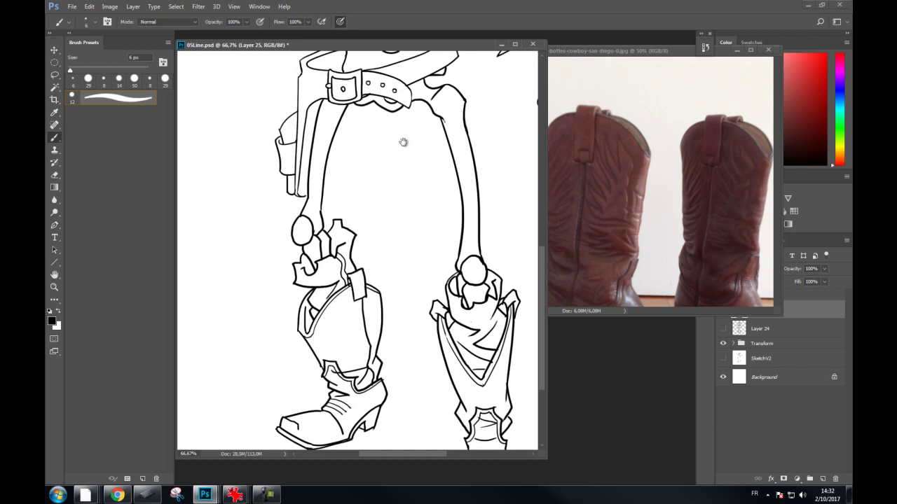
{"action": "scroll", "coordinate": [411, 190], "scroll_direction": "up", "scroll_amount": 2}
{"action": "left_click_drag", "start_coordinate": [638, 55], "coordinate": [606, 55]}
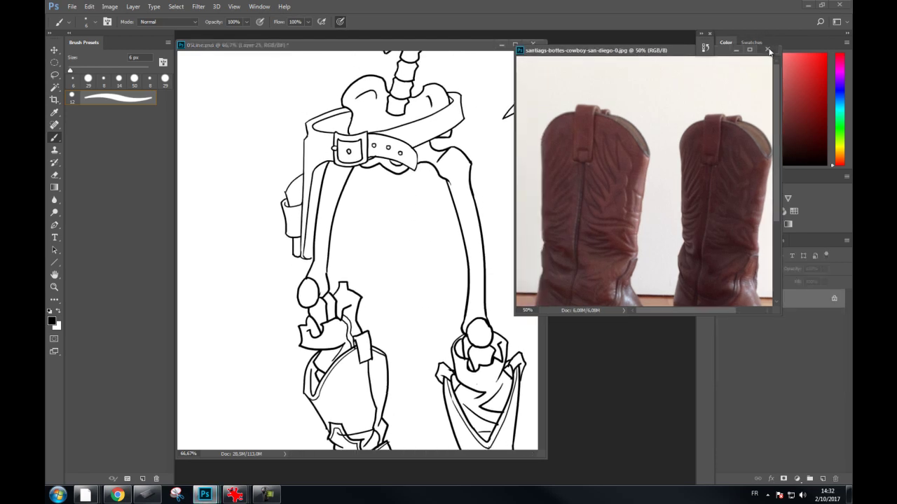
Close the boots photo and open the gun belt holster photo beside the drawing
{"action": "left_click", "coordinate": [736, 51]}
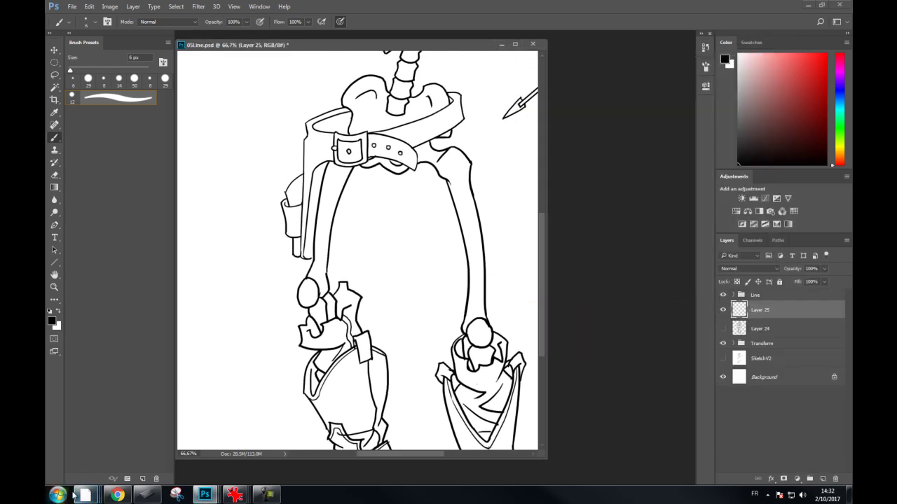
{"action": "mouse_move", "coordinate": [85, 496]}
{"action": "left_click", "coordinate": [139, 418]}
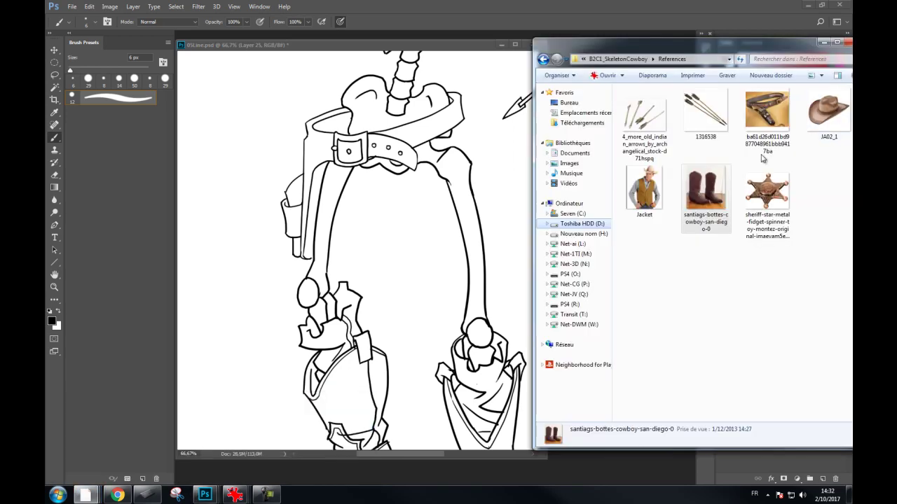
{"action": "mouse_move", "coordinate": [767, 112]}
{"action": "left_mouse_down"}
{"action": "mouse_move", "coordinate": [635, 138]}
{"action": "mouse_move", "coordinate": [358, 76]}
{"action": "left_mouse_up"}
{"action": "left_click_drag", "start_coordinate": [312, 37], "coordinate": [648, 42]}
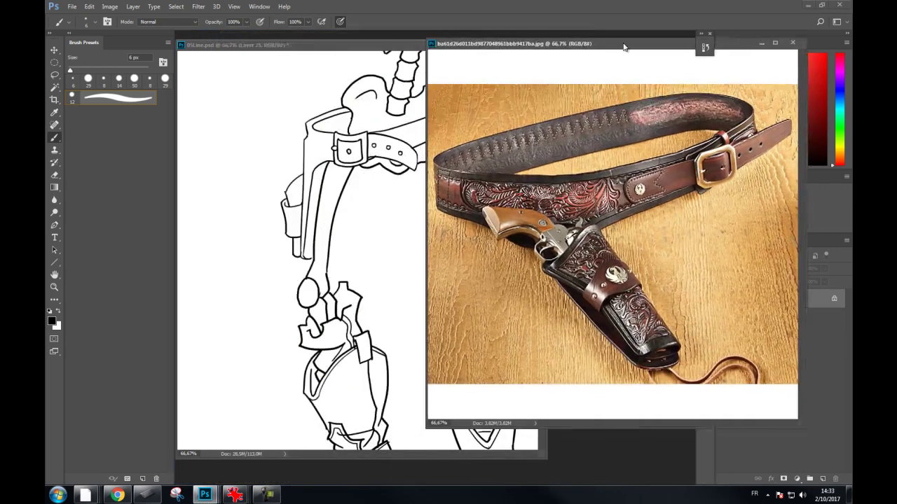
{"action": "mouse_move", "coordinate": [590, 40]}
{"action": "left_mouse_down"}
{"action": "mouse_move", "coordinate": [519, 43]}
{"action": "mouse_move", "coordinate": [710, 63]}
{"action": "left_mouse_up"}
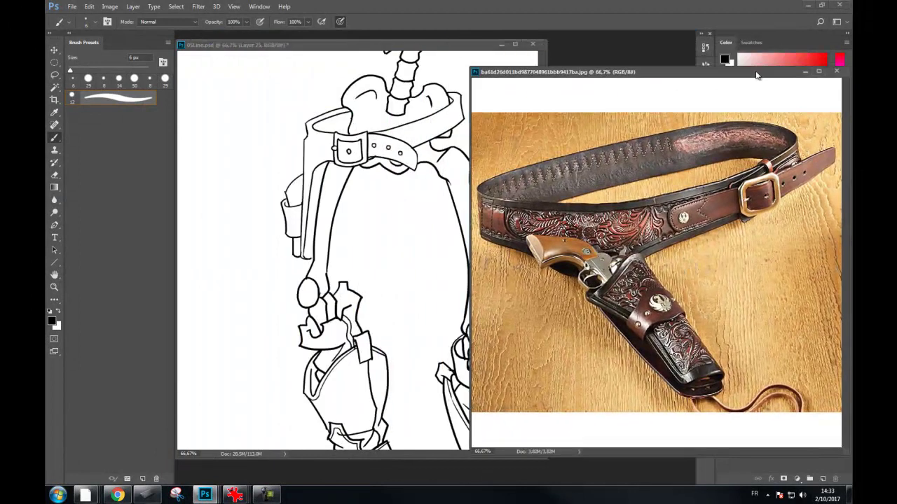
Ink short detail lines at the belt's left end and beside the buckle
{"action": "left_click", "coordinate": [428, 46]}
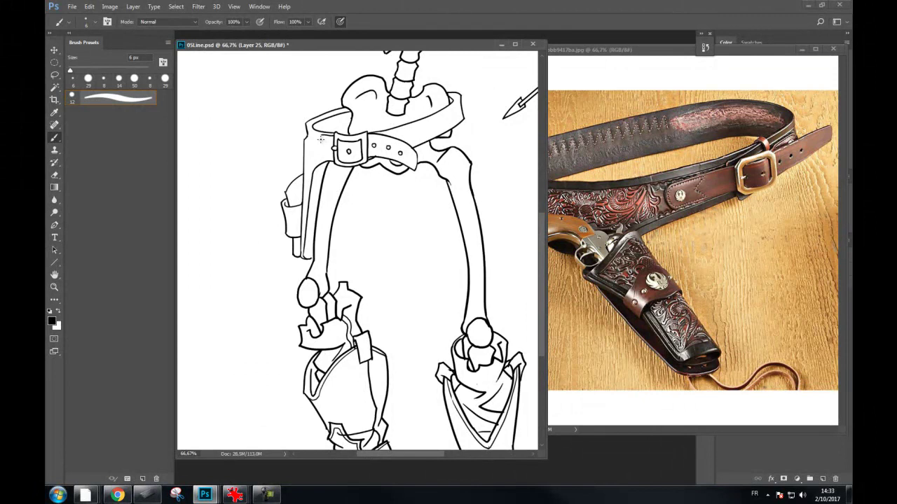
{"action": "left_click_drag", "start_coordinate": [321, 135], "coordinate": [317, 151]}
{"action": "left_click_drag", "start_coordinate": [325, 141], "coordinate": [324, 152]}
{"action": "left_click_drag", "start_coordinate": [461, 104], "coordinate": [434, 124]}
{"action": "key", "text": "ctrl+z"}
{"action": "key", "text": "ctrl+z"}
{"action": "key", "text": "ctrl+z"}
{"action": "key", "text": "ctrl+z"}
{"action": "key", "text": "ctrl+z"}
{"action": "key", "text": "ctrl+z"}
{"action": "key", "text": "ctrl+z"}
{"action": "key", "text": "ctrl+z"}
{"action": "key", "text": "ctrl+z"}
{"action": "key", "text": "ctrl+z"}
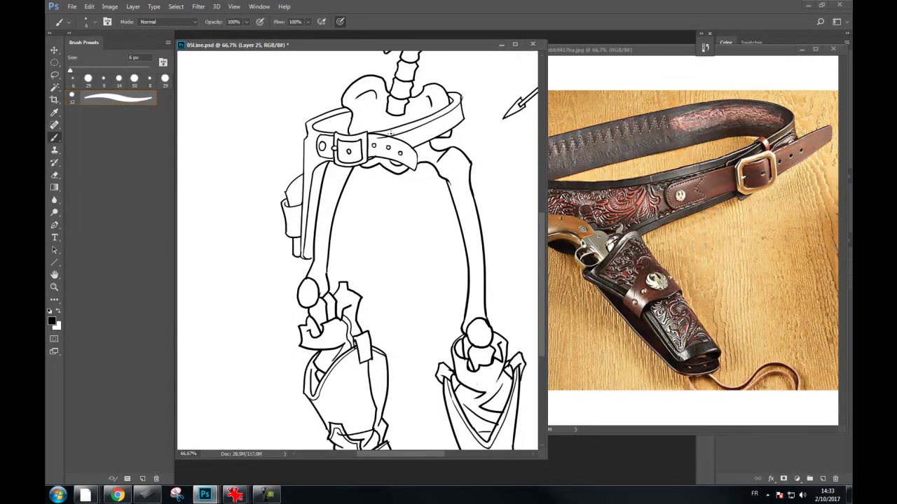
{"action": "key", "text": "e"}
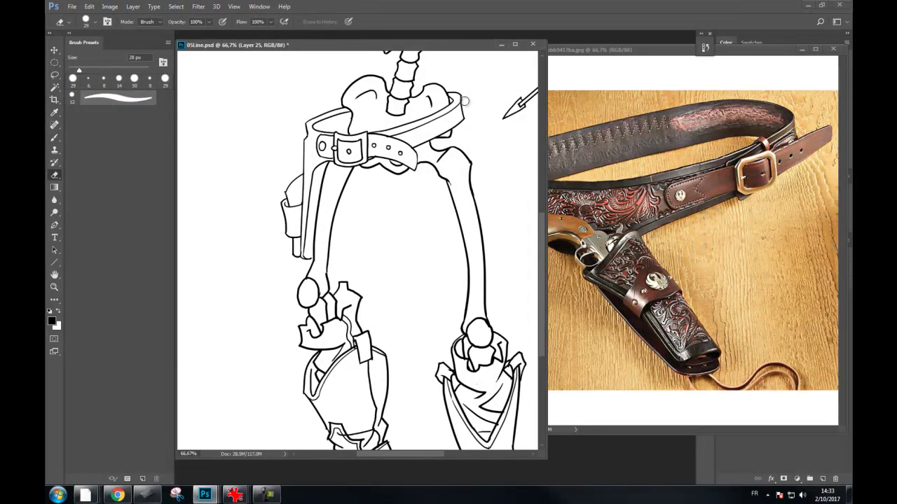
{"action": "key", "text": "b"}
Draw a clean stitch line along the gun belt's lower edge, redoing failed attempts
{"action": "mouse_move", "coordinate": [462, 111]}
{"action": "left_mouse_down"}
{"action": "mouse_move", "coordinate": [399, 151]}
{"action": "mouse_move", "coordinate": [474, 105]}
{"action": "left_mouse_up"}
{"action": "key", "text": "ctrl+z"}
{"action": "key", "text": "ctrl+z"}
{"action": "mouse_move", "coordinate": [420, 143]}
{"action": "left_mouse_down"}
{"action": "mouse_move", "coordinate": [467, 109]}
{"action": "mouse_move", "coordinate": [414, 144]}
{"action": "left_mouse_up"}
{"action": "key", "text": "ctrl+z"}
{"action": "key", "text": "ctrl+z"}
{"action": "left_click_drag", "start_coordinate": [462, 121], "coordinate": [394, 151]}
{"action": "key", "text": "ctrl+z"}
{"action": "left_click_drag", "start_coordinate": [463, 111], "coordinate": [395, 147]}
{"action": "key", "text": "ctrl+z"}
{"action": "left_click_drag", "start_coordinate": [465, 110], "coordinate": [410, 143]}
{"action": "key", "text": "ctrl+z"}
{"action": "left_click_drag", "start_coordinate": [464, 115], "coordinate": [394, 149]}
{"action": "key", "text": "ctrl+z"}
{"action": "left_click_drag", "start_coordinate": [468, 111], "coordinate": [391, 149]}
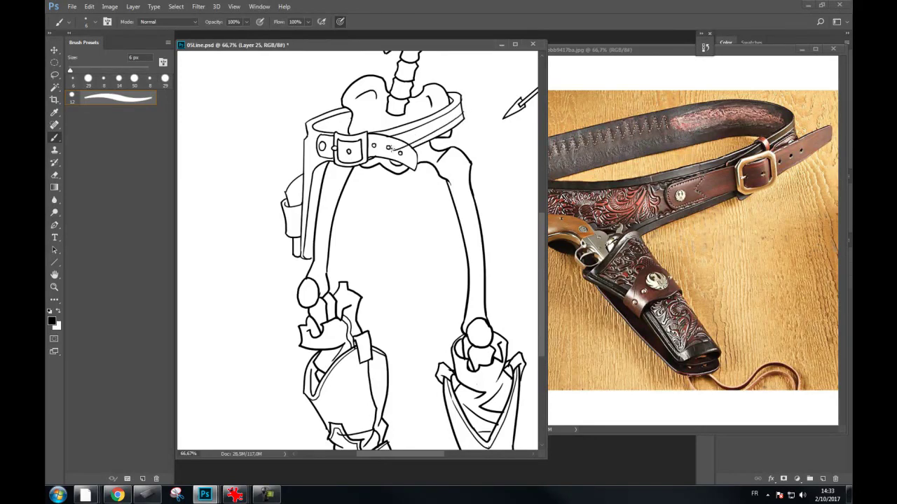
{"action": "key", "text": "e"}
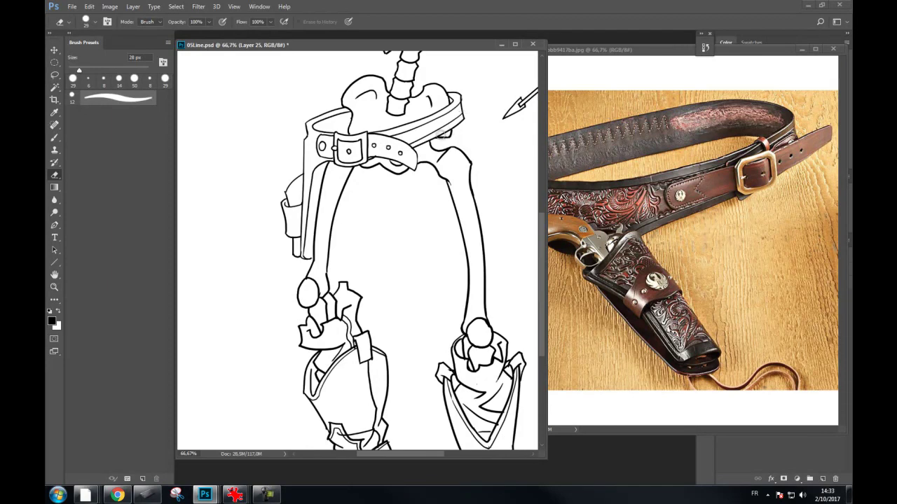
{"action": "key", "text": "b"}
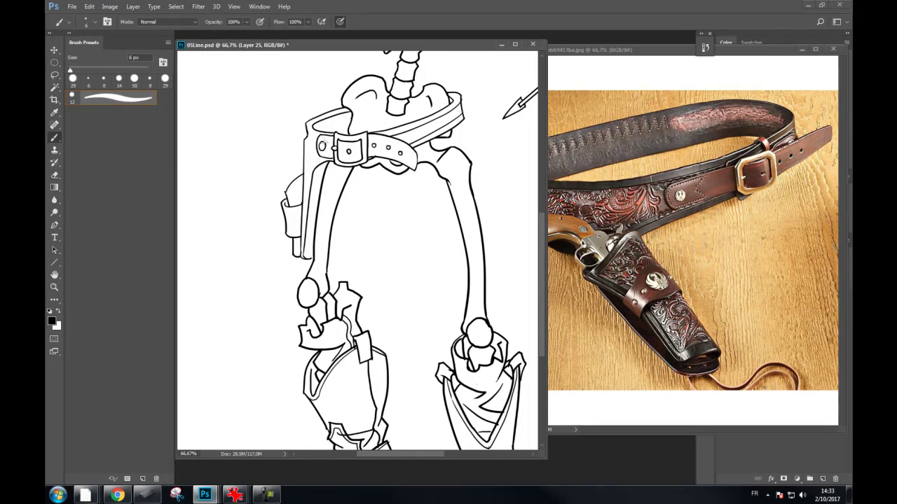
Ink a line down the holster strap and a curved line on the holster flap
{"action": "left_click_drag", "start_coordinate": [321, 158], "coordinate": [308, 181]}
{"action": "left_click_drag", "start_coordinate": [307, 169], "coordinate": [303, 220]}
{"action": "key", "text": "ctrl+z"}
{"action": "key", "text": "ctrl+z"}
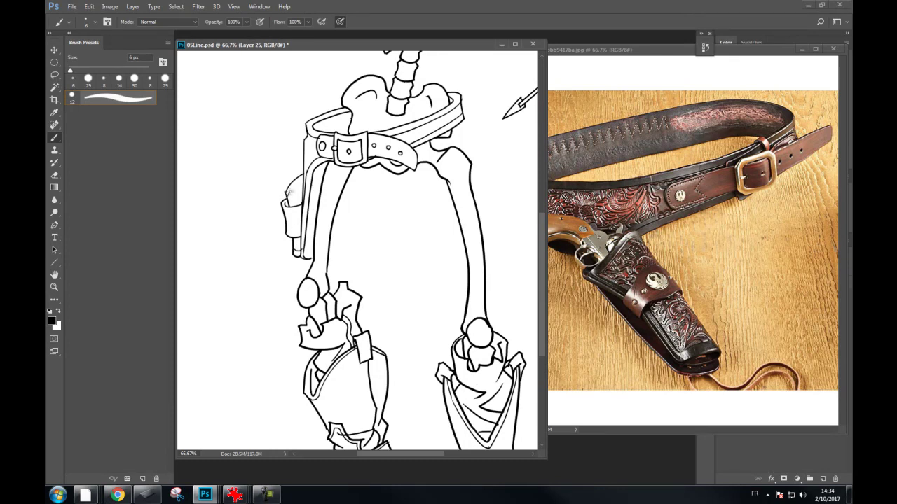
{"action": "left_click_drag", "start_coordinate": [300, 179], "coordinate": [286, 195]}
Ink detail lines along the right and left sleeve edges and the left cuff
{"action": "left_click_drag", "start_coordinate": [383, 182], "coordinate": [334, 310]}
{"action": "mouse_move", "coordinate": [437, 180]}
{"action": "left_mouse_down"}
{"action": "mouse_move", "coordinate": [445, 257]}
{"action": "mouse_move", "coordinate": [432, 273]}
{"action": "mouse_move", "coordinate": [414, 274]}
{"action": "mouse_move", "coordinate": [338, 217]}
{"action": "left_mouse_up"}
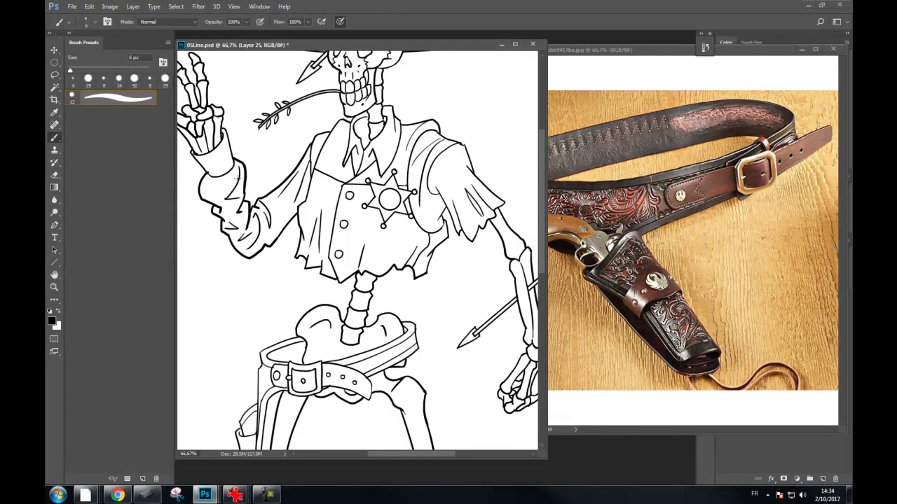
{"action": "left_click_drag", "start_coordinate": [434, 197], "coordinate": [427, 231]}
{"action": "left_click_drag", "start_coordinate": [308, 195], "coordinate": [259, 241]}
{"action": "left_click_drag", "start_coordinate": [225, 175], "coordinate": [255, 240]}
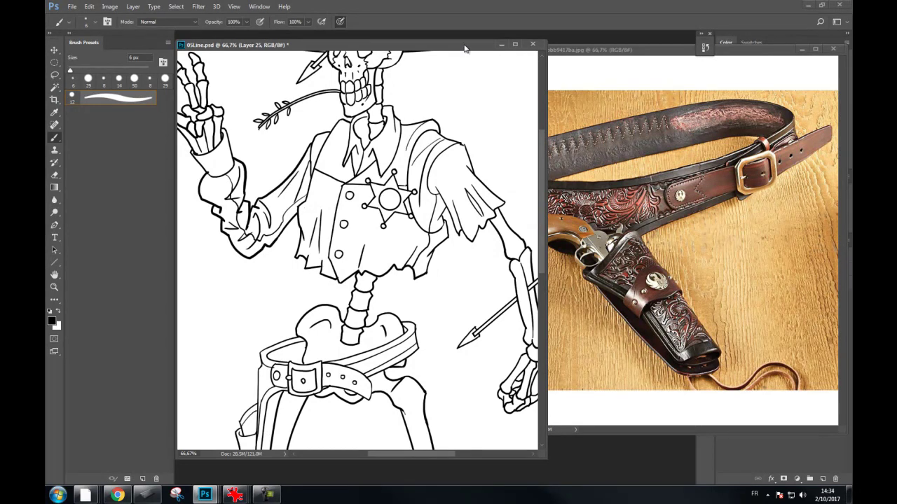
Zoom out to 33.3% to view the whole inked cowboy figure
{"action": "key", "text": "ctrl+minus"}
{"action": "key", "text": "ctrl+minus"}
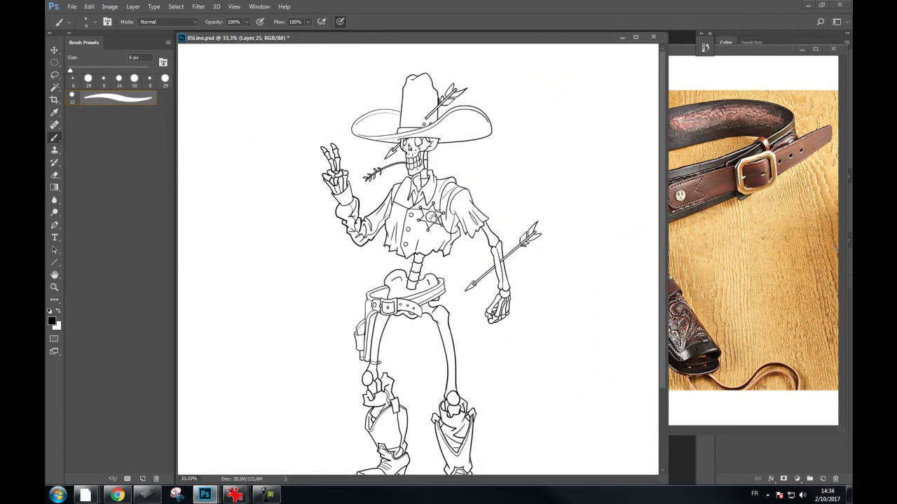
{"action": "scroll", "coordinate": [429, 214], "scroll_direction": "down", "scroll_amount": 3}
{"action": "scroll", "coordinate": [384, 145], "scroll_direction": "up", "scroll_amount": 2}
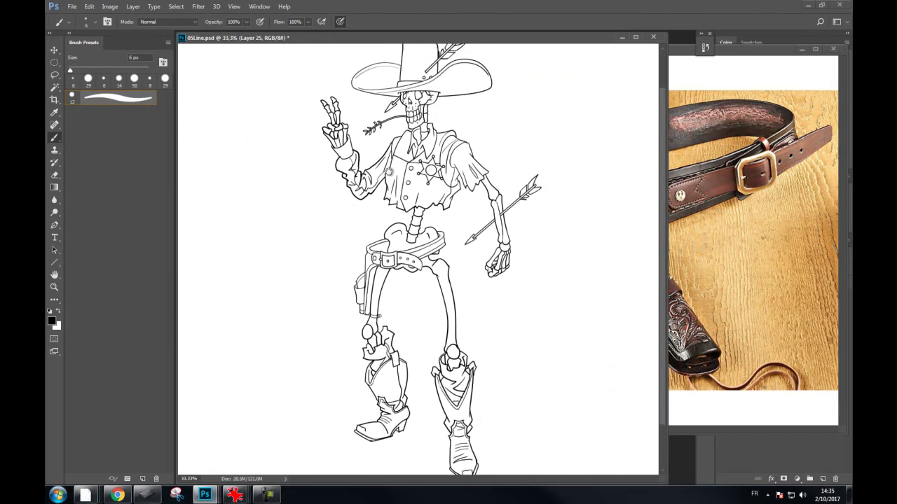